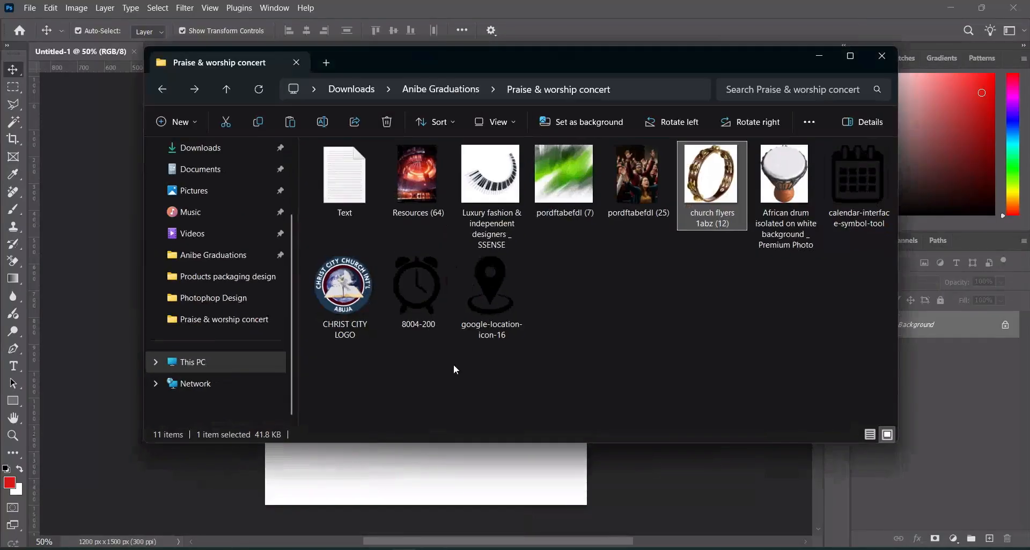
Step: Place the African drum image from the Praise & worship concert folder onto the canvas and scale it down around its centre
{"action": "left_click_drag", "start_coordinate": [792, 176], "coordinate": [463, 497]}
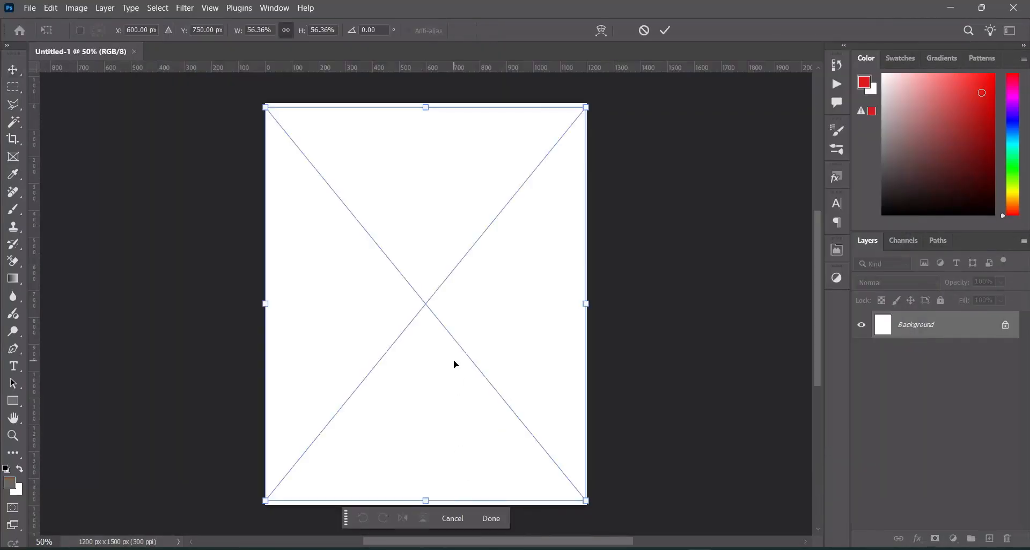
{"action": "left_click_drag", "start_coordinate": [429, 104], "coordinate": [425, 158]}
{"action": "left_click", "coordinate": [665, 30]}
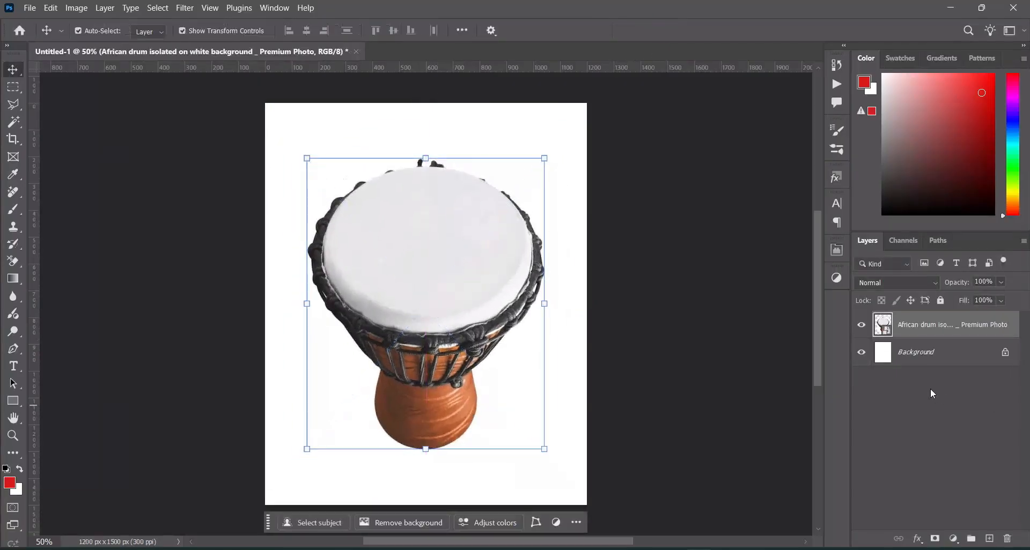
Step: Hide the Background layer, then shrink the drum to about 35.20% and move it lower on the canvas
{"action": "left_click", "coordinate": [862, 355]}
{"action": "left_click_drag", "start_coordinate": [427, 158], "coordinate": [426, 181]}
{"action": "left_click_drag", "start_coordinate": [425, 257], "coordinate": [427, 291]}
{"action": "left_click", "coordinate": [665, 31]}
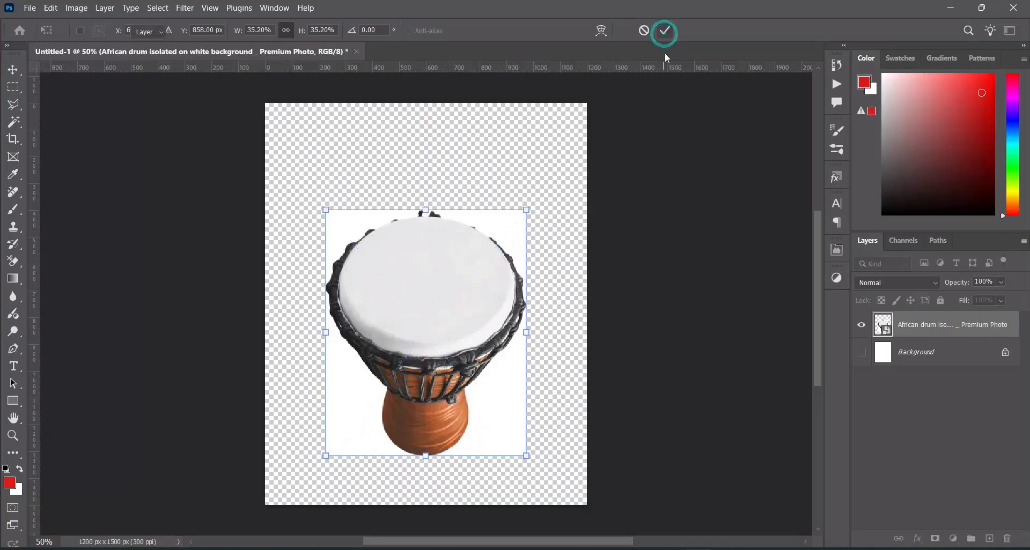
Step: Rasterize the drum layer and mask out its white backdrop using an object selection of the drum
{"action": "right_click", "coordinate": [917, 340]}
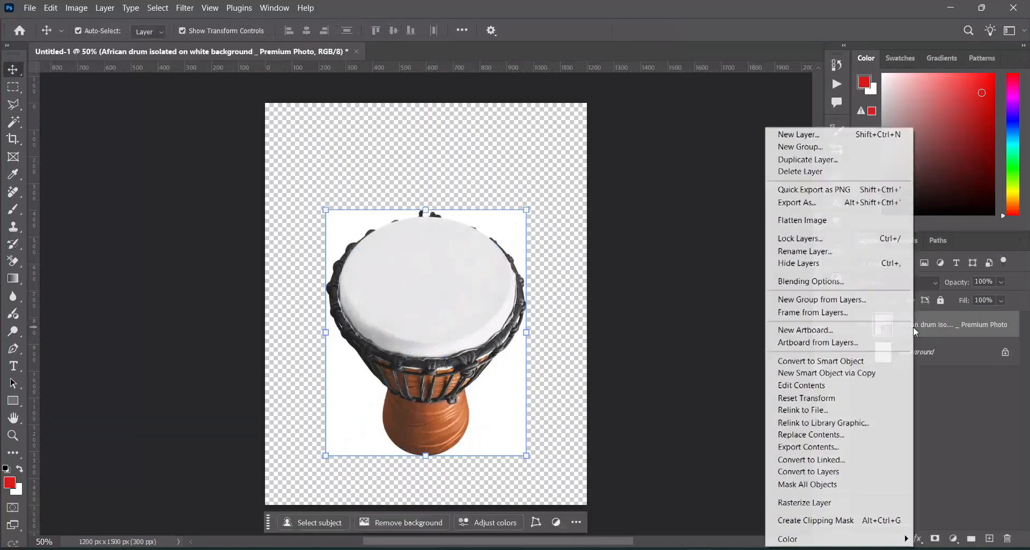
{"action": "left_click", "coordinate": [836, 502]}
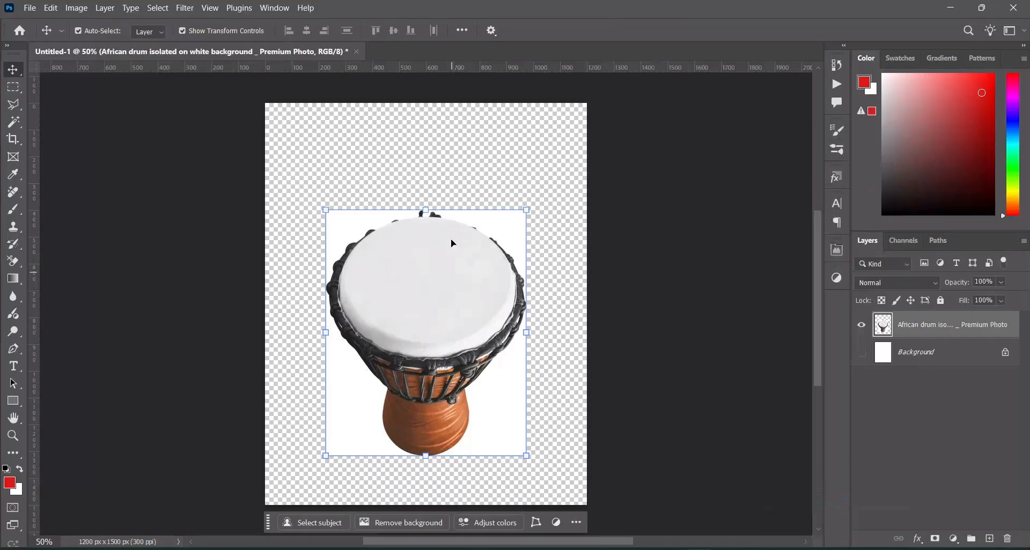
{"action": "left_click", "coordinate": [15, 123]}
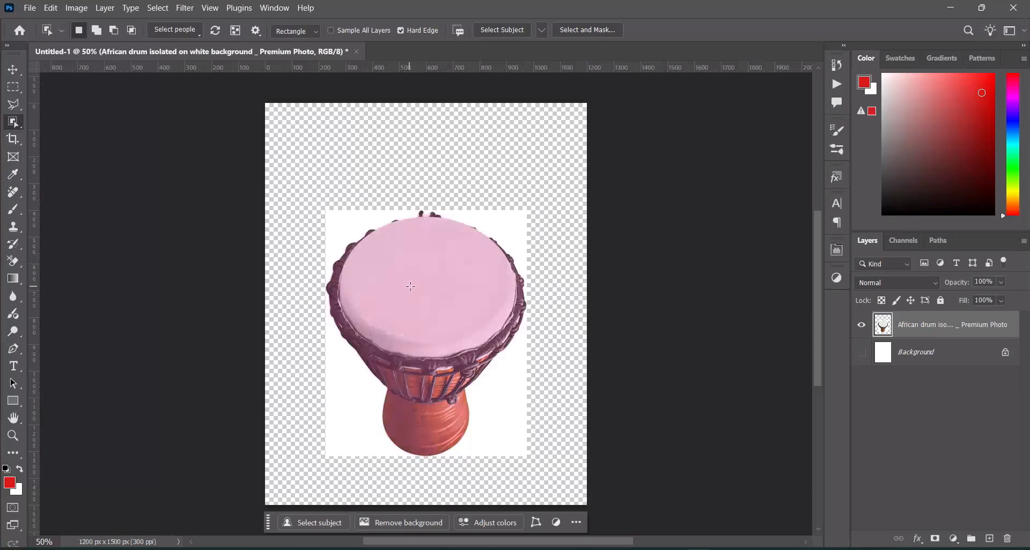
{"action": "left_click", "coordinate": [426, 288]}
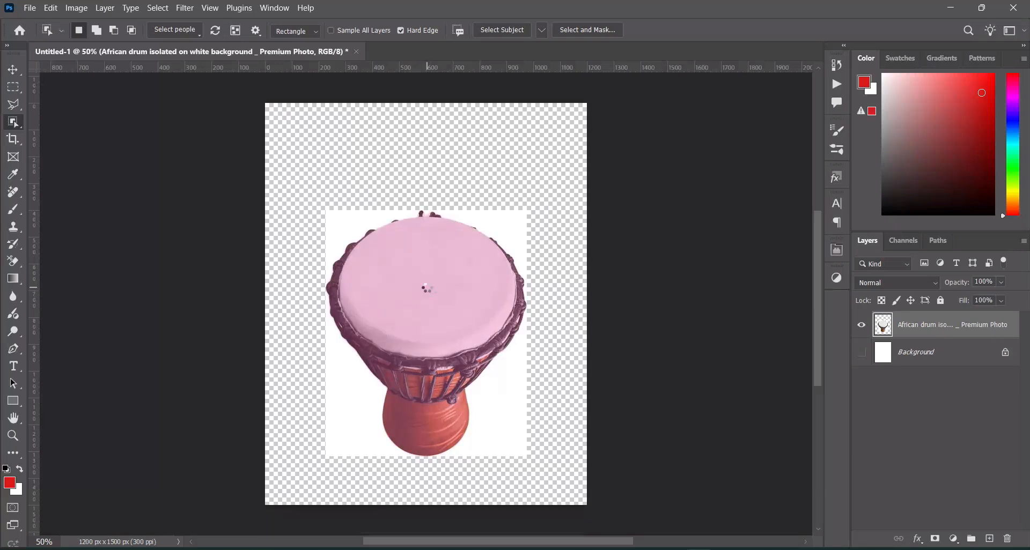
{"action": "left_click", "coordinate": [935, 539]}
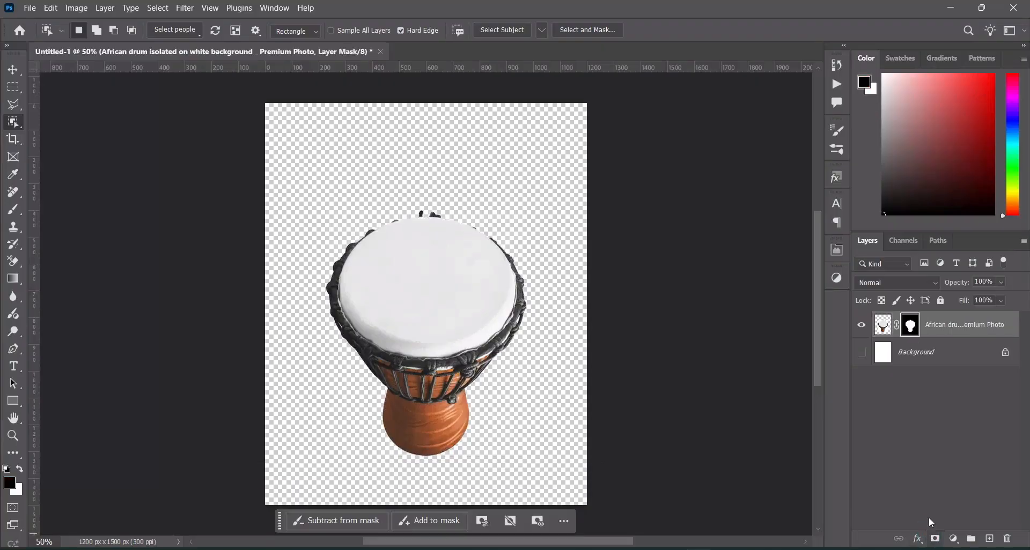
Step: Convert the masked drum layer to a smart object and deselect it
{"action": "right_click", "coordinate": [951, 330]}
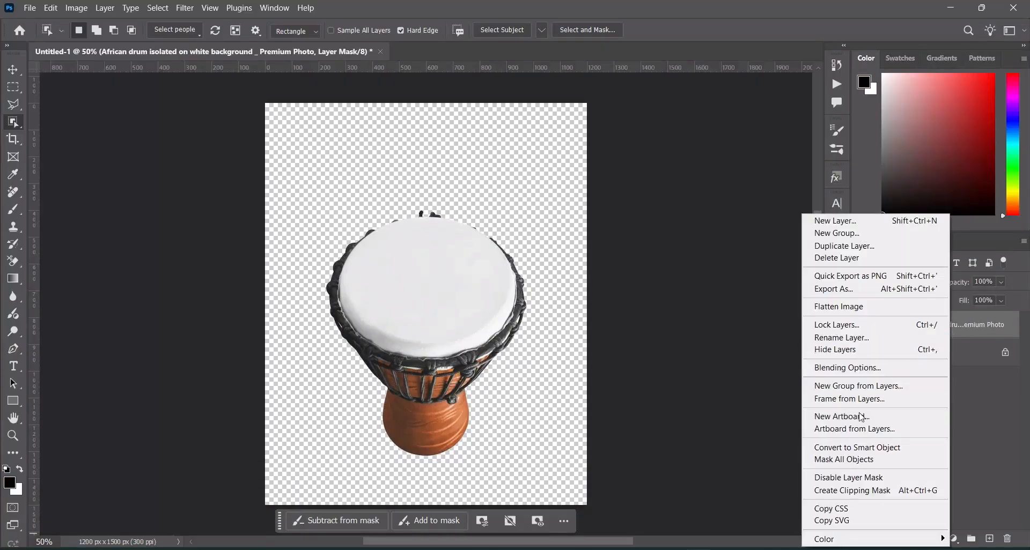
{"action": "left_click", "coordinate": [856, 448]}
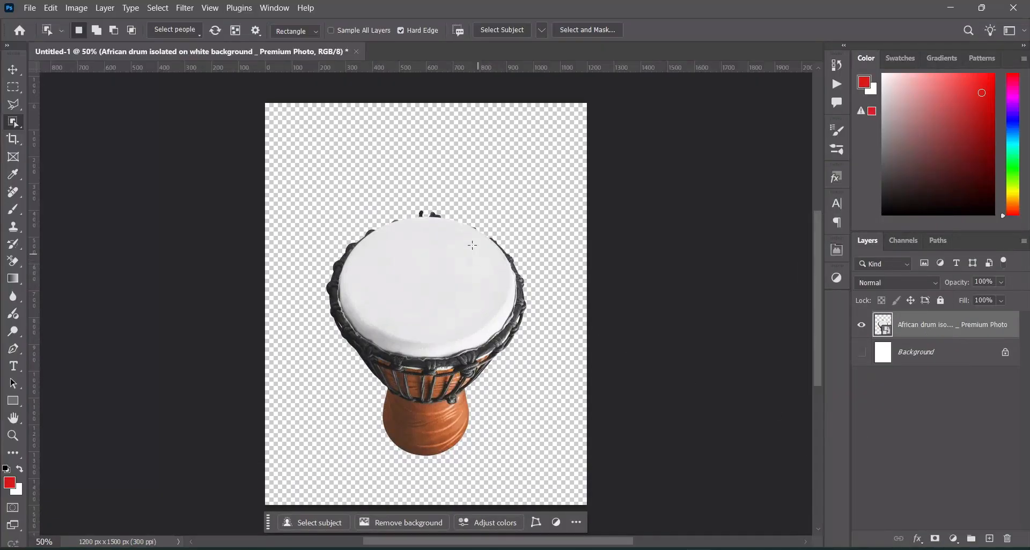
{"action": "left_click", "coordinate": [14, 70]}
{"action": "left_click", "coordinate": [108, 173]}
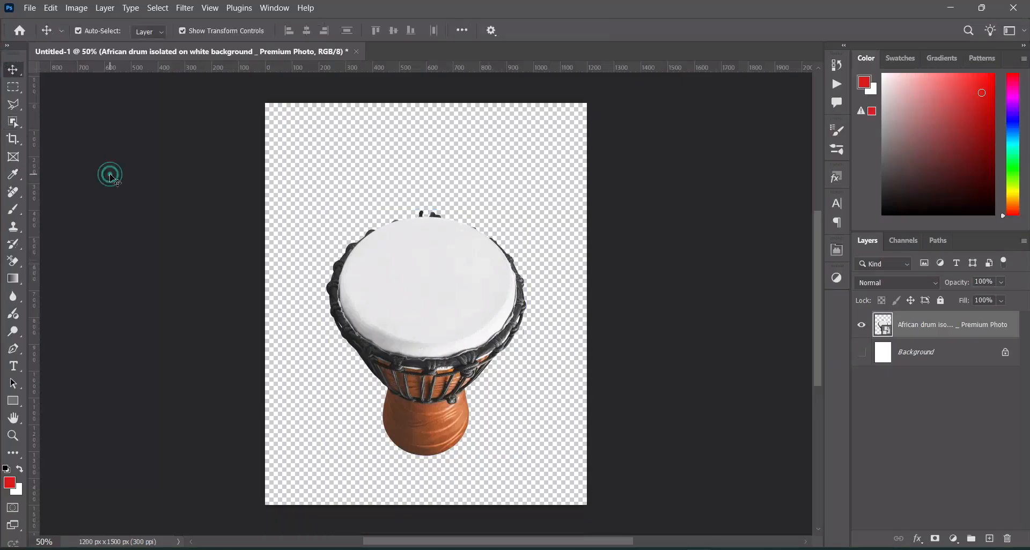
Step: Take the 7 from the headline in Text.txt and add it as a text layer on the upper part of the drumhead
{"action": "key", "text": "alt+Tab"}
{"action": "double_click", "coordinate": [174, 251]}
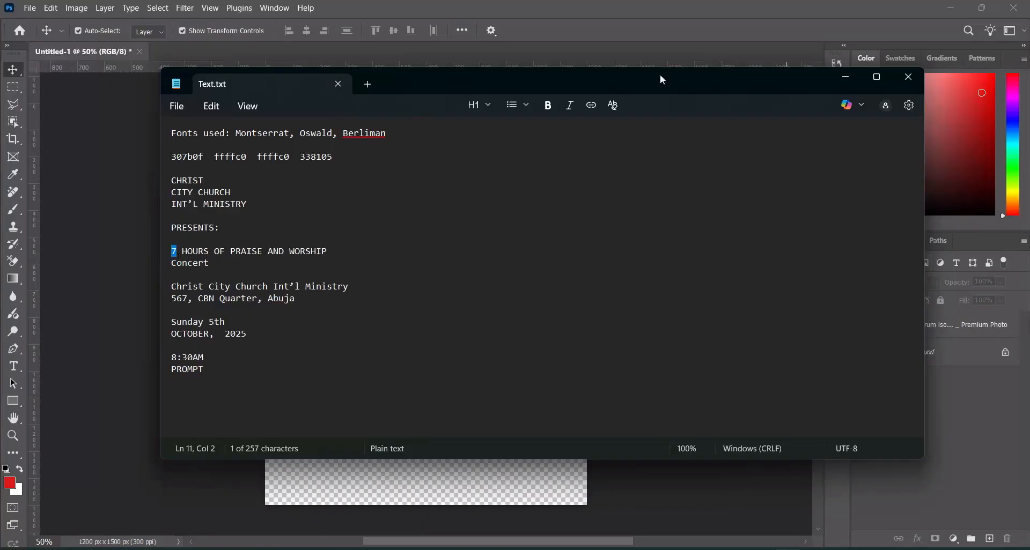
{"action": "left_click", "coordinate": [845, 78]}
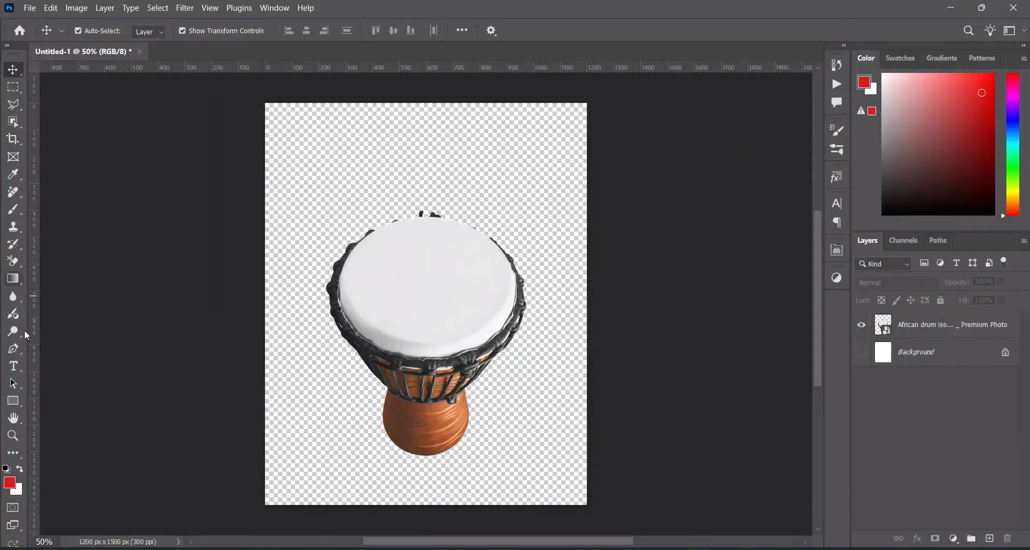
{"action": "left_click", "coordinate": [14, 367]}
{"action": "left_click", "coordinate": [393, 253]}
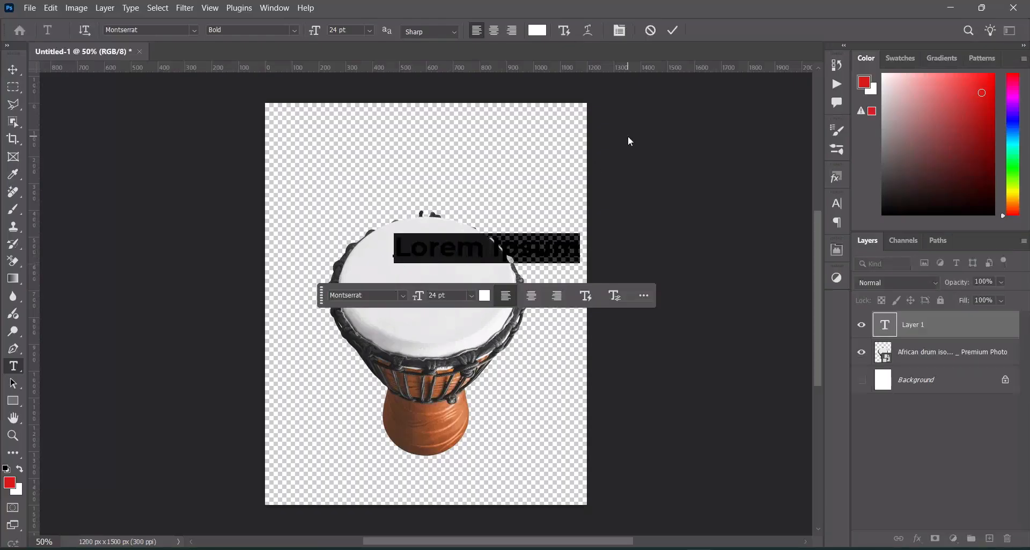
{"action": "type", "text": "7"}
{"action": "left_click", "coordinate": [671, 30]}
Step: Set the text colour of the 7 to 000000
{"action": "left_click", "coordinate": [537, 30]}
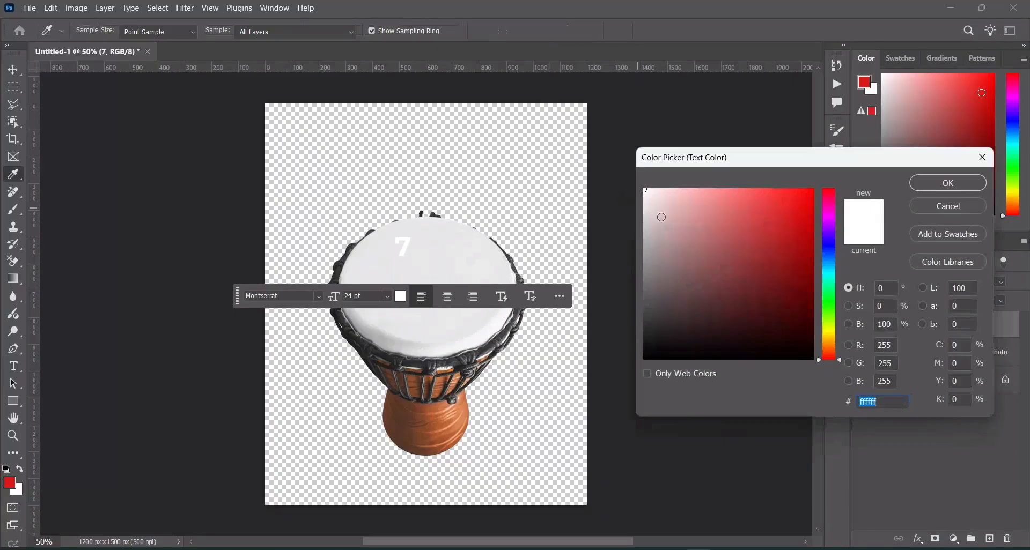
{"action": "type", "text": "000000"}
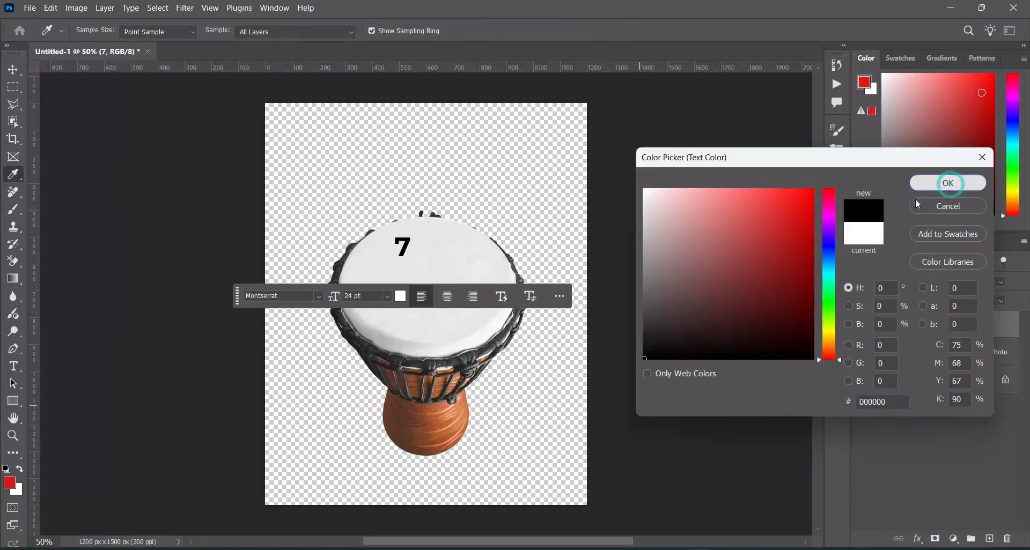
{"action": "left_click", "coordinate": [948, 183]}
Step: Check the fonts and colour codes listed in Text.txt, and set the 7's font to Chetta Vissto Regular
{"action": "left_click", "coordinate": [783, 549]}
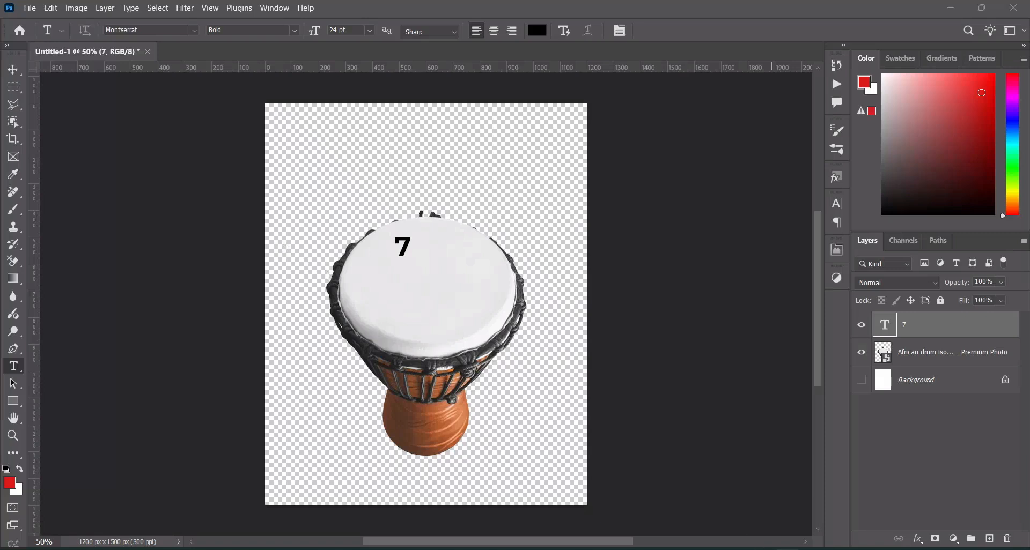
{"action": "left_click", "coordinate": [772, 549]}
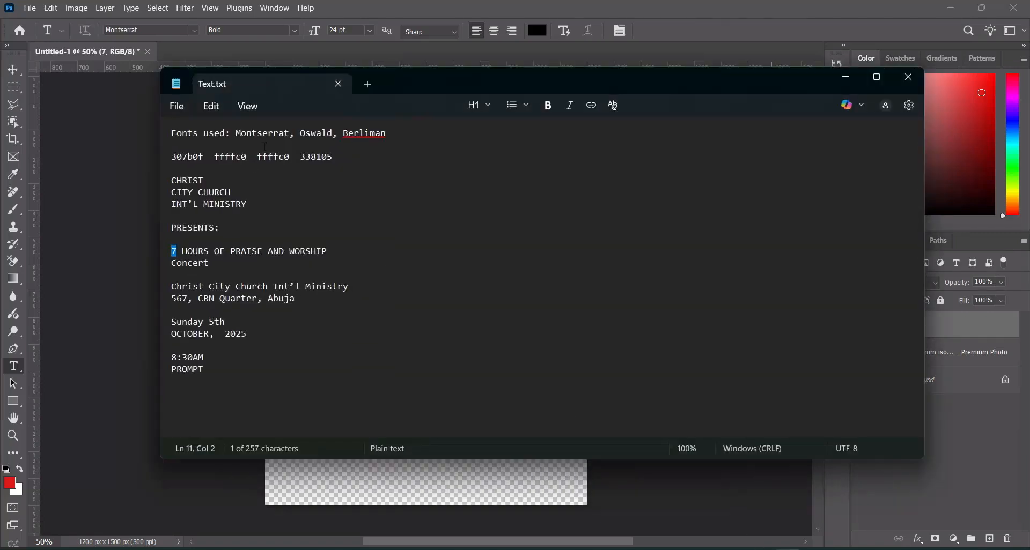
{"action": "left_click_drag", "start_coordinate": [343, 134], "coordinate": [364, 134]}
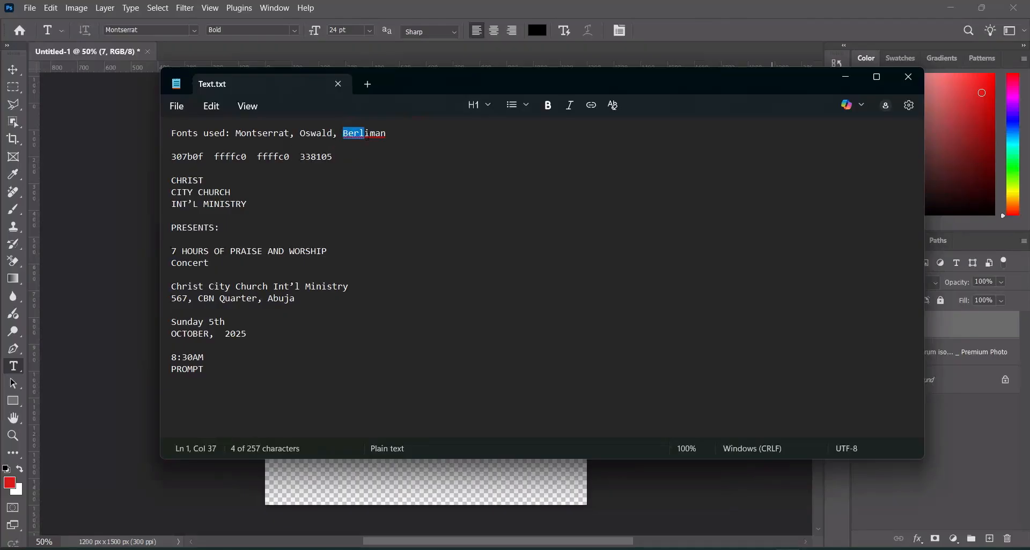
{"action": "left_click_drag", "start_coordinate": [364, 134], "coordinate": [386, 135]}
{"action": "left_click", "coordinate": [317, 156]}
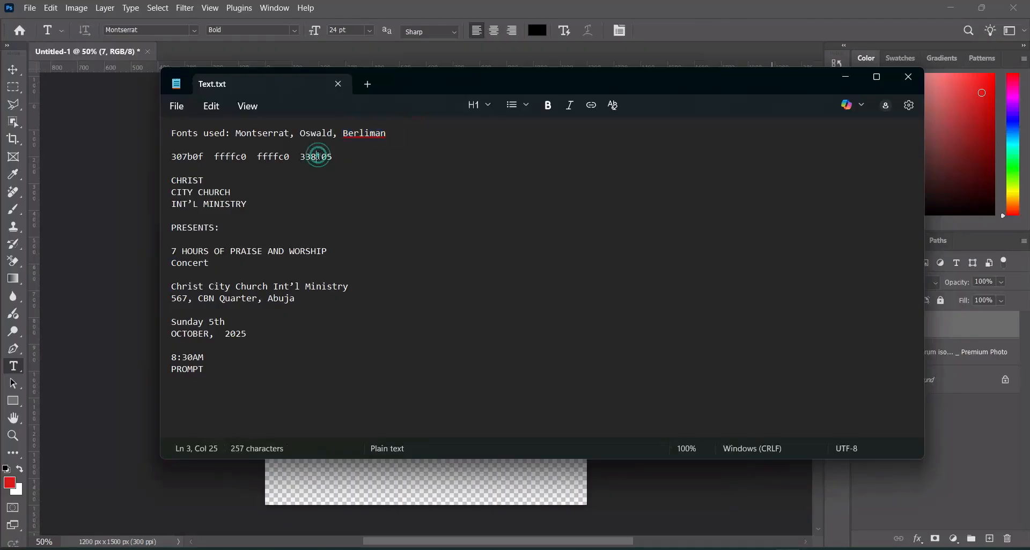
{"action": "left_click", "coordinate": [845, 77]}
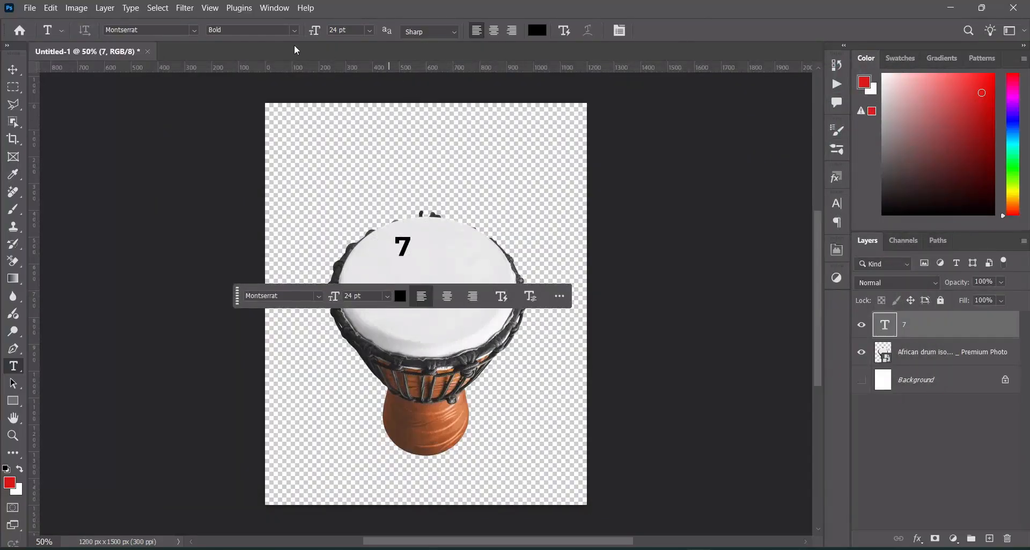
{"action": "left_click", "coordinate": [195, 31]}
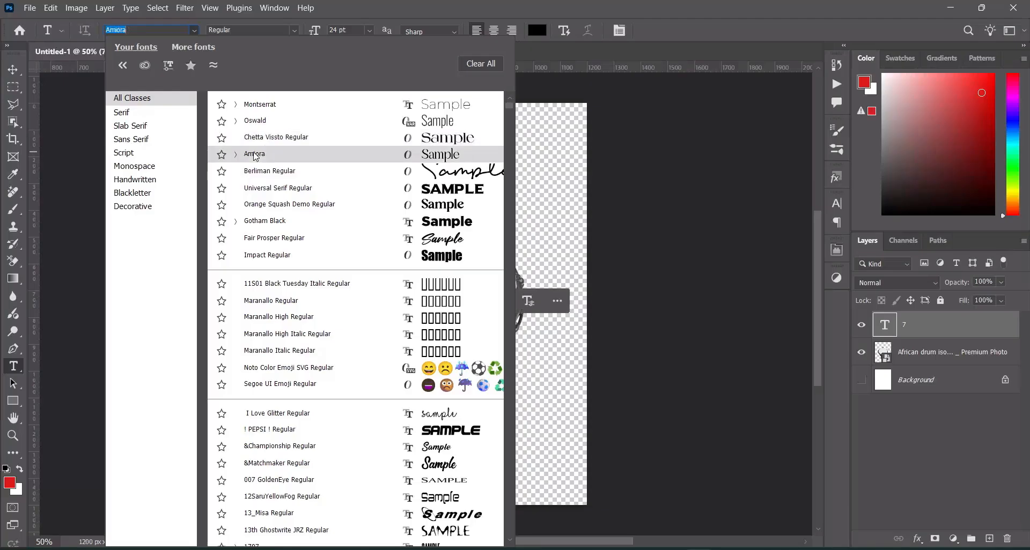
{"action": "left_click", "coordinate": [257, 137]}
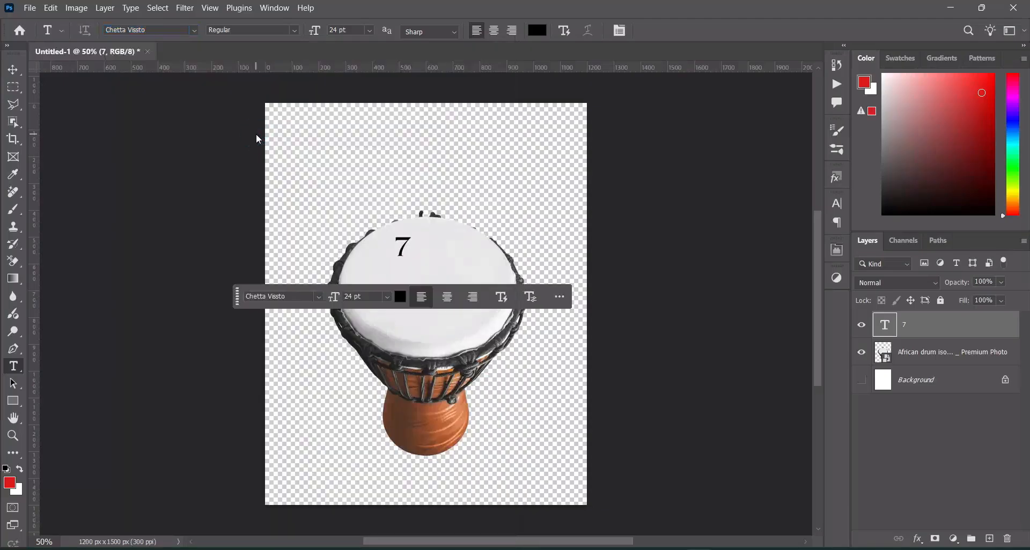
Step: Scale the 7 up to about 442.91% and position it in the middle of the drumhead
{"action": "left_click", "coordinate": [13, 70]}
{"action": "left_click", "coordinate": [410, 247]}
{"action": "key", "text": "ctrl+t"}
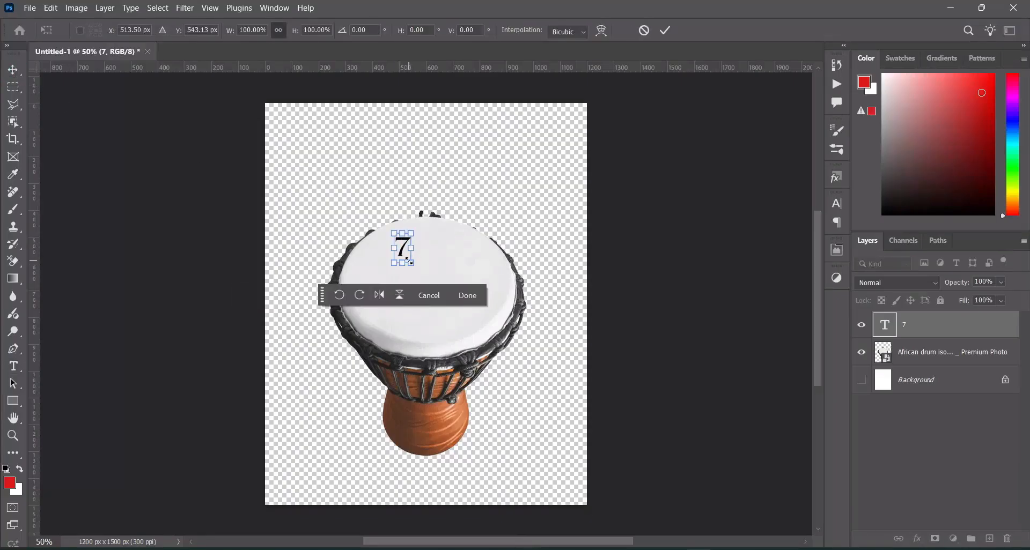
{"action": "left_click_drag", "start_coordinate": [412, 257], "coordinate": [465, 358]}
{"action": "left_click_drag", "start_coordinate": [429, 254], "coordinate": [439, 254]}
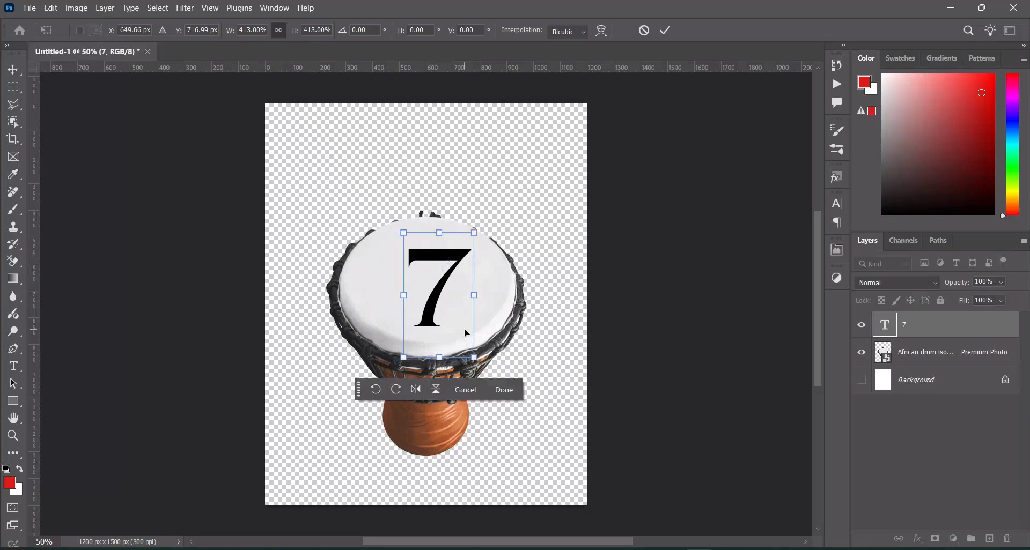
{"action": "mouse_move", "coordinate": [441, 234]}
{"action": "left_mouse_down"}
{"action": "mouse_move", "coordinate": [439, 223]}
{"action": "mouse_move", "coordinate": [422, 236]}
{"action": "left_mouse_up"}
{"action": "left_click", "coordinate": [665, 30]}
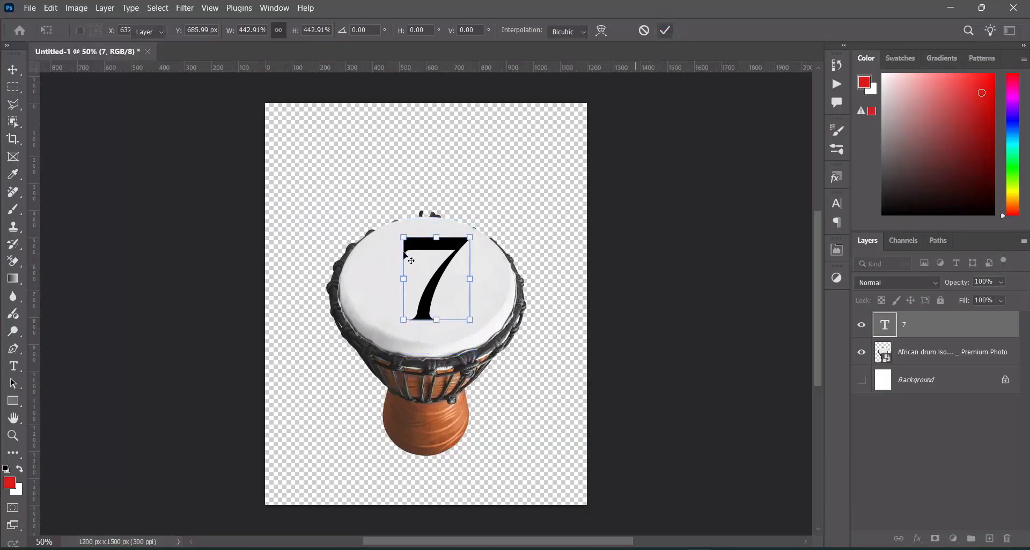
{"action": "left_click", "coordinate": [20, 365]}
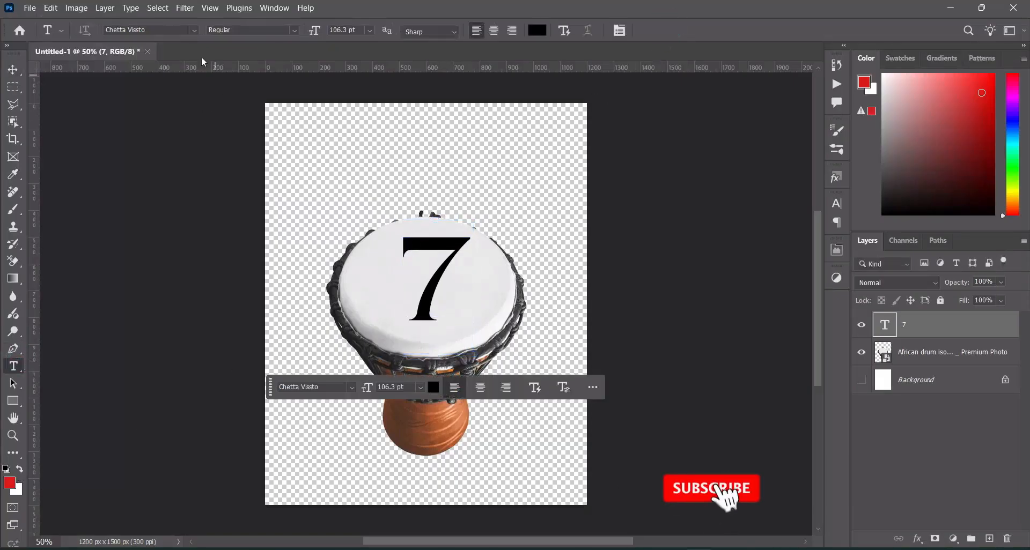
{"action": "left_click", "coordinate": [151, 30]}
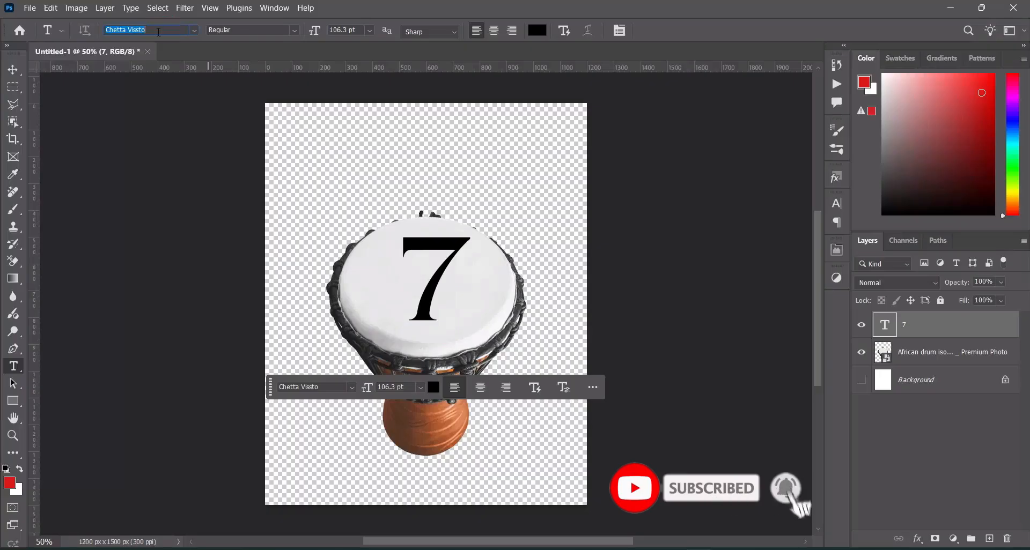
Step: Enlarge the 7 slightly to about 115.72 pt with a free transform and deselect it
{"action": "left_click", "coordinate": [12, 70]}
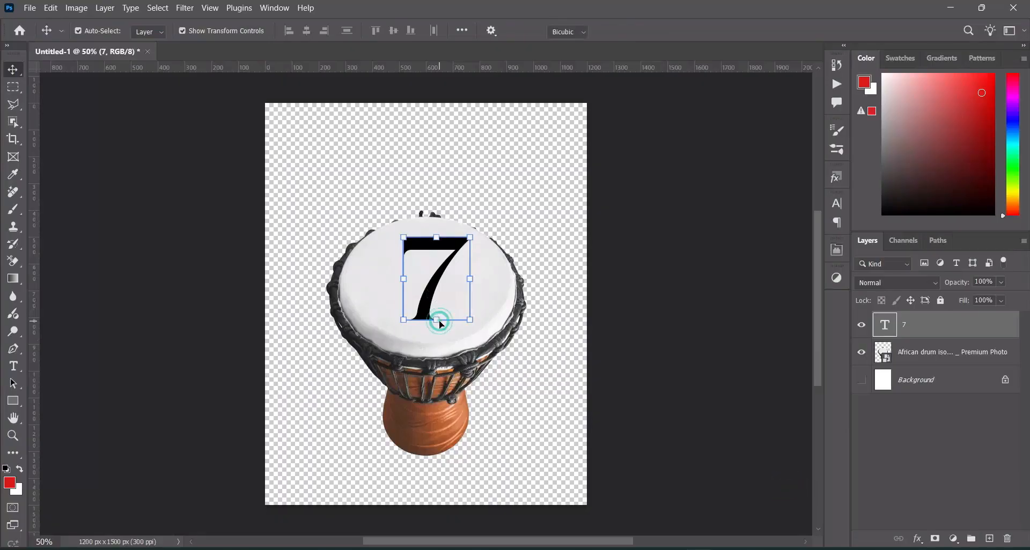
{"action": "key", "text": "ctrl+t"}
{"action": "left_click_drag", "start_coordinate": [473, 349], "coordinate": [481, 360]}
{"action": "left_click", "coordinate": [664, 30]}
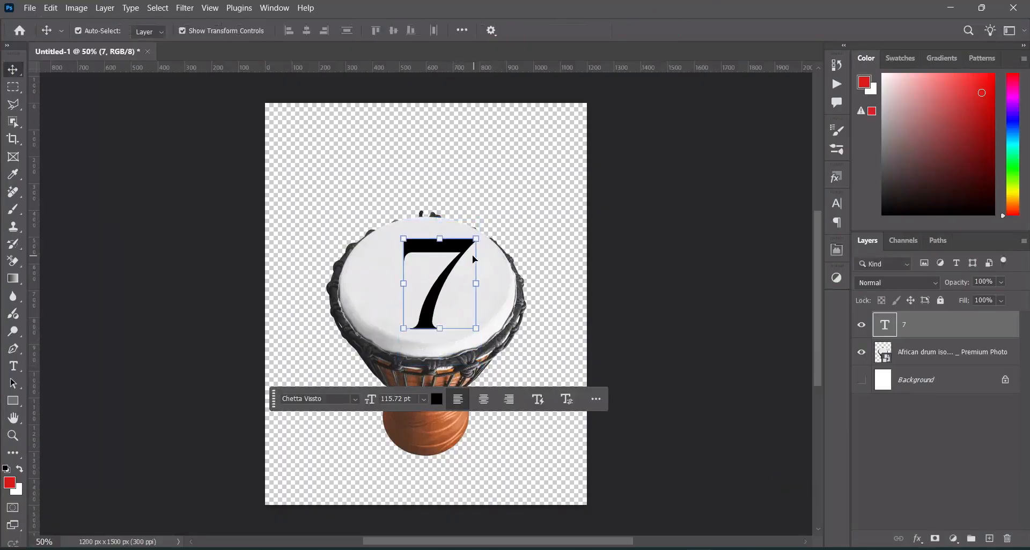
{"action": "left_click", "coordinate": [684, 250]}
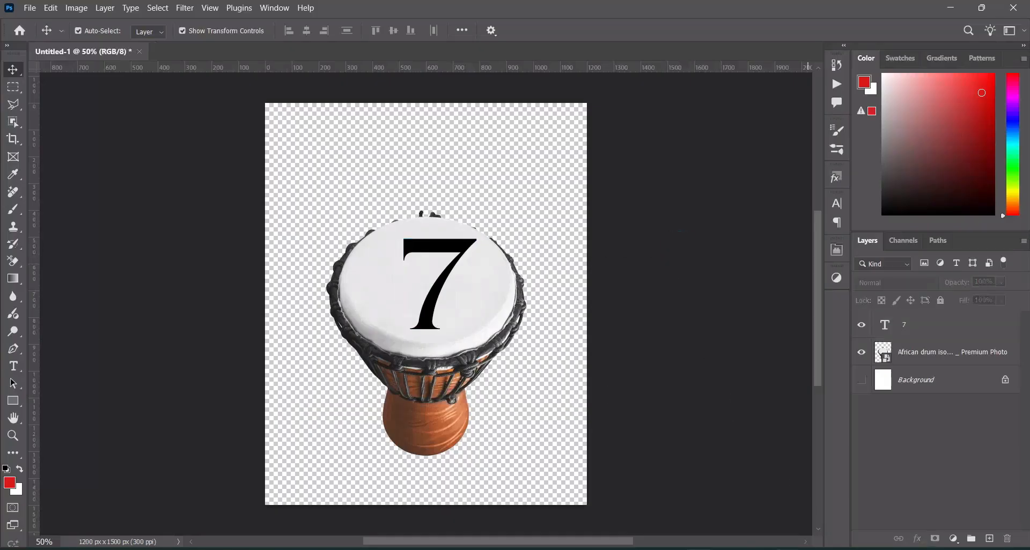
Step: Look up the headline wording in Text.txt and add a separate HOURS text on the drumhead
{"action": "key", "text": "alt+Tab"}
{"action": "left_click_drag", "start_coordinate": [183, 252], "coordinate": [209, 252]}
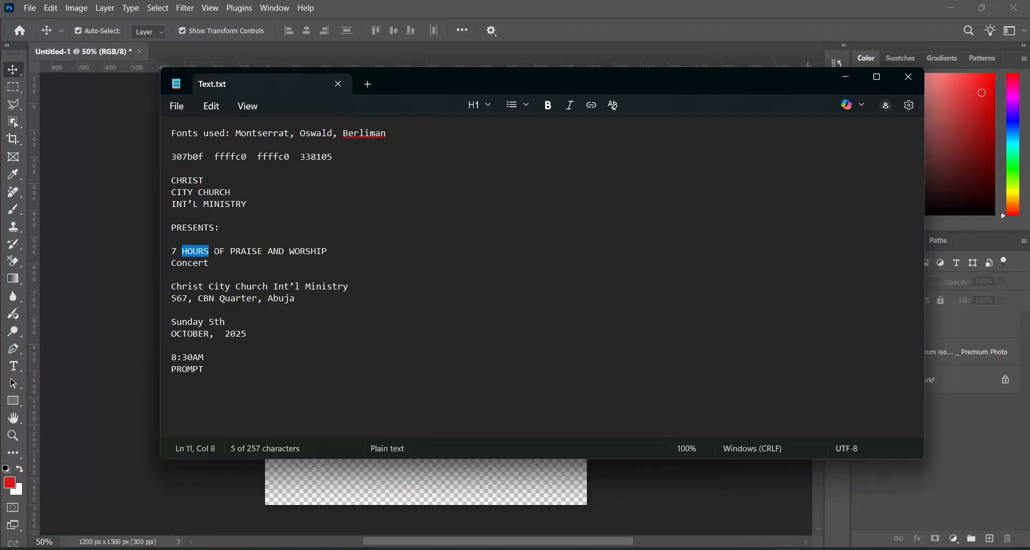
{"action": "left_click", "coordinate": [845, 77]}
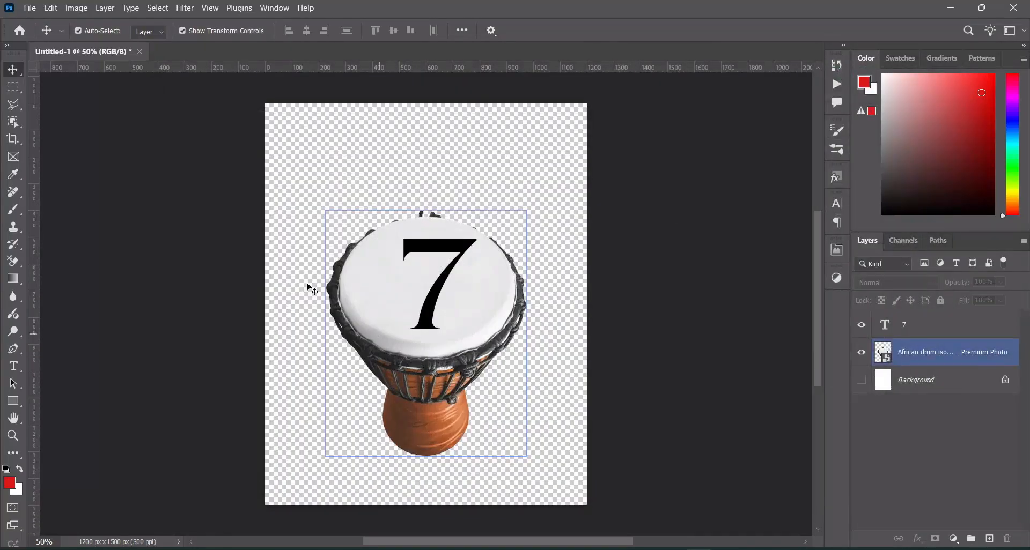
{"action": "left_click", "coordinate": [13, 366]}
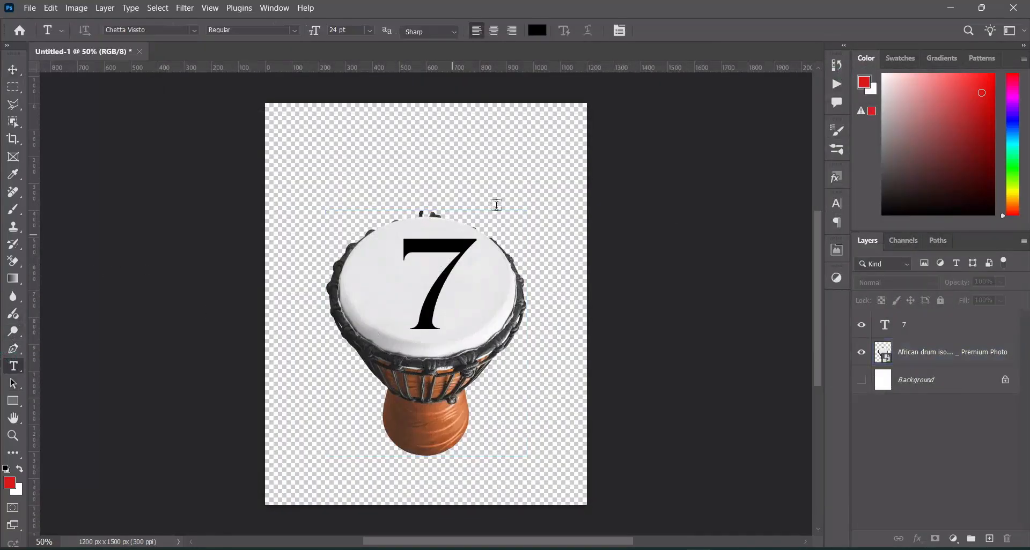
{"action": "left_click", "coordinate": [370, 273]}
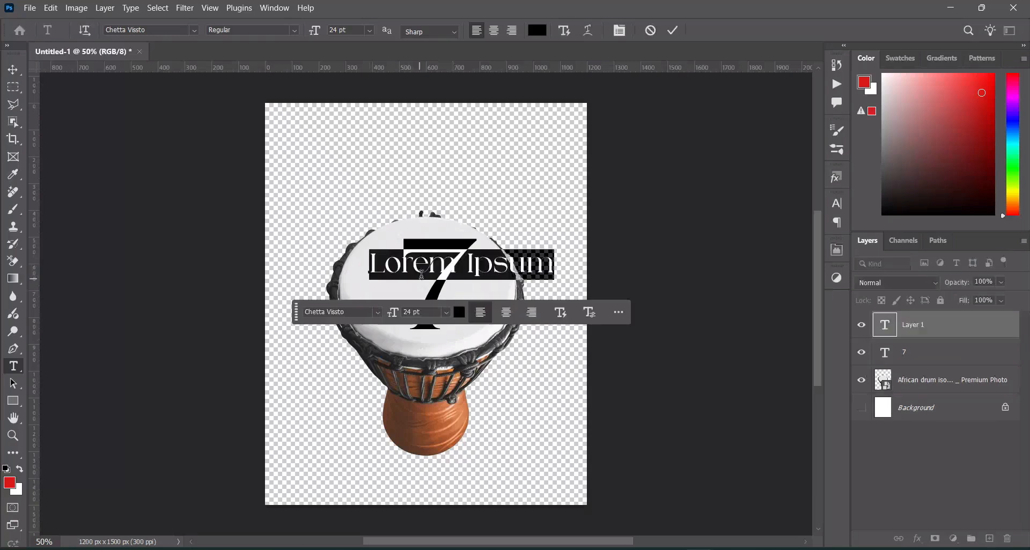
{"action": "type", "text": "HOURS"}
{"action": "left_click", "coordinate": [668, 36]}
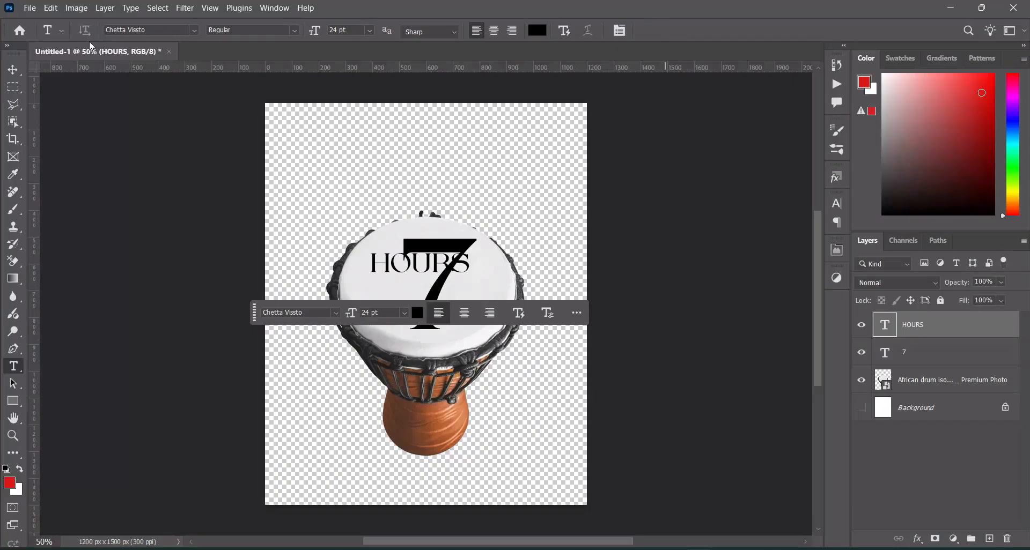
Step: Set the font of the HOURS text to Oswald SemiBold
{"action": "left_click", "coordinate": [194, 30]}
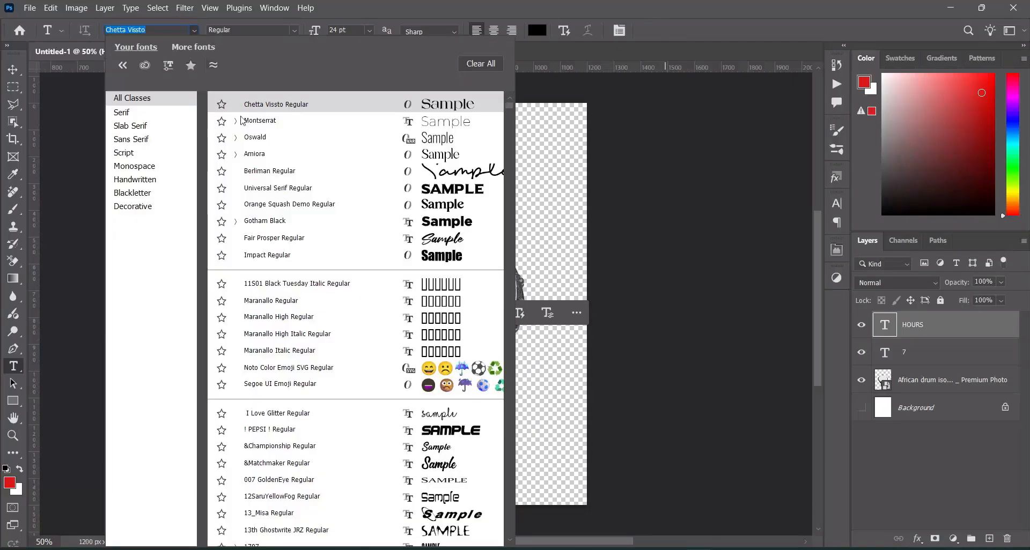
{"action": "left_click", "coordinate": [264, 121]}
{"action": "left_click", "coordinate": [195, 31]}
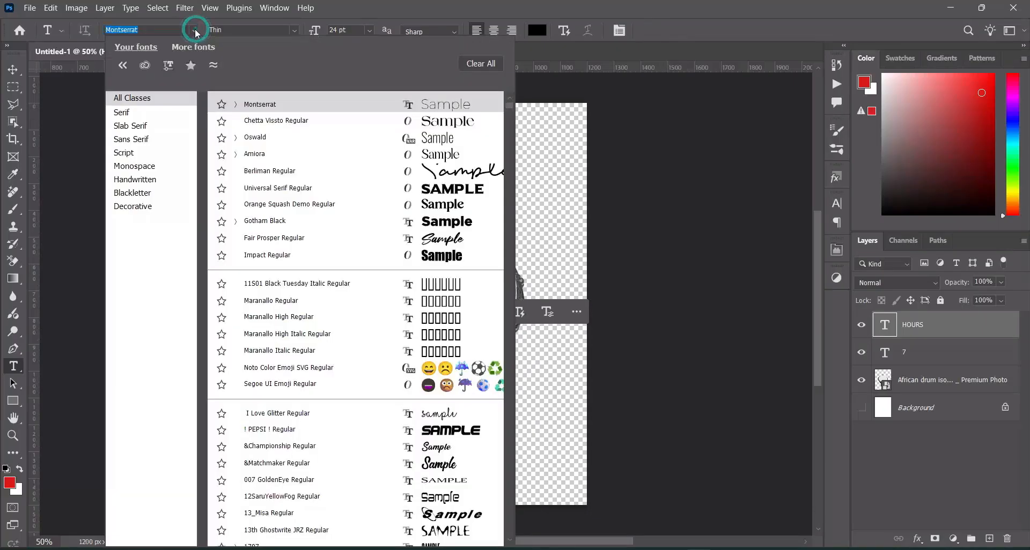
{"action": "left_click", "coordinate": [255, 141]}
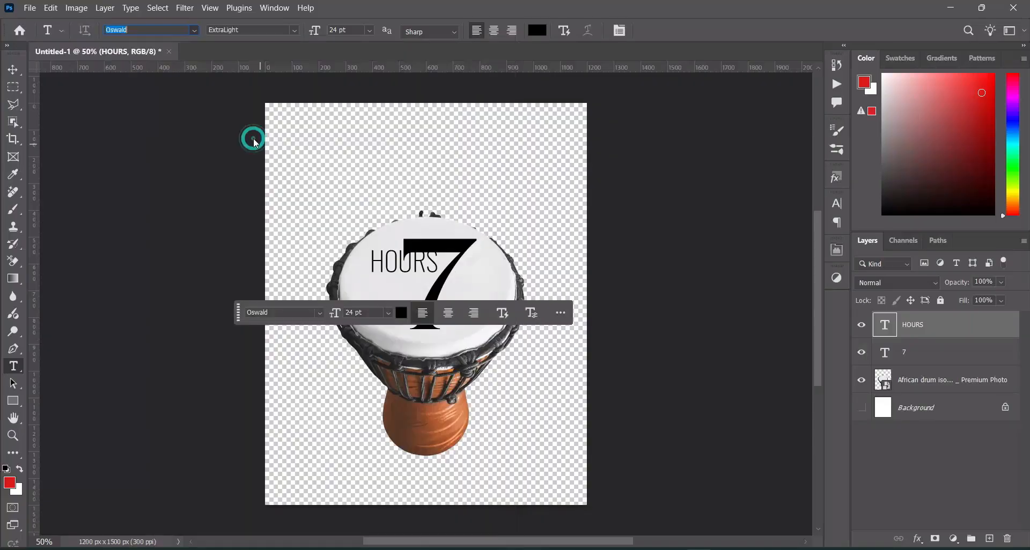
{"action": "left_click", "coordinate": [295, 30]}
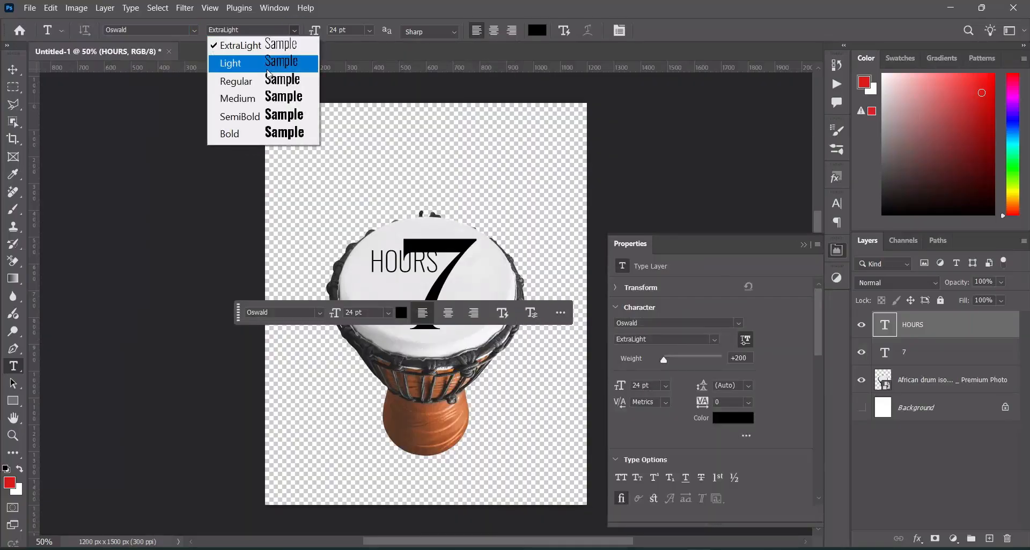
{"action": "left_click", "coordinate": [264, 116]}
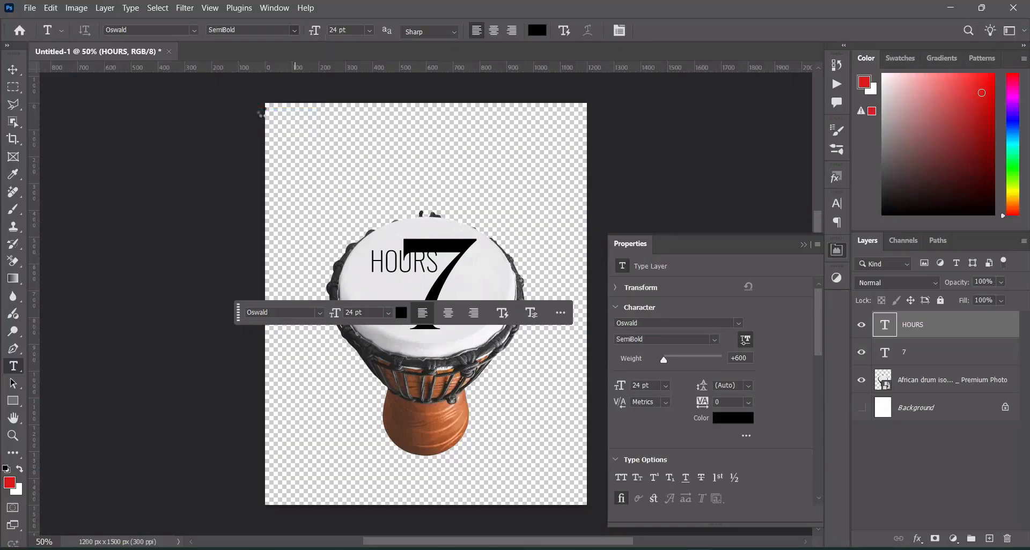
Step: Scale HOURS down to about 76.01% (18.24 pt) and place it against the 7's stem, just under its horizontal bar
{"action": "left_click", "coordinate": [9, 70]}
{"action": "key", "text": "ctrl+t"}
{"action": "left_click_drag", "start_coordinate": [440, 263], "coordinate": [374, 274]}
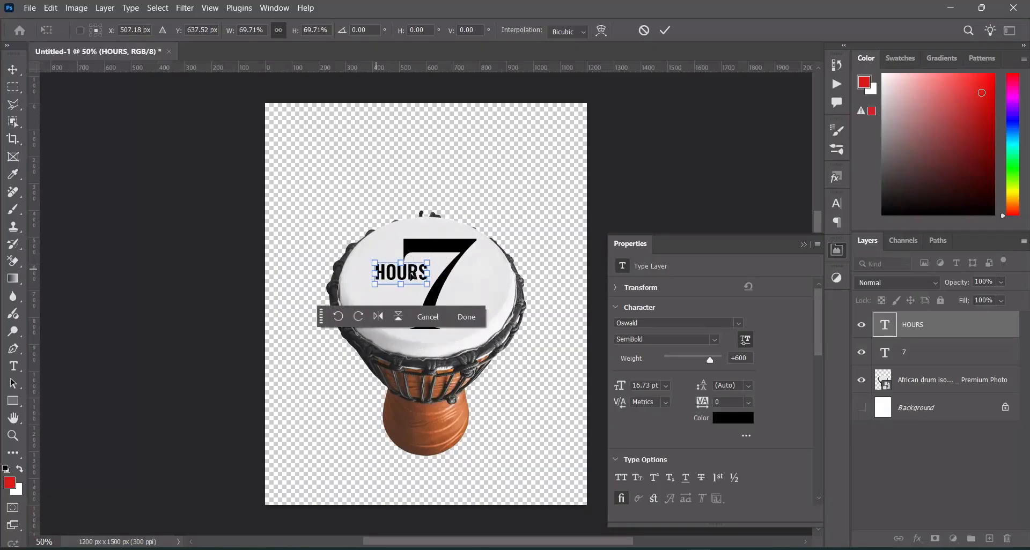
{"action": "left_click_drag", "start_coordinate": [426, 284], "coordinate": [432, 288]}
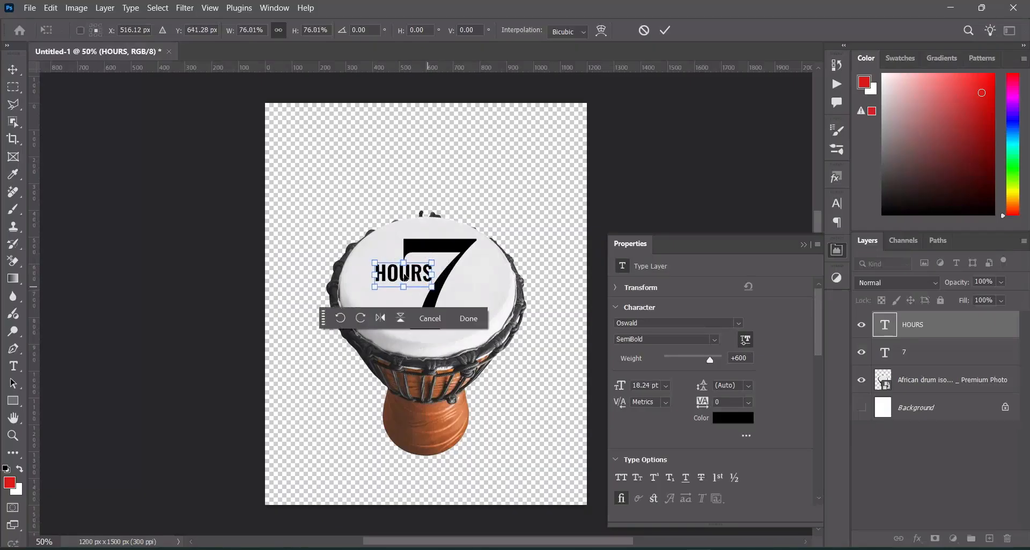
{"action": "left_click", "coordinate": [665, 31]}
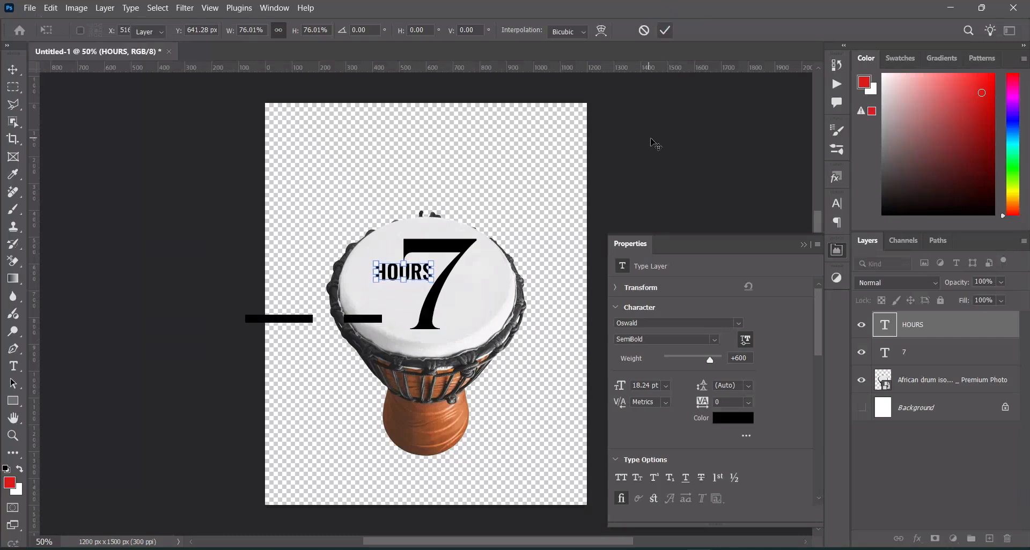
{"action": "left_click", "coordinate": [593, 248]}
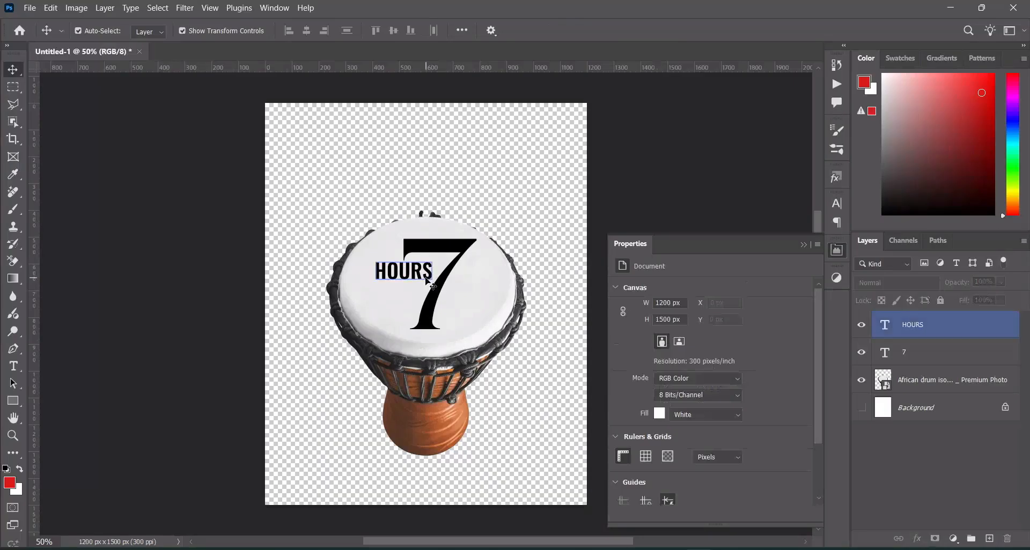
{"action": "left_click", "coordinate": [421, 277]}
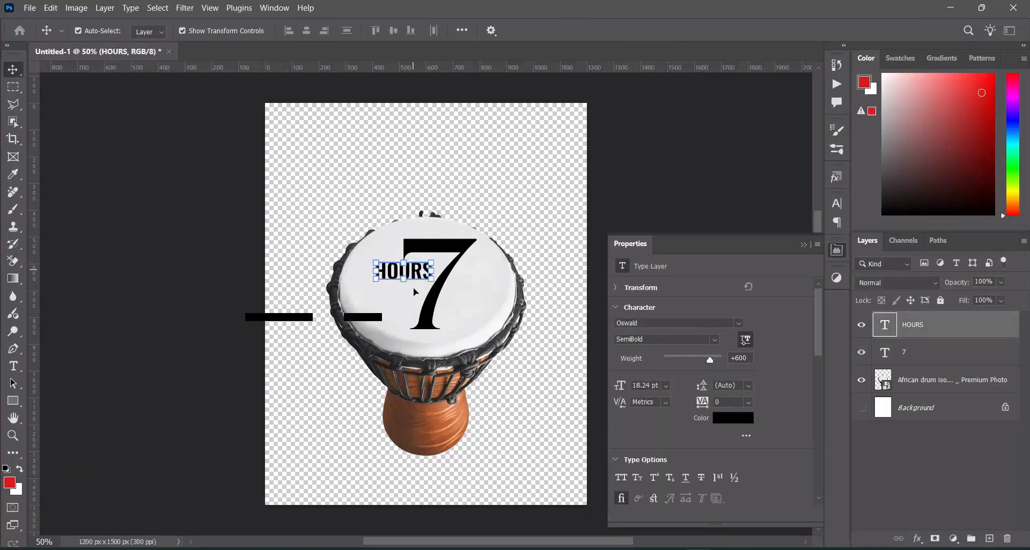
{"action": "left_click", "coordinate": [644, 161]}
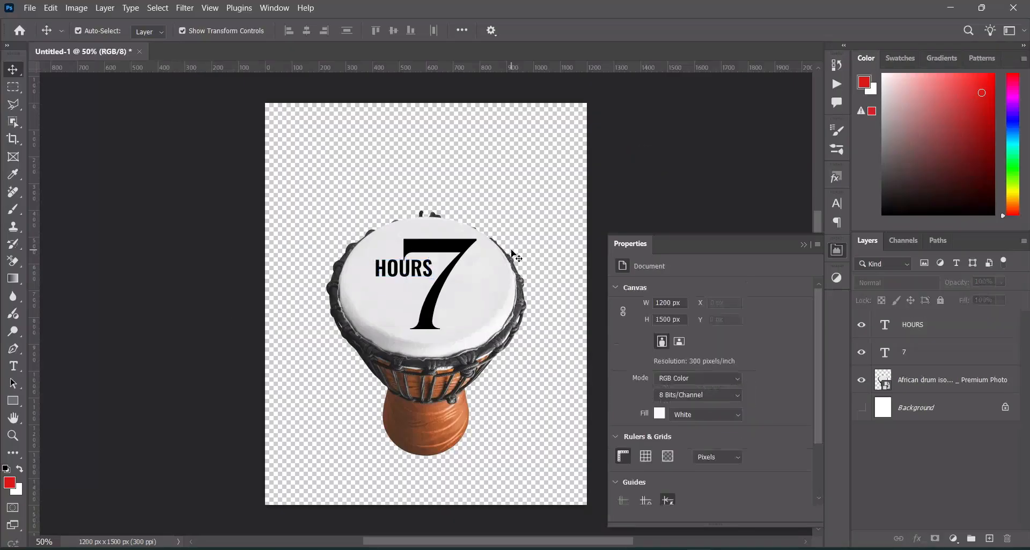
Step: Duplicate the HOURS text layer and place the copy directly below the original
{"action": "left_click", "coordinate": [414, 275]}
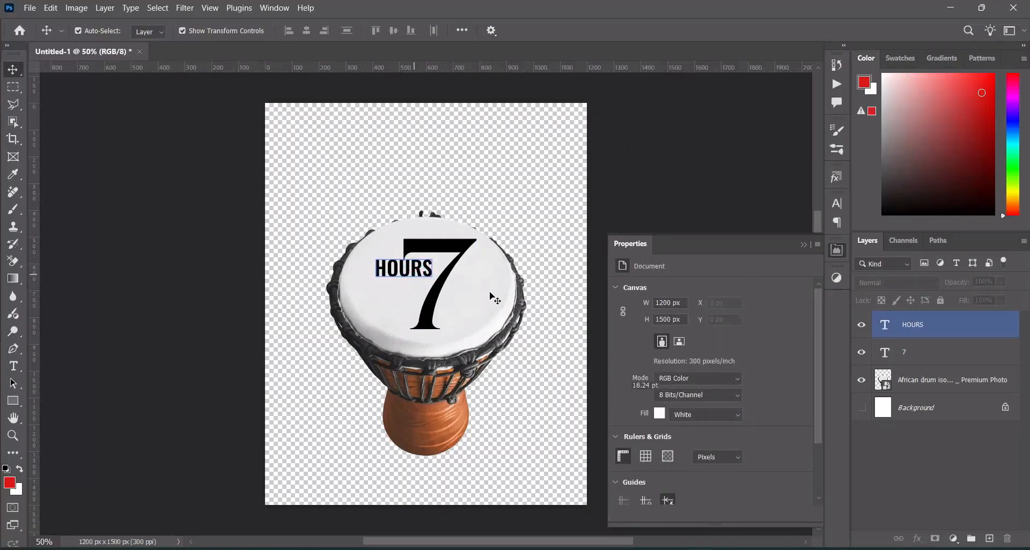
{"action": "key", "text": "ctrl+j"}
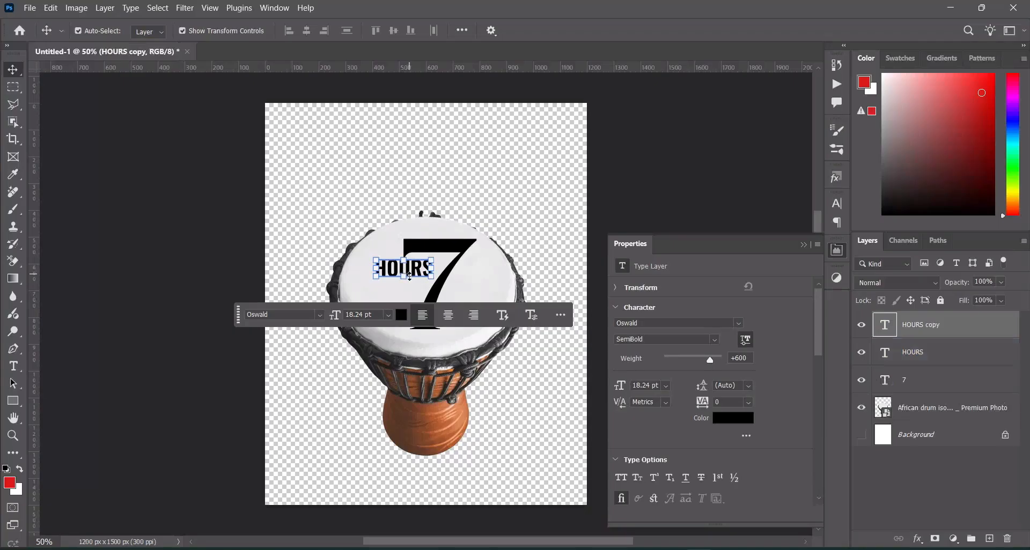
{"action": "left_click_drag", "start_coordinate": [423, 271], "coordinate": [421, 290]}
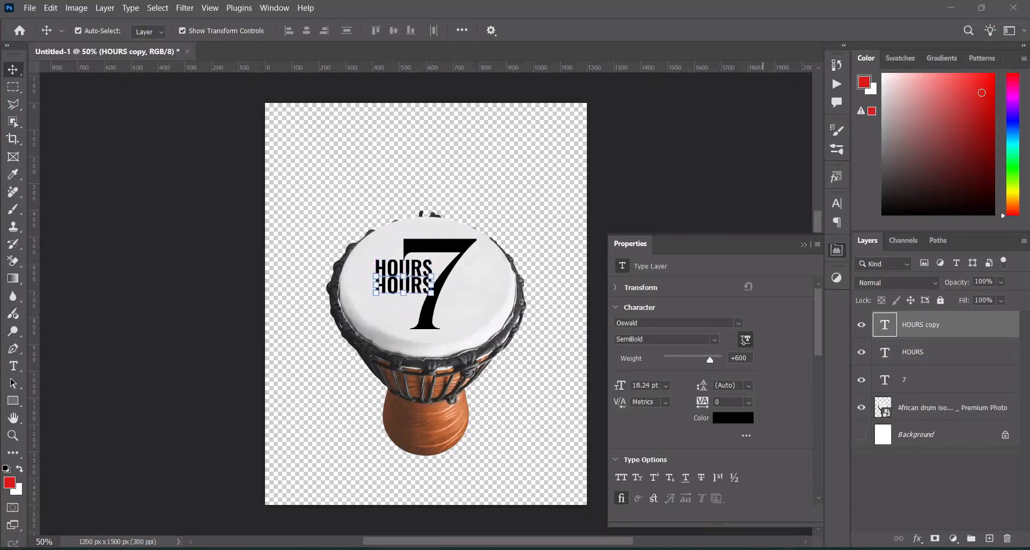
Step: Copy PRAISE from Text.txt and replace the wording of the lower HOURS copy with it
{"action": "key", "text": "alt+Tab"}
{"action": "left_click_drag", "start_coordinate": [230, 252], "coordinate": [270, 257]}
{"action": "key", "text": "ctrl+c"}
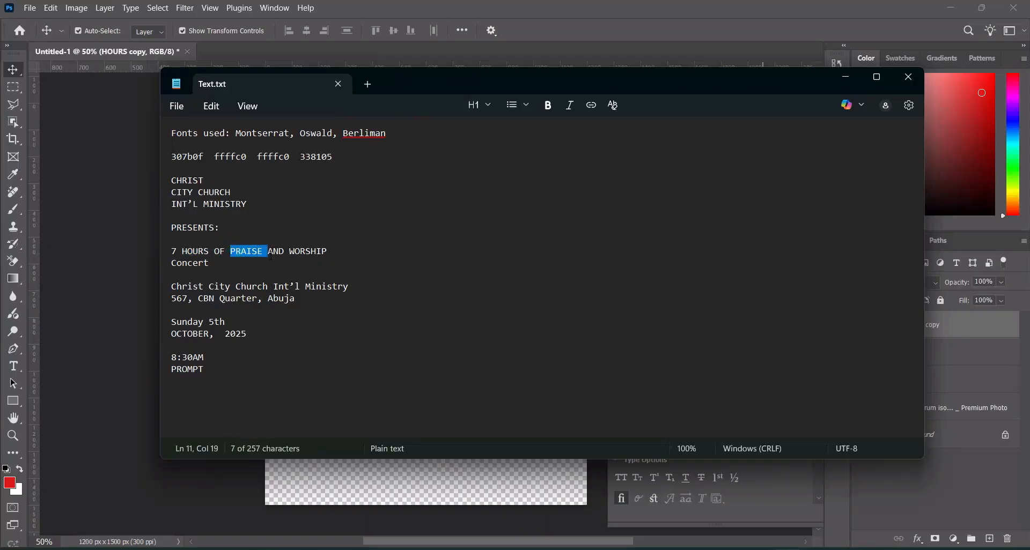
{"action": "left_click", "coordinate": [844, 77]}
{"action": "scroll", "coordinate": [342, 249], "scroll_direction": "up", "scroll_amount": 4}
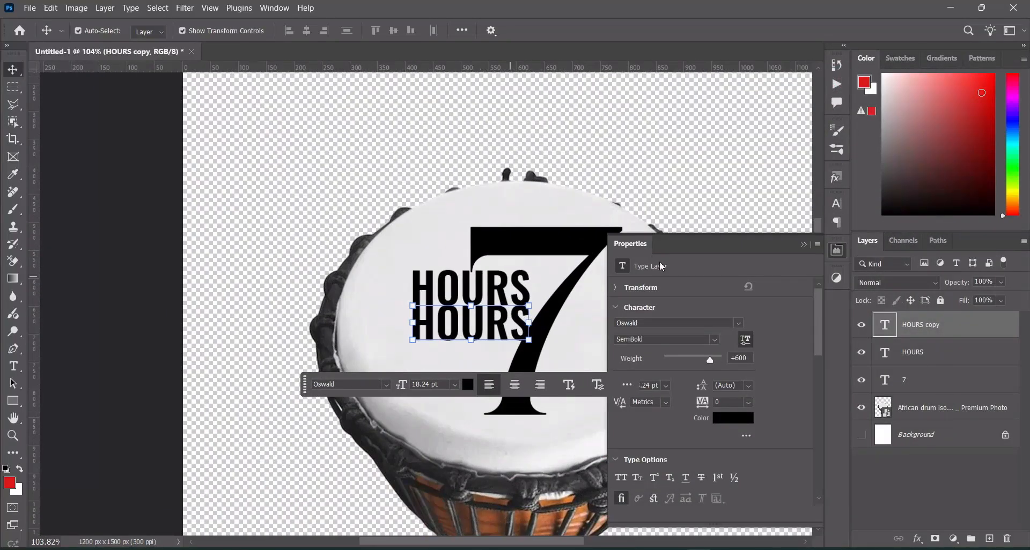
{"action": "left_click", "coordinate": [802, 245]}
{"action": "left_click", "coordinate": [14, 366]}
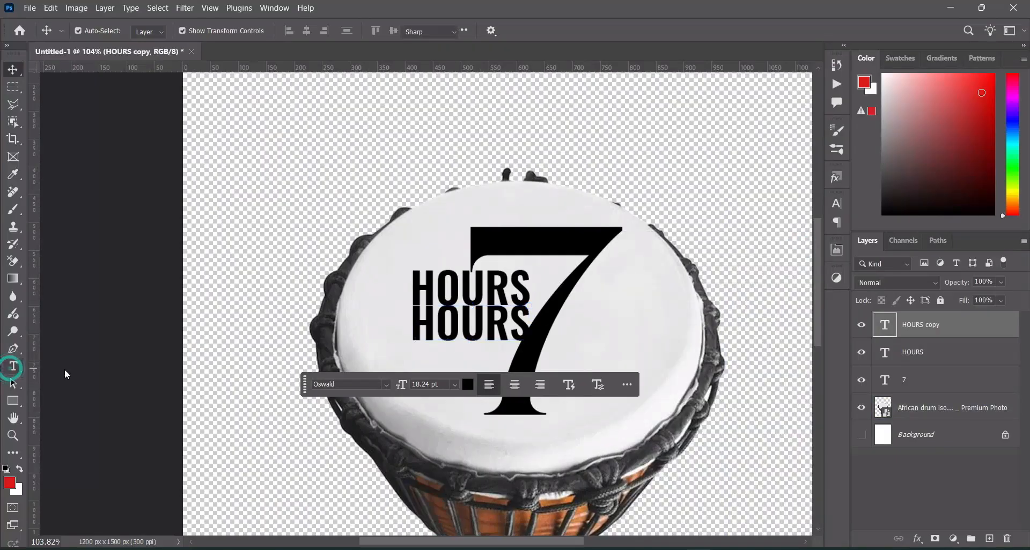
{"action": "left_click", "coordinate": [456, 318]}
{"action": "key", "text": "ctrl+a"}
{"action": "key", "text": "ctrl+v"}
{"action": "left_click", "coordinate": [671, 33]}
Step: Scale PRAISE down slightly to about 17.66 pt so its width matches HOURS
{"action": "left_click", "coordinate": [13, 70]}
{"action": "left_click", "coordinate": [534, 324]}
{"action": "left_click_drag", "start_coordinate": [533, 324], "coordinate": [529, 323]}
{"action": "left_click", "coordinate": [671, 31]}
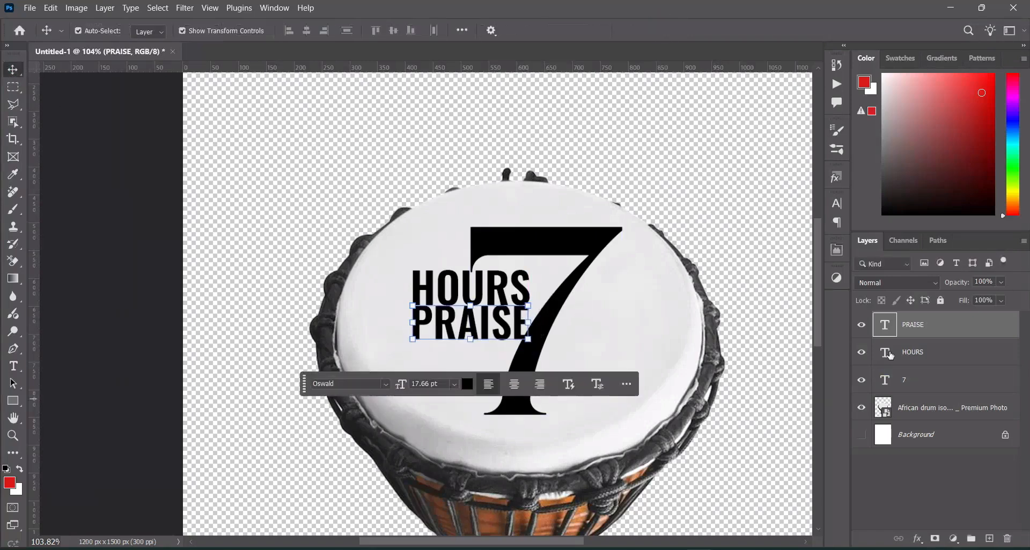
Step: Select the HOURS and PRAISE layers together and nudge them slightly left
{"action": "left_click", "coordinate": [921, 358], "text": "shift"}
{"action": "key", "text": "Left"}
{"action": "key", "text": "Left"}
{"action": "key", "text": "Left"}
{"action": "key", "text": "Left"}
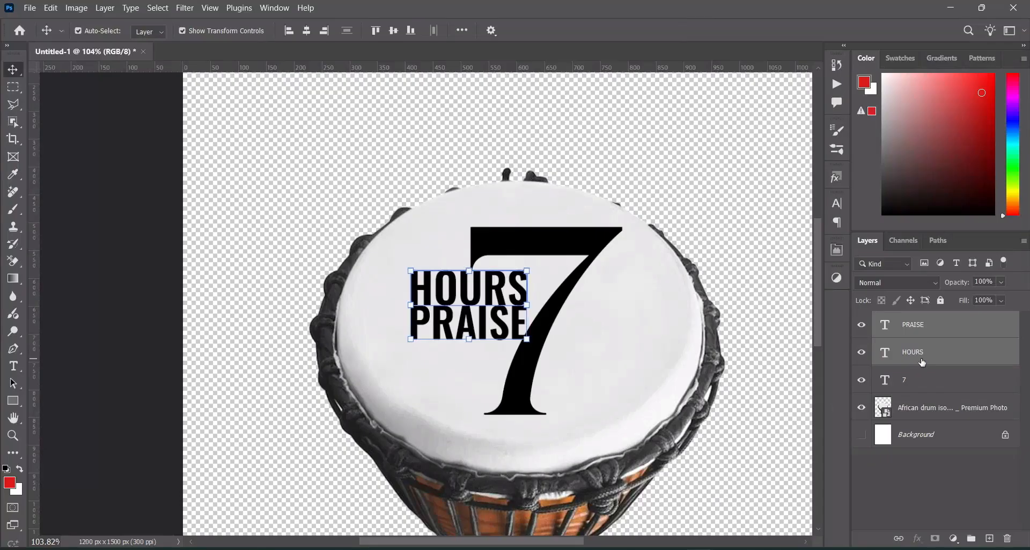
Step: Scale HOURS and PRAISE together to about 88.70%, fit them beside the 7's stem, and deselect them
{"action": "left_click_drag", "start_coordinate": [526, 338], "coordinate": [525, 339]}
{"action": "left_click_drag", "start_coordinate": [410, 271], "coordinate": [414, 273]}
{"action": "left_click_drag", "start_coordinate": [525, 339], "coordinate": [517, 334]}
{"action": "left_click_drag", "start_coordinate": [483, 304], "coordinate": [488, 308]}
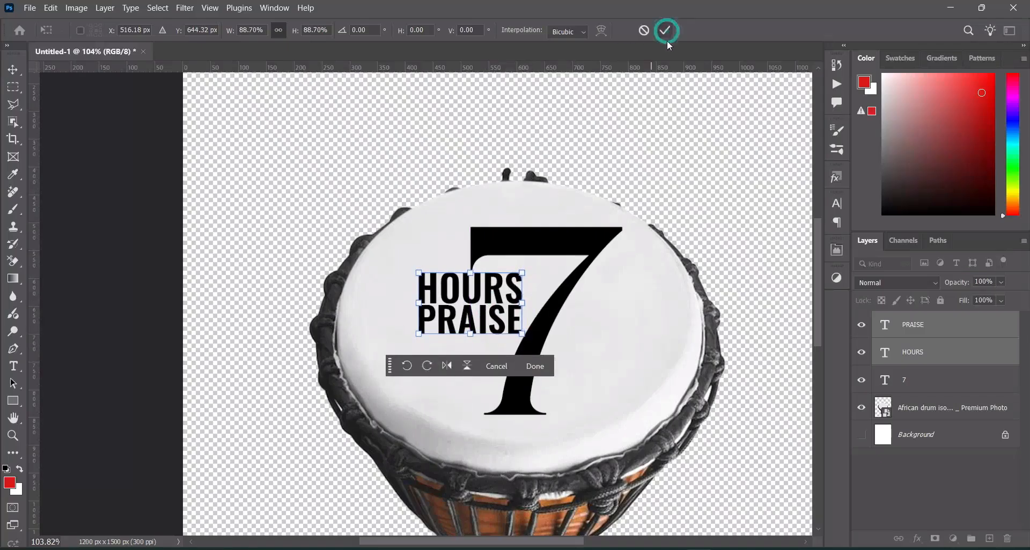
{"action": "left_click", "coordinate": [665, 30]}
{"action": "left_click", "coordinate": [638, 257]}
{"action": "left_click", "coordinate": [563, 242]}
{"action": "left_click", "coordinate": [67, 199]}
{"action": "left_click", "coordinate": [469, 340]}
{"action": "left_click", "coordinate": [530, 339]}
{"action": "left_click", "coordinate": [42, 301]}
Step: Rasterize the 7 text layer in preparation for a rectangular marquee cut
{"action": "left_click", "coordinate": [14, 87]}
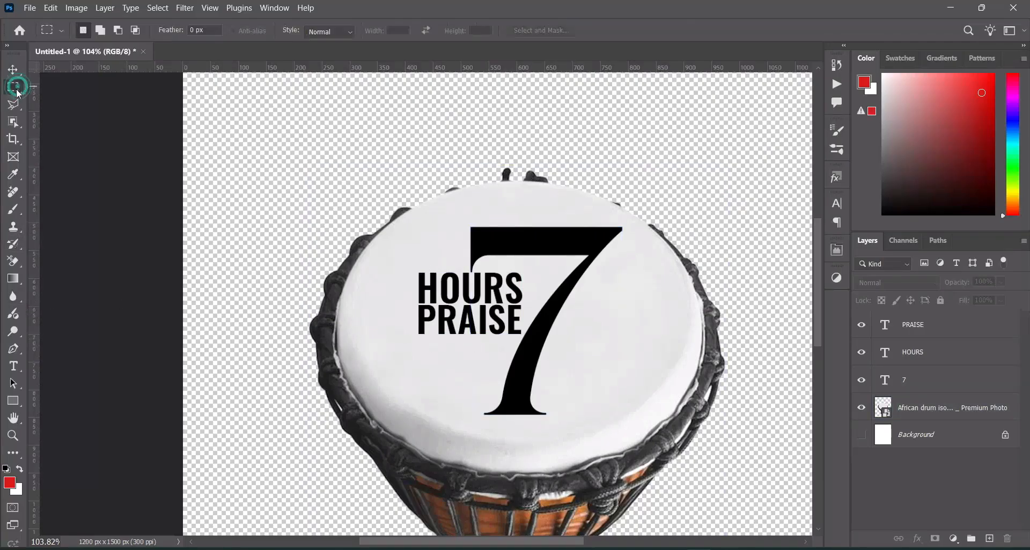
{"action": "left_click", "coordinate": [924, 377]}
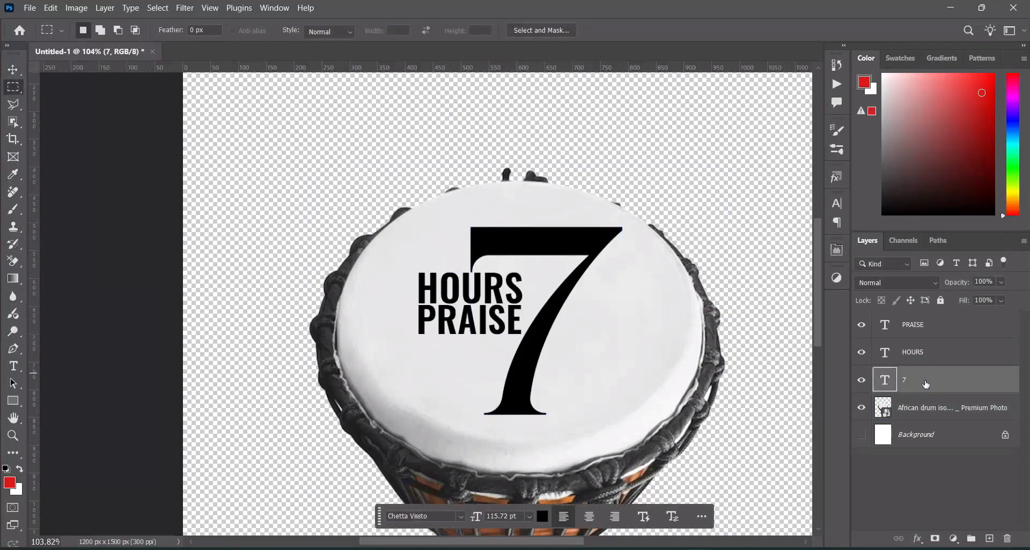
{"action": "right_click", "coordinate": [941, 388]}
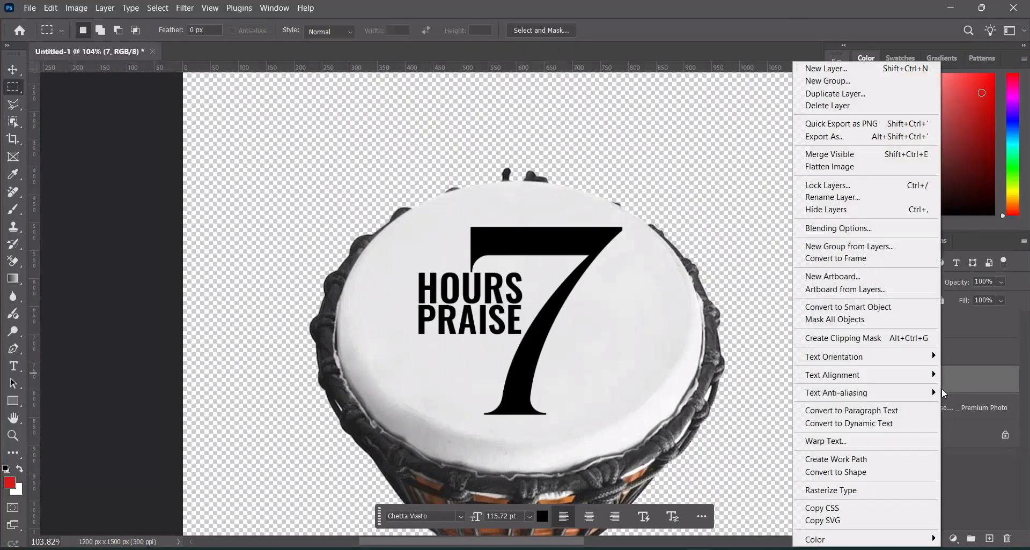
{"action": "left_click", "coordinate": [832, 490]}
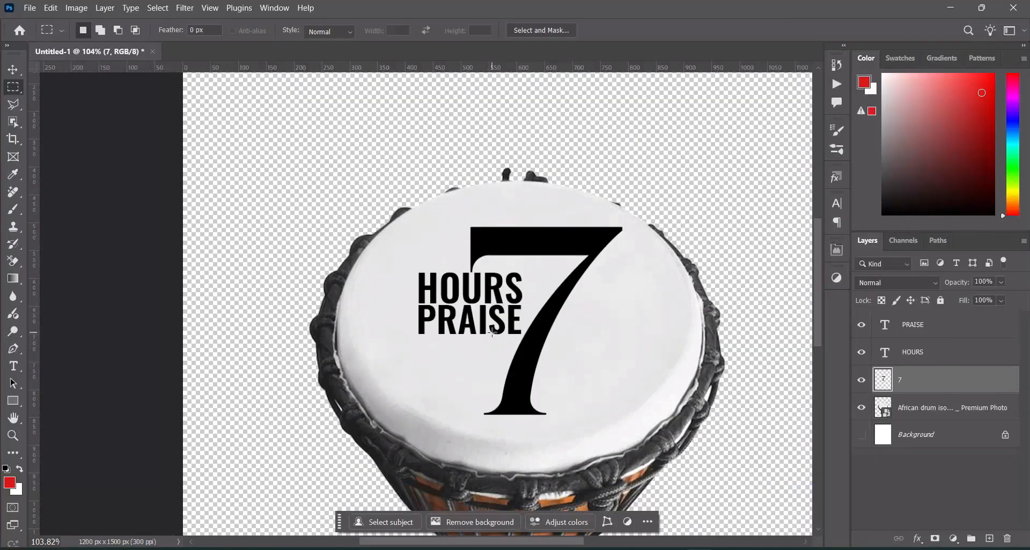
Step: Delete the part of the 7 below the baseline of PRAISE using a rectangular selection, and clear the selection
{"action": "left_click_drag", "start_coordinate": [495, 335], "coordinate": [625, 428]}
{"action": "left_click_drag", "start_coordinate": [590, 397], "coordinate": [562, 397]}
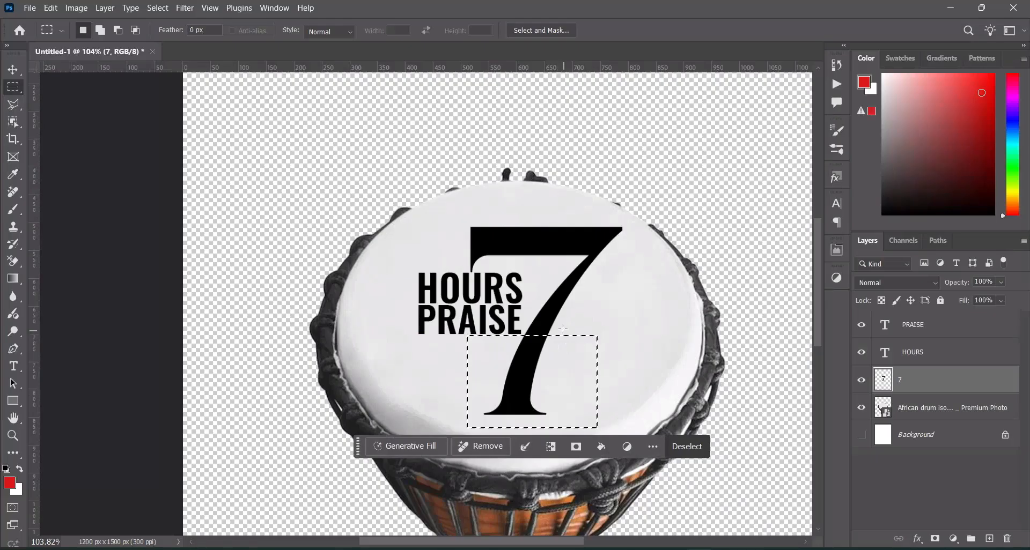
{"action": "key", "text": "Delete"}
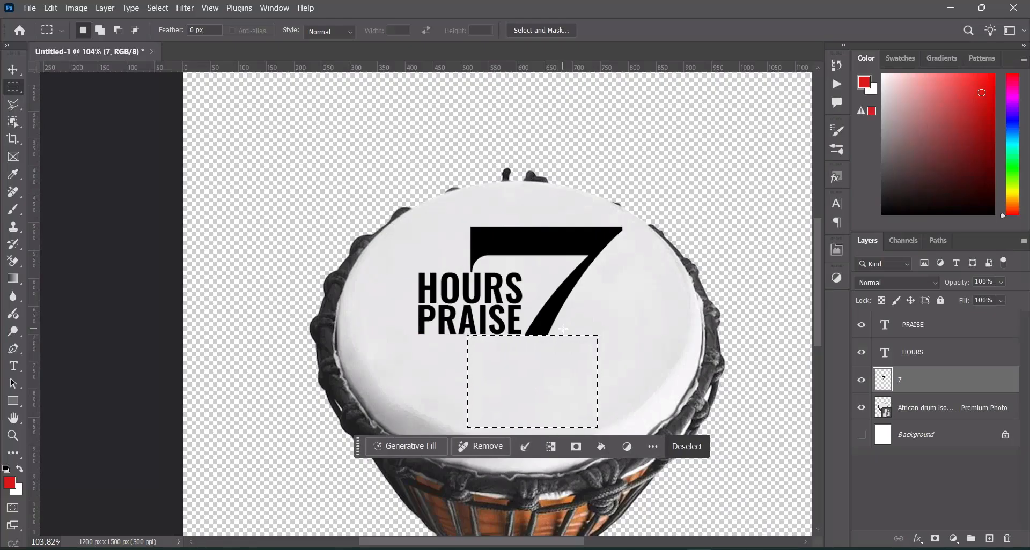
{"action": "left_click", "coordinate": [655, 323]}
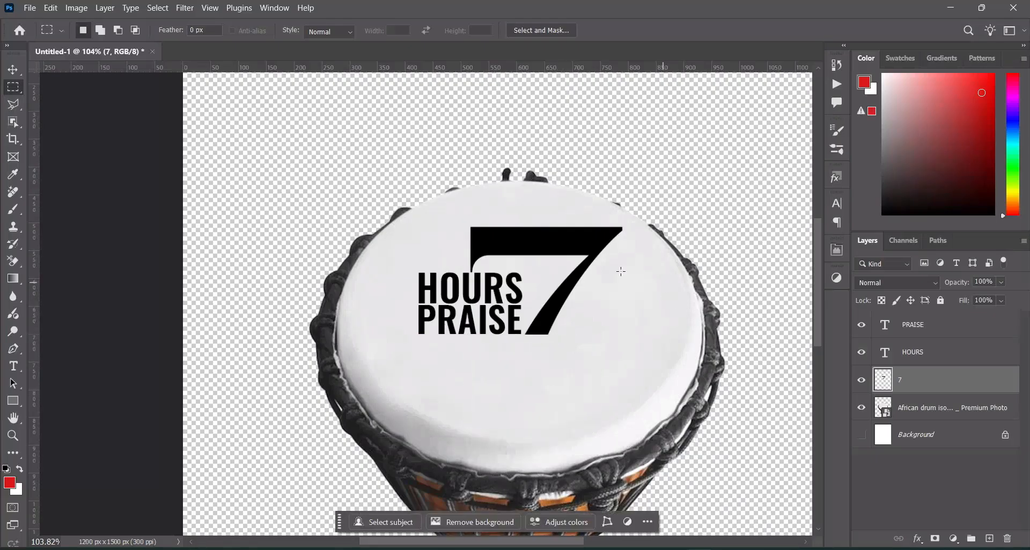
{"action": "left_click", "coordinate": [13, 69]}
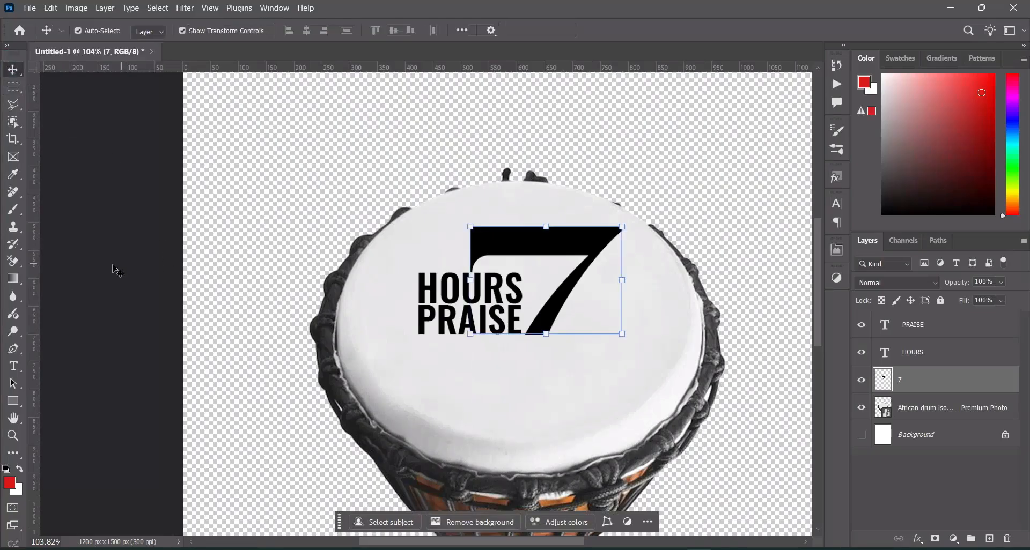
Step: Draw a red circle about 37 px in diameter on the drumhead below the word PRAISE with the Ellipse tool
{"action": "left_click", "coordinate": [13, 400]}
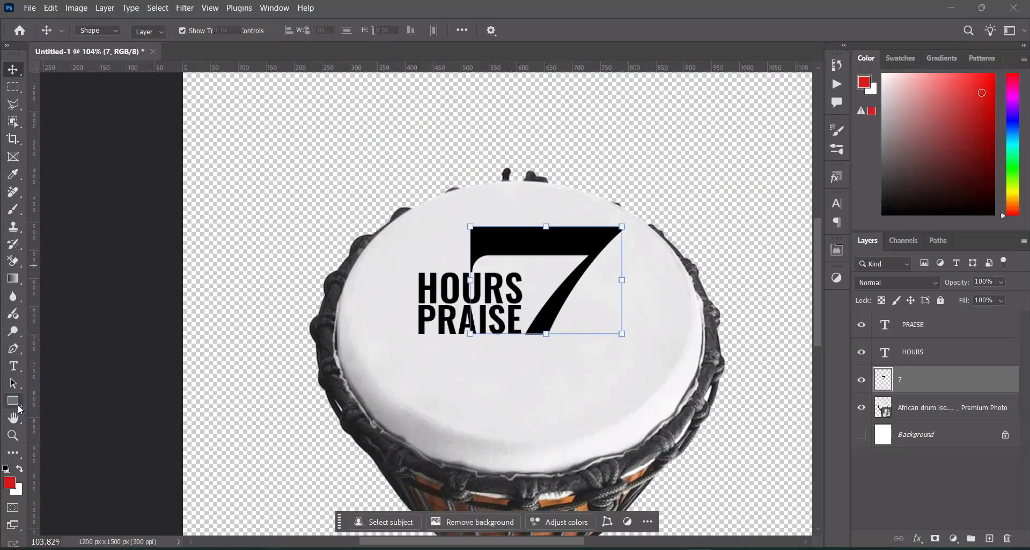
{"action": "left_click", "coordinate": [70, 414]}
{"action": "left_click_drag", "start_coordinate": [500, 368], "coordinate": [521, 389]}
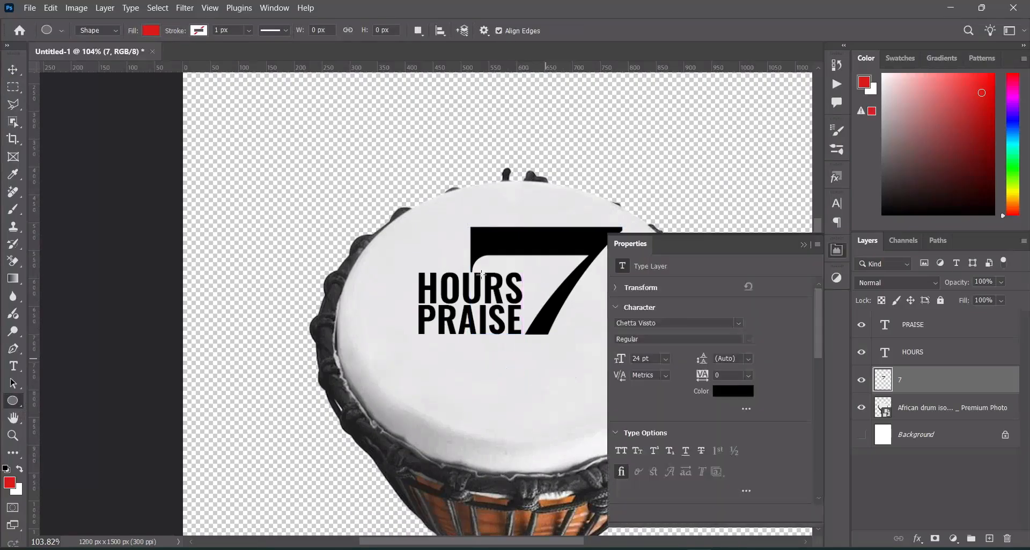
Step: Move the red circle between HOURS, PRAISE and the 7's stem, and scale it to about 115.62%
{"action": "left_click", "coordinate": [10, 70]}
{"action": "left_click_drag", "start_coordinate": [507, 379], "coordinate": [532, 307]}
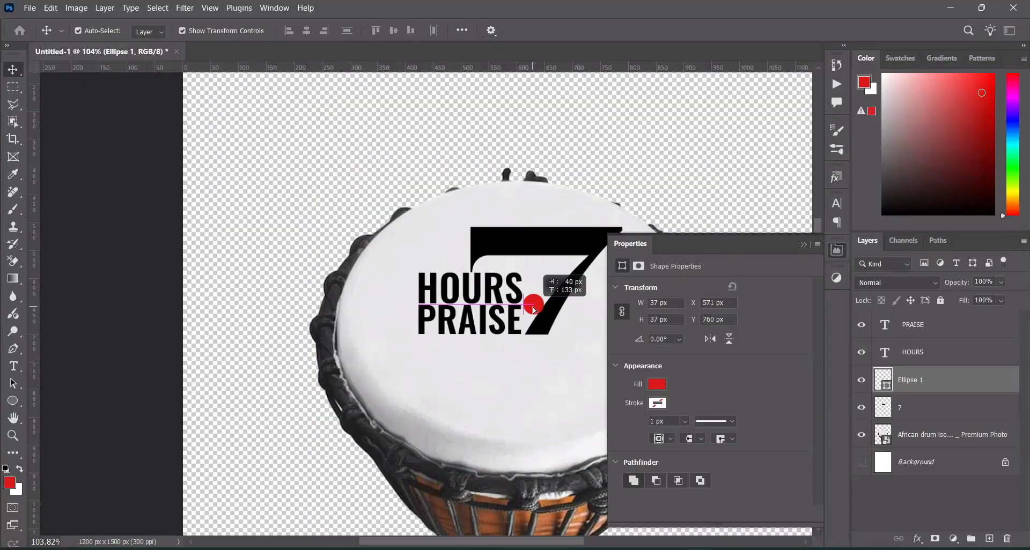
{"action": "left_click_drag", "start_coordinate": [532, 308], "coordinate": [546, 317]}
{"action": "key", "text": "ctrl+t"}
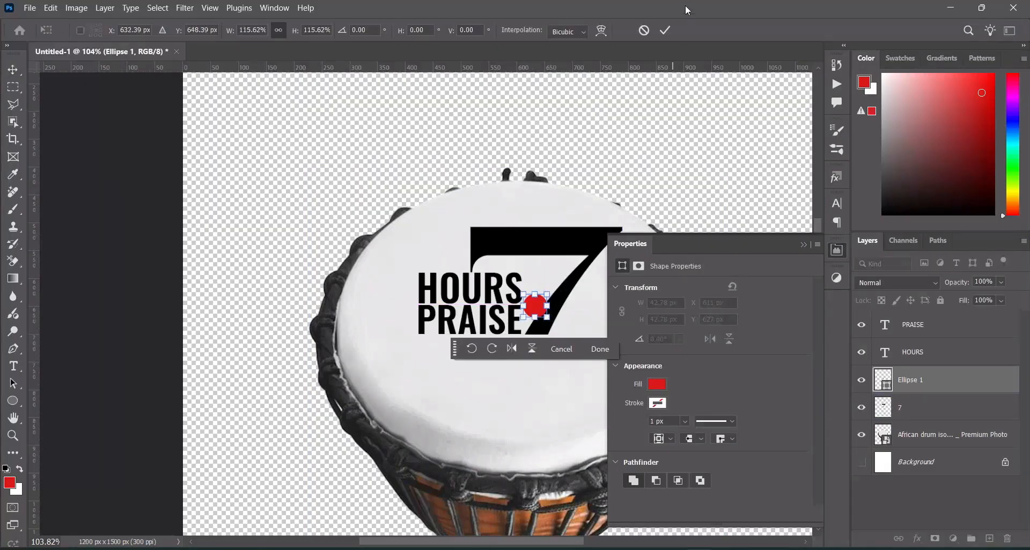
{"action": "left_click", "coordinate": [663, 30]}
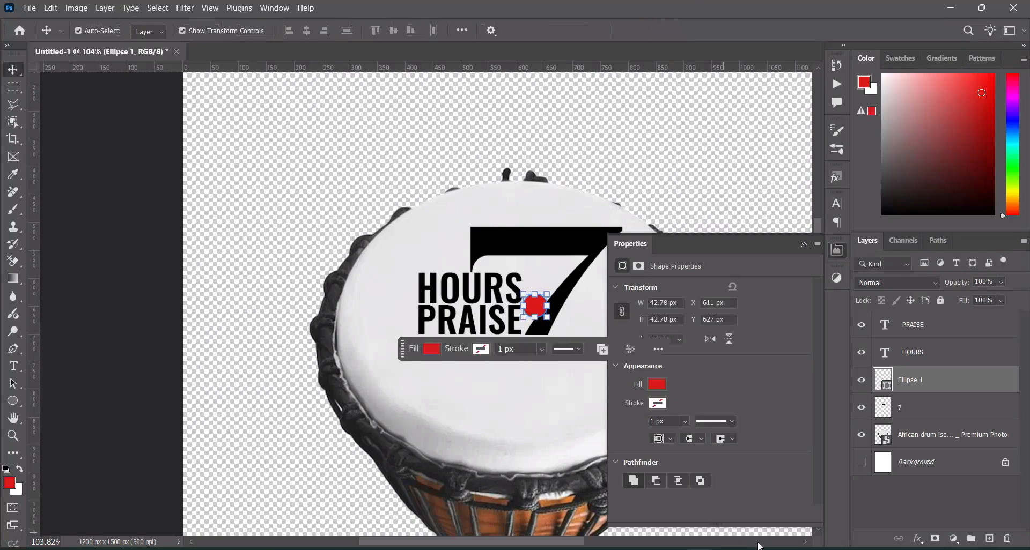
Step: Switch to the Text.txt notes in Notepad, copy the word OF, and return to Photoshop
{"action": "key", "text": "alt+Tab"}
{"action": "left_click", "coordinate": [220, 250]}
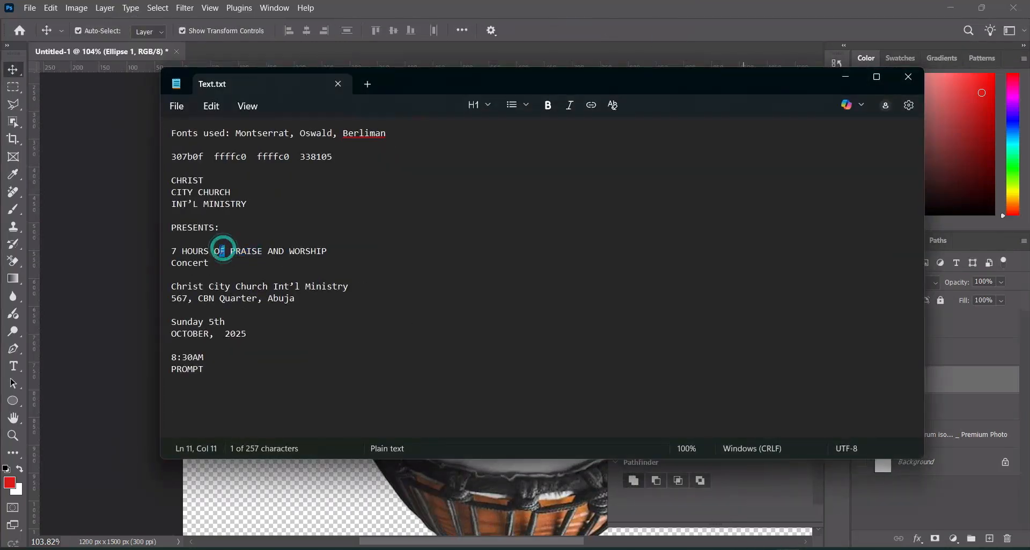
{"action": "double_click", "coordinate": [220, 251]}
{"action": "key", "text": "ctrl+c"}
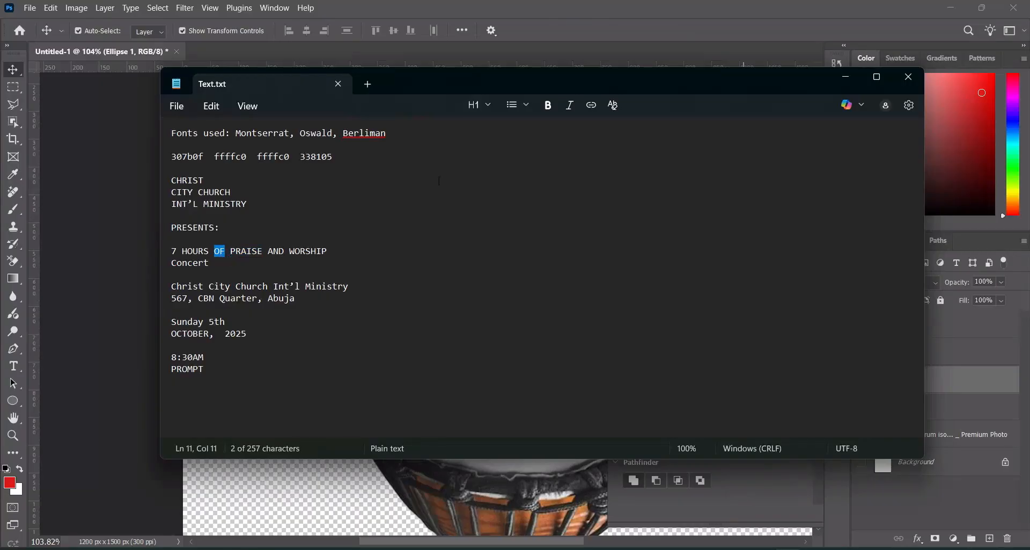
{"action": "left_click", "coordinate": [846, 76]}
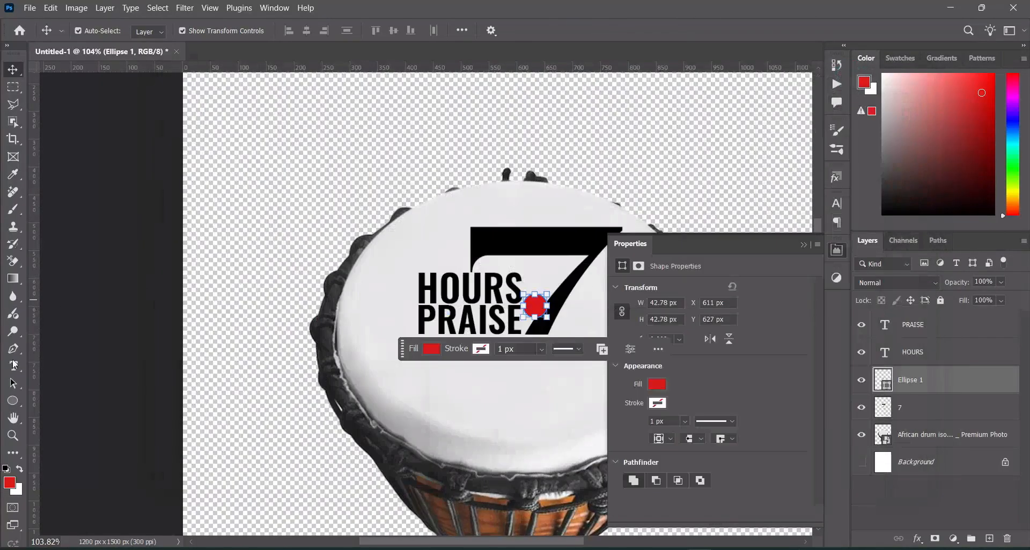
Step: Add the copied word OF as a new text layer beside the drum
{"action": "left_click", "coordinate": [13, 366]}
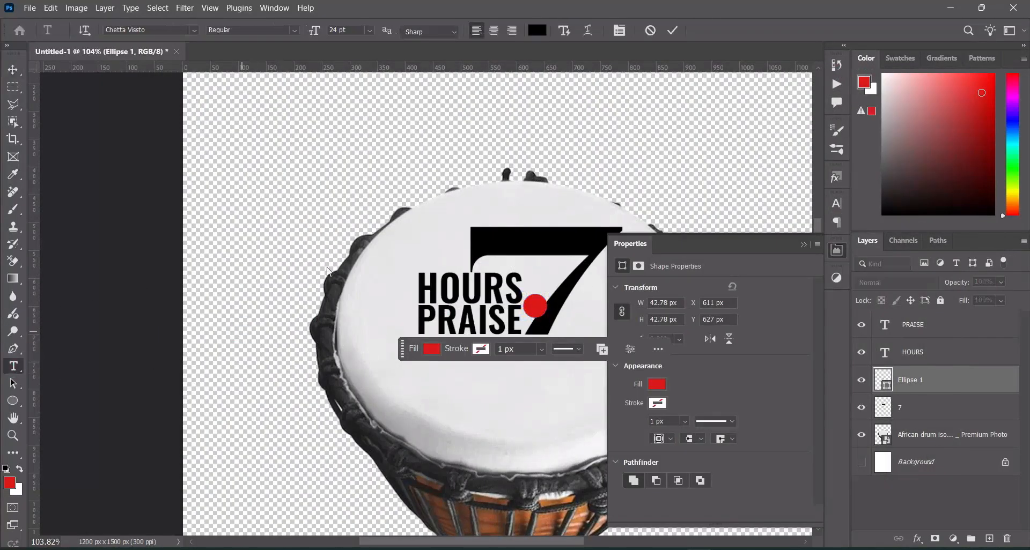
{"action": "left_click", "coordinate": [242, 330]}
{"action": "key", "text": "ctrl+v"}
{"action": "left_click", "coordinate": [673, 31]}
Step: Set the OF text in Montserrat Bold and colour it white (ffffff)
{"action": "left_click", "coordinate": [194, 30]}
{"action": "left_click", "coordinate": [256, 104]}
{"action": "left_click", "coordinate": [261, 120]}
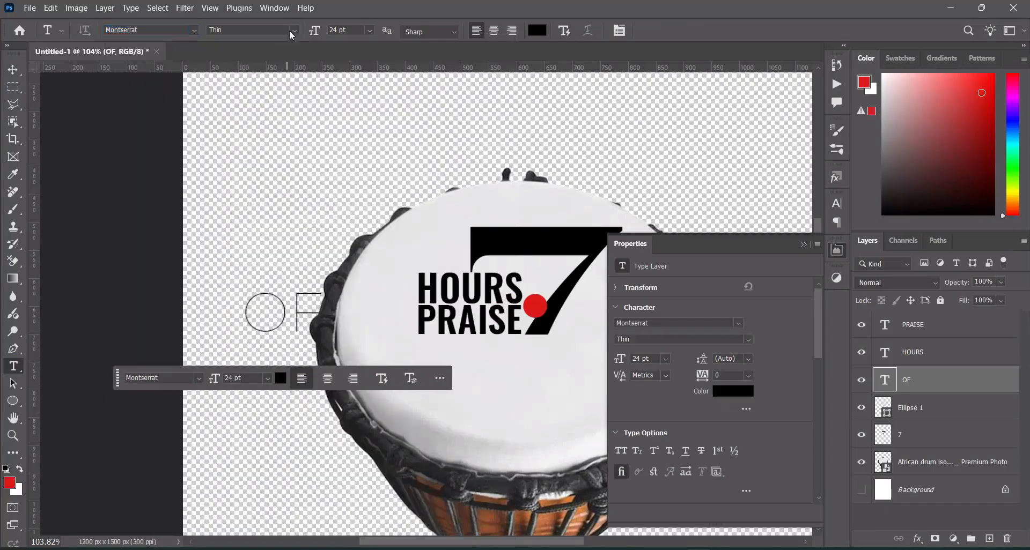
{"action": "left_click", "coordinate": [298, 33]}
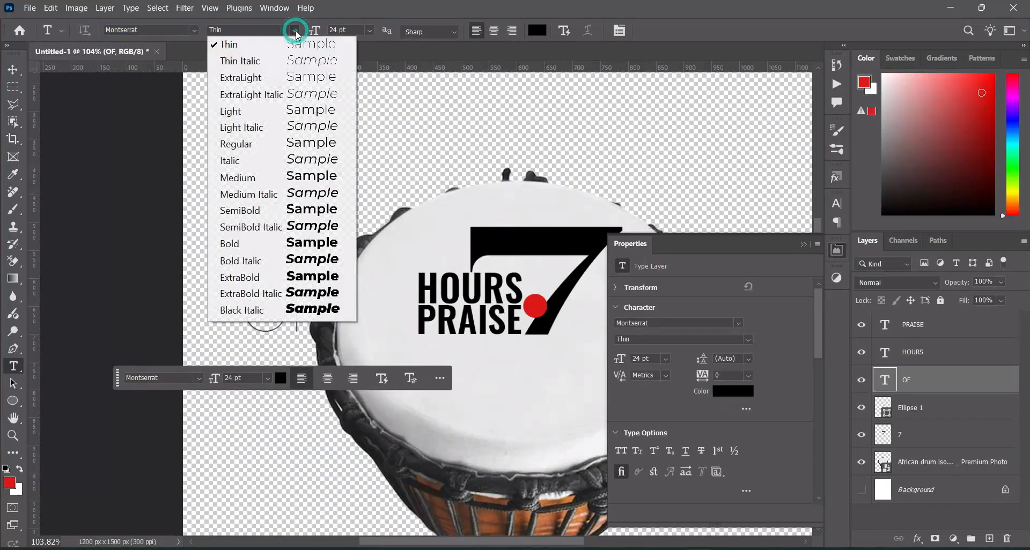
{"action": "left_click", "coordinate": [278, 247]}
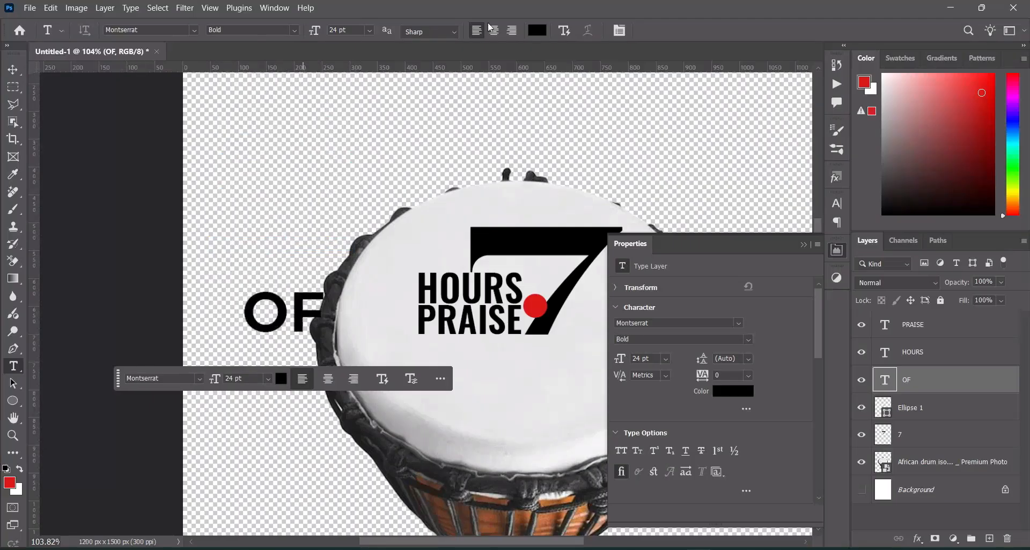
{"action": "left_click", "coordinate": [536, 31]}
{"action": "left_click", "coordinate": [645, 189]}
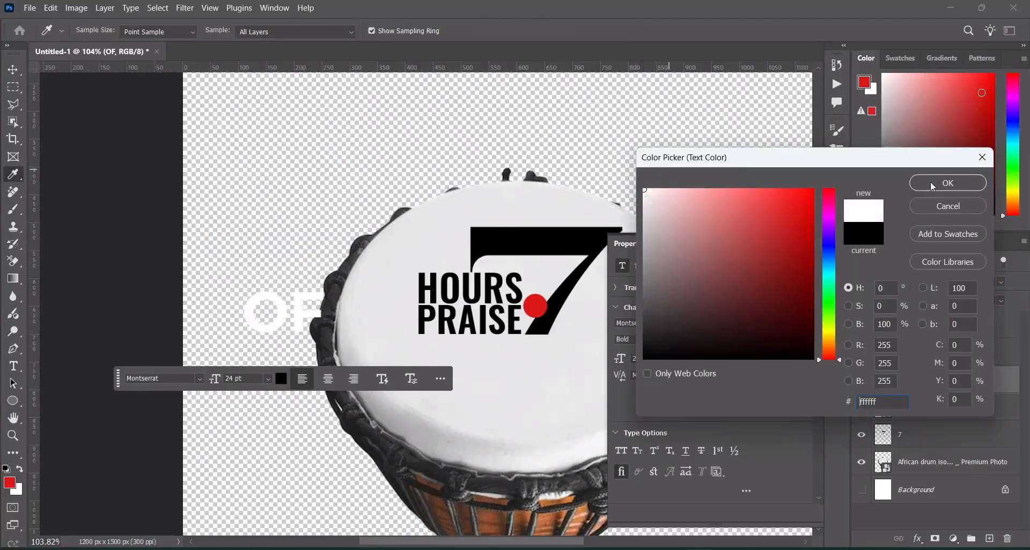
{"action": "left_click", "coordinate": [979, 183]}
Step: Place OF centred on the red circle, scale it down to about 5.31 pt to fit inside, and deselect it
{"action": "left_click", "coordinate": [13, 69]}
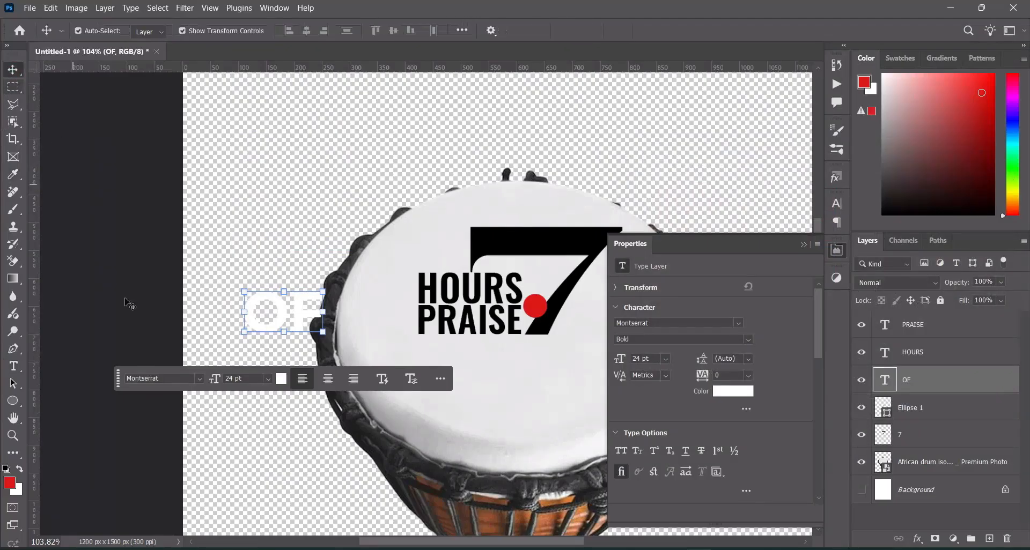
{"action": "left_click_drag", "start_coordinate": [244, 312], "coordinate": [535, 308]}
{"action": "scroll", "coordinate": [547, 312], "scroll_direction": "up", "scroll_amount": 2}
{"action": "scroll", "coordinate": [548, 312], "scroll_direction": "up", "scroll_amount": 1}
{"action": "left_click", "coordinate": [664, 31]}
{"action": "left_click", "coordinate": [716, 134]}
{"action": "left_click", "coordinate": [536, 303]}
{"action": "double_click", "coordinate": [539, 305]}
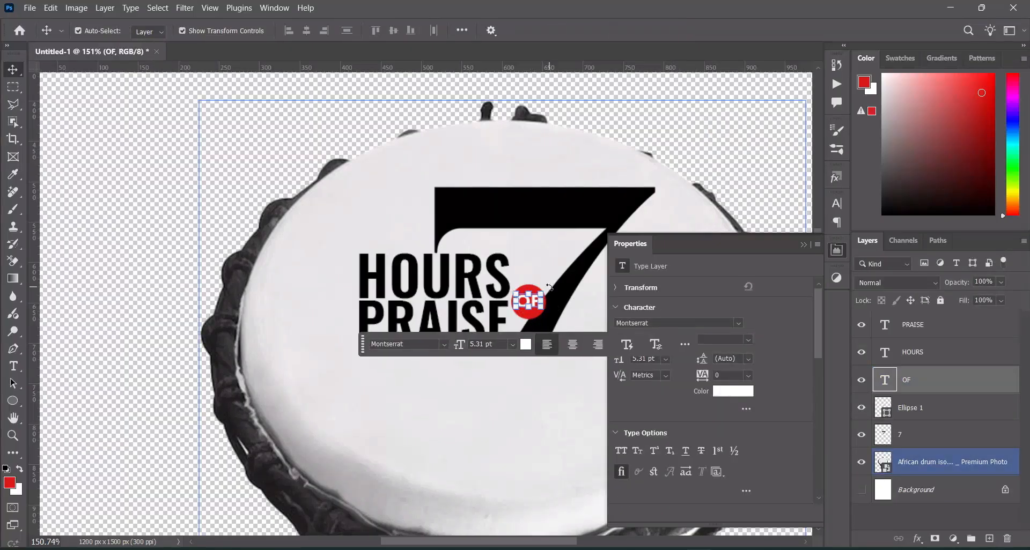
{"action": "left_click", "coordinate": [735, 203]}
{"action": "left_click", "coordinate": [749, 172]}
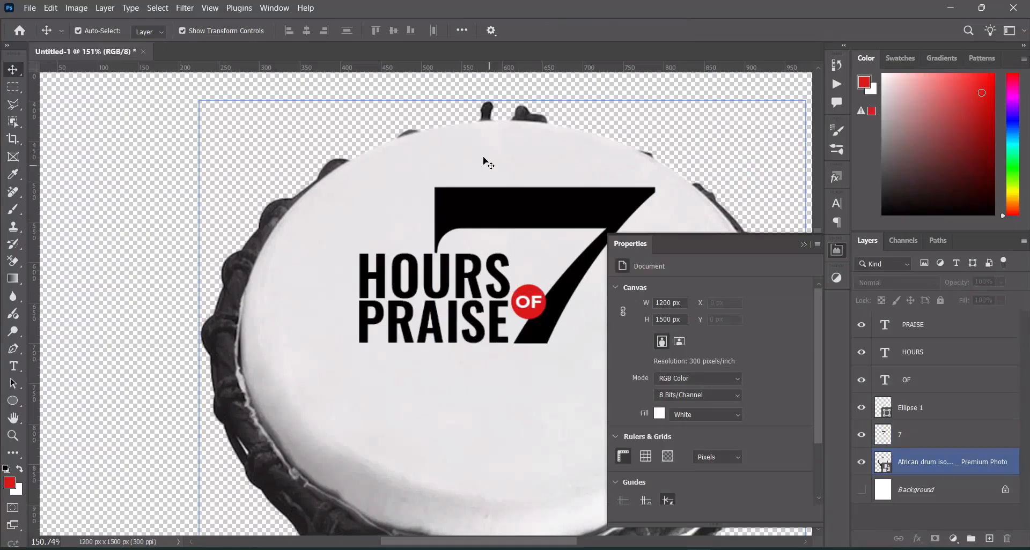
Step: Duplicate the PRAISE text layer and place the copy directly beneath the original
{"action": "scroll", "coordinate": [483, 159], "scroll_direction": "down", "scroll_amount": 1}
{"action": "left_click_drag", "start_coordinate": [820, 313], "coordinate": [810, 340]}
{"action": "left_click", "coordinate": [406, 298]}
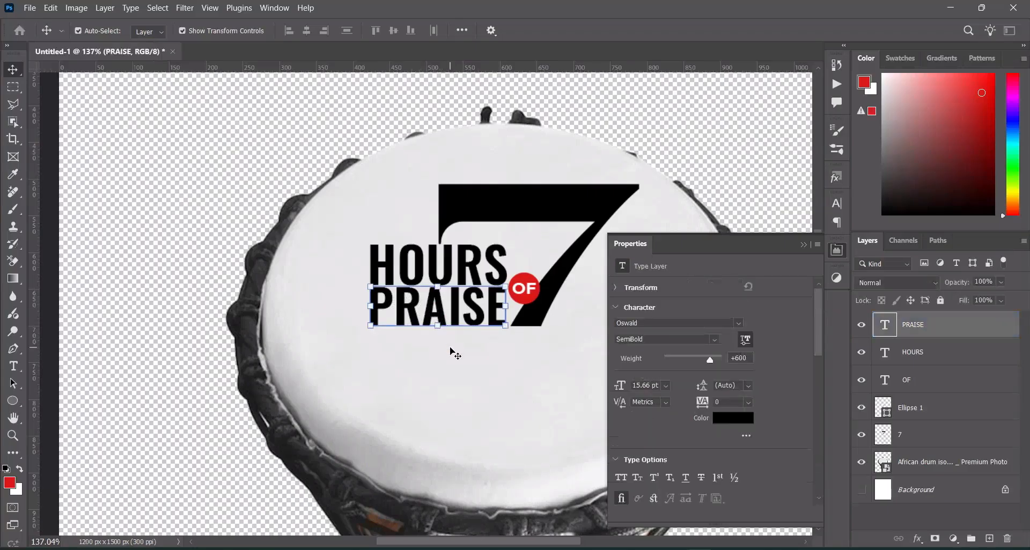
{"action": "key", "text": "ctrl+j"}
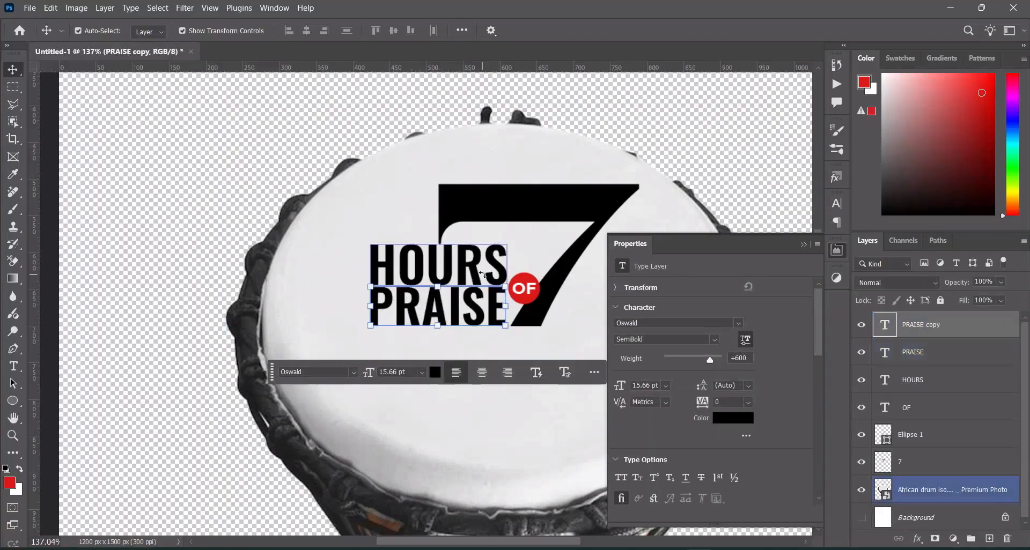
{"action": "left_click_drag", "start_coordinate": [448, 316], "coordinate": [455, 358]}
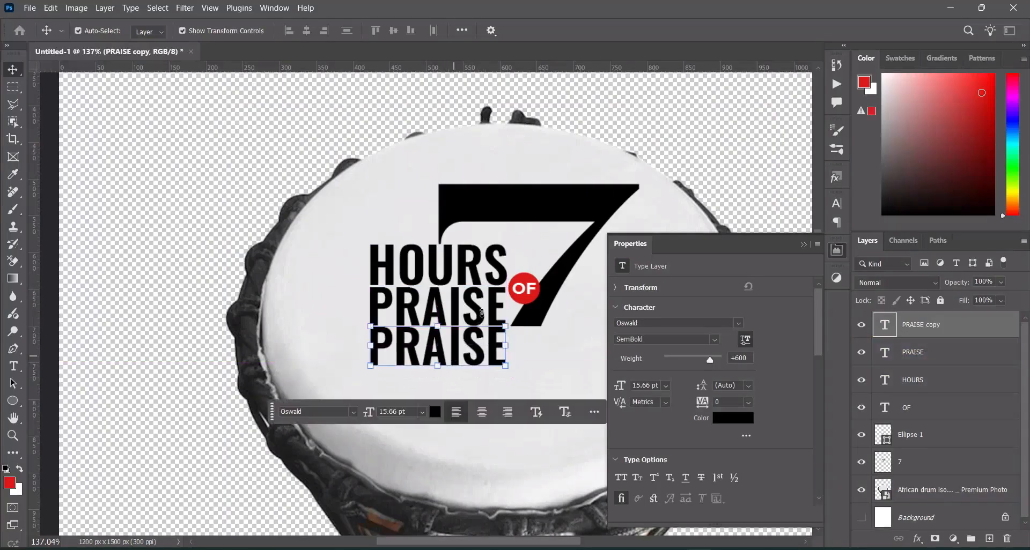
Step: Copy the word WORSHIP from the Text.txt notes in Notepad and return to Photoshop
{"action": "left_click", "coordinate": [13, 366]}
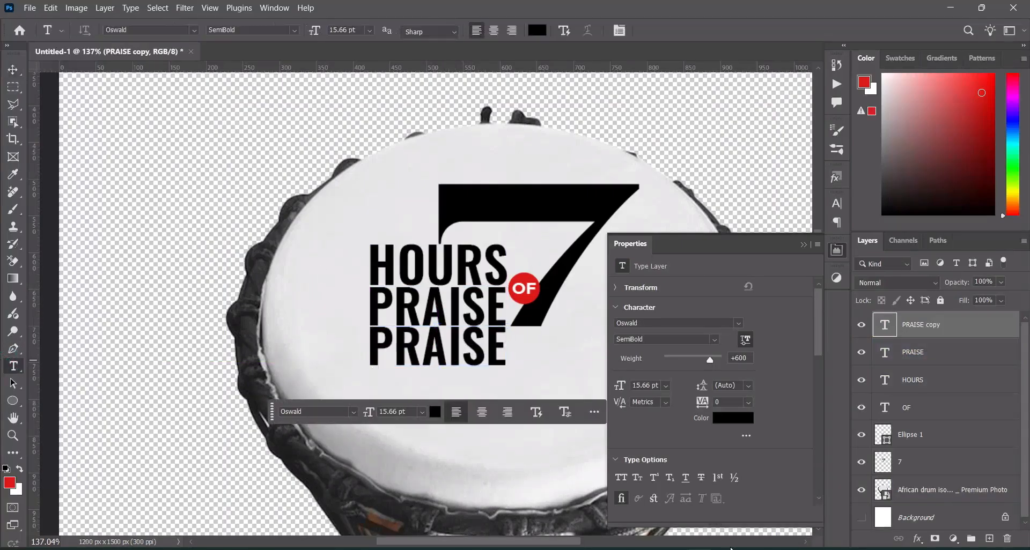
{"action": "key", "text": "alt+Tab"}
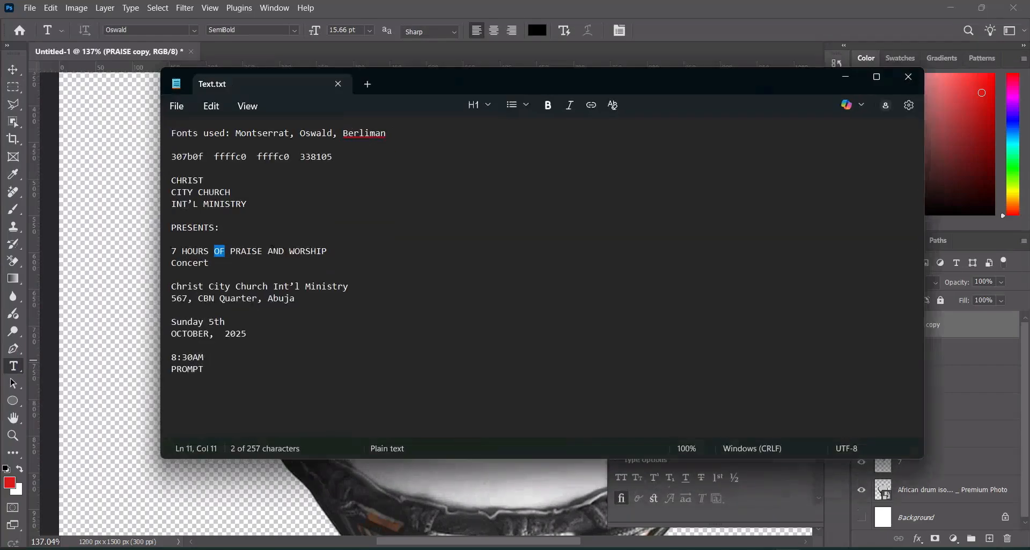
{"action": "left_click_drag", "start_coordinate": [289, 252], "coordinate": [328, 253]}
{"action": "key", "text": "ctrl+c"}
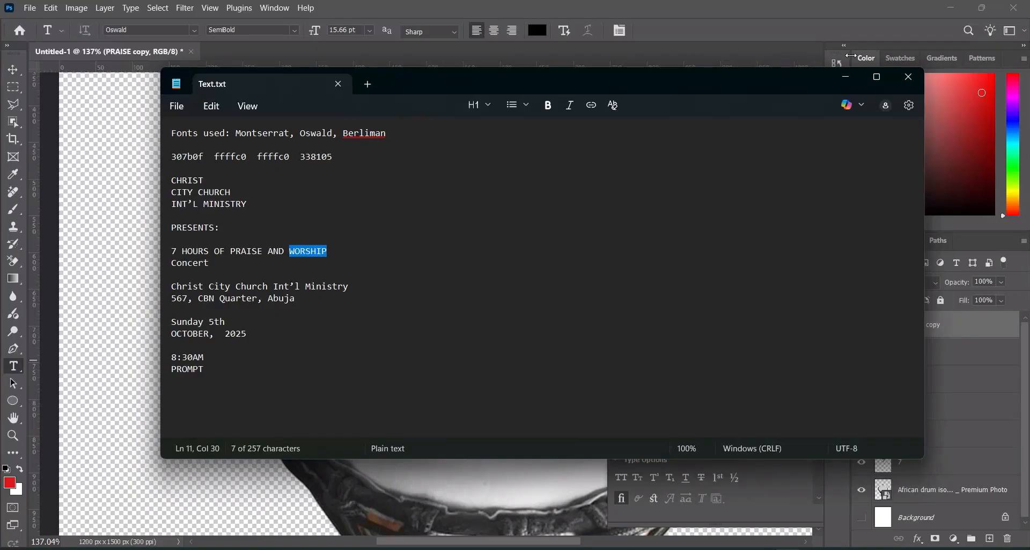
{"action": "key", "text": "alt+Tab"}
Step: Replace the text of the lower PRAISE copy with WORSHIP and collapse the layer's properties
{"action": "left_click", "coordinate": [446, 353]}
{"action": "double_click", "coordinate": [447, 353]}
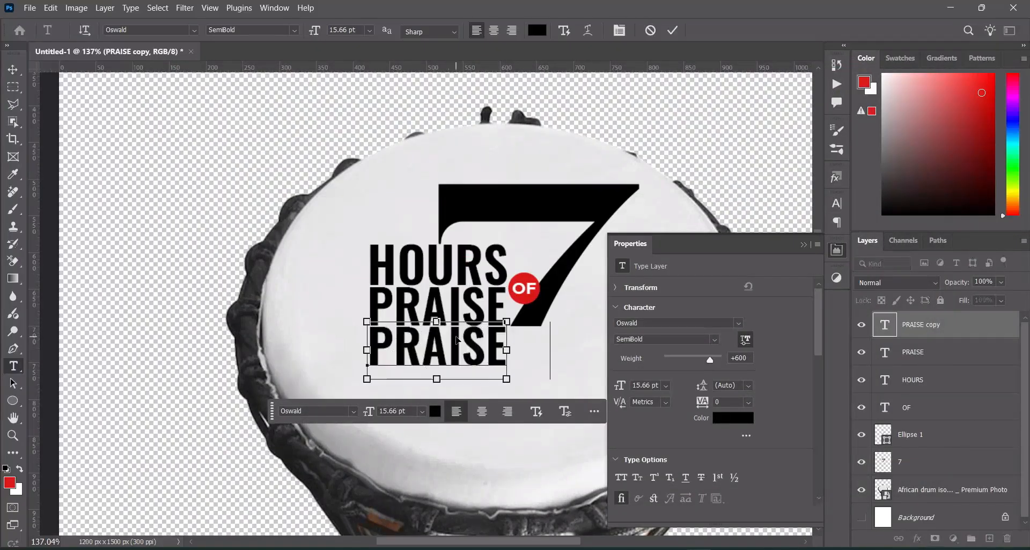
{"action": "key", "text": "ctrl+v"}
{"action": "left_click", "coordinate": [672, 30]}
{"action": "left_click", "coordinate": [803, 246]}
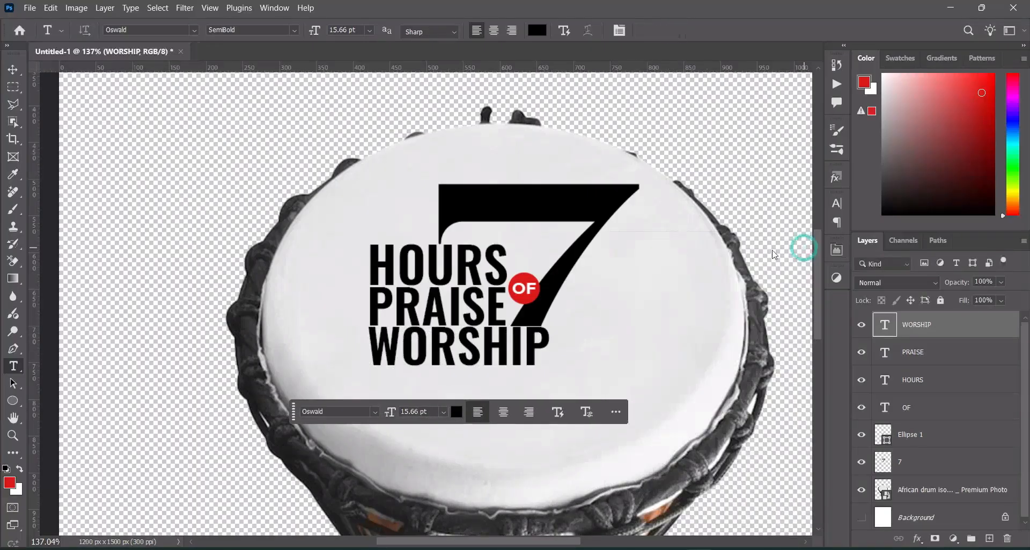
Step: Shift WORSHIP to the right and scale it to about 133.91% so it ends flush with the 7's right edge
{"action": "left_click", "coordinate": [12, 74]}
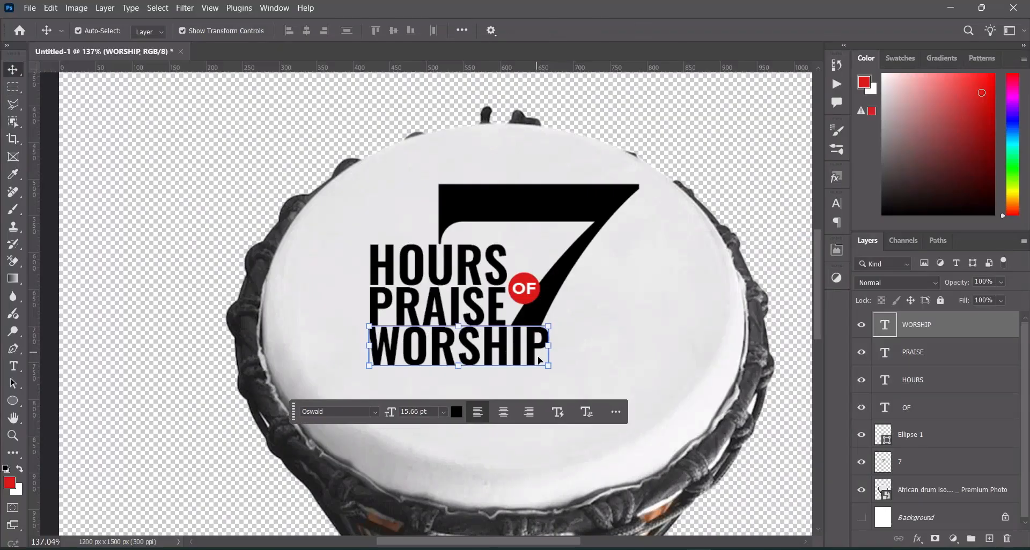
{"action": "left_click", "coordinate": [552, 366]}
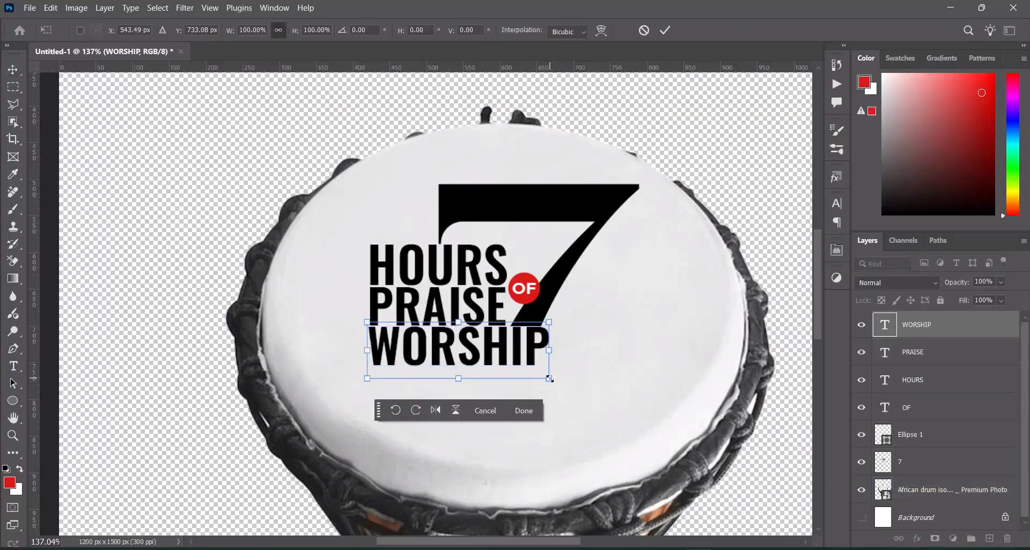
{"action": "left_click_drag", "start_coordinate": [486, 354], "coordinate": [520, 353]}
{"action": "left_click_drag", "start_coordinate": [575, 382], "coordinate": [639, 365]}
{"action": "left_click", "coordinate": [666, 30]}
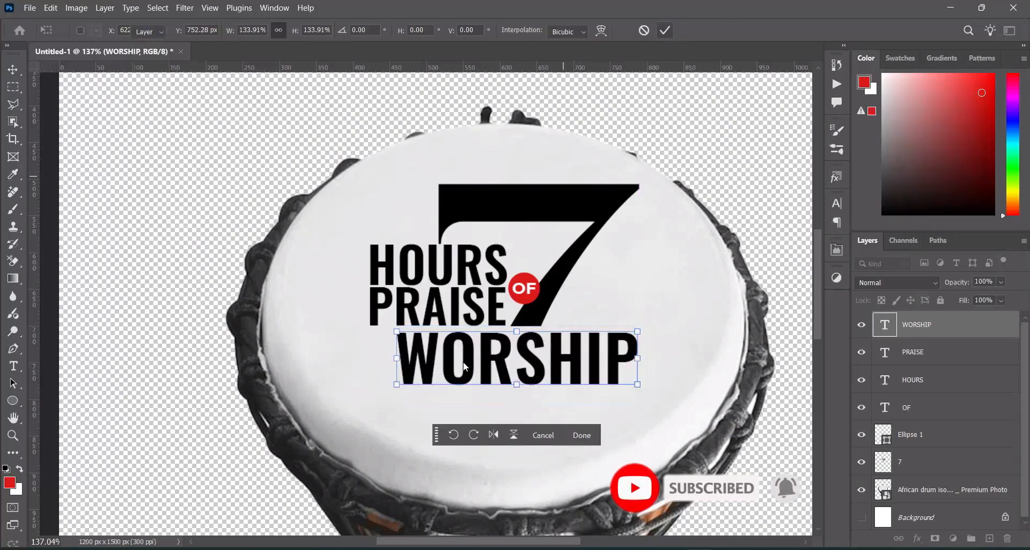
Step: Nudge WORSHIP slightly up towards PRAISE and deselect it
{"action": "key", "text": "Up"}
{"action": "key", "text": "Up"}
{"action": "key", "text": "Up"}
{"action": "key", "text": "Down"}
{"action": "left_click", "coordinate": [99, 364]}
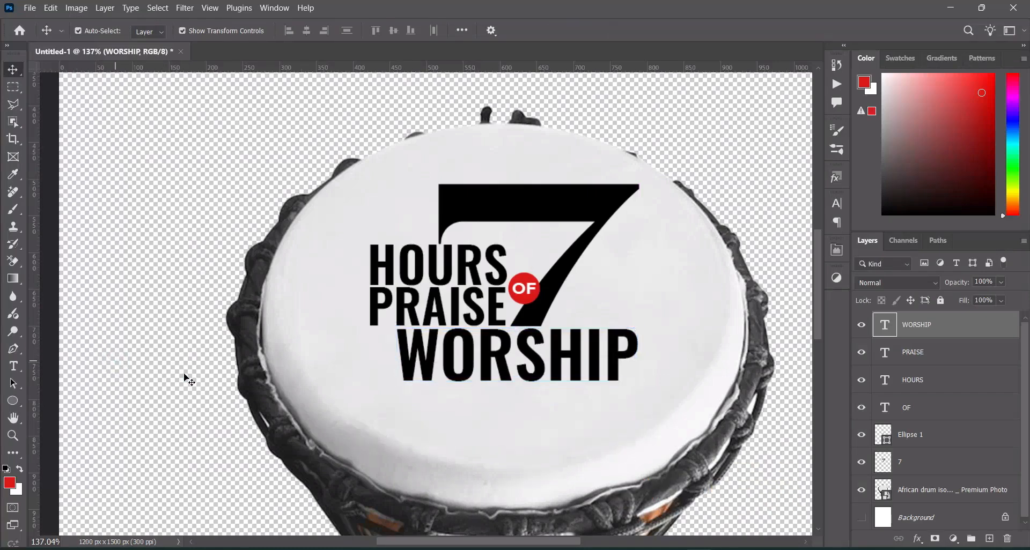
{"action": "left_click", "coordinate": [315, 331]}
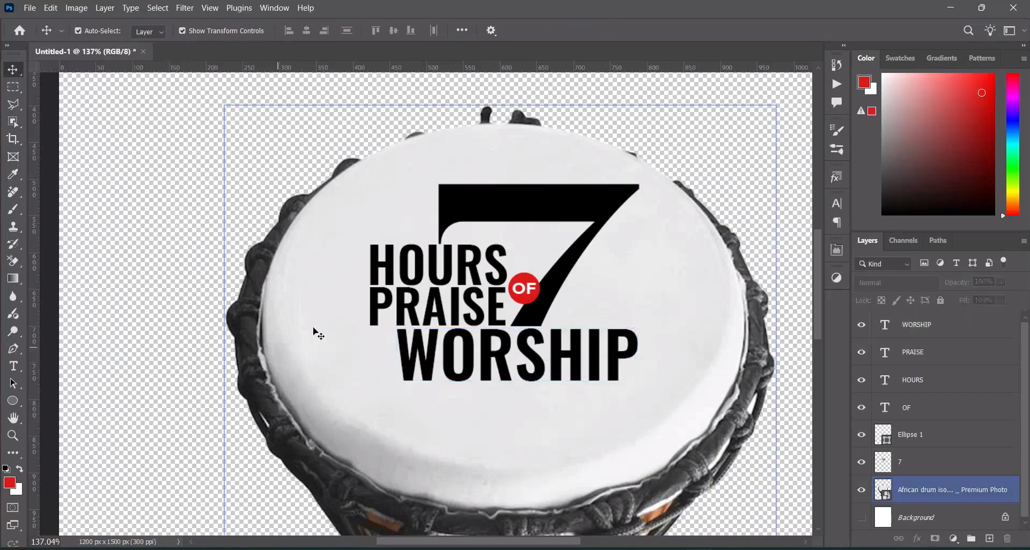
{"action": "left_click", "coordinate": [86, 371]}
Step: Draw a red rectangle about 32 by 68 px in the gap before WORSHIP, beneath the P of PRAISE
{"action": "left_click", "coordinate": [13, 401]}
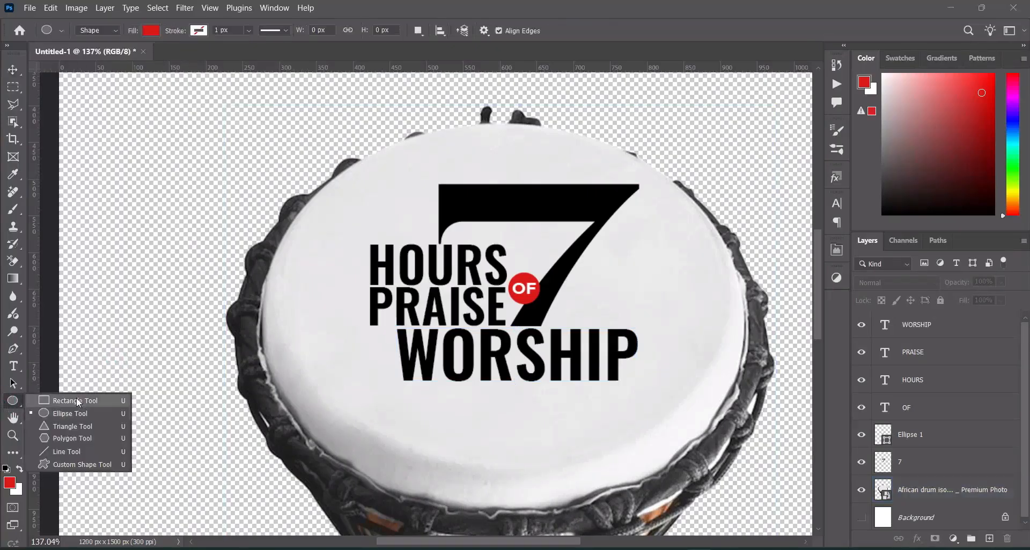
{"action": "left_click", "coordinate": [77, 401]}
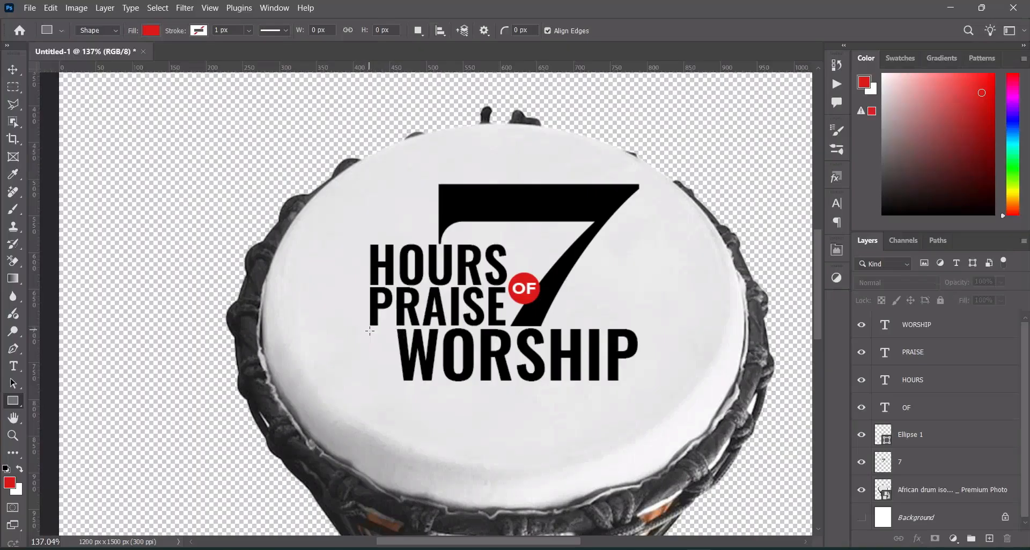
{"action": "left_click_drag", "start_coordinate": [371, 331], "coordinate": [392, 379]}
{"action": "key", "text": "v"}
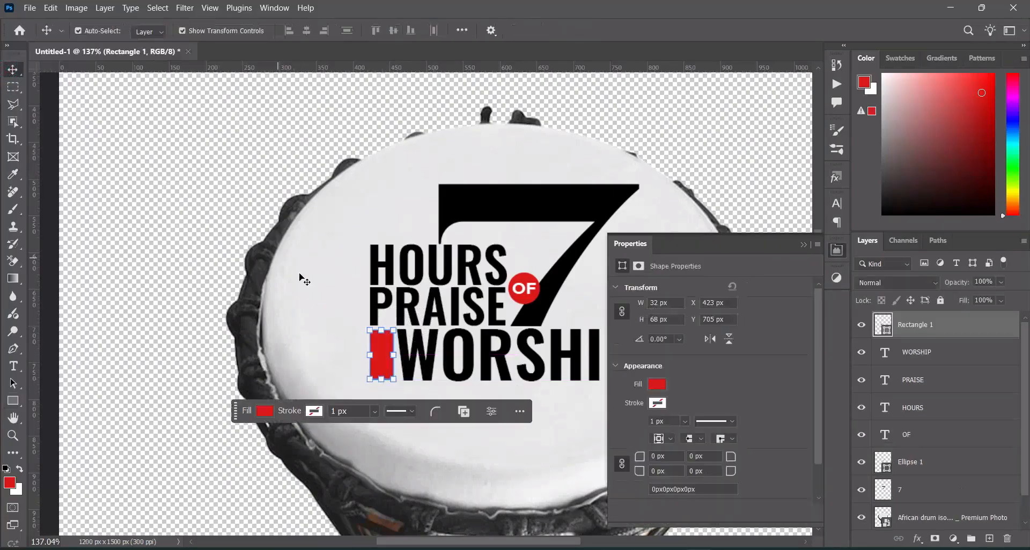
Step: Duplicate the white OF text layer and move the copy onto the red rectangle
{"action": "left_click", "coordinate": [528, 291]}
{"action": "key", "text": "ctrl+j"}
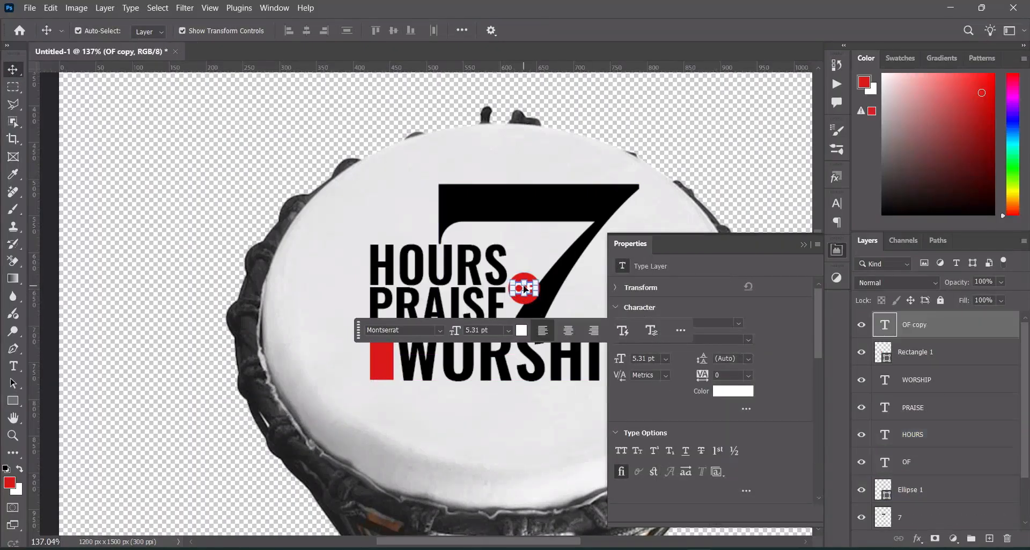
{"action": "left_click_drag", "start_coordinate": [527, 290], "coordinate": [387, 369]}
Step: Copy AND from the Text.txt notes and replace the duplicated OF text on the red rectangle with it
{"action": "key", "text": "alt+Tab"}
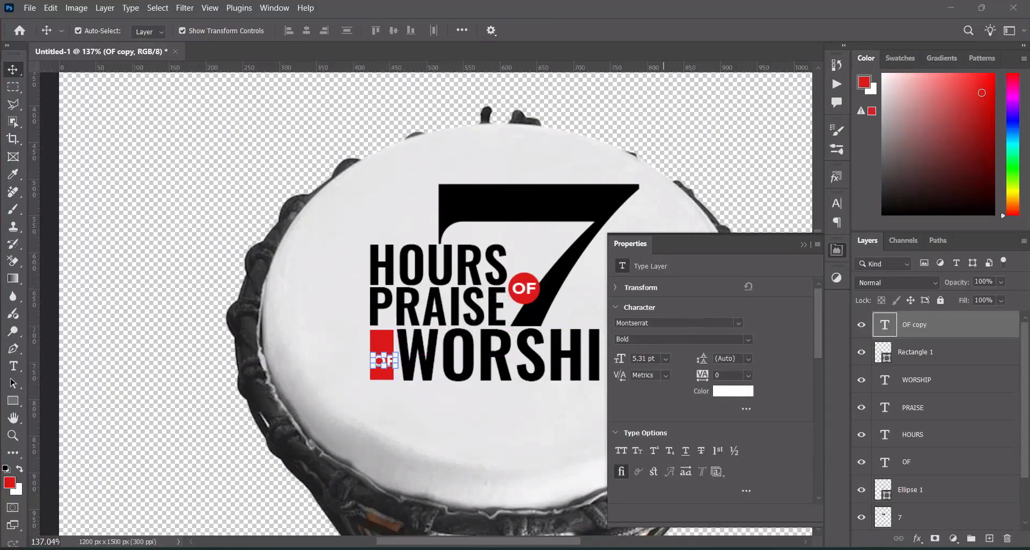
{"action": "left_click_drag", "start_coordinate": [273, 252], "coordinate": [284, 252]}
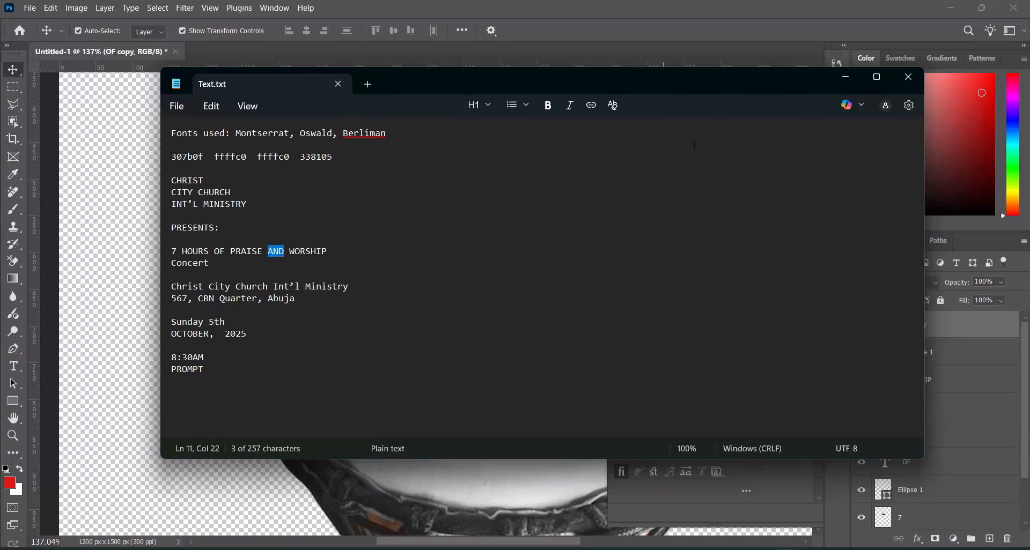
{"action": "left_click", "coordinate": [844, 81]}
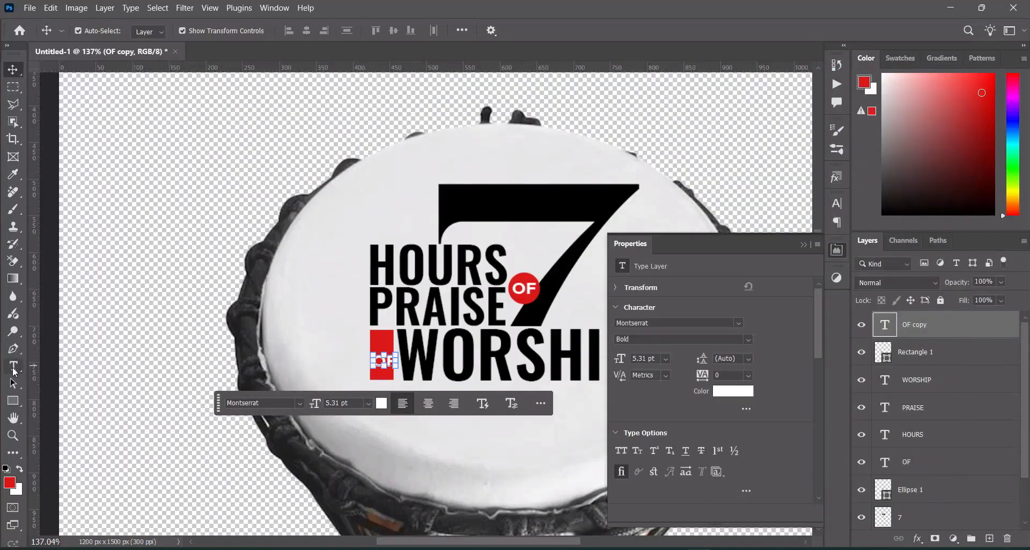
{"action": "left_click", "coordinate": [14, 368]}
{"action": "double_click", "coordinate": [382, 363]}
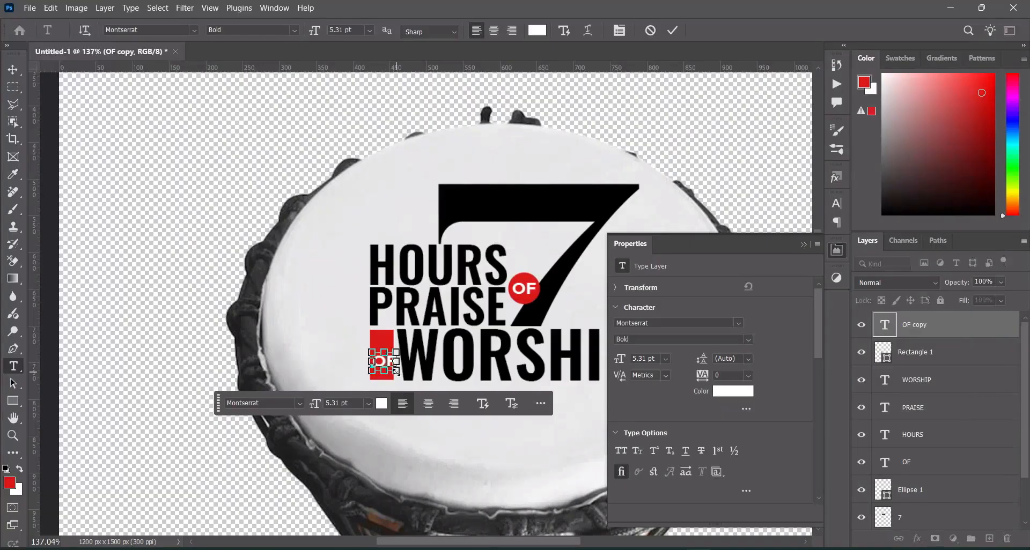
{"action": "type", "text": "AND"}
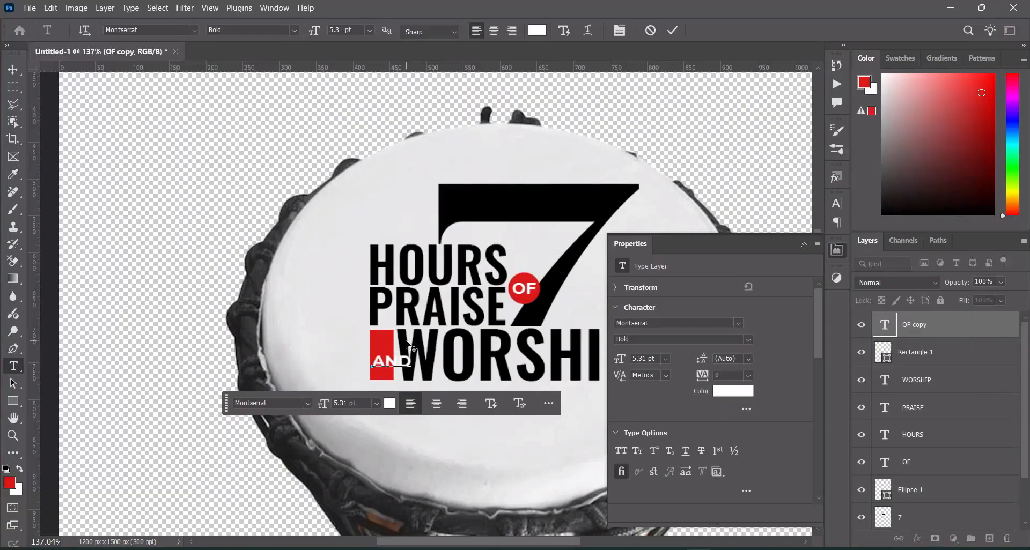
{"action": "left_click", "coordinate": [672, 30]}
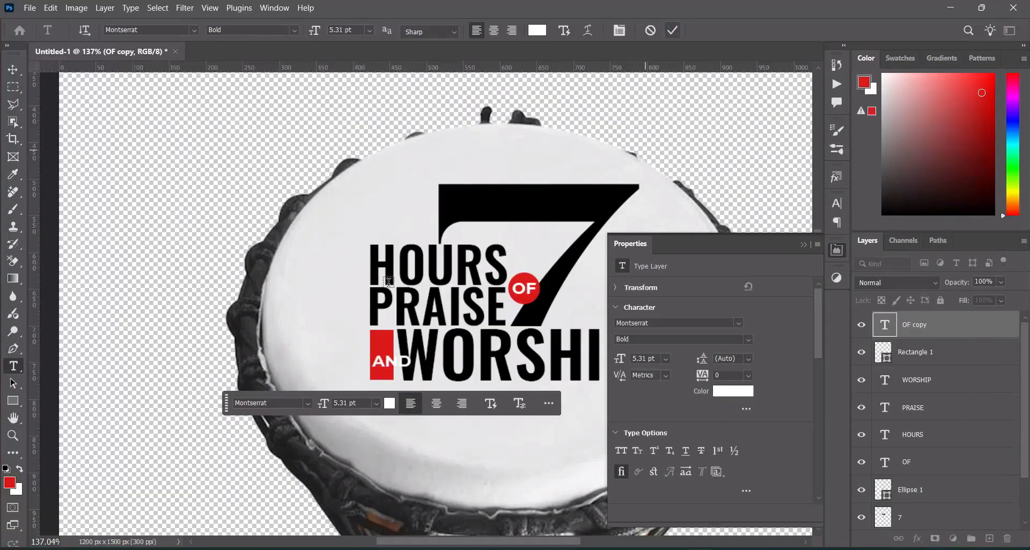
Step: Rotate the AND text to -90 degrees, centre it on the red rectangle and deselect it
{"action": "left_click", "coordinate": [18, 74]}
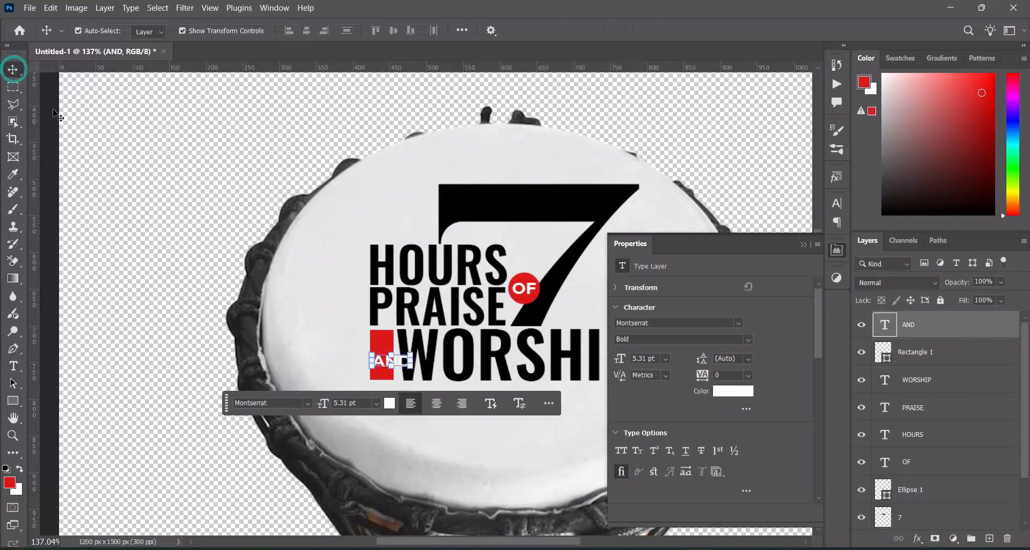
{"action": "left_click", "coordinate": [13, 367]}
{"action": "left_click", "coordinate": [13, 69]}
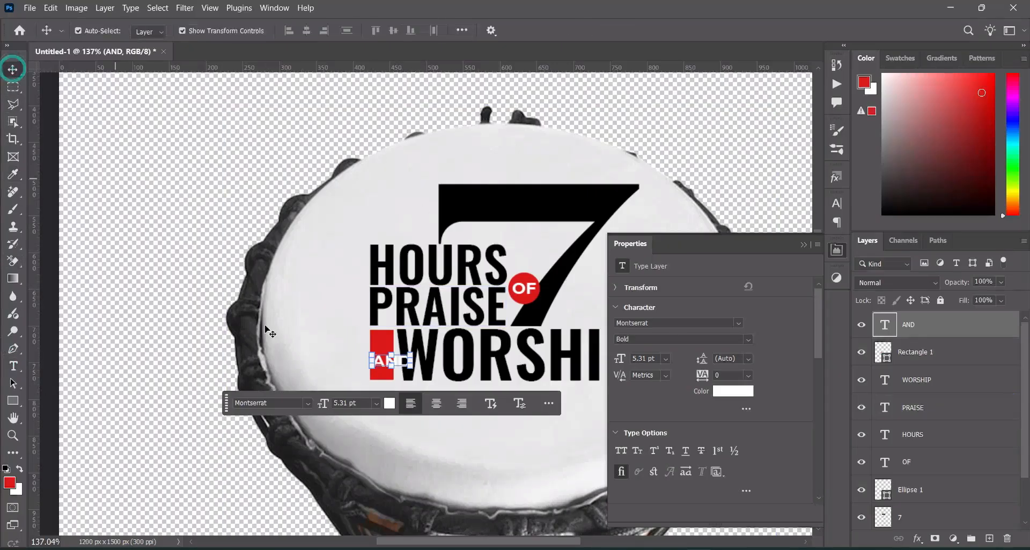
{"action": "left_click", "coordinate": [391, 353]}
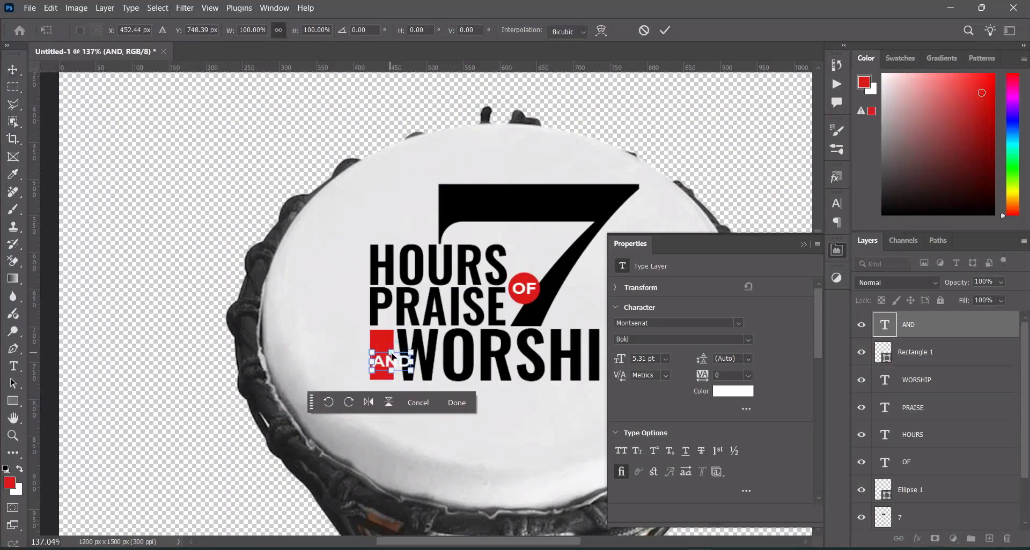
{"action": "left_click", "coordinate": [366, 30]}
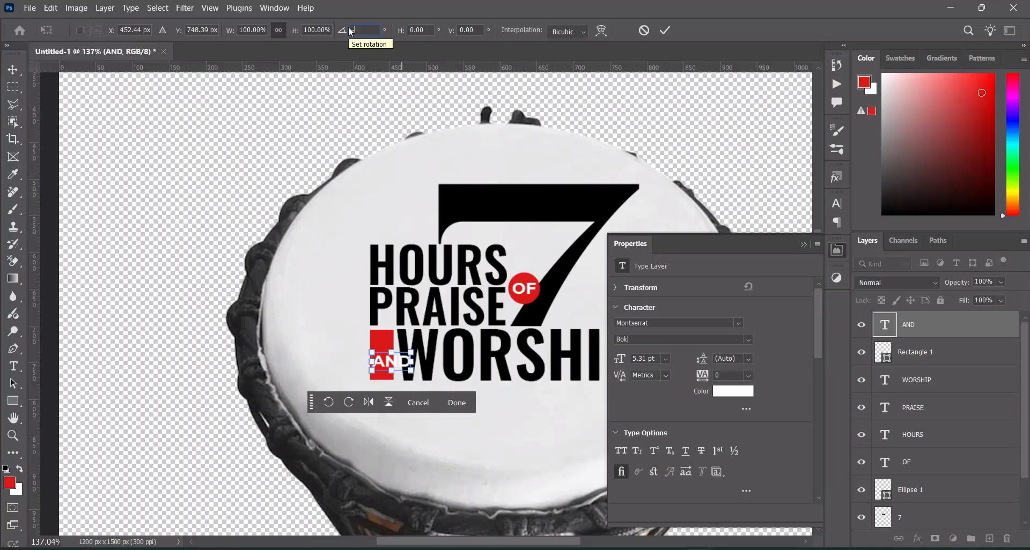
{"action": "type", "text": "-90"}
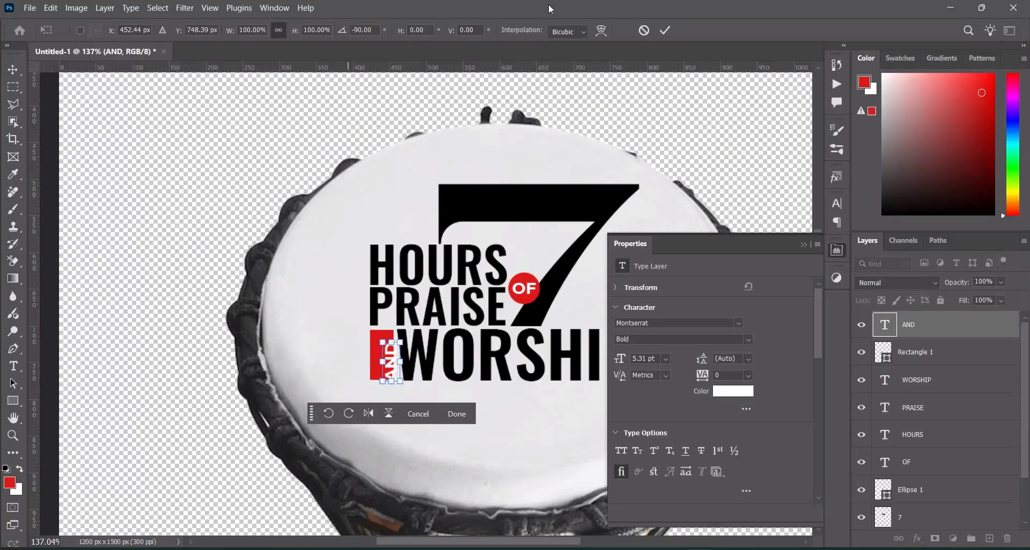
{"action": "left_click", "coordinate": [665, 30]}
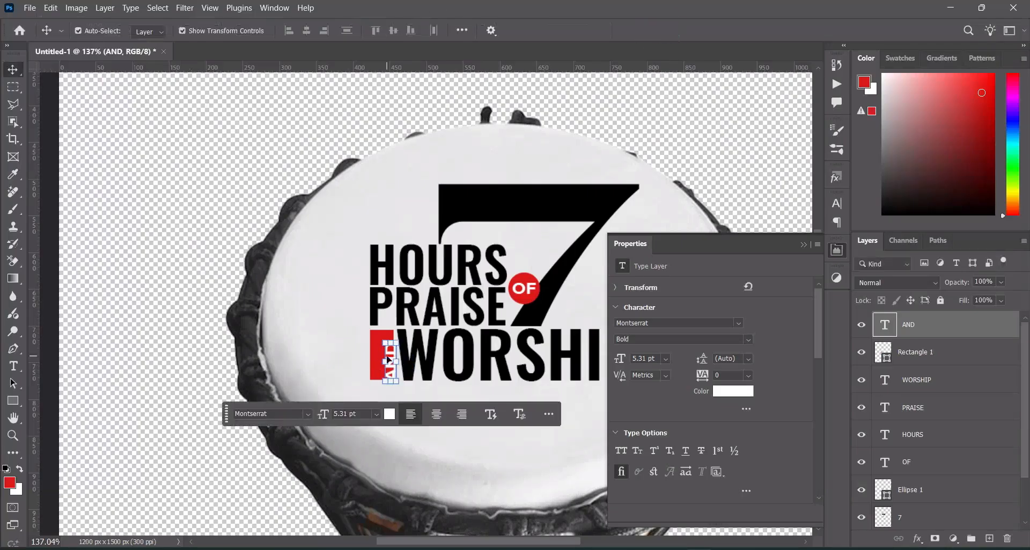
{"action": "left_click_drag", "start_coordinate": [391, 358], "coordinate": [381, 350]}
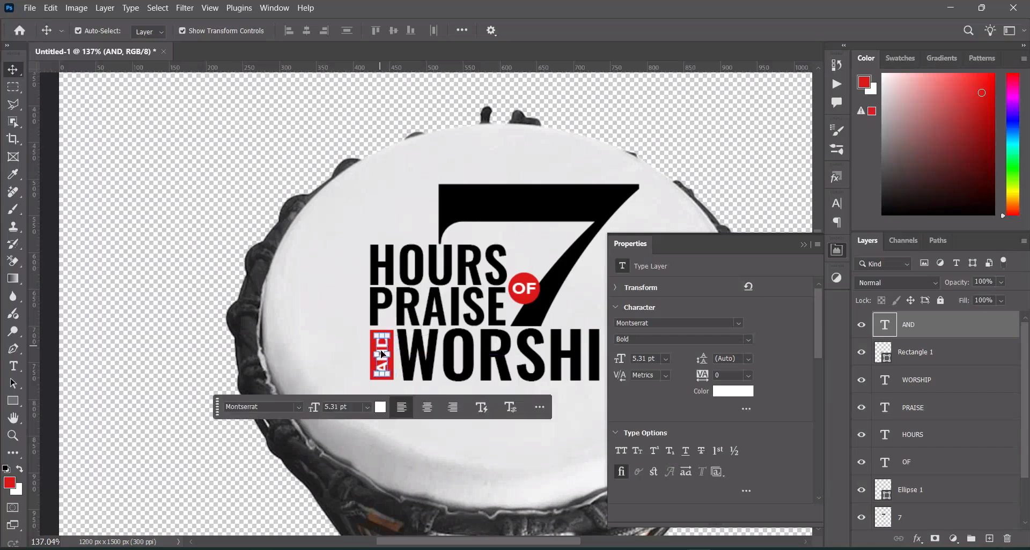
{"action": "left_click", "coordinate": [390, 376], "text": "shift"}
{"action": "left_click", "coordinate": [104, 209]}
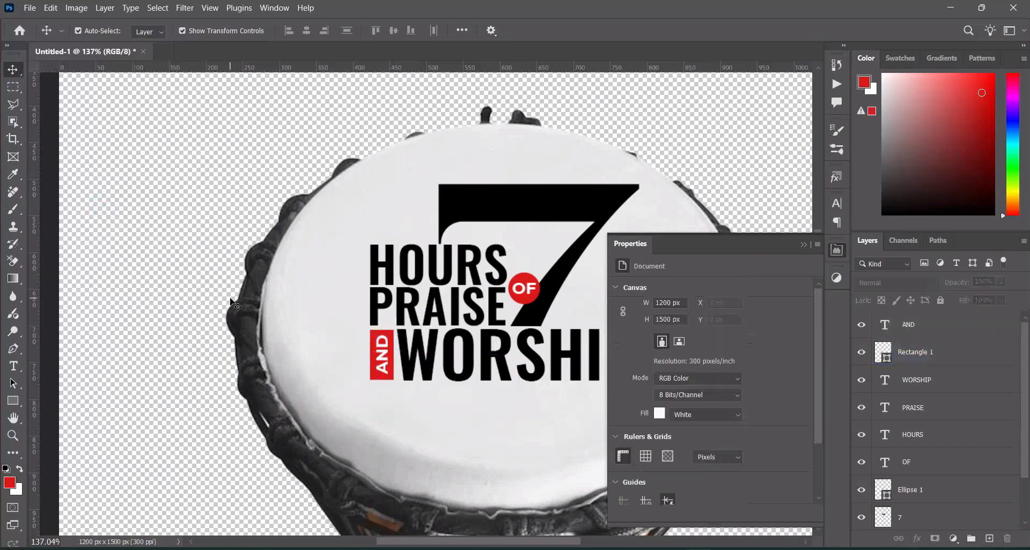
Step: Make AND the active layer, collapse the layer properties, and copy the word Concert from the Text.txt notes
{"action": "scroll", "coordinate": [239, 306], "scroll_direction": "down", "scroll_amount": 3}
{"action": "scroll", "coordinate": [239, 307], "scroll_direction": "down", "scroll_amount": 2}
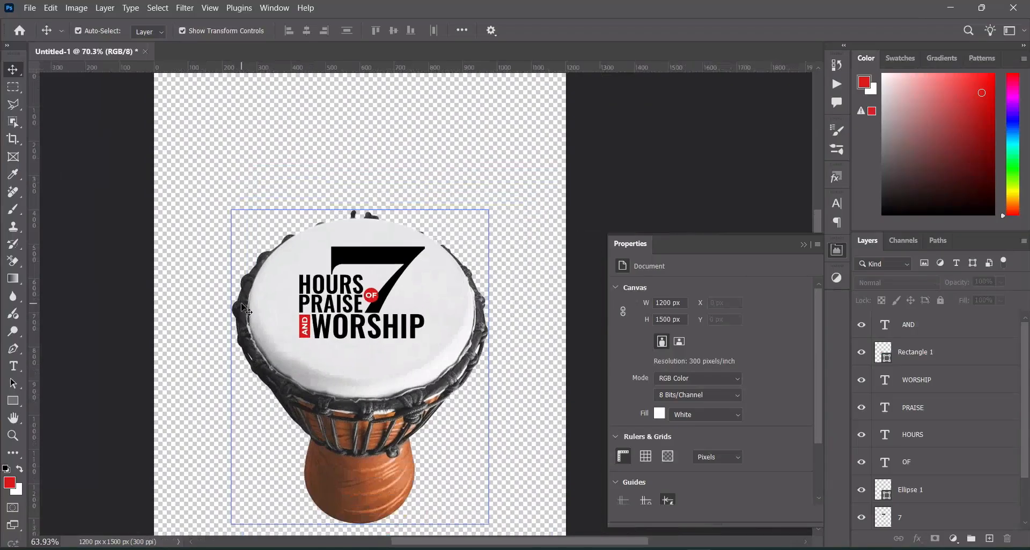
{"action": "scroll", "coordinate": [285, 320], "scroll_direction": "down", "scroll_amount": 2}
{"action": "scroll", "coordinate": [286, 322], "scroll_direction": "up", "scroll_amount": 1}
{"action": "left_click", "coordinate": [941, 329]}
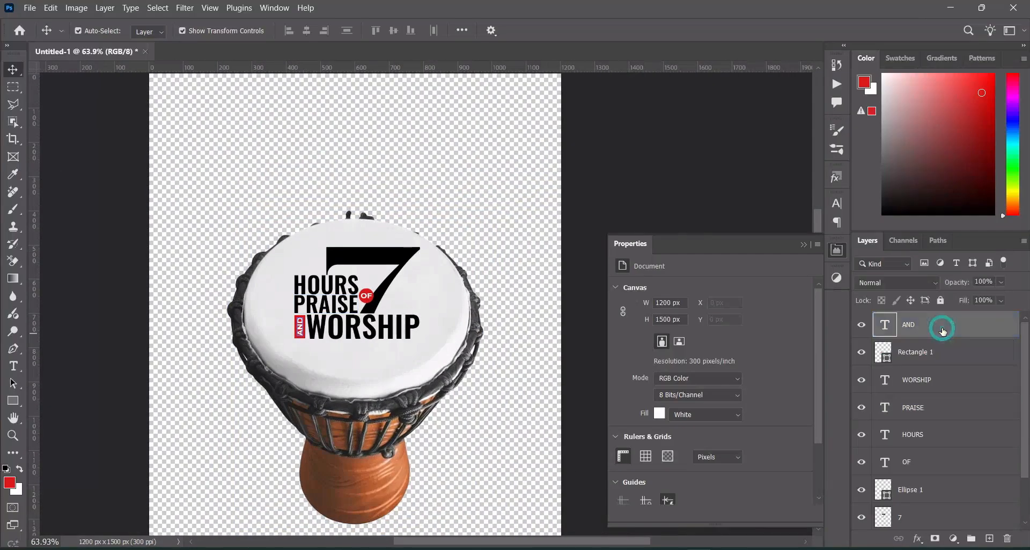
{"action": "left_click", "coordinate": [805, 245]}
{"action": "key", "text": "alt+Tab"}
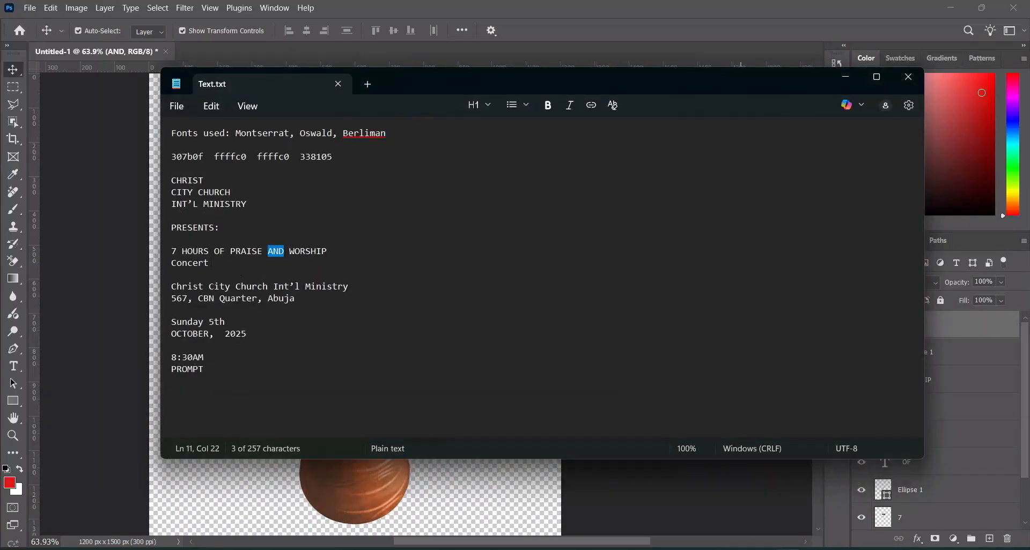
{"action": "double_click", "coordinate": [210, 262]}
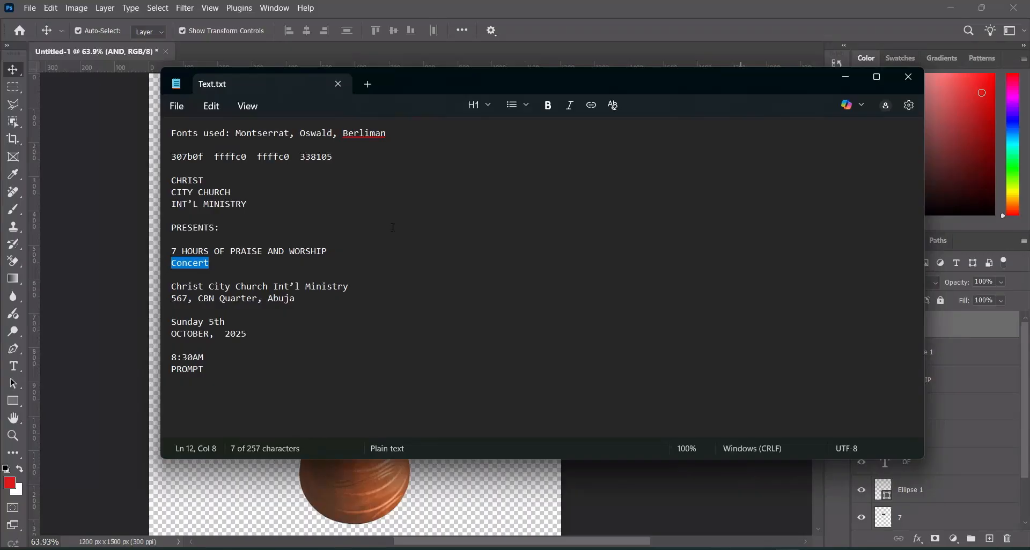
{"action": "left_click", "coordinate": [845, 76]}
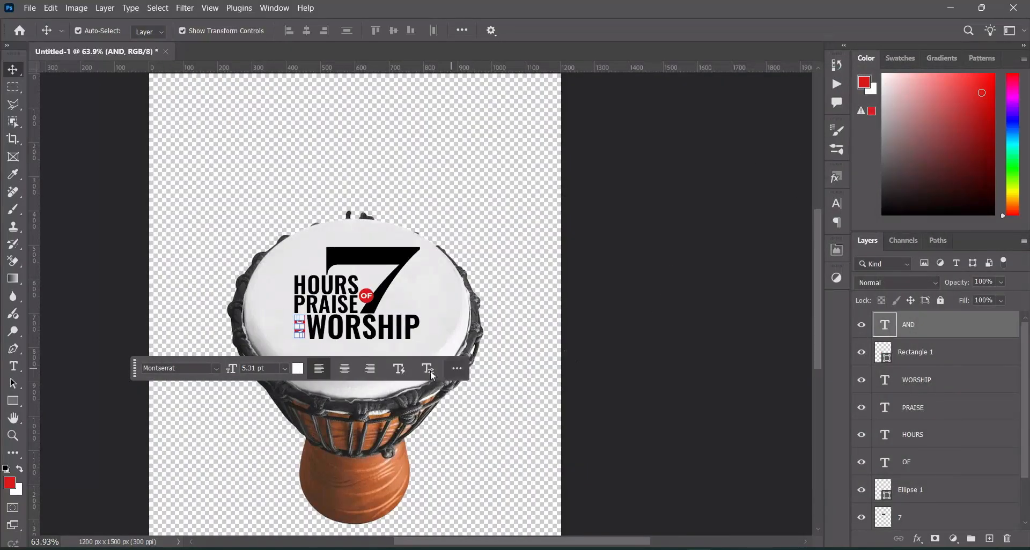
Step: Add a new text layer reading Concert beside the WORSHIP headline, over the drum's right edge
{"action": "scroll", "coordinate": [357, 328], "scroll_direction": "up", "scroll_amount": 2}
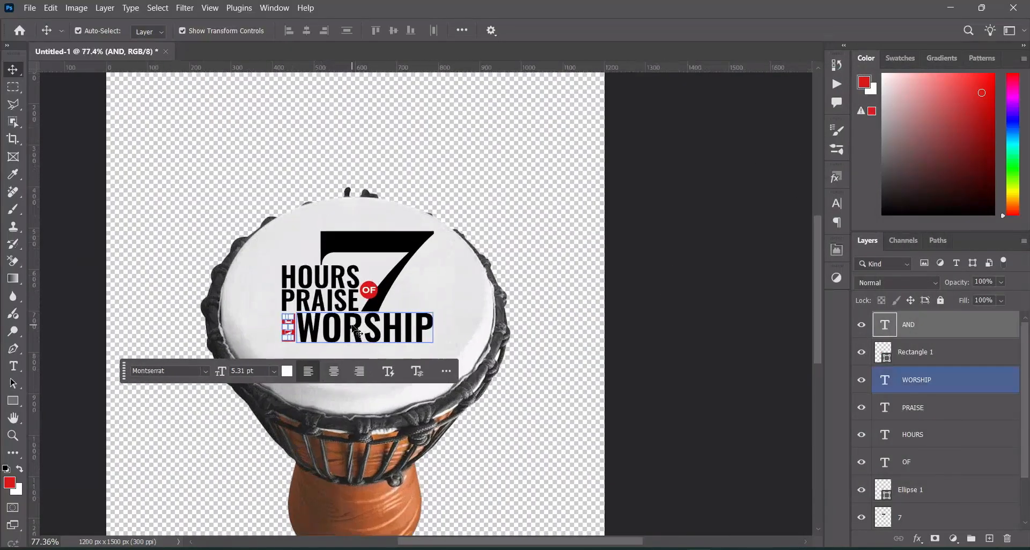
{"action": "left_click", "coordinate": [14, 367]}
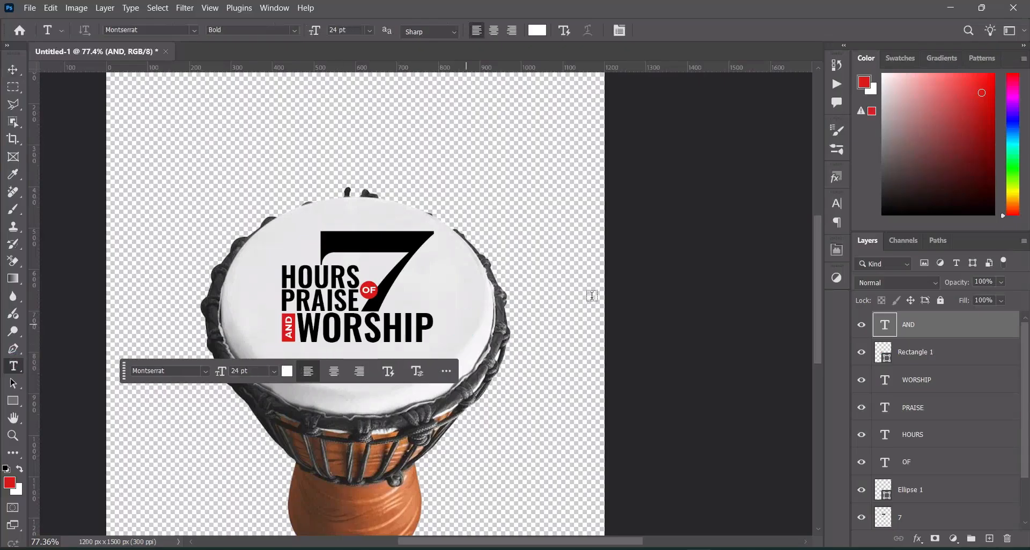
{"action": "left_click", "coordinate": [466, 321]}
{"action": "left_click", "coordinate": [509, 296]}
{"action": "type", "text": "Concert"}
{"action": "left_click", "coordinate": [673, 30]}
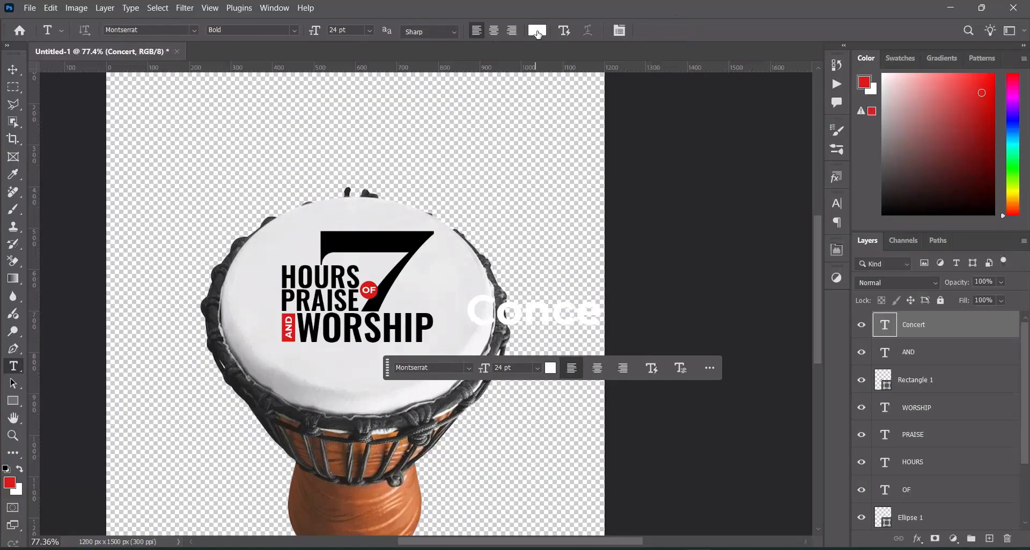
Step: Set the Concert text's colour to black (000000) and its font to Berliman Regular
{"action": "left_click", "coordinate": [537, 33]}
{"action": "left_click_drag", "start_coordinate": [682, 330], "coordinate": [641, 363]}
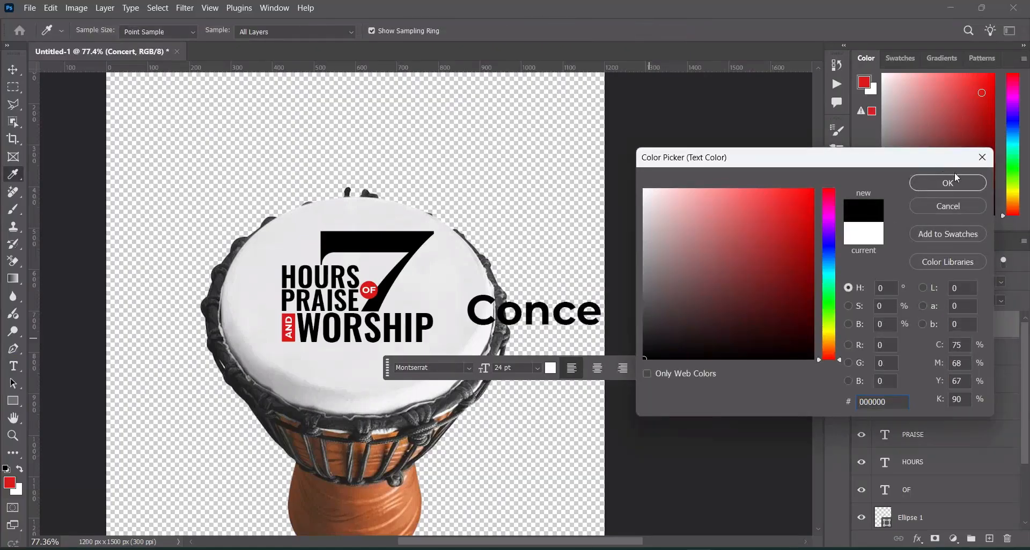
{"action": "left_click", "coordinate": [951, 187]}
{"action": "left_click", "coordinate": [193, 31]}
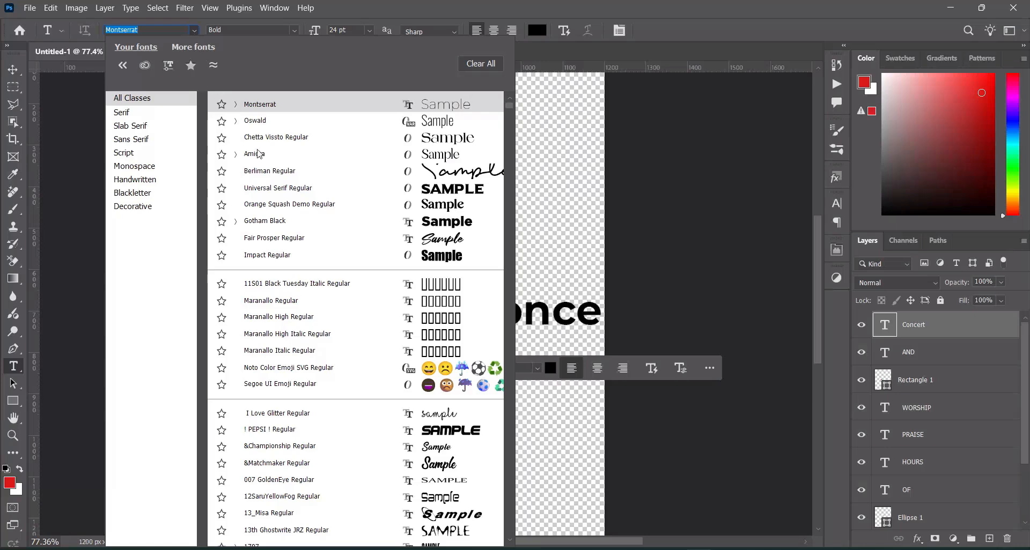
{"action": "left_click", "coordinate": [256, 173]}
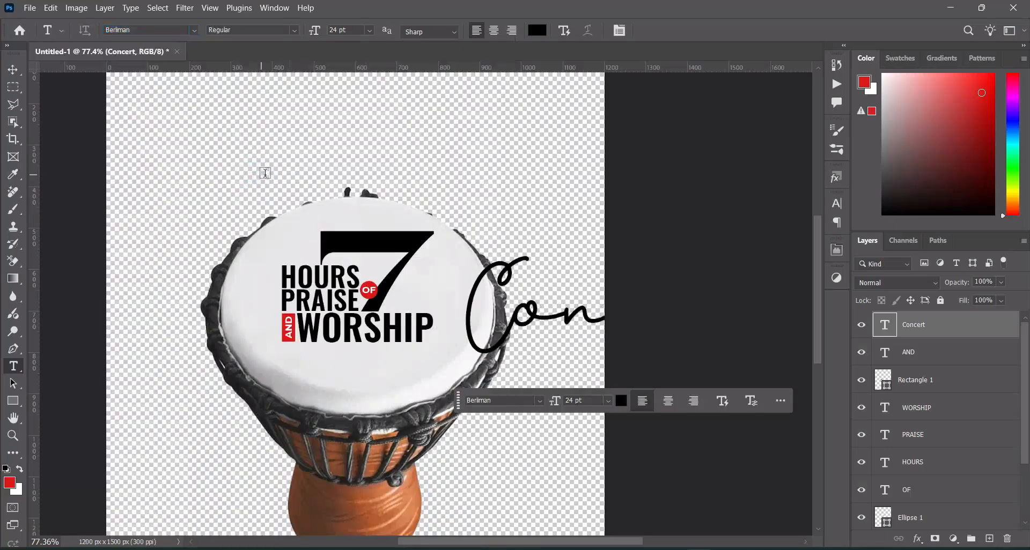
Step: Move Concert beneath WORSHIP and scale it to about 48.01% so it spans the headline's width
{"action": "key", "text": "v"}
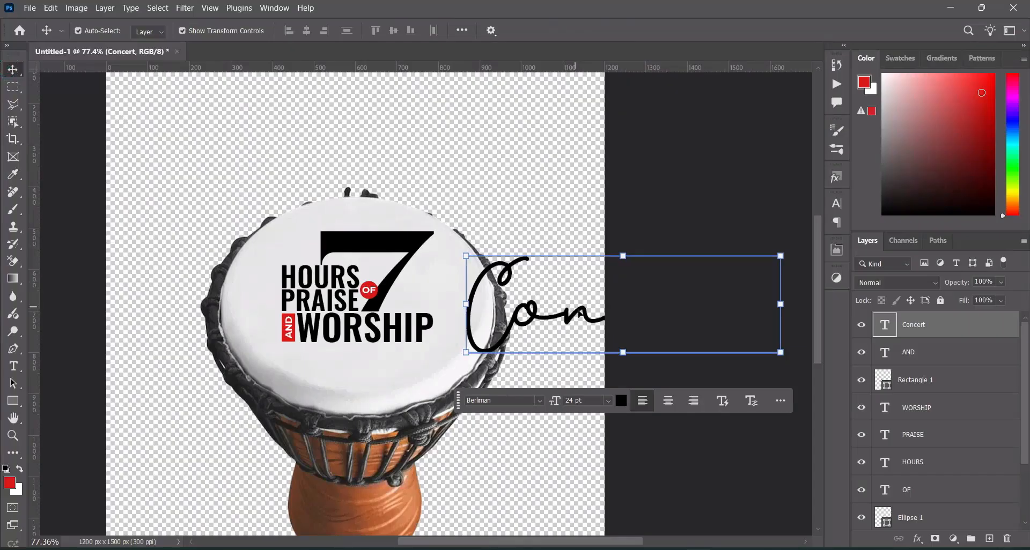
{"action": "left_click_drag", "start_coordinate": [578, 314], "coordinate": [366, 369]}
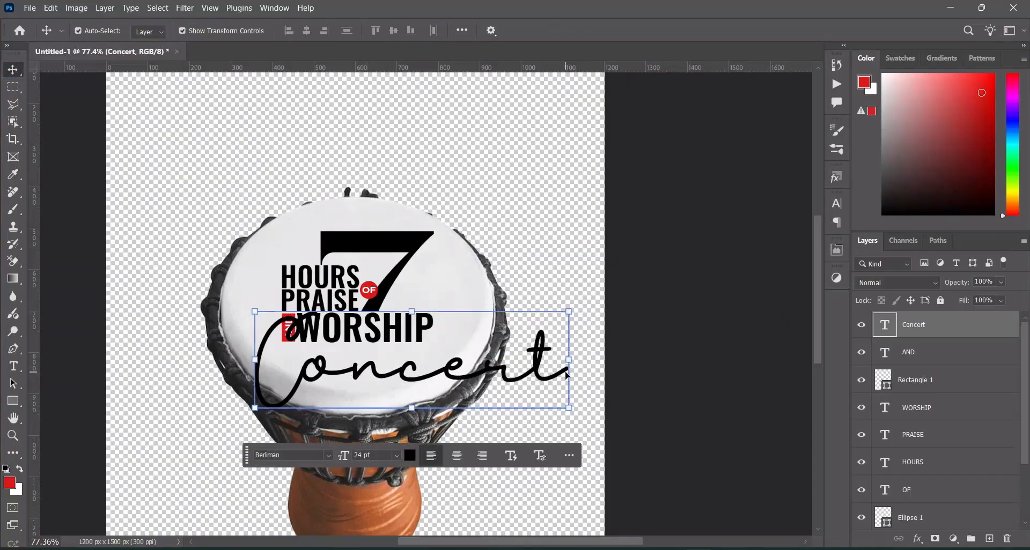
{"action": "key", "text": "ctrl+t"}
{"action": "left_click_drag", "start_coordinate": [570, 410], "coordinate": [505, 401]}
{"action": "left_click_drag", "start_coordinate": [189, 301], "coordinate": [273, 330]}
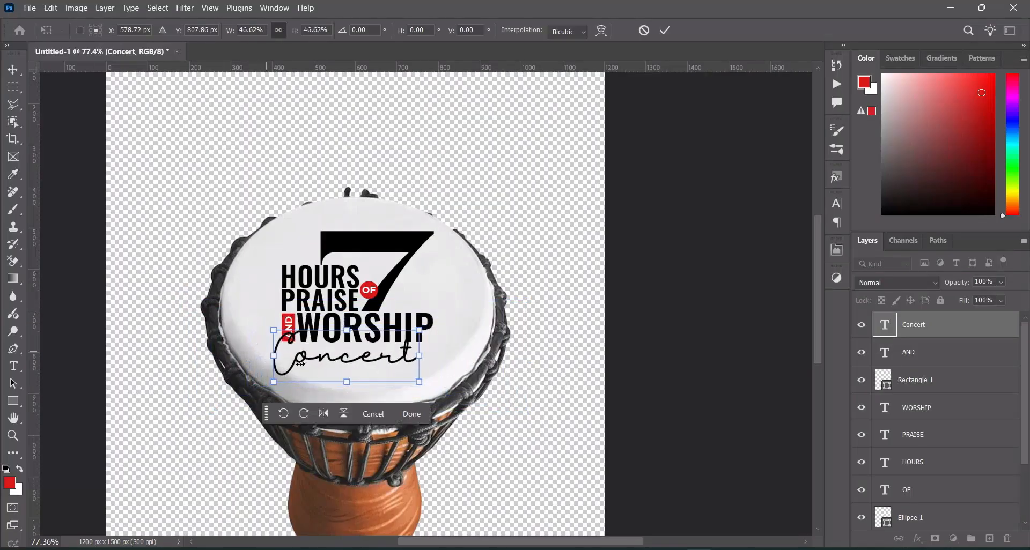
{"action": "left_click_drag", "start_coordinate": [332, 362], "coordinate": [339, 368]}
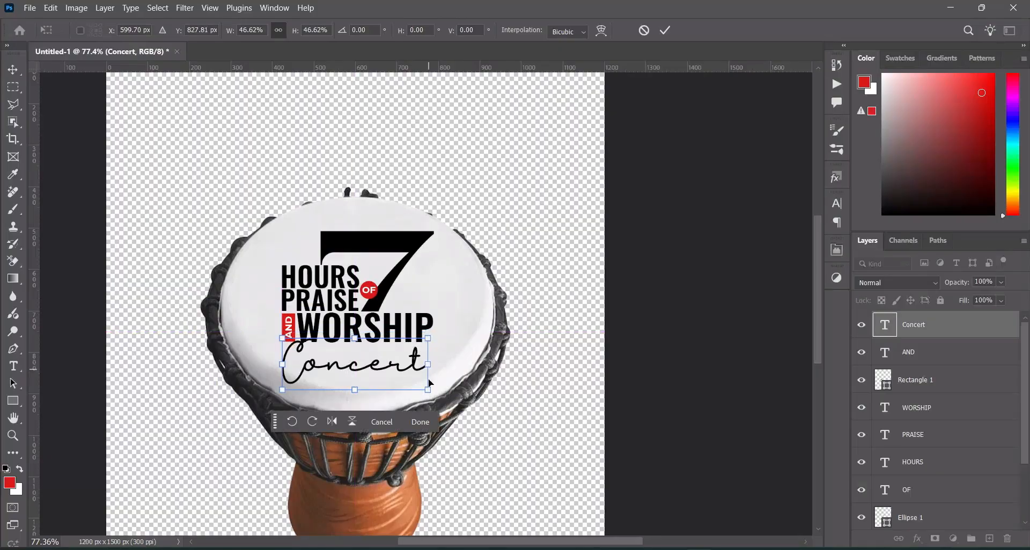
{"action": "left_click_drag", "start_coordinate": [429, 366], "coordinate": [433, 364]}
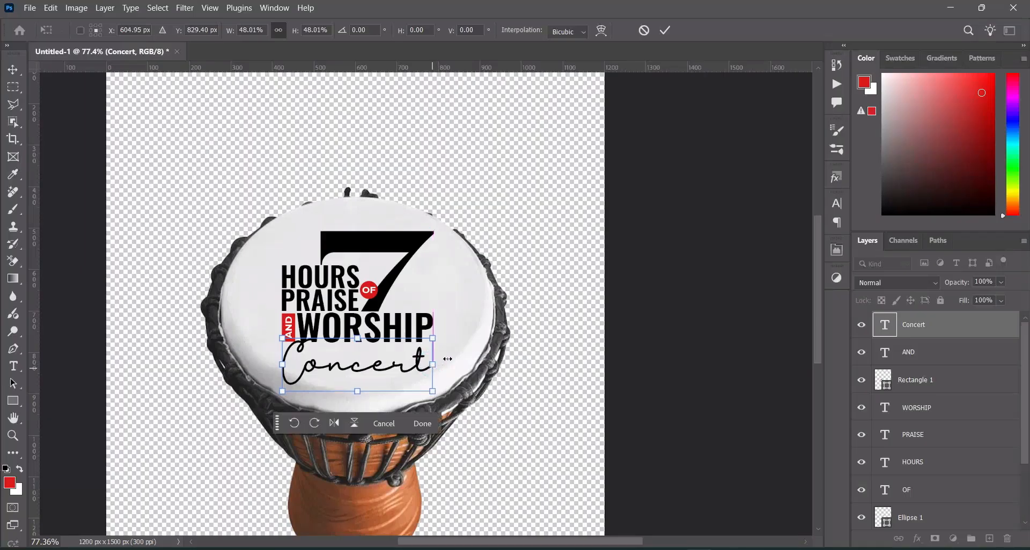
{"action": "left_click", "coordinate": [665, 30]}
Step: Nudge Concert slightly down, away from WORSHIP, and deselect it
{"action": "key", "text": "Down"}
{"action": "key", "text": "Down"}
{"action": "key", "text": "Down"}
{"action": "key", "text": "Down"}
{"action": "key", "text": "Down"}
{"action": "left_click", "coordinate": [659, 247]}
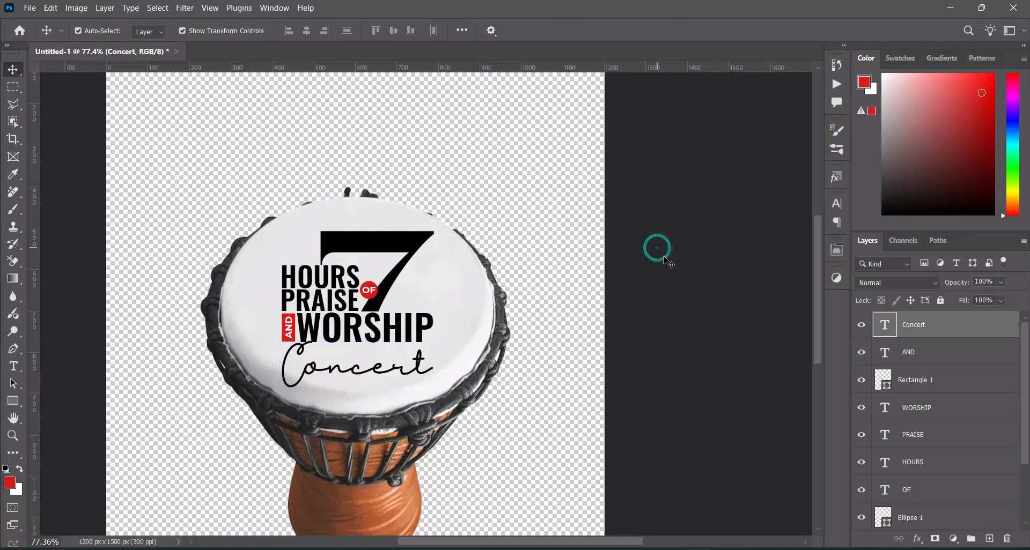
Step: Select all the headline layers from Concert down to 7 and convert them into a single smart object
{"action": "scroll", "coordinate": [645, 280], "scroll_direction": "down", "scroll_amount": 3}
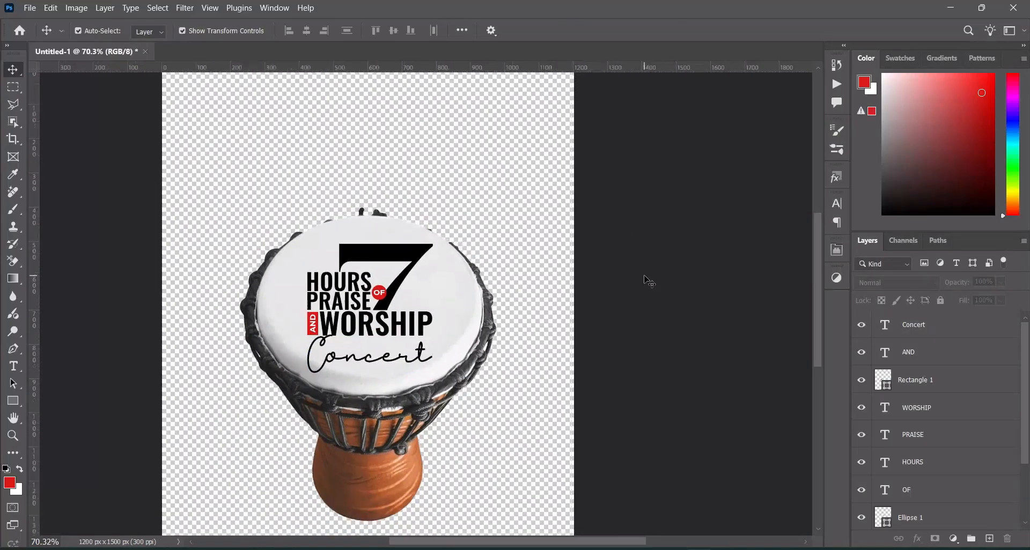
{"action": "scroll", "coordinate": [645, 279], "scroll_direction": "up", "scroll_amount": 1}
{"action": "left_click", "coordinate": [892, 332]}
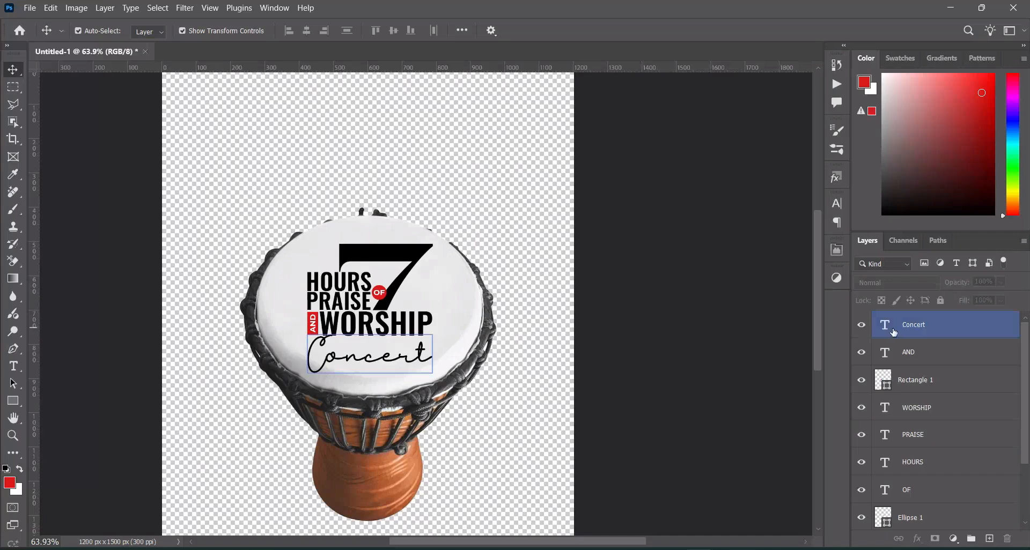
{"action": "left_click", "coordinate": [924, 334]}
{"action": "scroll", "coordinate": [923, 494], "scroll_direction": "down", "scroll_amount": 2}
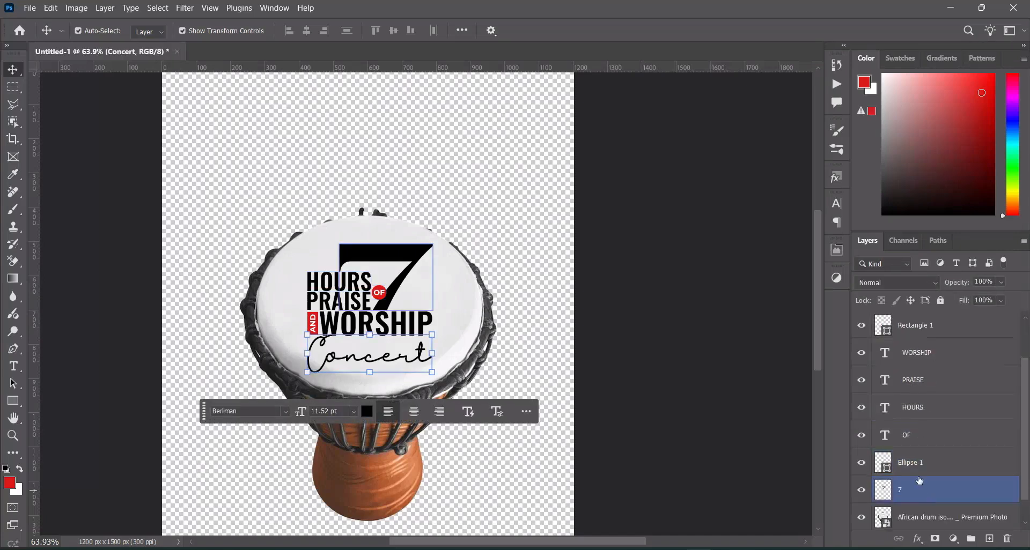
{"action": "left_click", "coordinate": [916, 490], "text": "shift"}
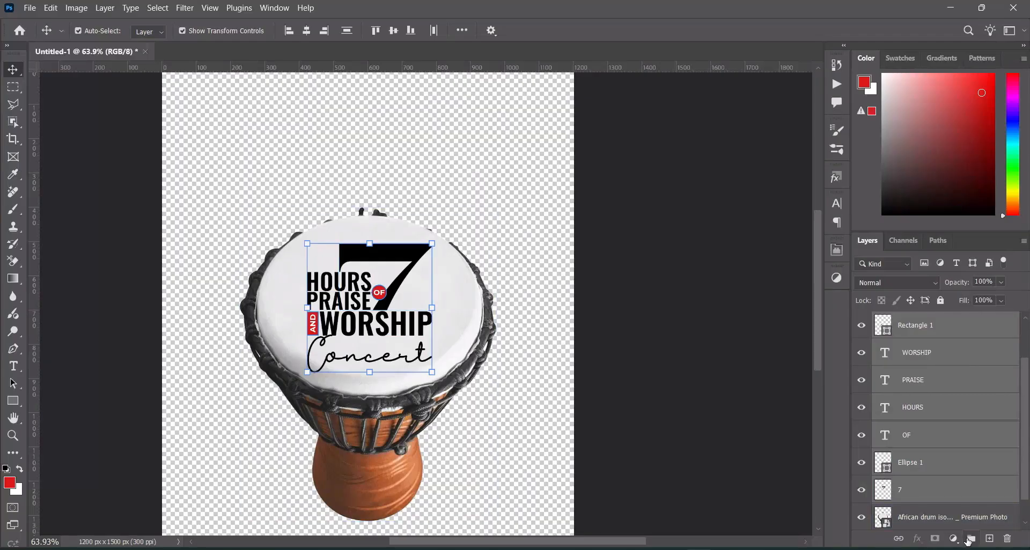
{"action": "right_click", "coordinate": [949, 494]}
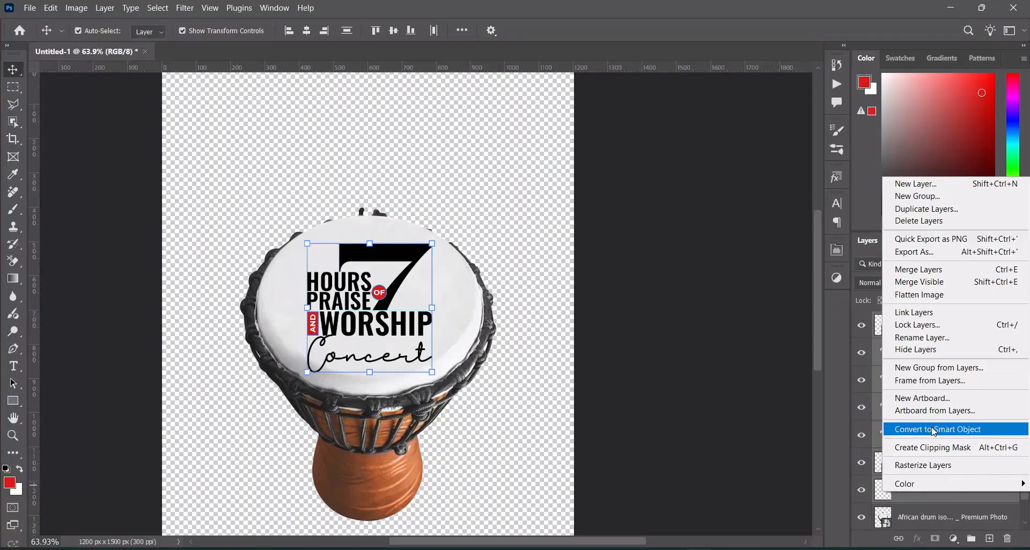
{"action": "left_click", "coordinate": [936, 429]}
{"action": "left_click", "coordinate": [464, 270]}
{"action": "left_click", "coordinate": [465, 242]}
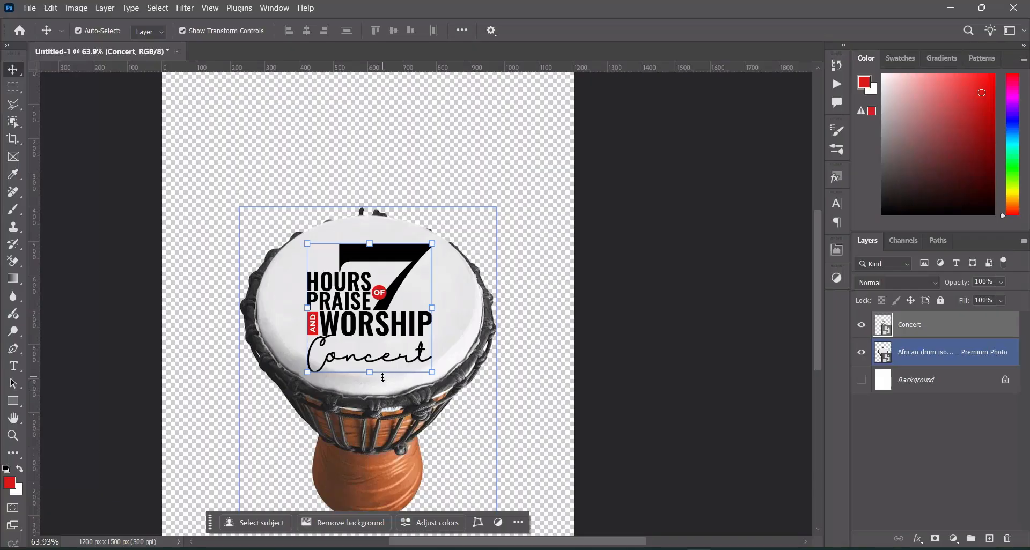
Step: Place the green brush-stroke image pordftabefdl (7) from the Praise & worship concert folder over the headline, scaled to about 25.05%
{"action": "key", "text": "alt+Tab"}
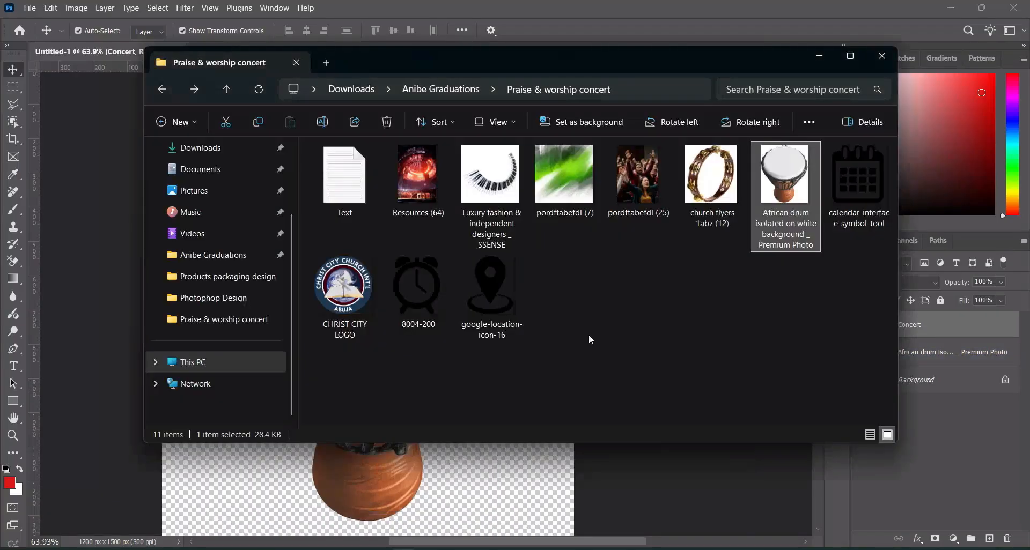
{"action": "left_click", "coordinate": [563, 188]}
{"action": "left_click_drag", "start_coordinate": [562, 173], "coordinate": [311, 482]}
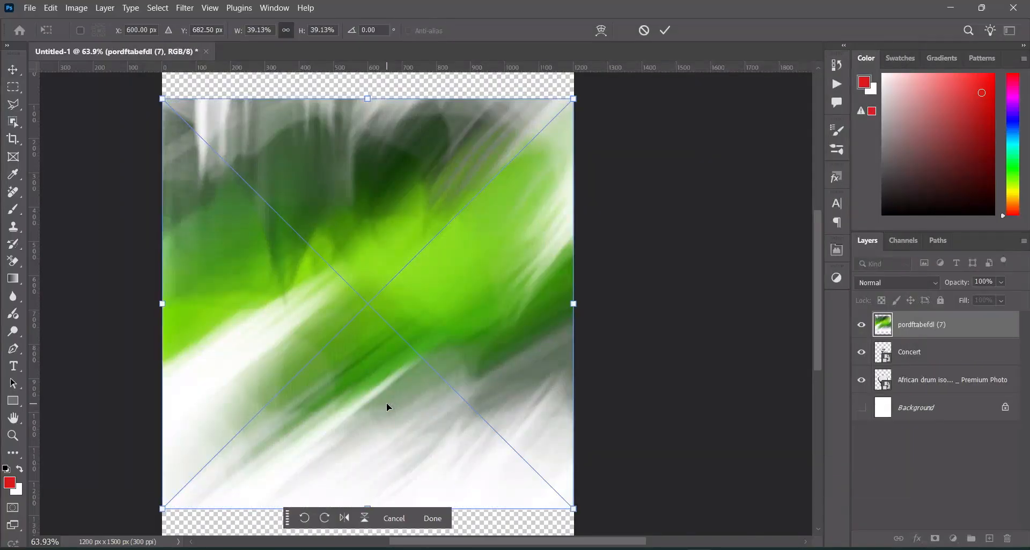
{"action": "left_click_drag", "start_coordinate": [367, 97], "coordinate": [368, 214]}
{"action": "left_click_drag", "start_coordinate": [368, 509], "coordinate": [368, 476]}
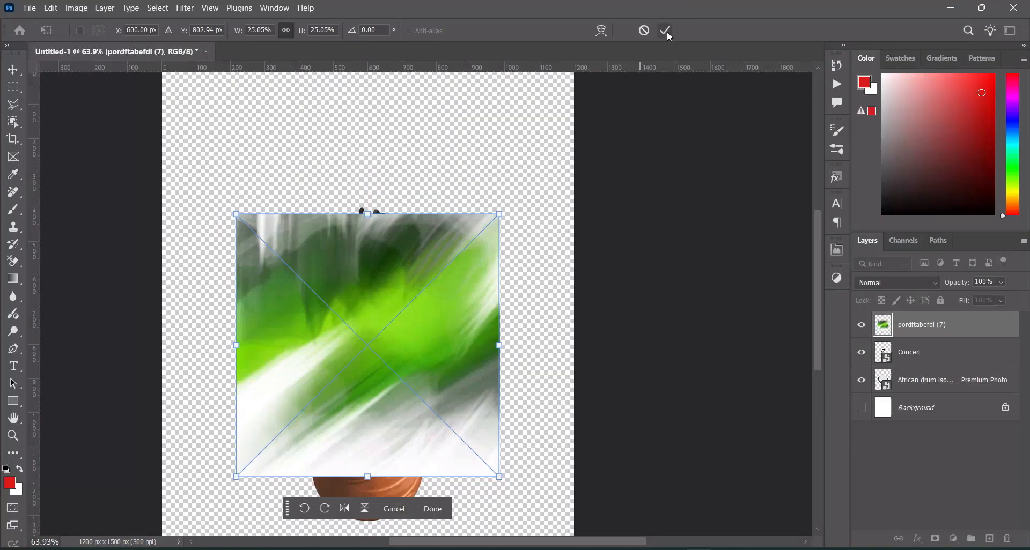
{"action": "left_click", "coordinate": [664, 30]}
Step: Clip the green image to the Concert headline layer and set its blend mode to Exclusion with 83% opacity
{"action": "right_click", "coordinate": [922, 332]}
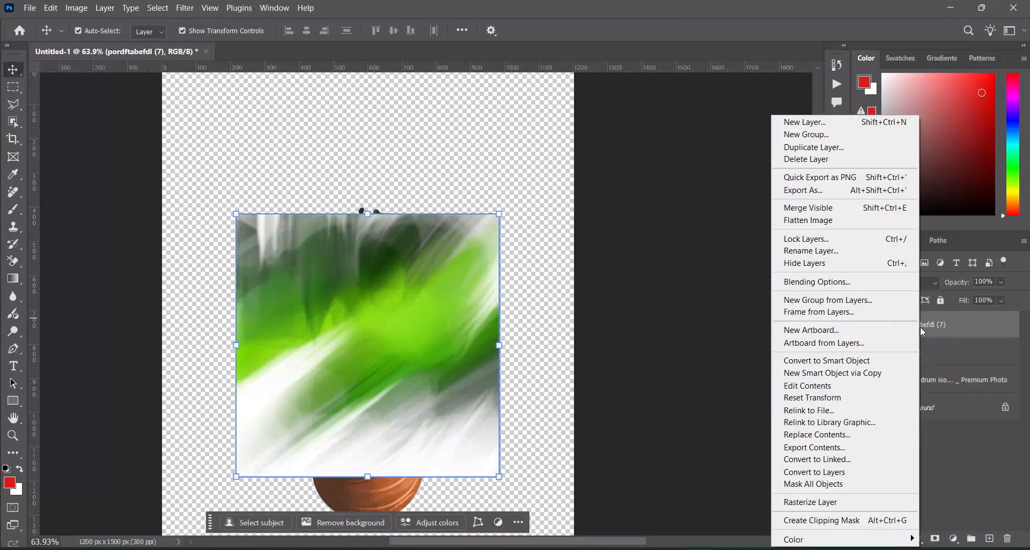
{"action": "left_click", "coordinate": [823, 519]}
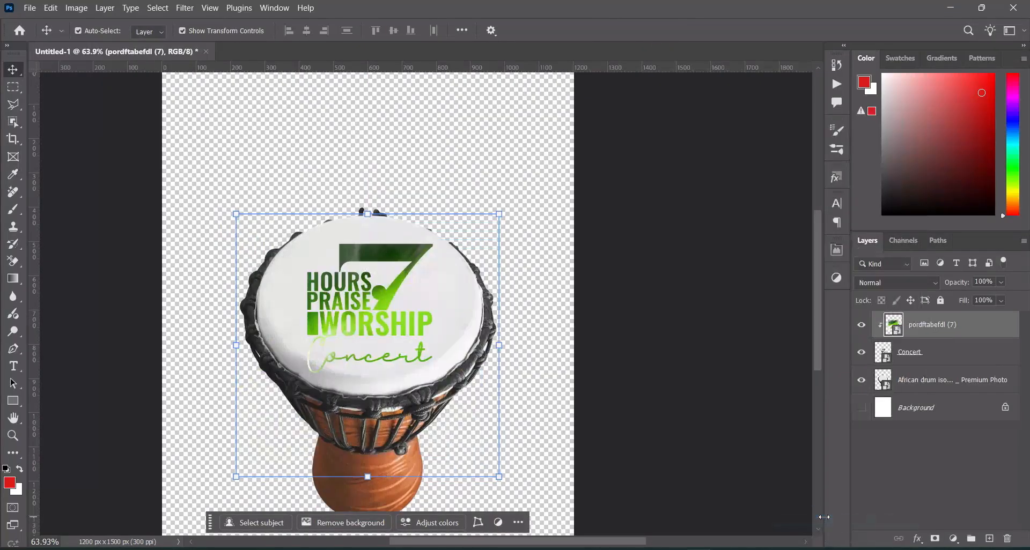
{"action": "left_click", "coordinate": [899, 288]}
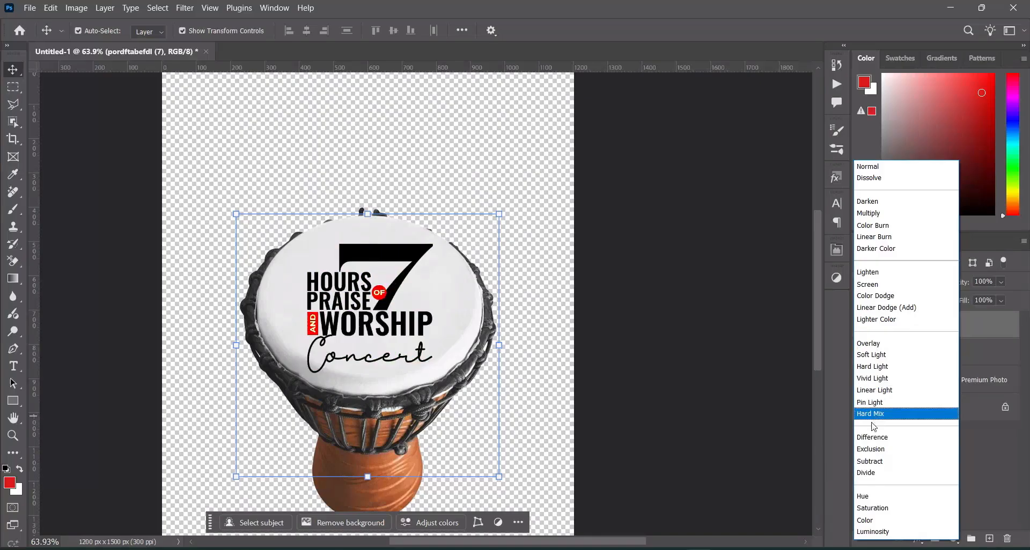
{"action": "left_click", "coordinate": [875, 450]}
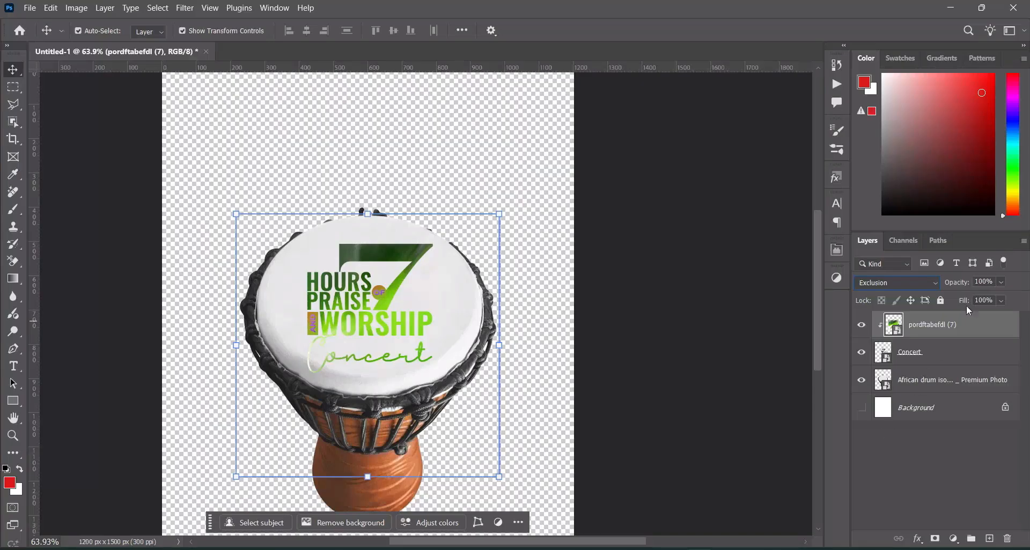
{"action": "left_click_drag", "start_coordinate": [995, 284], "coordinate": [967, 285]}
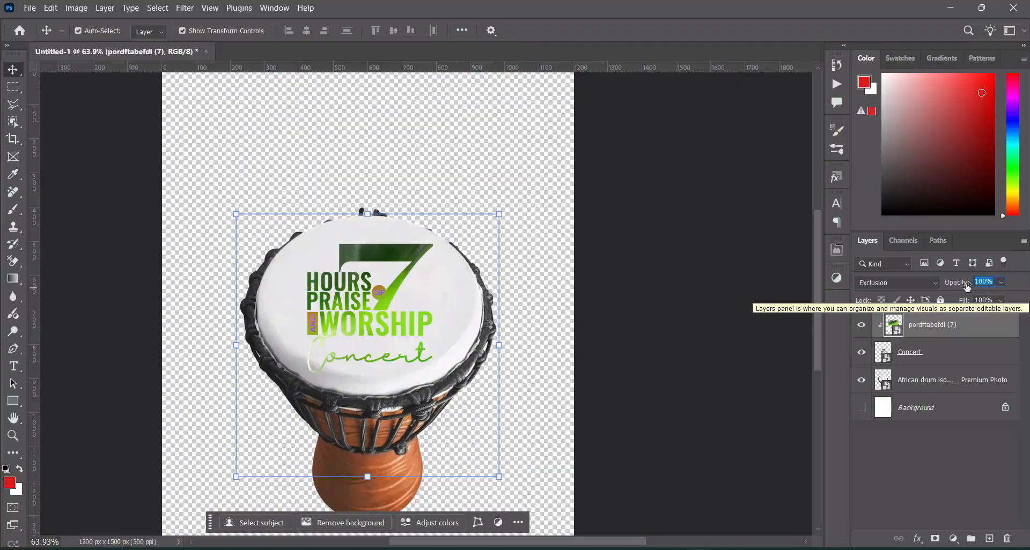
{"action": "type", "text": "83"}
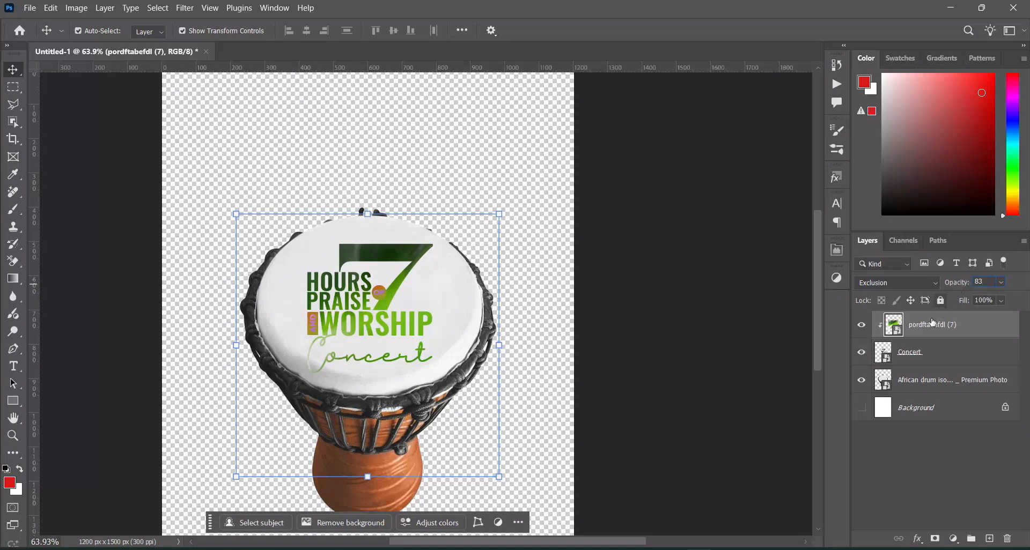
{"action": "key", "text": "Return"}
Step: Group the clipped green image together with the Concert headline layer
{"action": "left_click", "coordinate": [933, 353]}
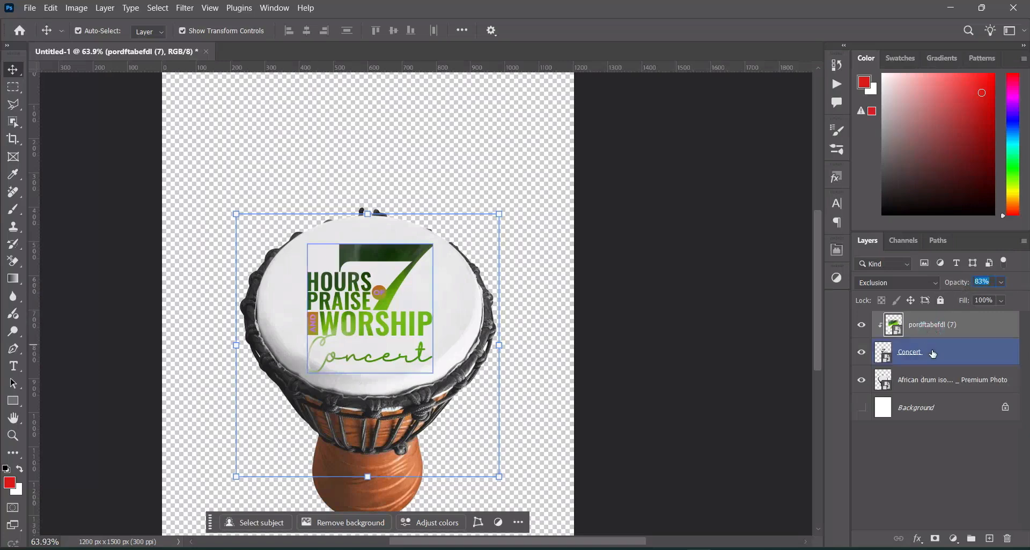
{"action": "left_click", "coordinate": [933, 354], "text": "ctrl"}
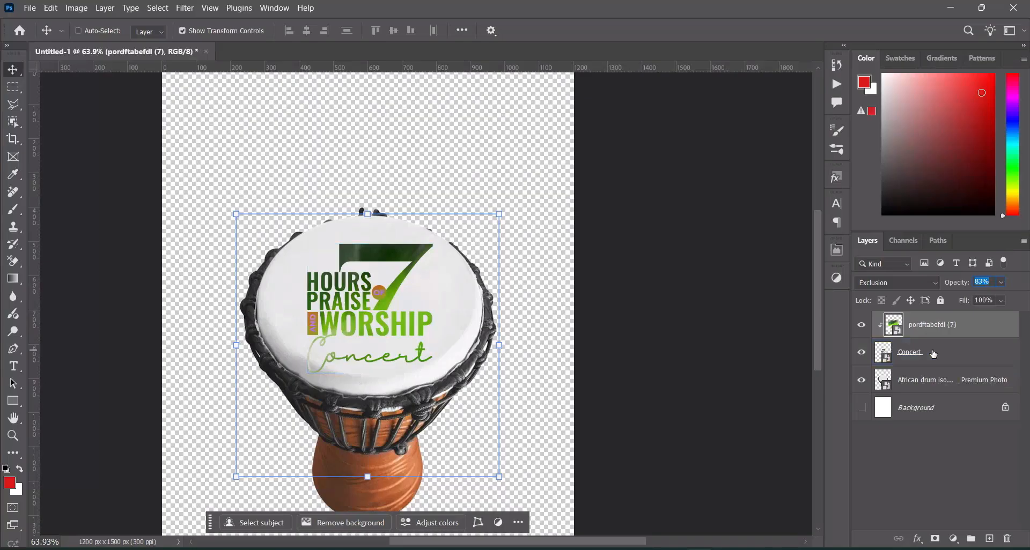
{"action": "left_click", "coordinate": [934, 353], "text": "ctrl"}
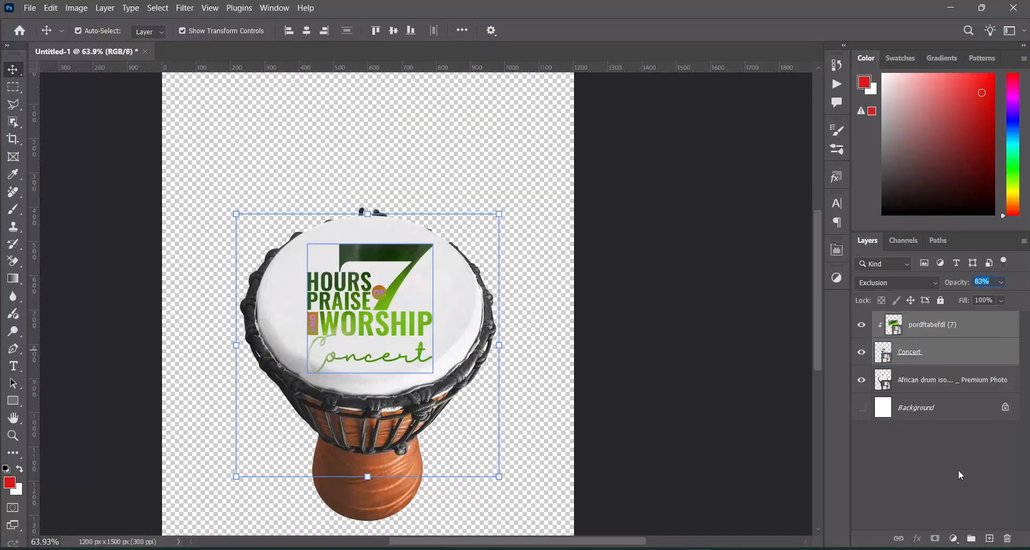
{"action": "left_click", "coordinate": [970, 538]}
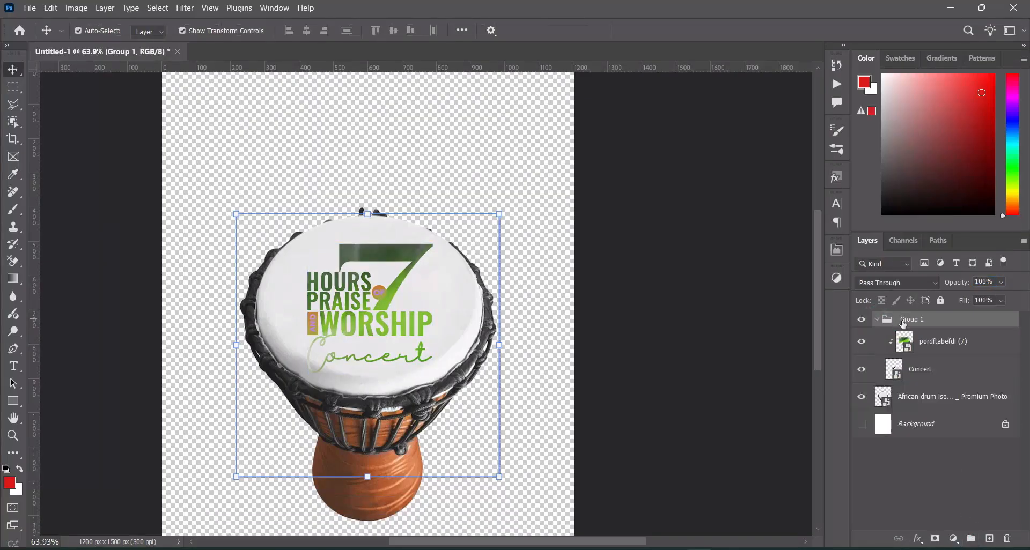
Step: Release the green image's clipping mask and hide the image layer
{"action": "left_click", "coordinate": [932, 344]}
{"action": "right_click", "coordinate": [932, 344]}
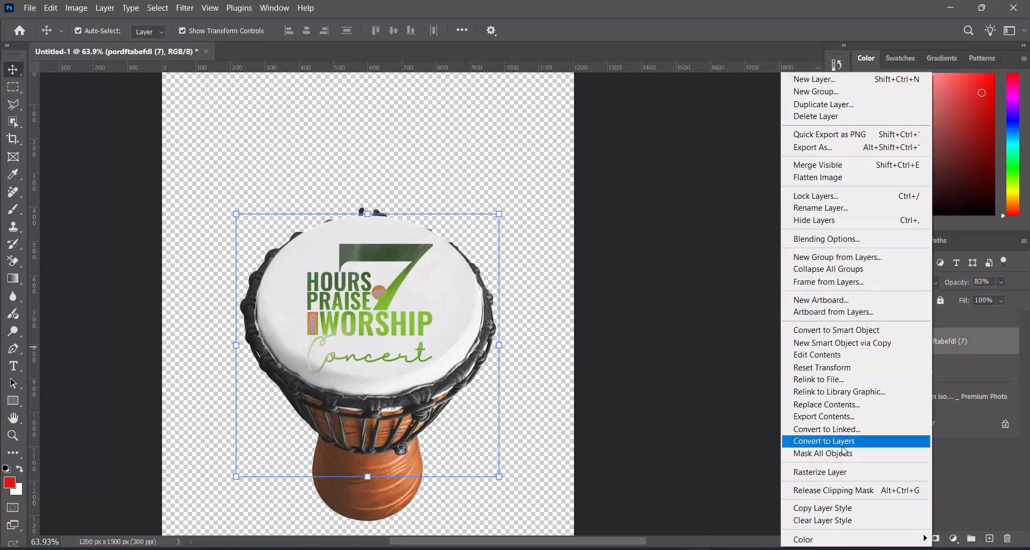
{"action": "left_click", "coordinate": [850, 490]}
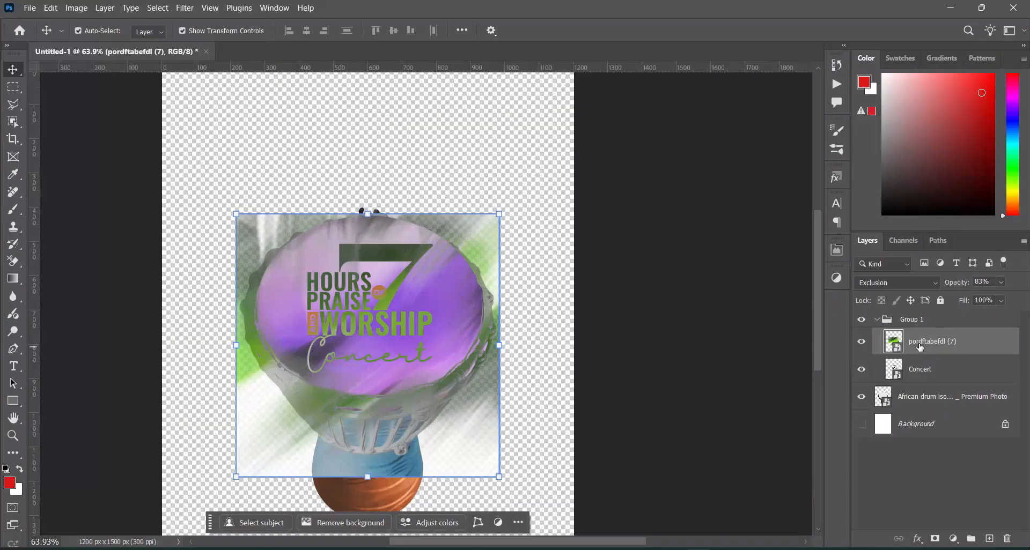
{"action": "left_click", "coordinate": [861, 342]}
Step: Apply a Perspective transform to the Concert headline, narrowing its upper edge and widening its lower edge to about 114.51% width to suit the drumhead
{"action": "left_click", "coordinate": [933, 369]}
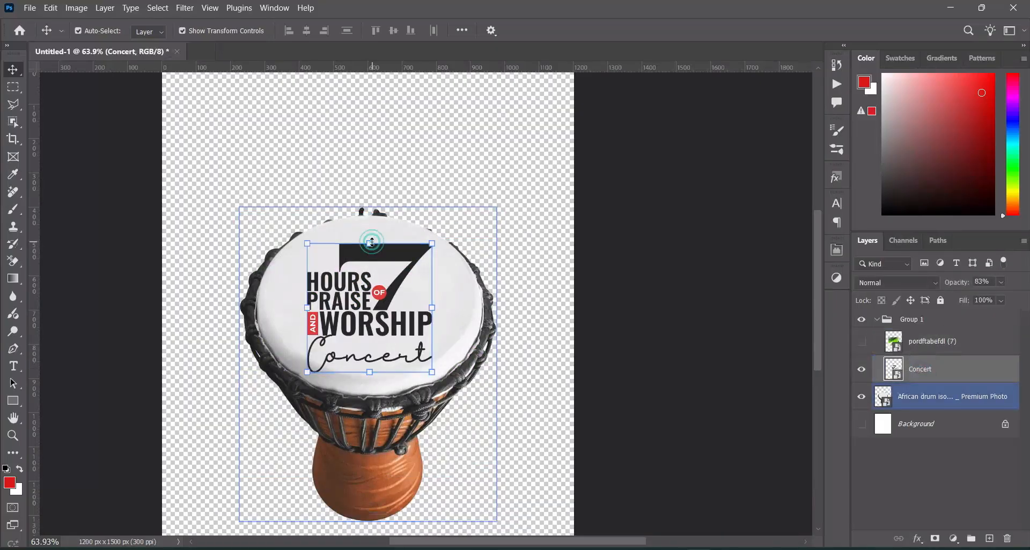
{"action": "left_click", "coordinate": [371, 242]}
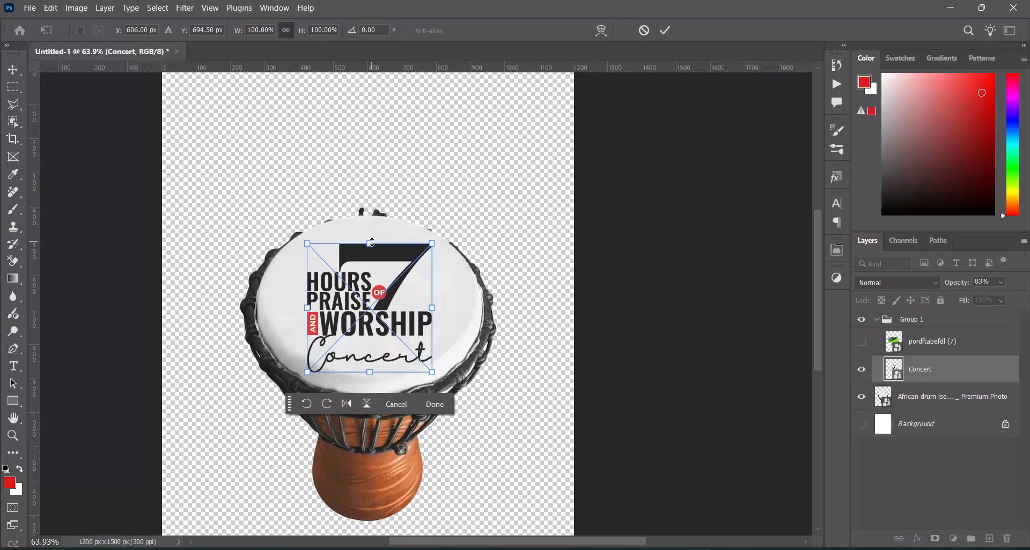
{"action": "right_click", "coordinate": [371, 267]}
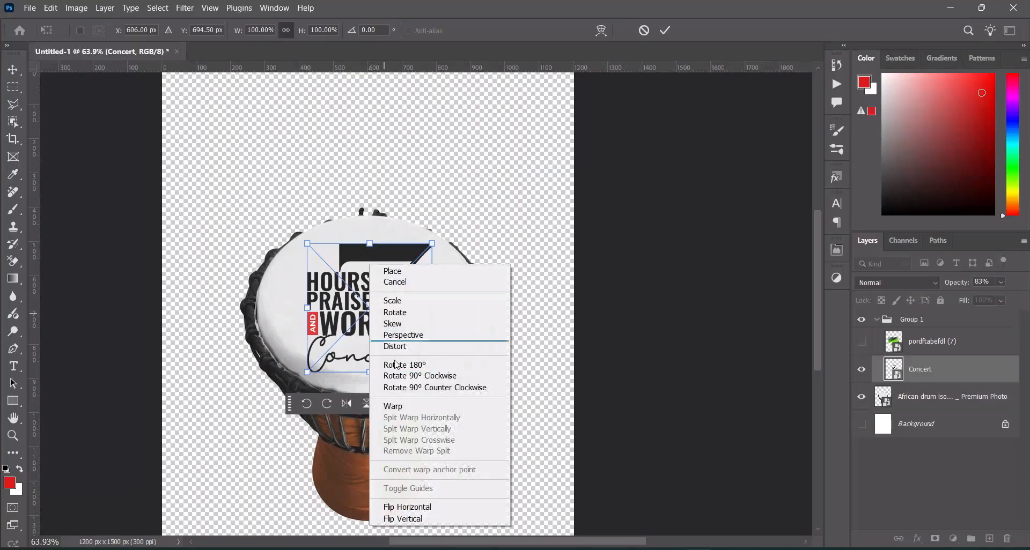
{"action": "left_click", "coordinate": [411, 341]}
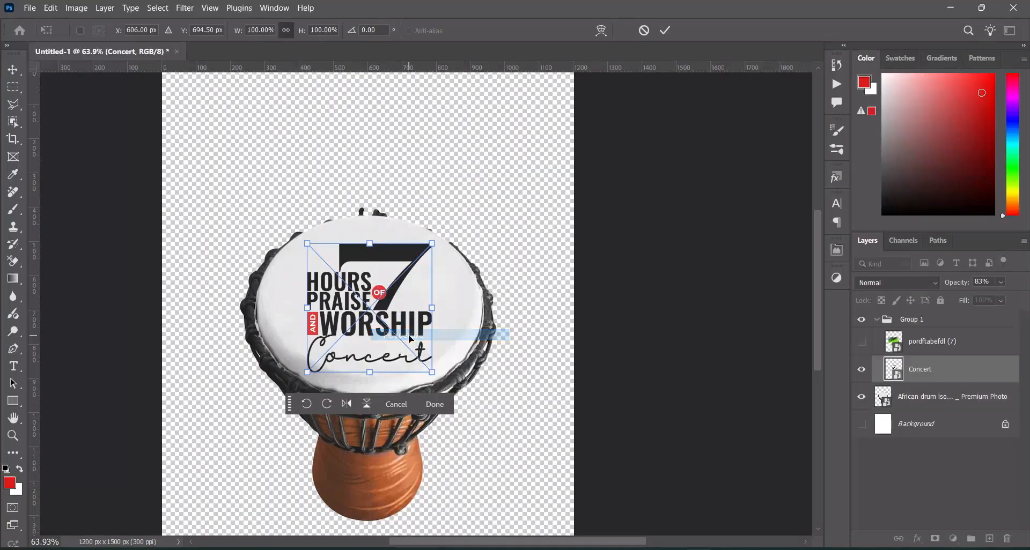
{"action": "left_click_drag", "start_coordinate": [434, 375], "coordinate": [449, 367]}
{"action": "left_click_drag", "start_coordinate": [308, 244], "coordinate": [321, 248]}
{"action": "mouse_move", "coordinate": [444, 375]}
{"action": "left_mouse_down"}
{"action": "mouse_move", "coordinate": [453, 377]}
{"action": "mouse_move", "coordinate": [443, 373]}
{"action": "left_mouse_up"}
{"action": "left_click_drag", "start_coordinate": [300, 374], "coordinate": [298, 369]}
{"action": "left_click_drag", "start_coordinate": [317, 248], "coordinate": [318, 247]}
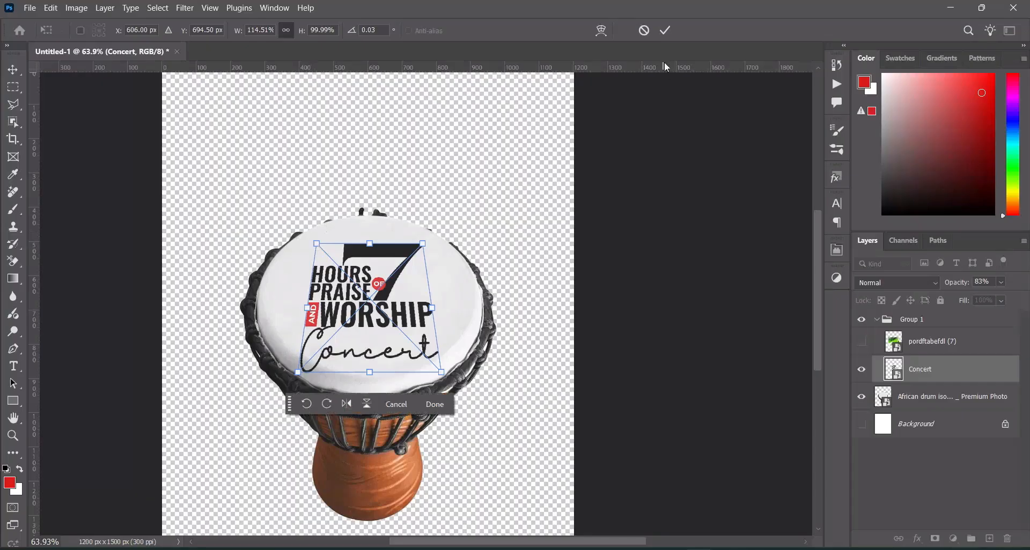
{"action": "left_click", "coordinate": [665, 30]}
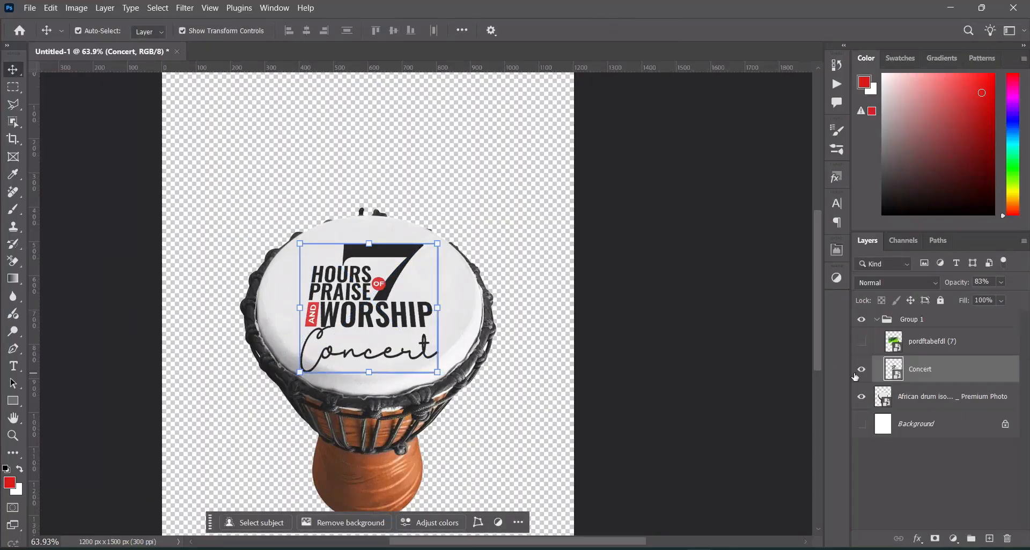
Step: Show the green image layer again and clip it back onto the Concert headline
{"action": "left_click", "coordinate": [925, 343]}
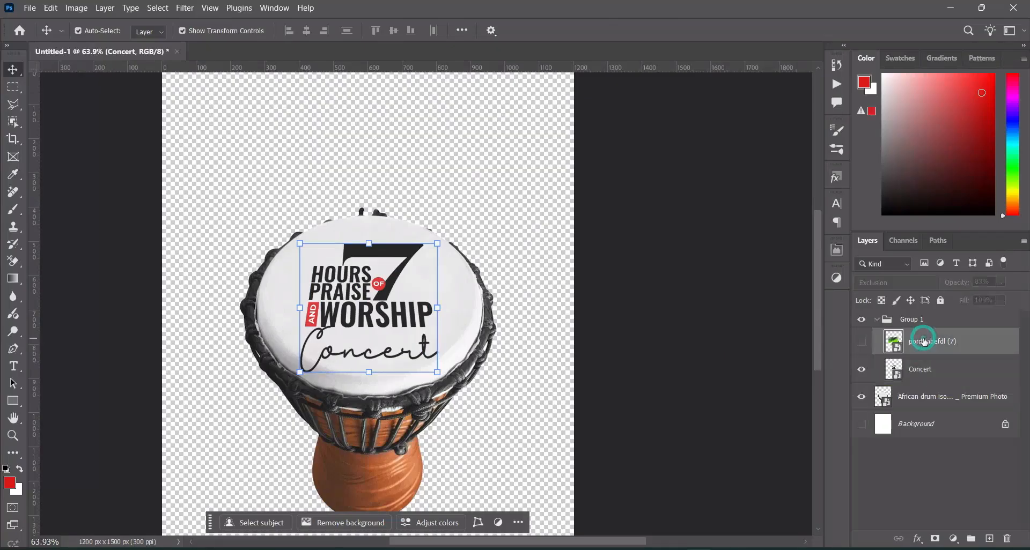
{"action": "left_click", "coordinate": [861, 343]}
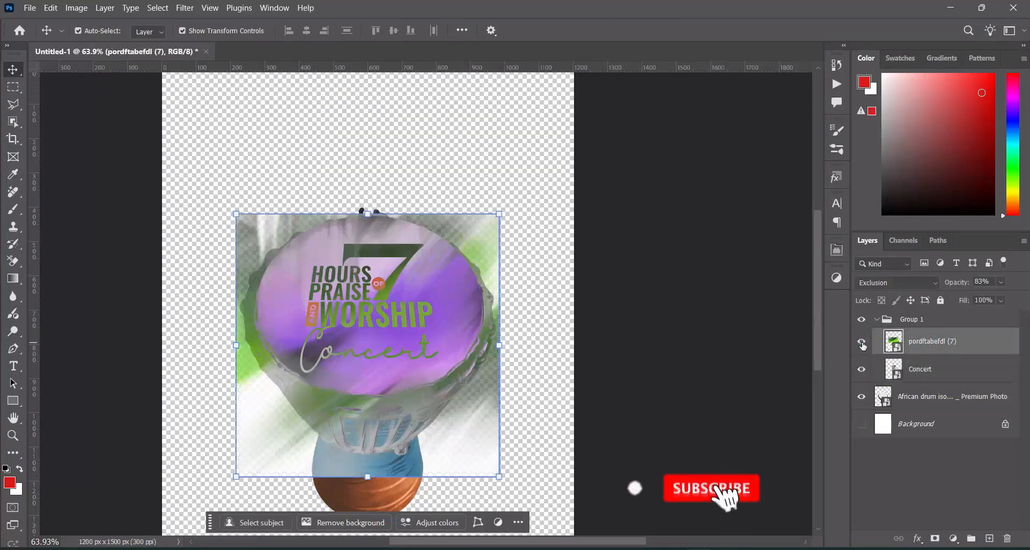
{"action": "right_click", "coordinate": [917, 343]}
{"action": "left_click", "coordinate": [847, 485]}
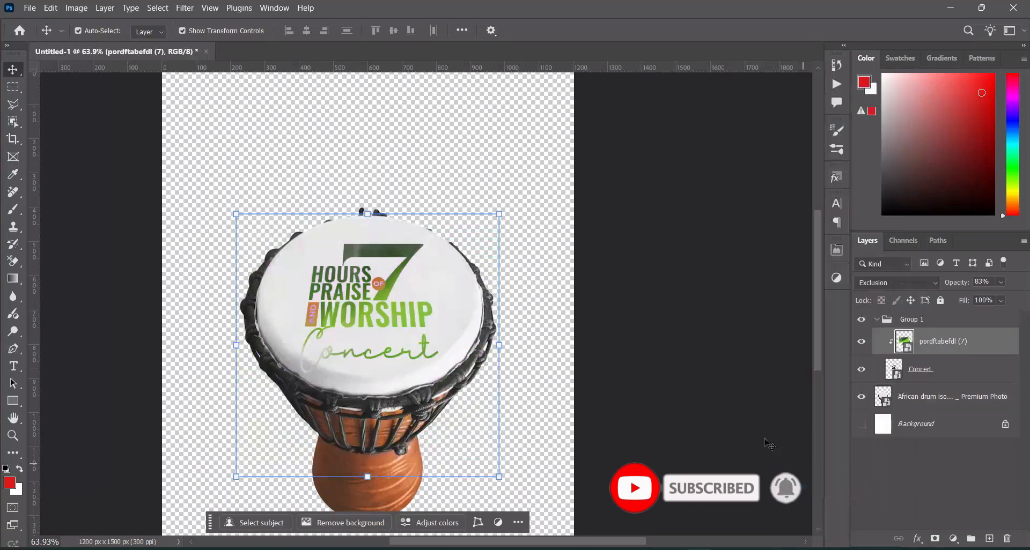
{"action": "left_click", "coordinate": [731, 365]}
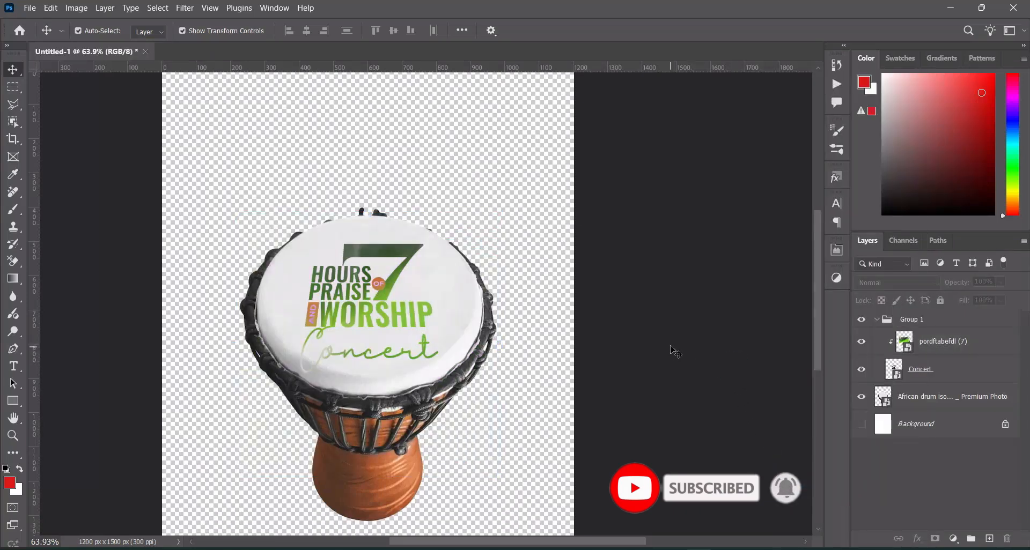
Step: Collapse Group 1 and move it slightly up on the drumhead, to about Y 783 px
{"action": "left_click", "coordinate": [944, 370]}
{"action": "left_click", "coordinate": [910, 320]}
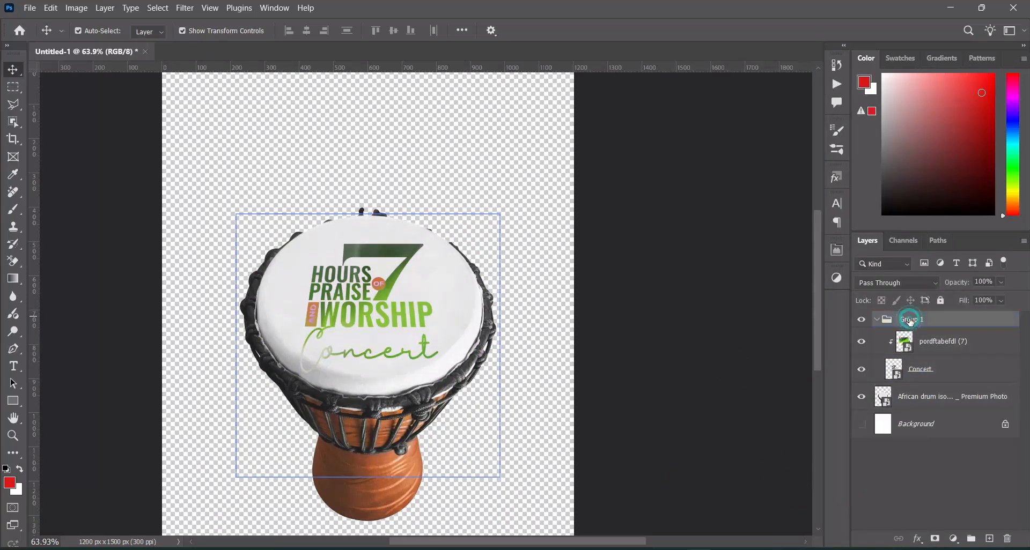
{"action": "left_click", "coordinate": [876, 319]}
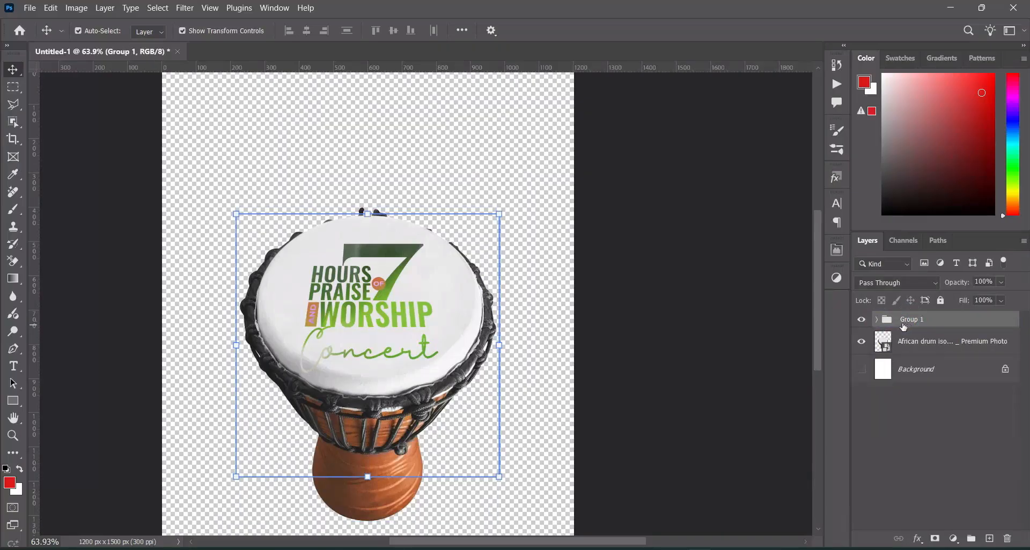
{"action": "left_click", "coordinate": [367, 214]}
{"action": "left_click_drag", "start_coordinate": [379, 288], "coordinate": [378, 278]}
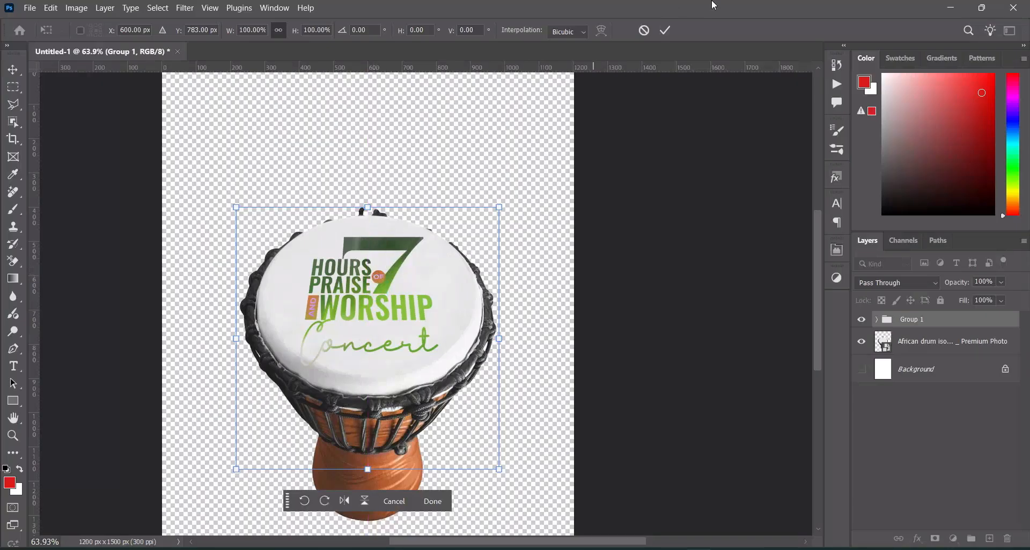
{"action": "left_click", "coordinate": [664, 30]}
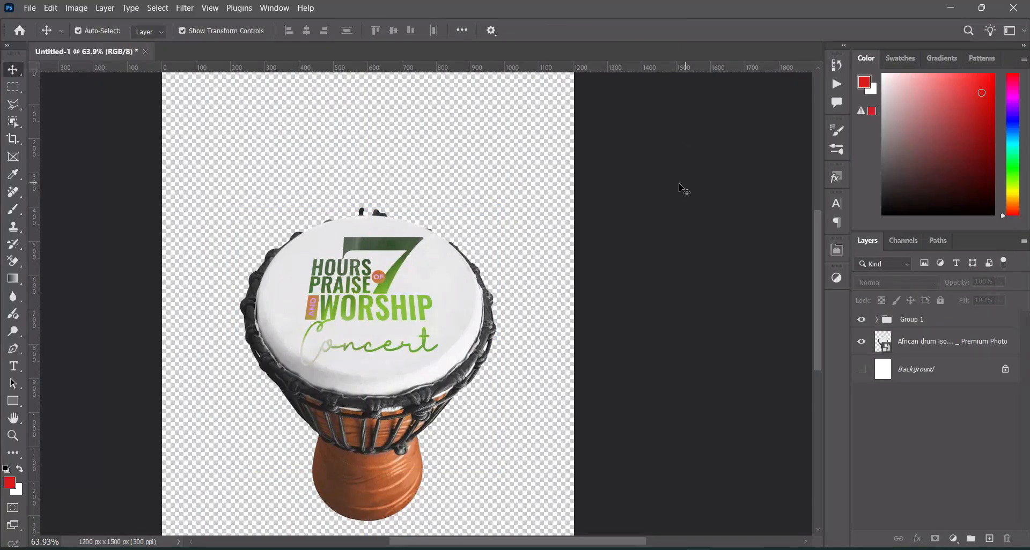
Step: Add a Color Balance adjustment layer directly above the African drum layer
{"action": "scroll", "coordinate": [547, 253], "scroll_direction": "down", "scroll_amount": 1}
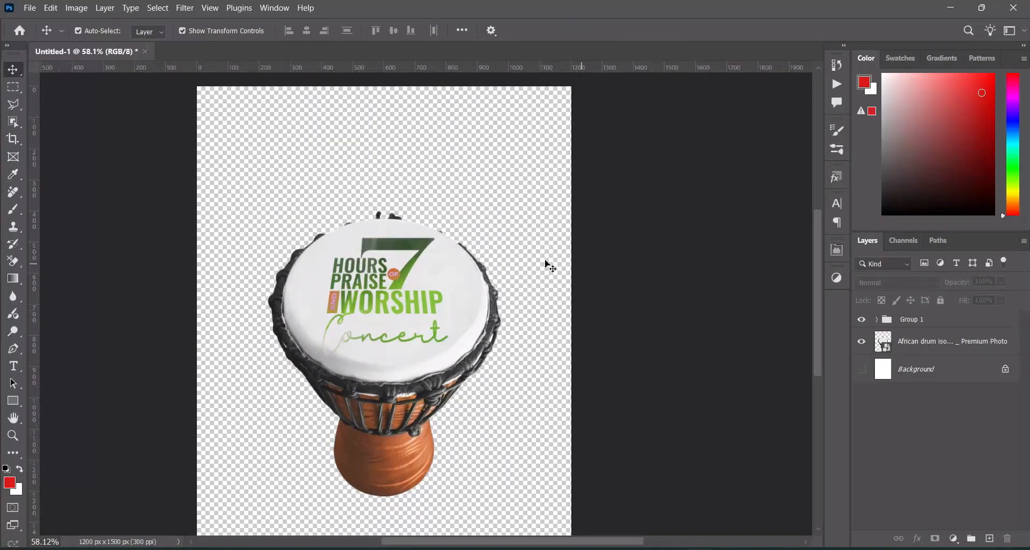
{"action": "left_click", "coordinate": [385, 273]}
{"action": "left_click", "coordinate": [777, 340]}
{"action": "left_click", "coordinate": [495, 326]}
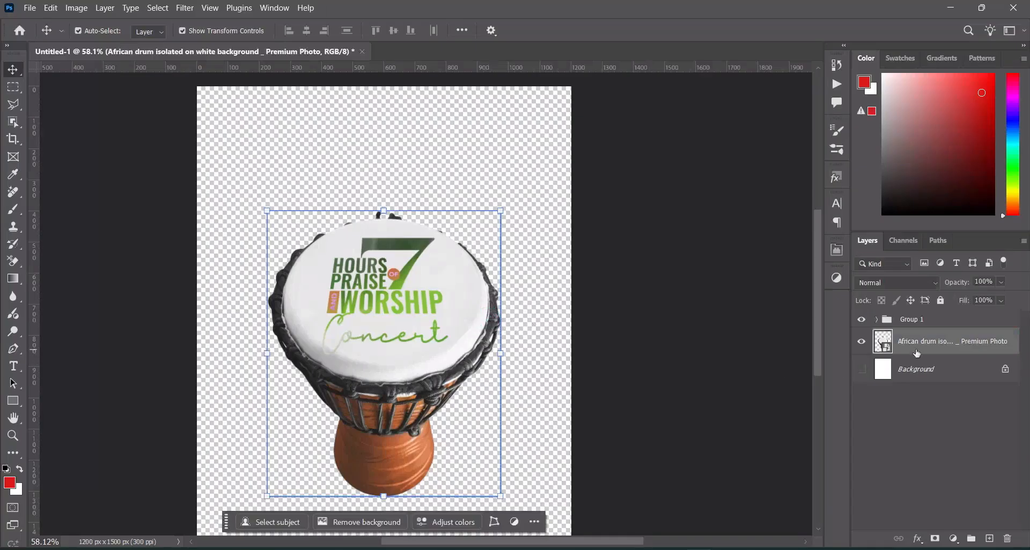
{"action": "left_click", "coordinate": [955, 538]}
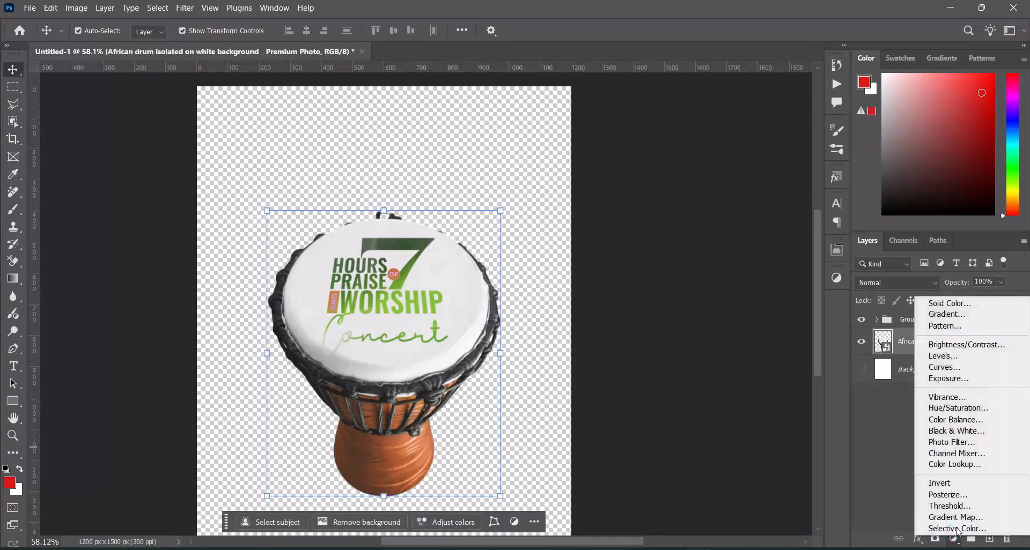
{"action": "left_click", "coordinate": [955, 420]}
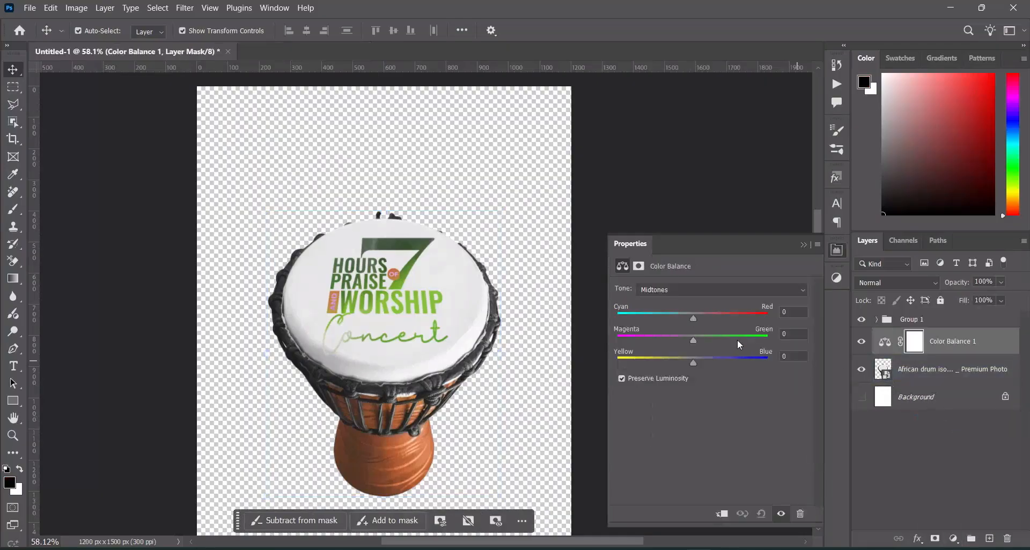
Step: Set the Color Balance midtones to -41 cyan/red, +60 magenta/green and -100 yellow/blue
{"action": "left_click", "coordinate": [791, 312]}
{"action": "type", "text": "-41"}
{"action": "key", "text": "Tab"}
{"action": "type", "text": "+60"}
{"action": "left_click", "coordinate": [791, 356]}
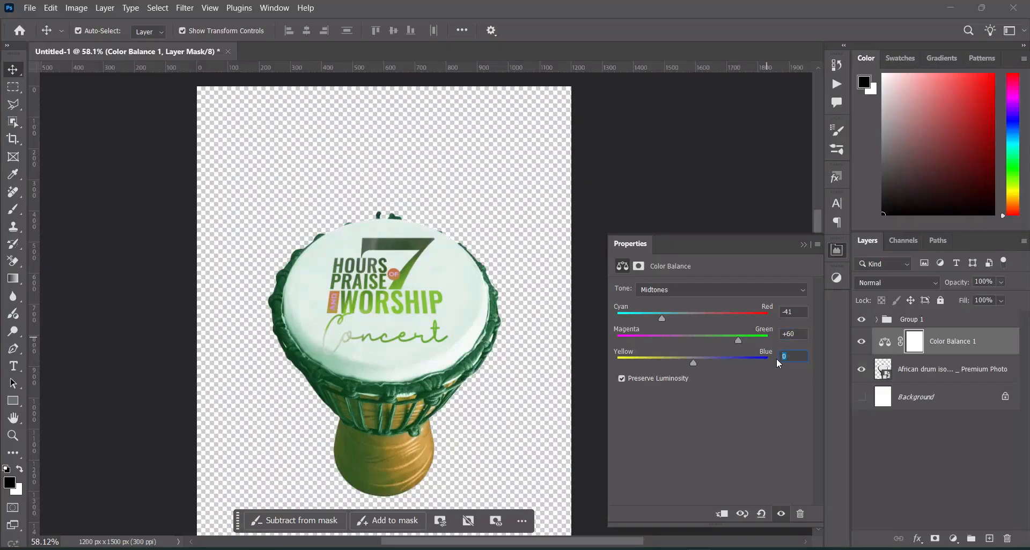
{"action": "type", "text": "-100"}
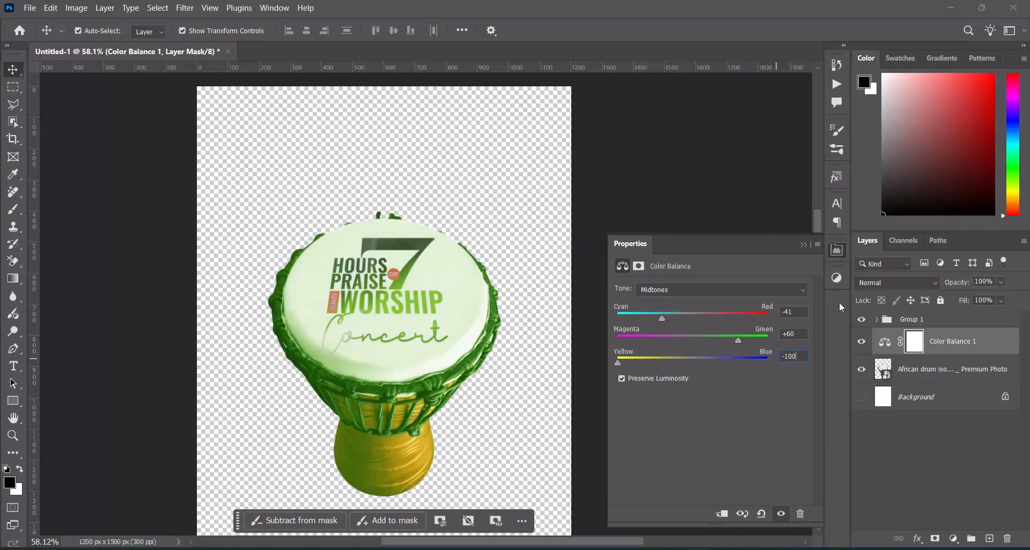
Step: Clip the Color Balance adjustment to the African drum layer and show the white Background layer
{"action": "right_click", "coordinate": [936, 350]}
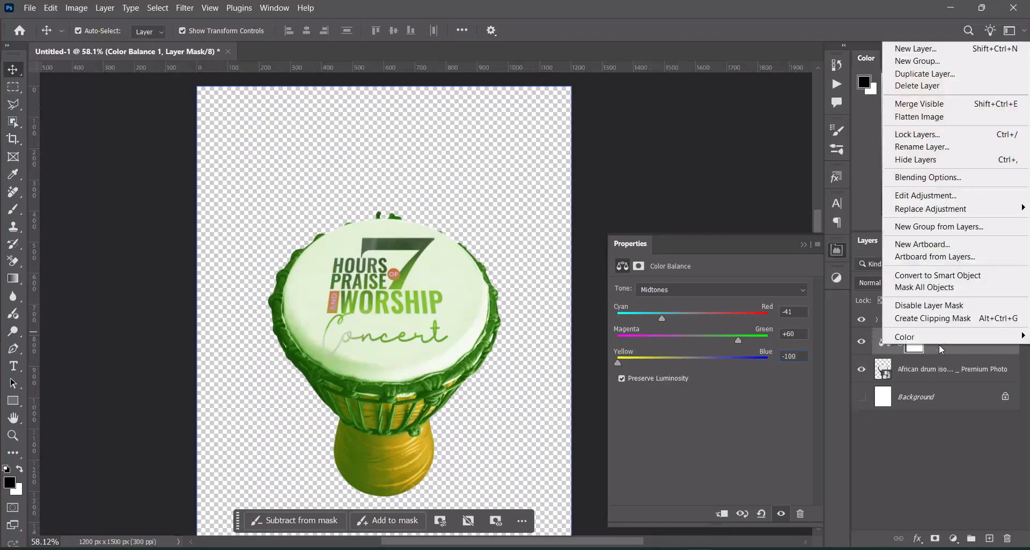
{"action": "left_click", "coordinate": [720, 517]}
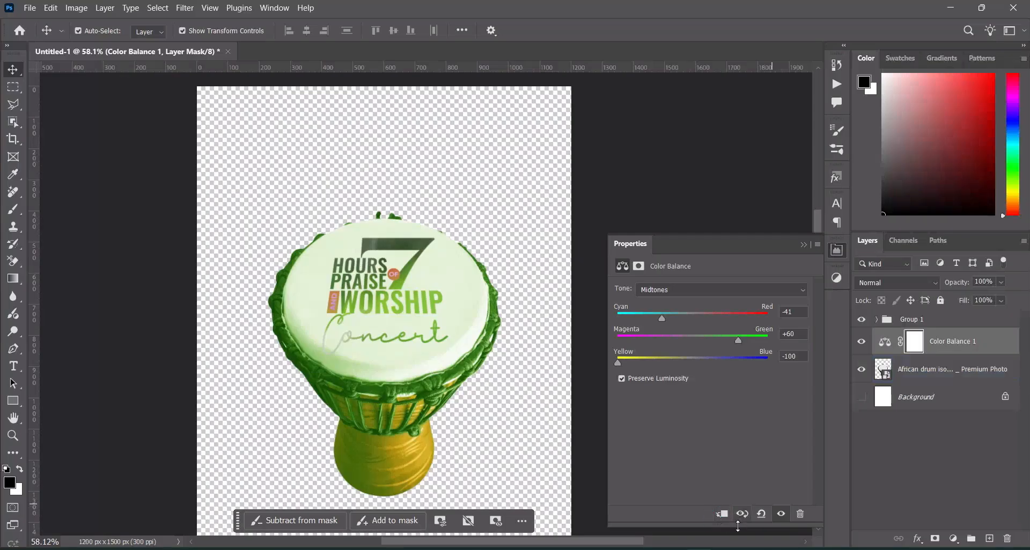
{"action": "left_click", "coordinate": [725, 511]}
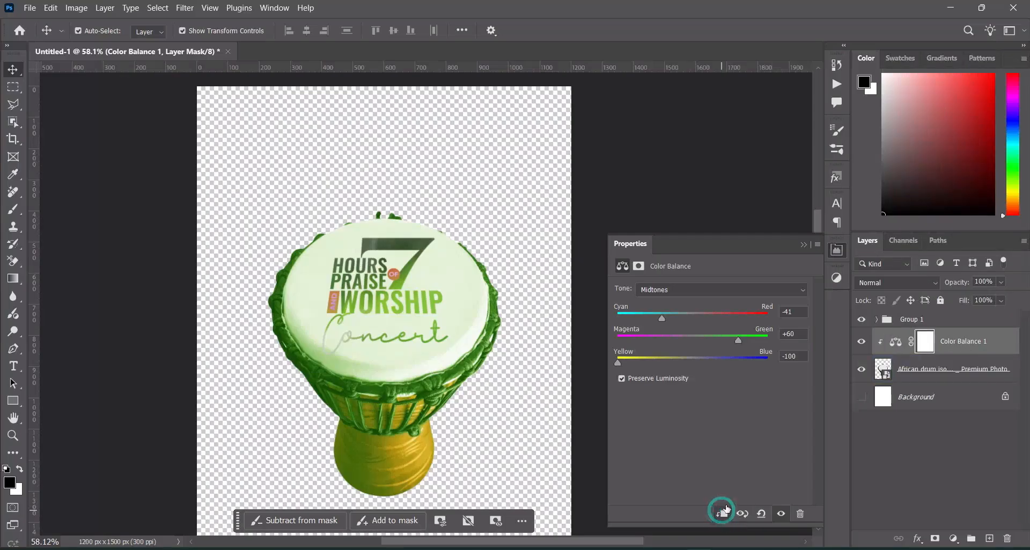
{"action": "left_click", "coordinate": [802, 245]}
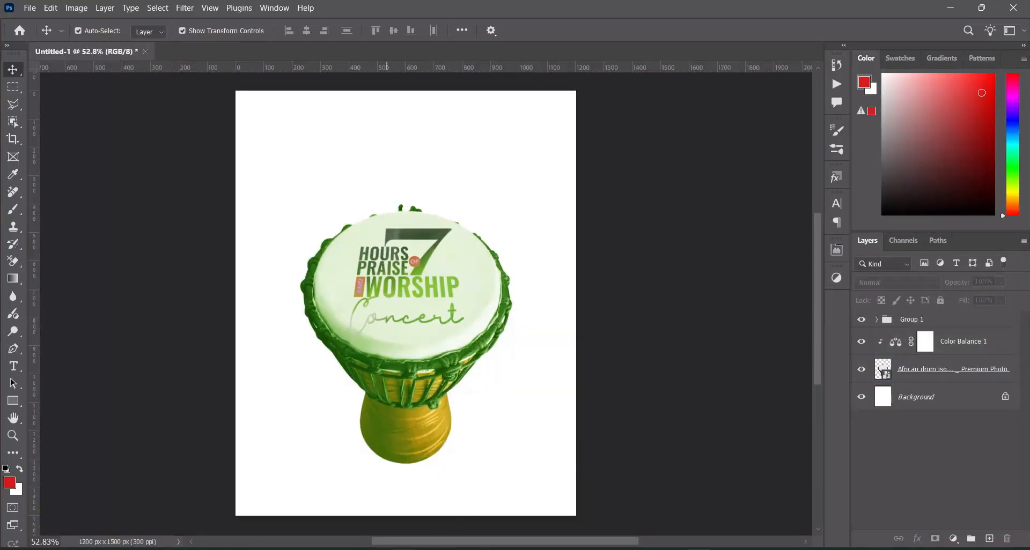
Step: Place the Resources (64) stage image from the Praise & worship concert folder and scale it to about 52.69% to cover the canvas
{"action": "left_click", "coordinate": [403, 548]}
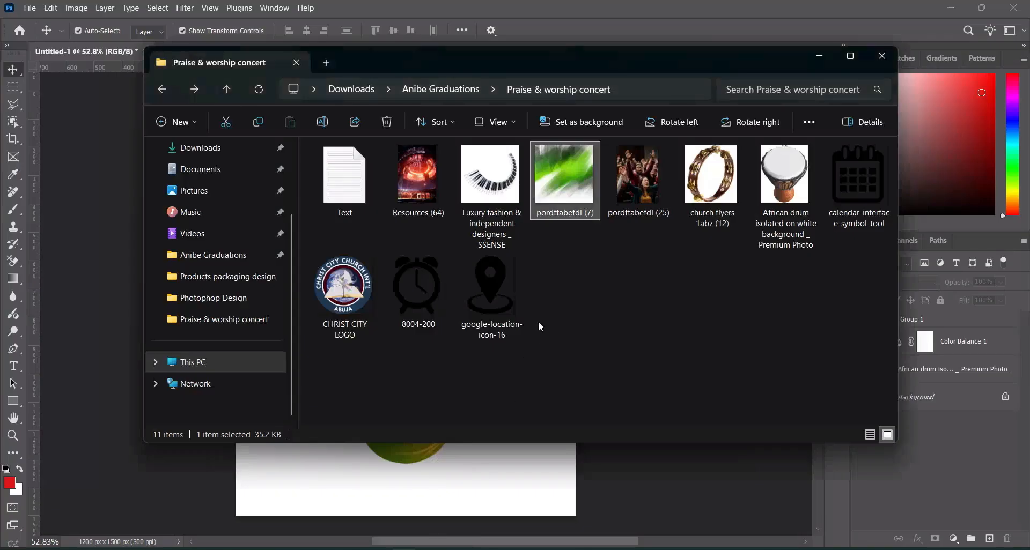
{"action": "left_click", "coordinate": [581, 310]}
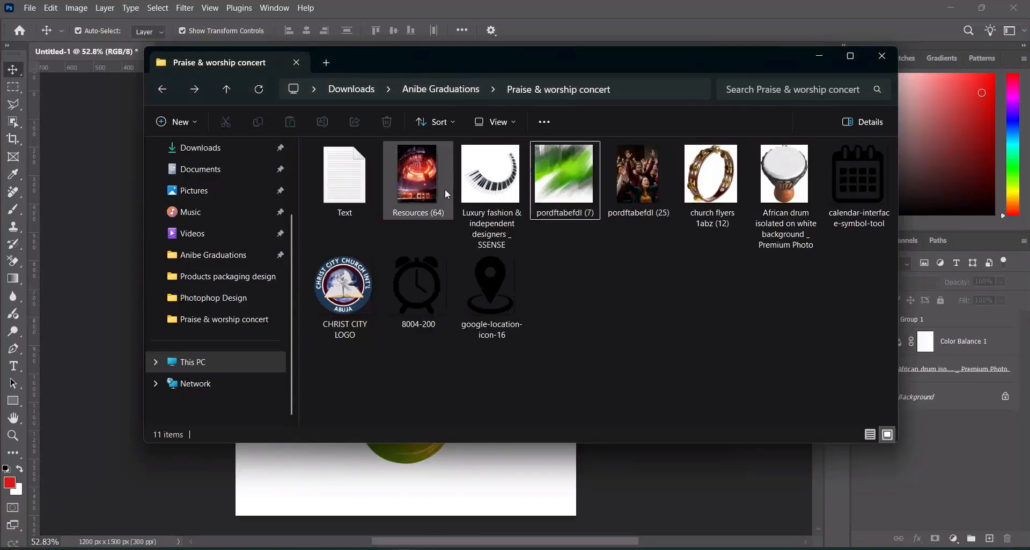
{"action": "left_click_drag", "start_coordinate": [420, 179], "coordinate": [108, 252]}
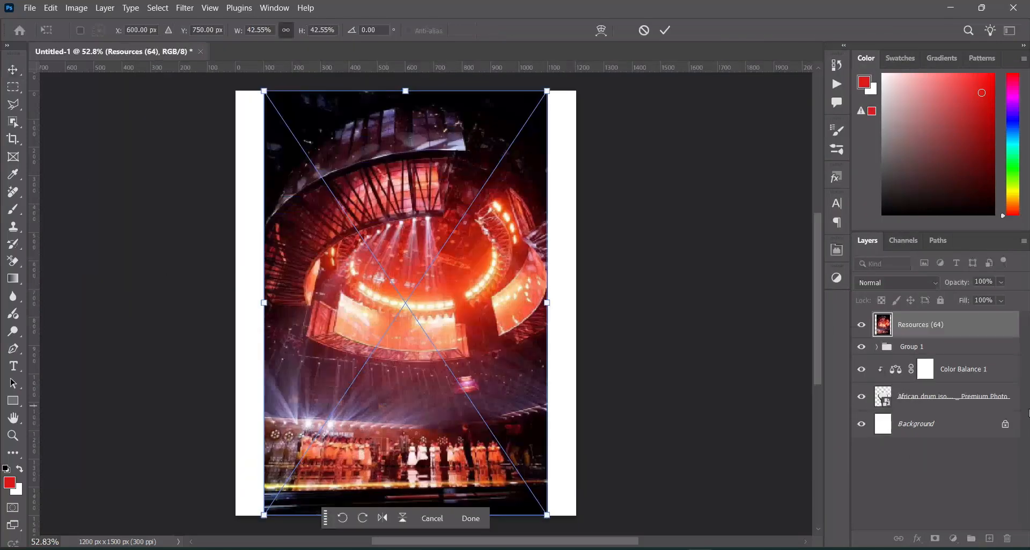
{"action": "left_click_drag", "start_coordinate": [551, 304], "coordinate": [581, 304]}
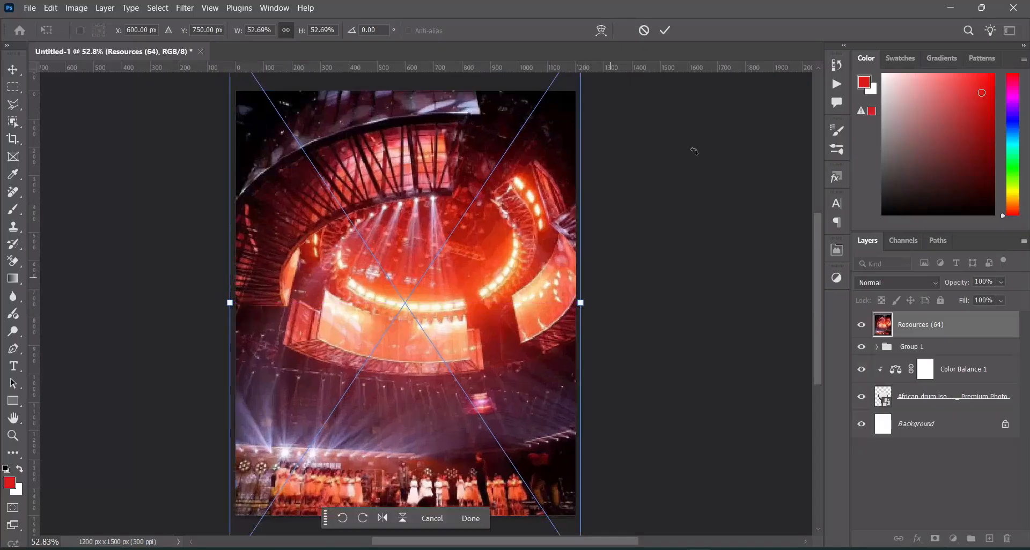
Step: Reorder the Resources (64) layer to sit between the drum and the Background, and hide it
{"action": "left_click_drag", "start_coordinate": [949, 325], "coordinate": [937, 412]}
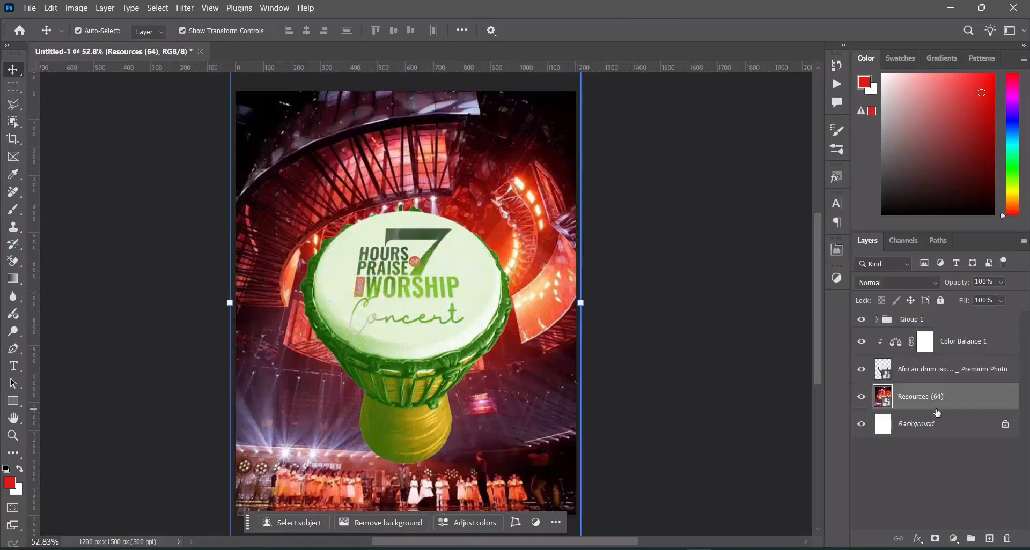
{"action": "left_click_drag", "start_coordinate": [820, 370], "coordinate": [820, 380]}
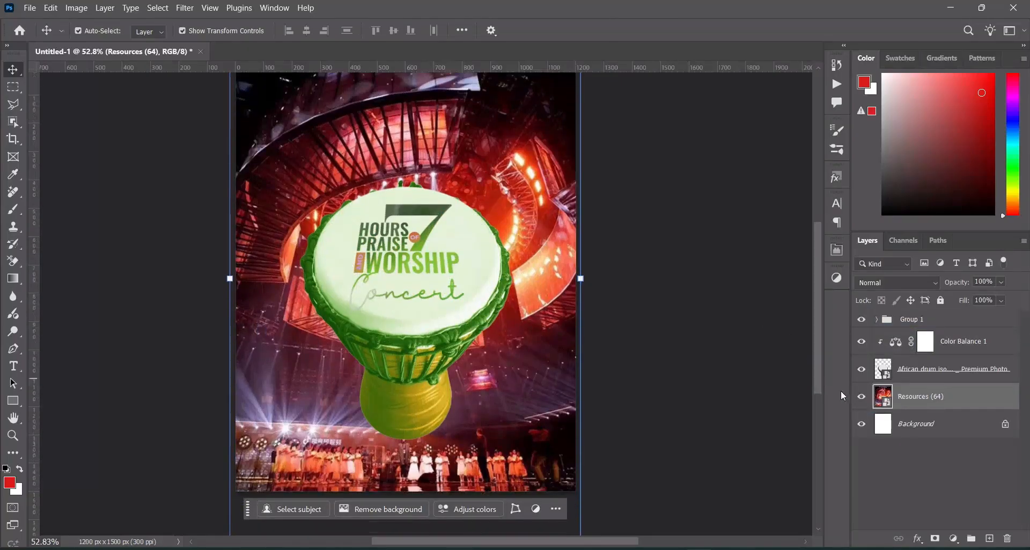
{"action": "left_click", "coordinate": [861, 396]}
Step: Add a Gradient Fill layer above the Background using the custom green-cream-green preset
{"action": "left_click", "coordinate": [939, 429]}
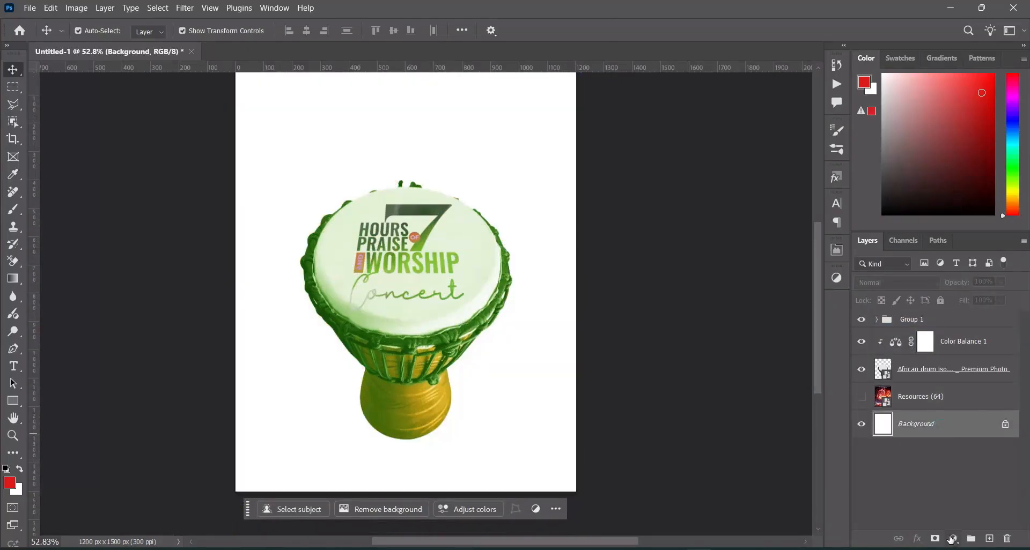
{"action": "left_click", "coordinate": [950, 538]}
{"action": "left_click", "coordinate": [967, 321]}
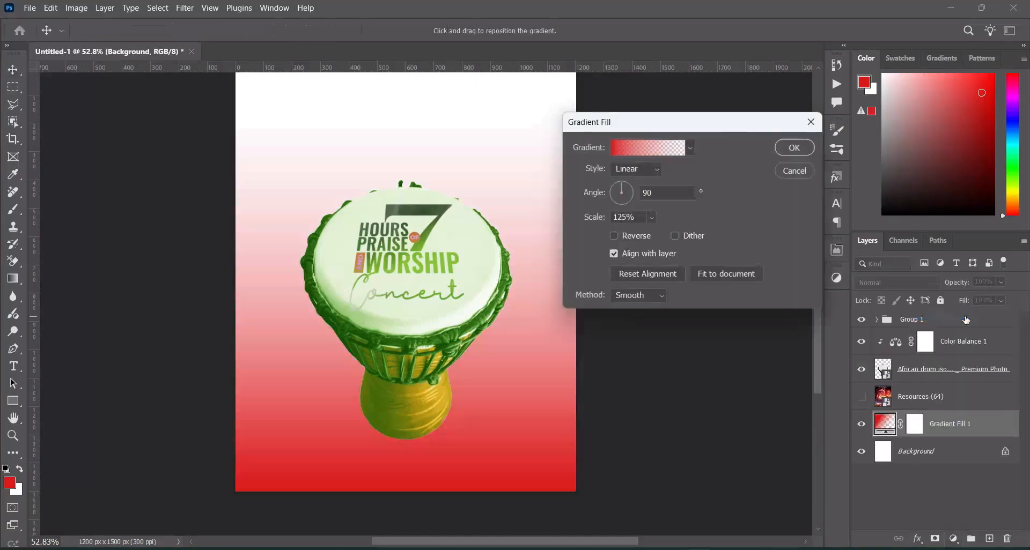
{"action": "left_click", "coordinate": [648, 149]}
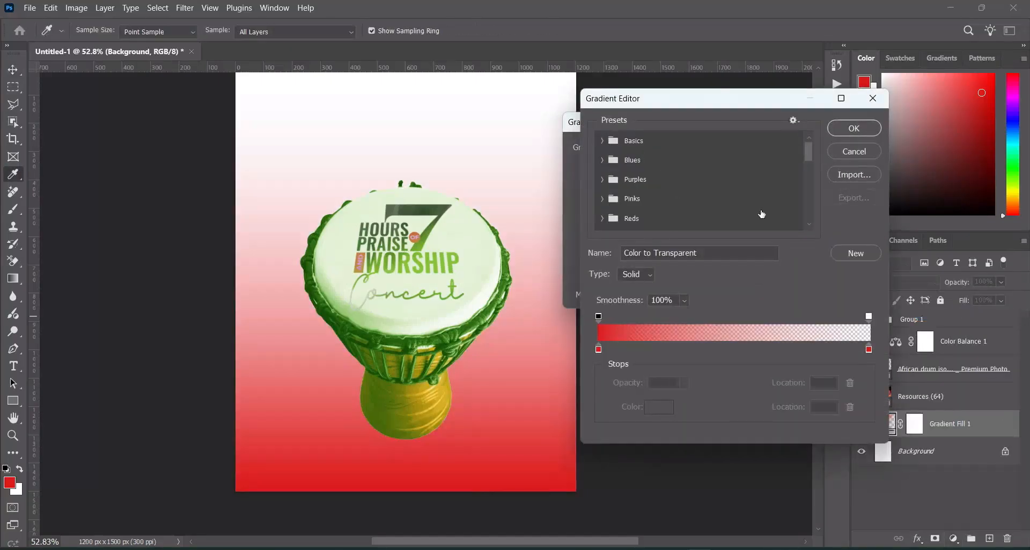
{"action": "left_click_drag", "start_coordinate": [811, 171], "coordinate": [797, 234]}
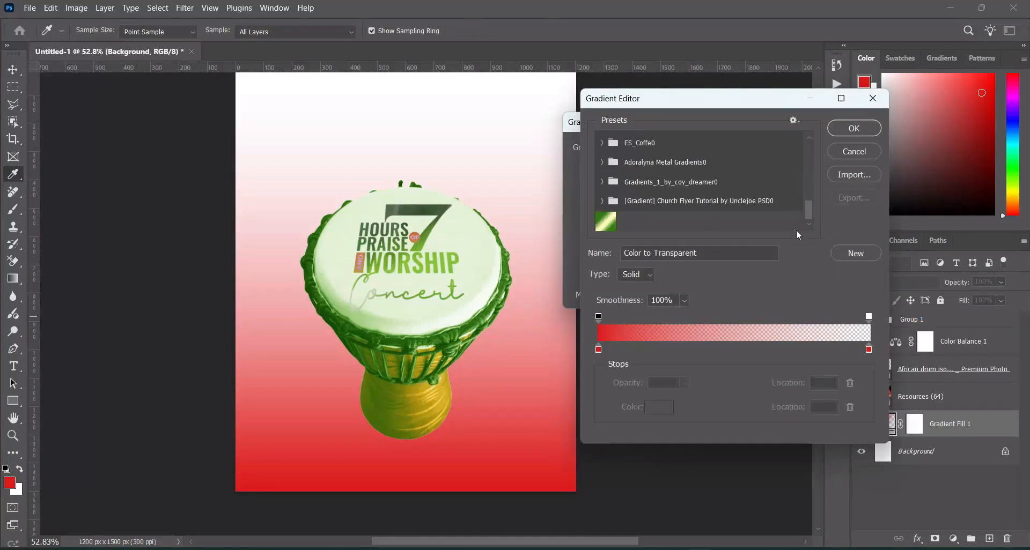
{"action": "left_click", "coordinate": [611, 222]}
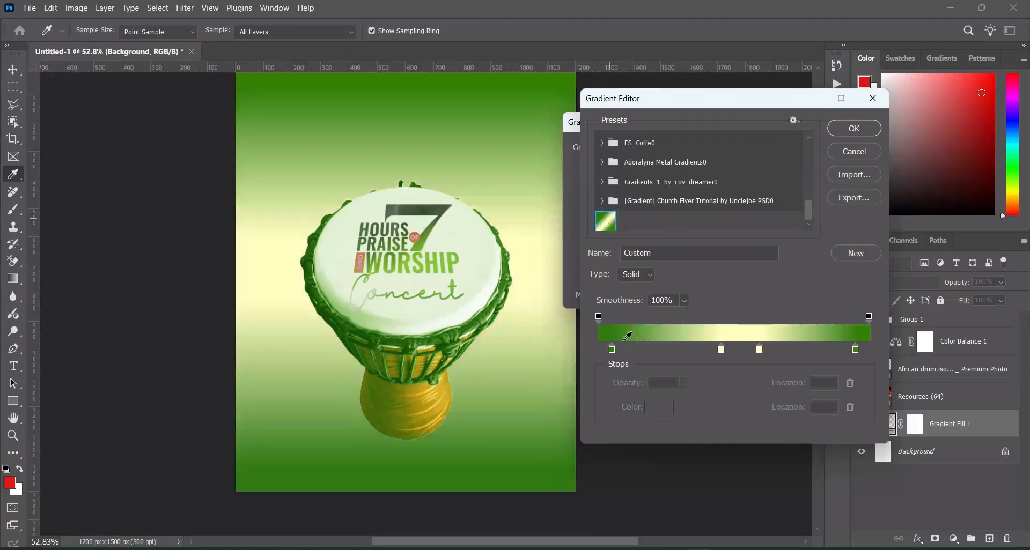
Step: Look up the gradient's hex colour codes in Text.txt and return to the Gradient Editor
{"action": "key", "text": "alt+Tab"}
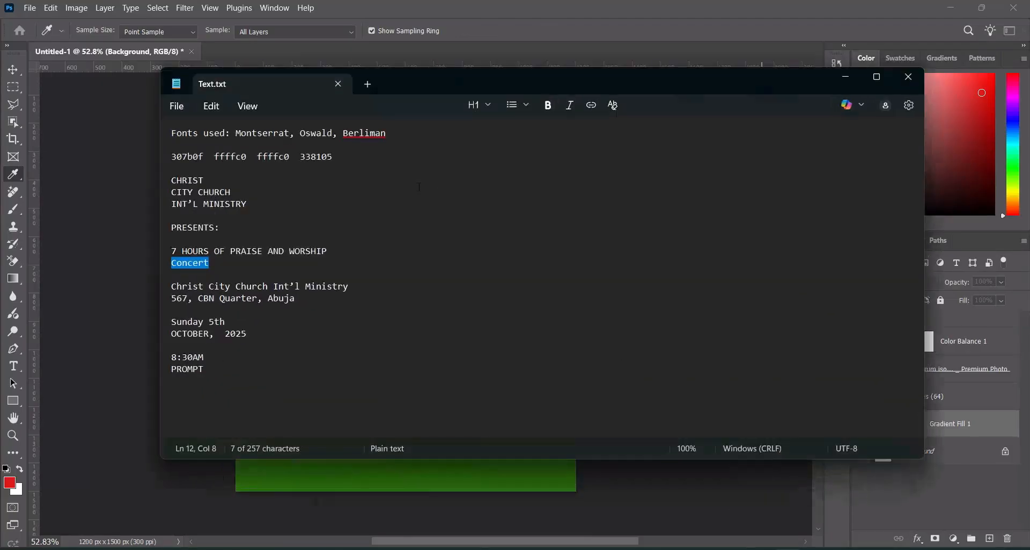
{"action": "left_click_drag", "start_coordinate": [345, 156], "coordinate": [149, 152]}
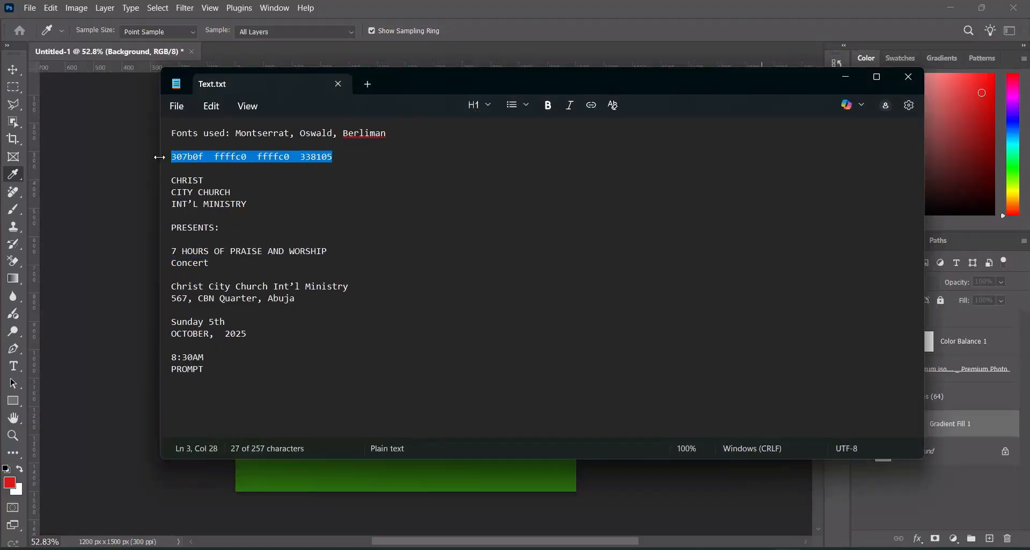
{"action": "left_click", "coordinate": [352, 176]}
{"action": "left_click", "coordinate": [845, 77]}
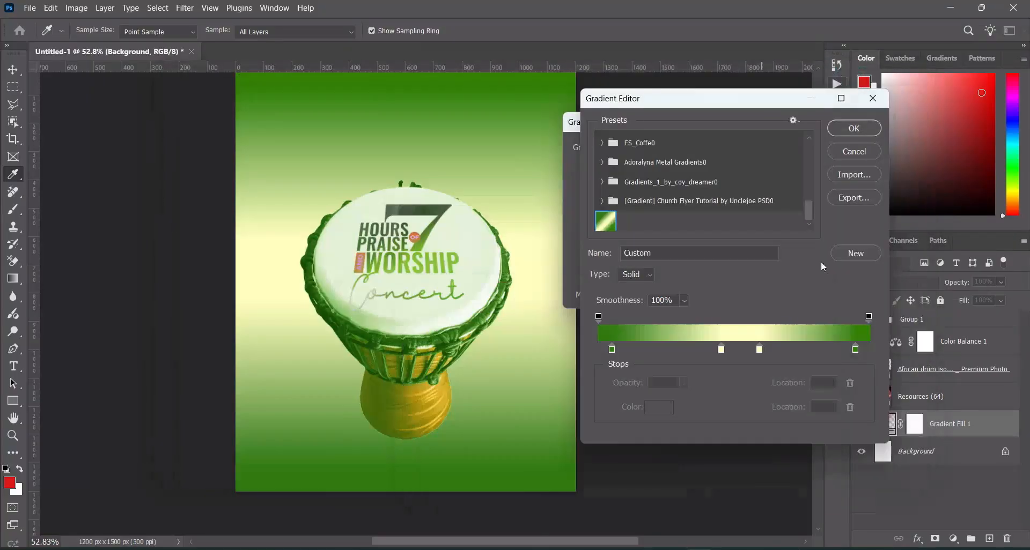
Step: Confirm the green-cream gradient fill with Linear style, a 90° angle and 125% scale
{"action": "left_click", "coordinate": [857, 130]}
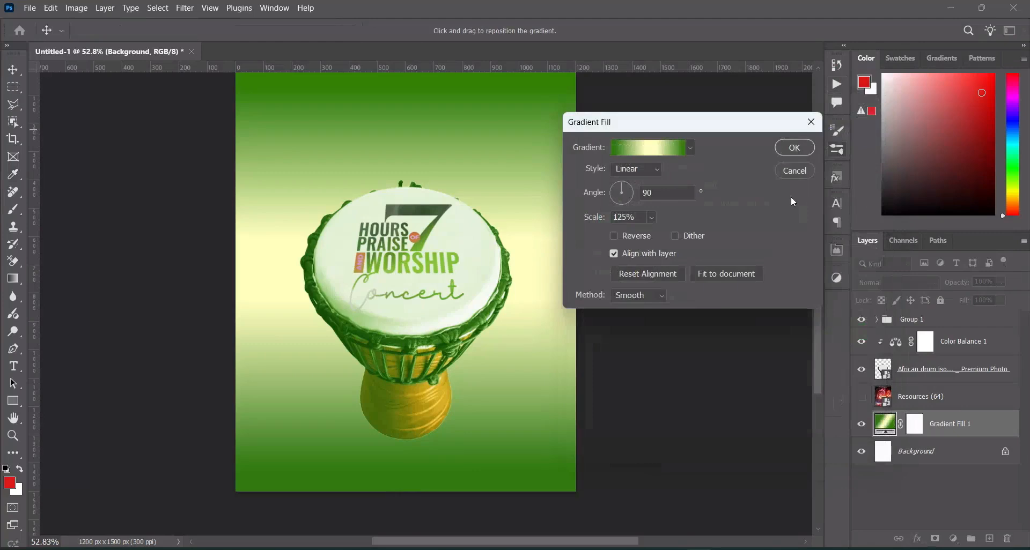
{"action": "double_click", "coordinate": [667, 189]}
{"action": "left_click_drag", "start_coordinate": [637, 220], "coordinate": [595, 220]}
{"action": "left_click", "coordinate": [799, 153]}
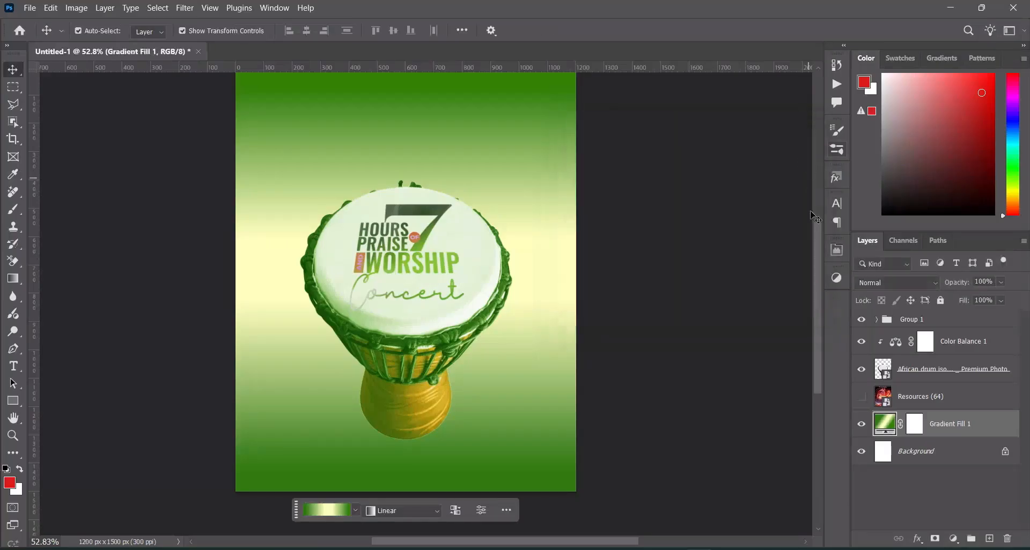
{"action": "left_click_drag", "start_coordinate": [819, 317], "coordinate": [818, 315]}
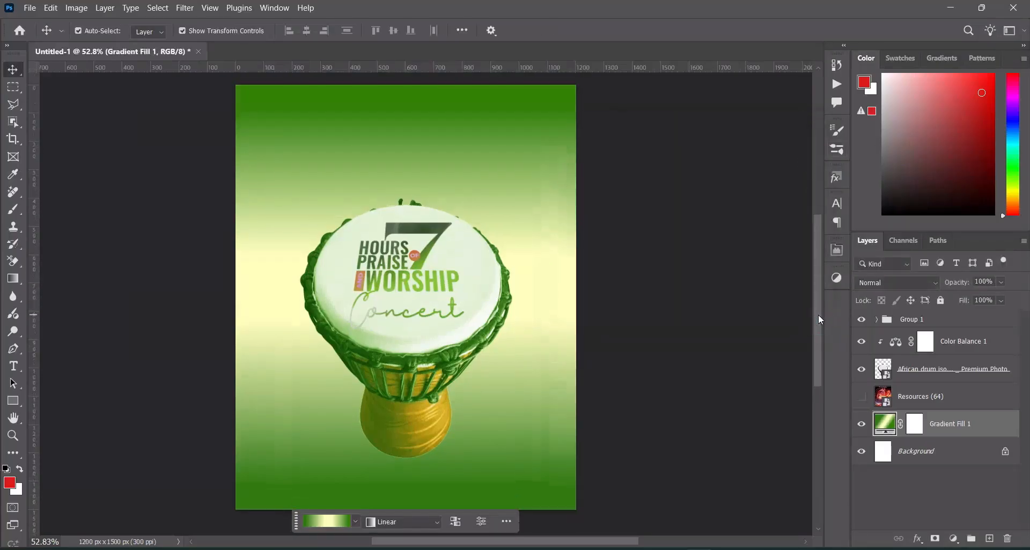
Step: Place the curved piano keys image from the project folder above the gradient fill, scaled to 48% at X 603, Y 900 px
{"action": "key", "text": "alt+Tab"}
{"action": "left_click_drag", "start_coordinate": [490, 177], "coordinate": [124, 363]}
{"action": "left_click_drag", "start_coordinate": [451, 396], "coordinate": [498, 456]}
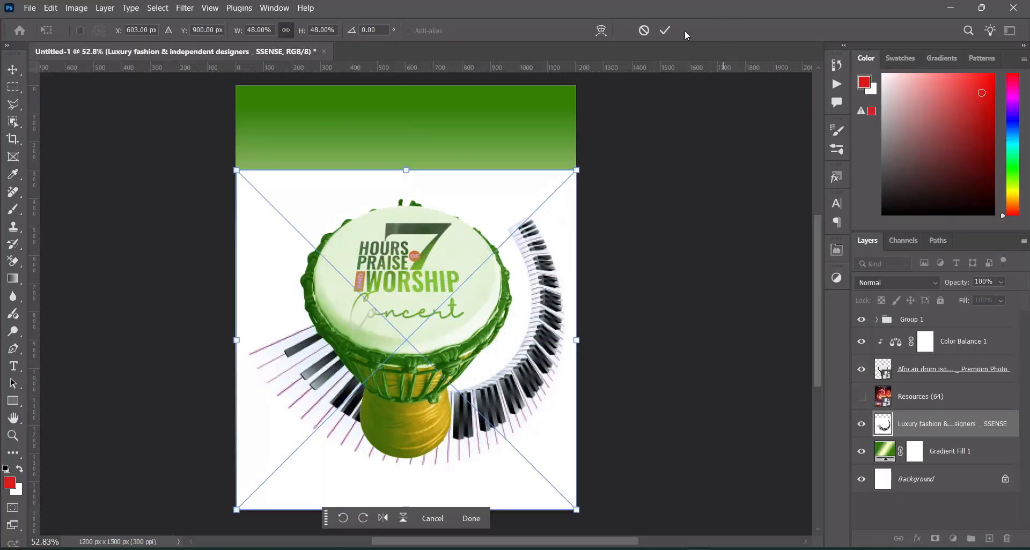
{"action": "left_click", "coordinate": [665, 30]}
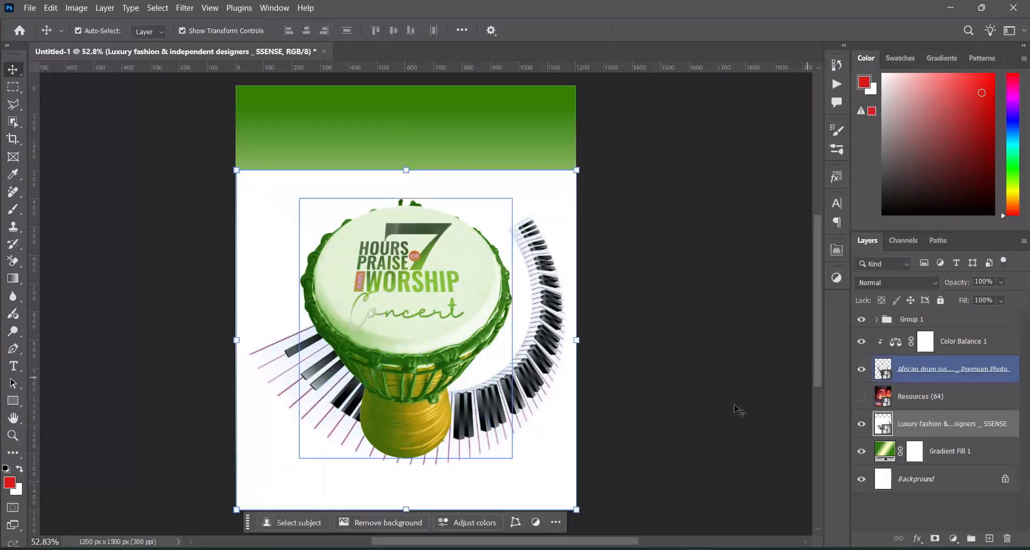
Step: Enlarge the piano keys image to 48.83% and position it at X 600, Y 889.60 px
{"action": "left_click_drag", "start_coordinate": [406, 171], "coordinate": [406, 165]}
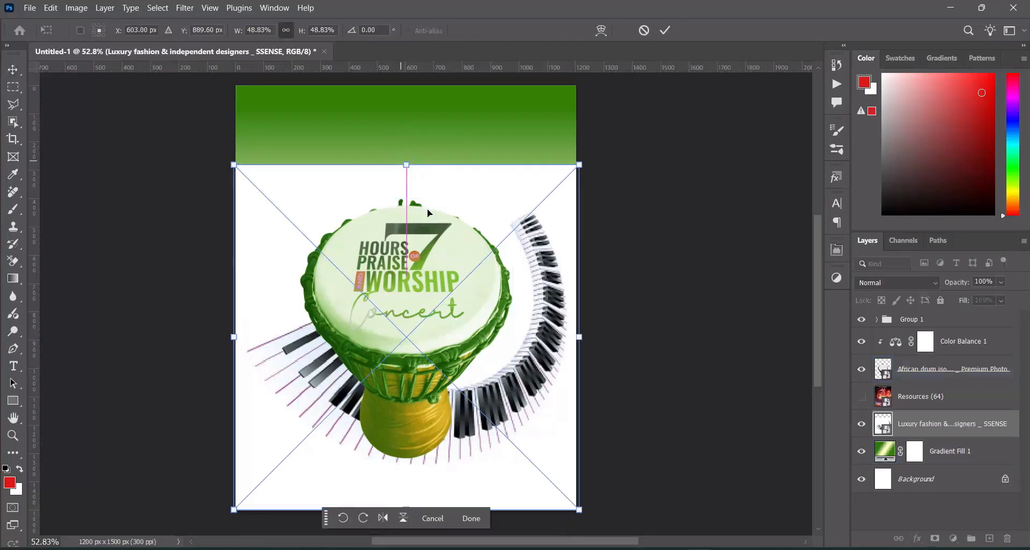
{"action": "left_click_drag", "start_coordinate": [467, 283], "coordinate": [465, 283]}
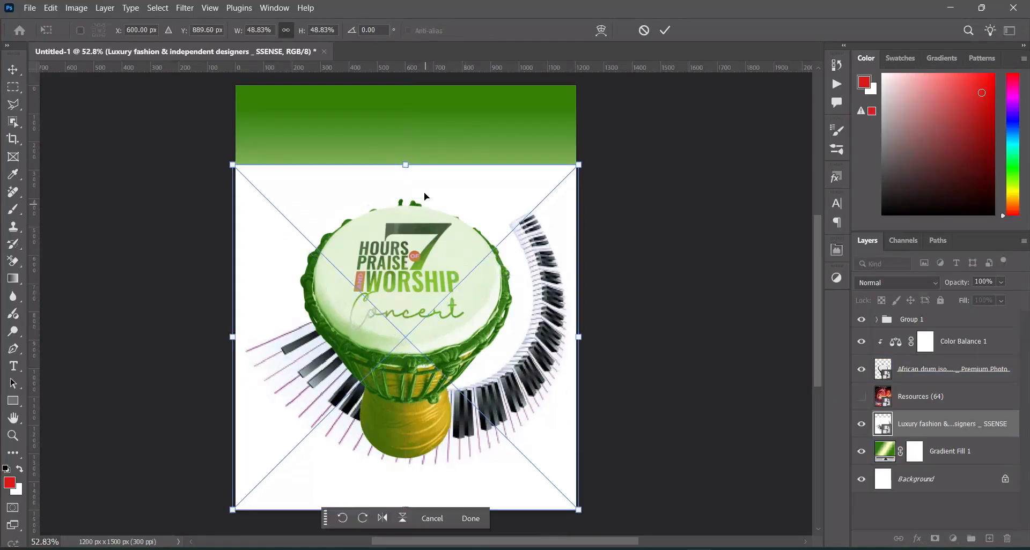
{"action": "left_click", "coordinate": [666, 31]}
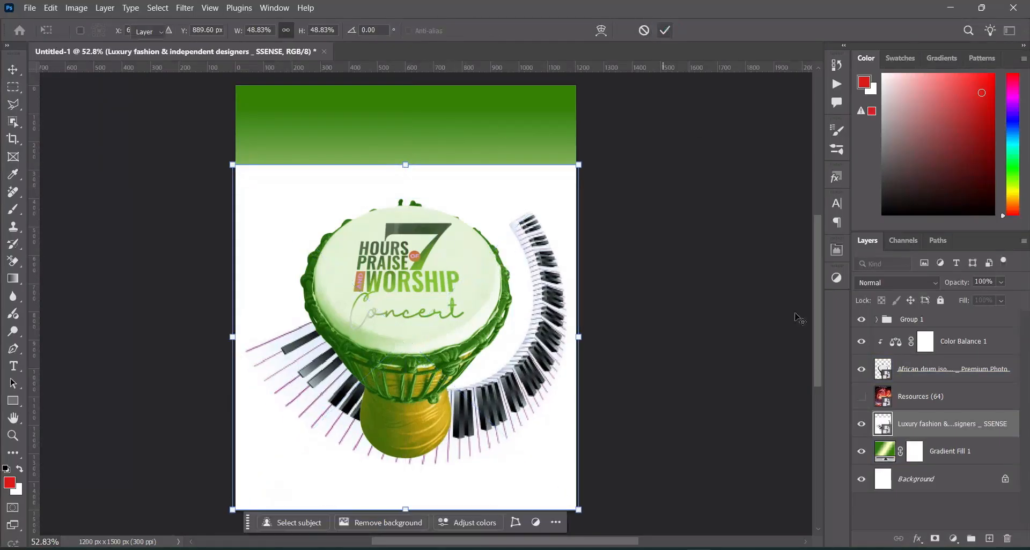
Step: Add a layer mask to the piano keys layer and fade its upper edge with a vertical linear black-to-transparent gradient ending near the drum's base
{"action": "left_click", "coordinate": [979, 425]}
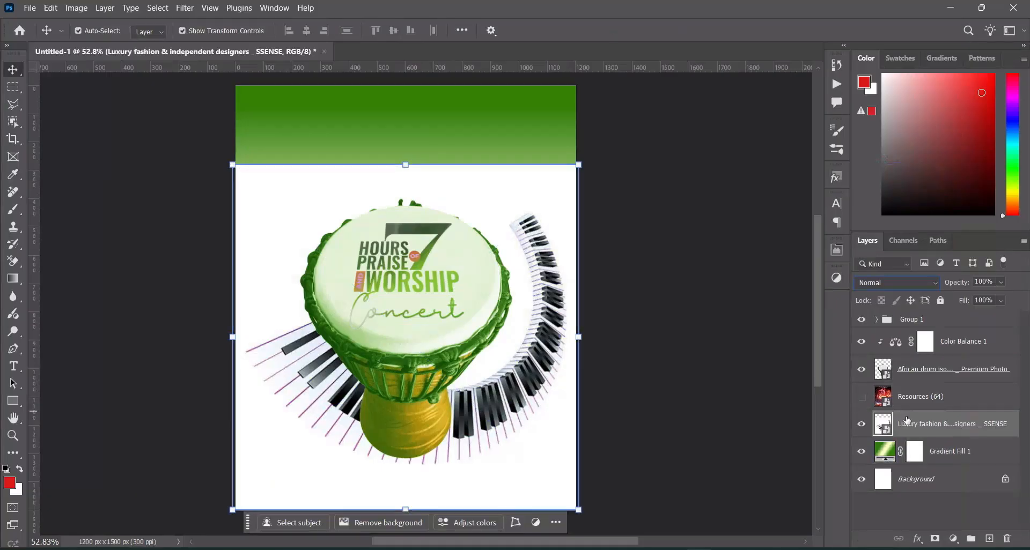
{"action": "left_click", "coordinate": [934, 538]}
{"action": "left_click", "coordinate": [13, 279]}
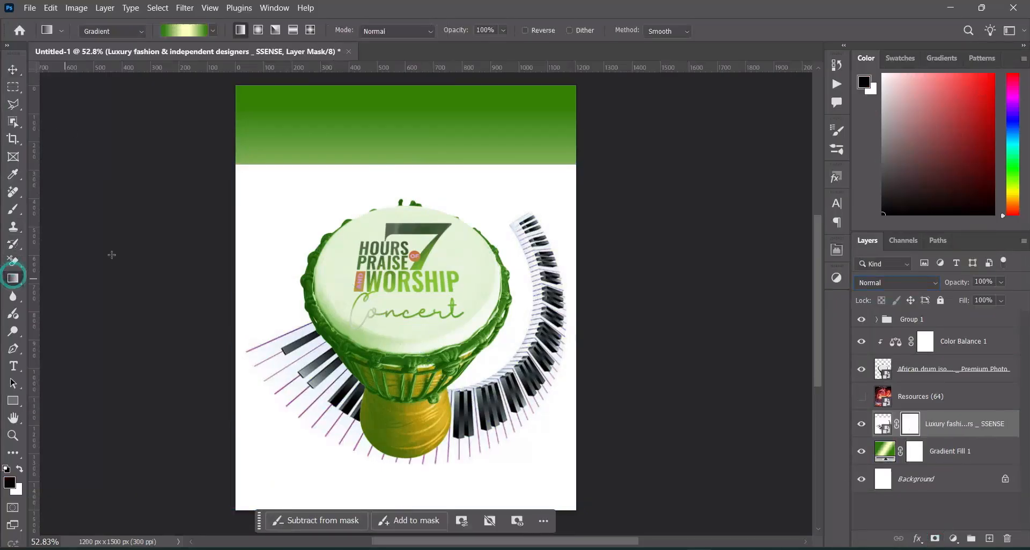
{"action": "left_click", "coordinate": [181, 33]}
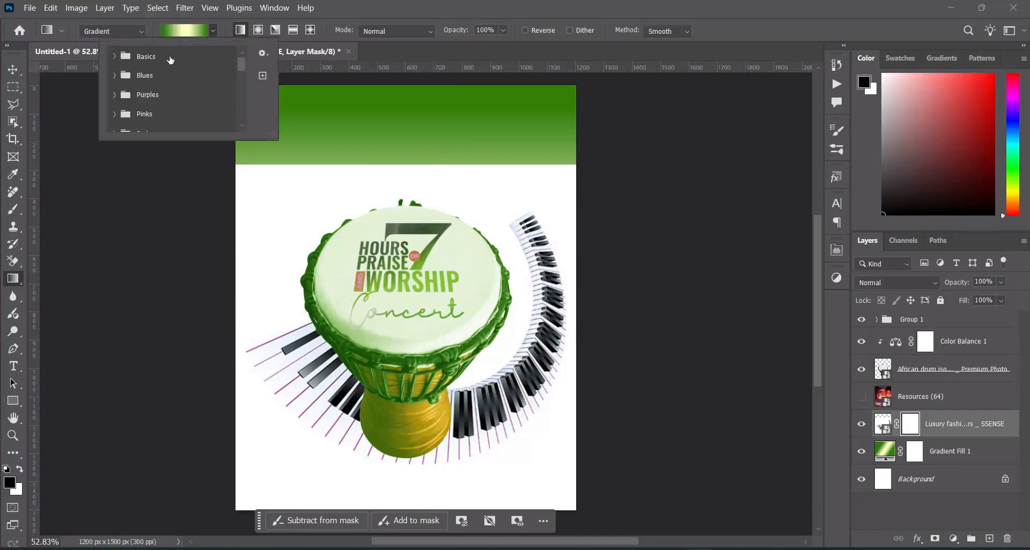
{"action": "left_click", "coordinate": [122, 62]}
{"action": "left_click", "coordinate": [153, 80]}
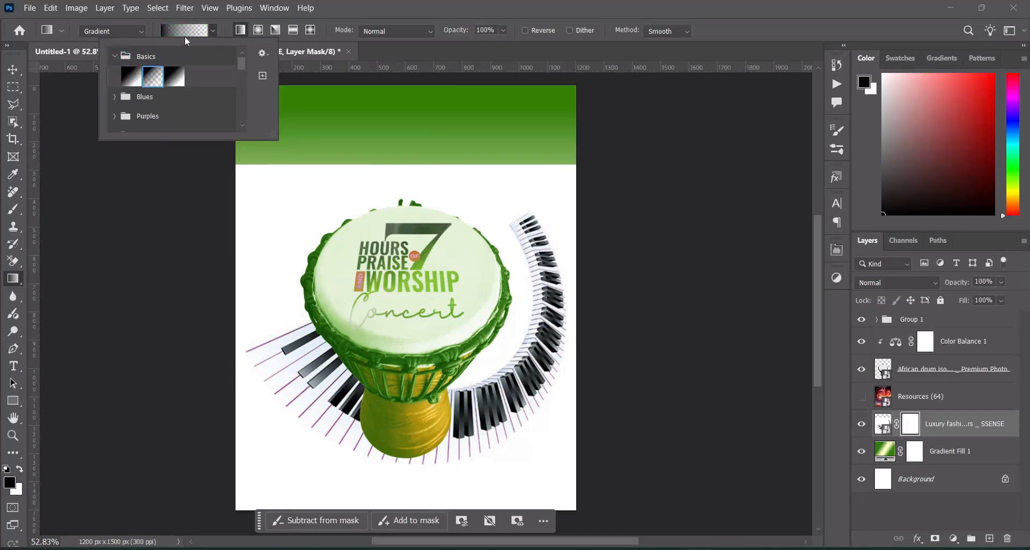
{"action": "left_click", "coordinate": [188, 33]}
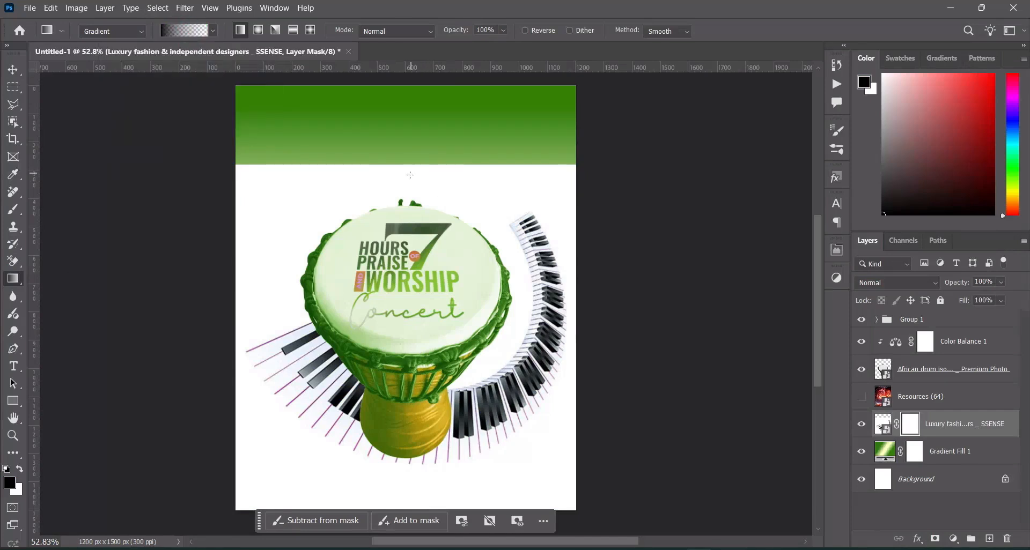
{"action": "left_click_drag", "start_coordinate": [408, 175], "coordinate": [405, 398]}
{"action": "left_click_drag", "start_coordinate": [411, 181], "coordinate": [407, 199]}
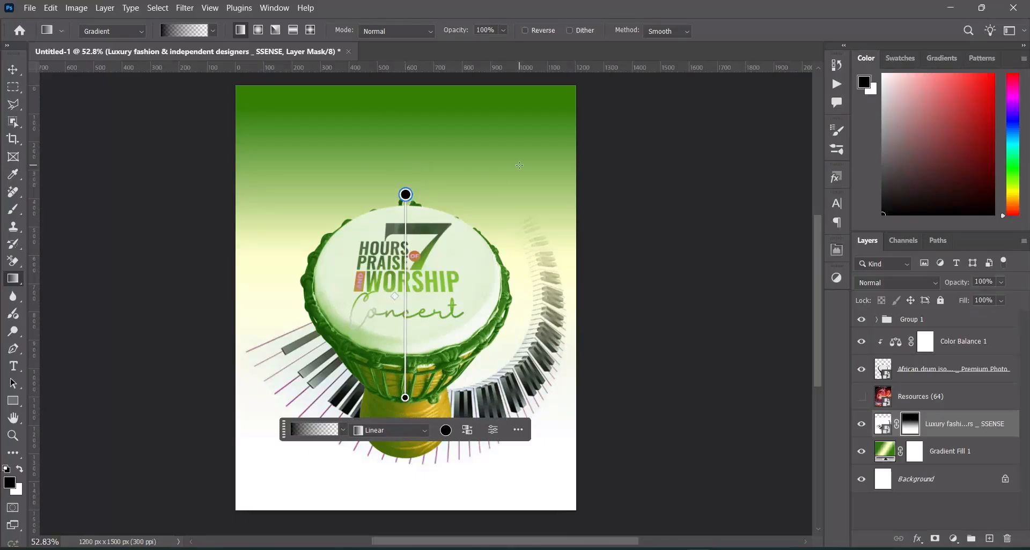
{"action": "left_click", "coordinate": [13, 69]}
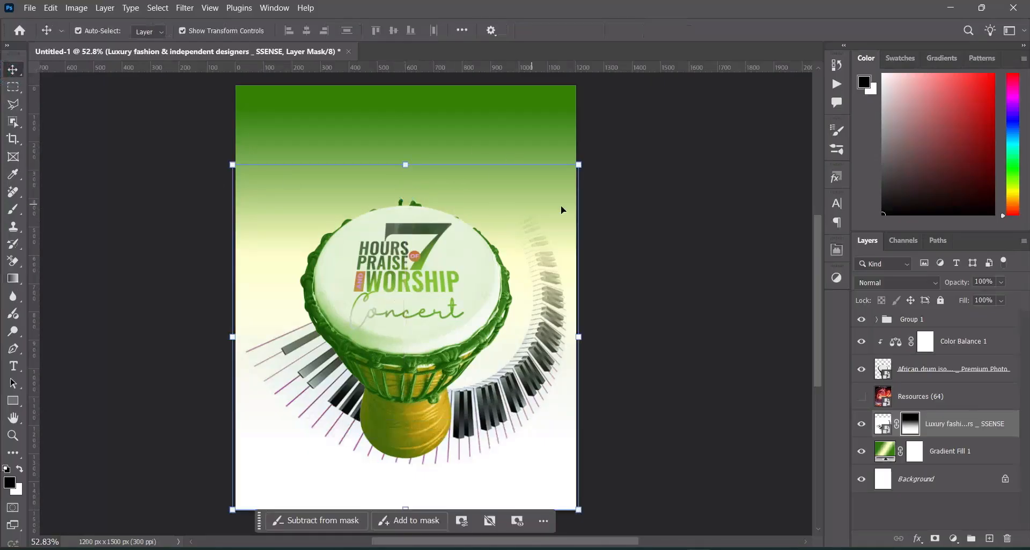
{"action": "left_click", "coordinate": [375, 196]}
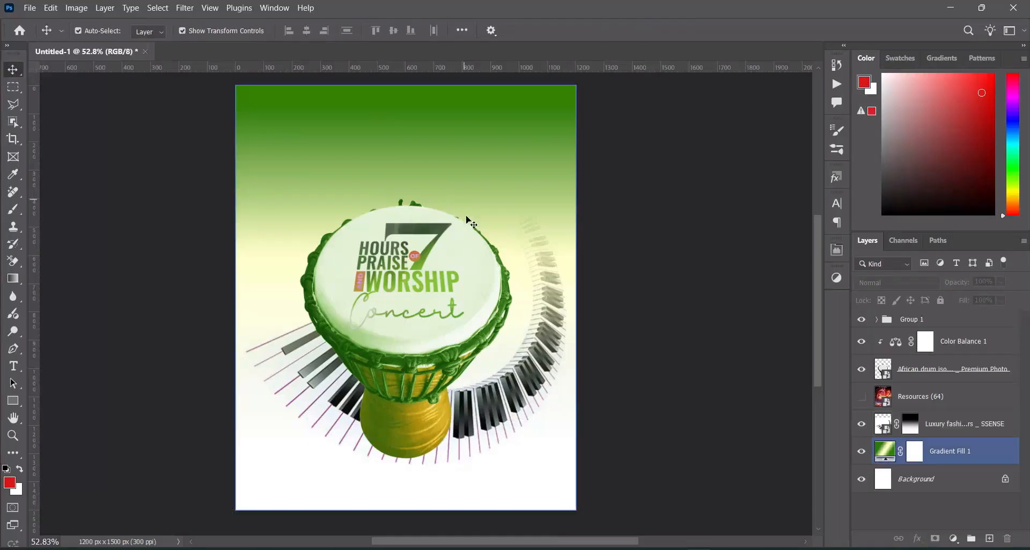
{"action": "left_click", "coordinate": [397, 223]}
{"action": "left_click", "coordinate": [404, 228]}
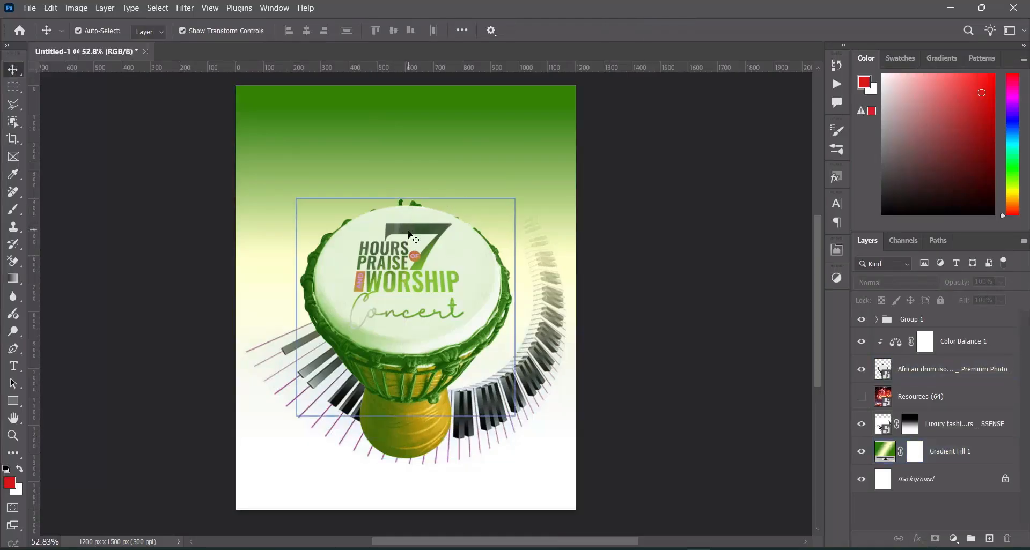
{"action": "left_click", "coordinate": [414, 244]}
{"action": "left_click", "coordinate": [534, 268]}
{"action": "left_click", "coordinate": [809, 406]}
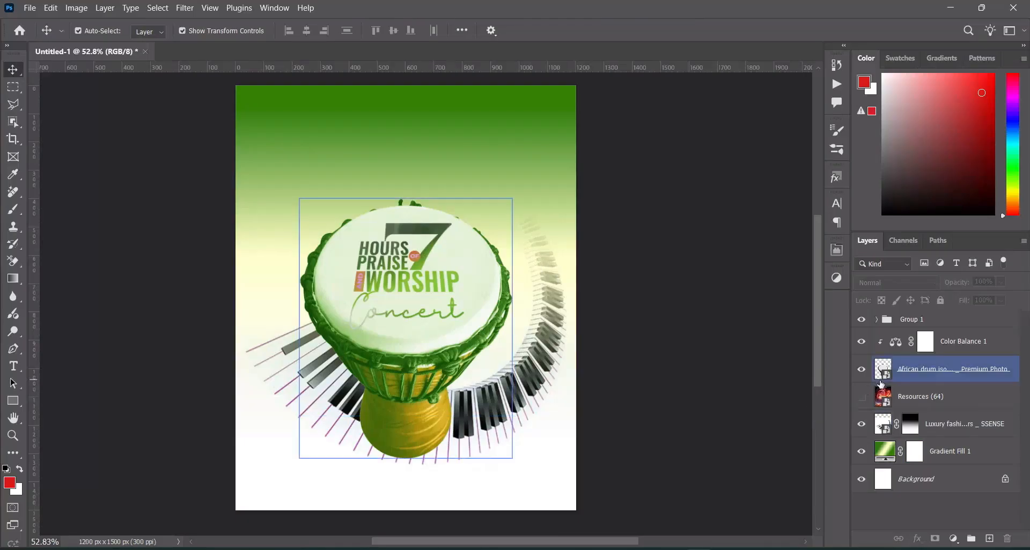
Step: Tint the piano keys green with a clipped Color Balance adjustment, midtones at Cyan-Red -77, Magenta-Green +78 and Yellow-Blue -40
{"action": "left_click", "coordinate": [943, 426]}
{"action": "left_click", "coordinate": [953, 538]}
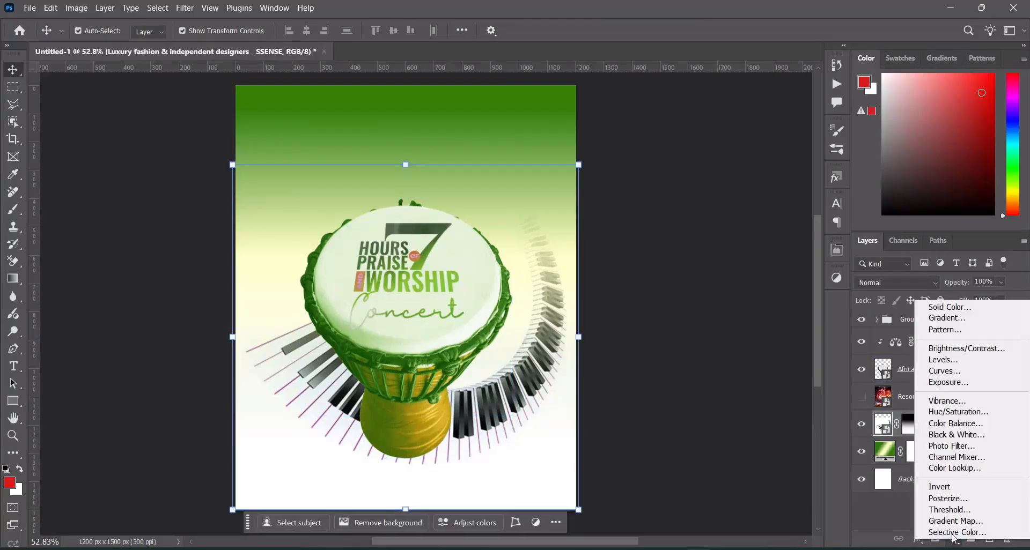
{"action": "left_click", "coordinate": [942, 424]}
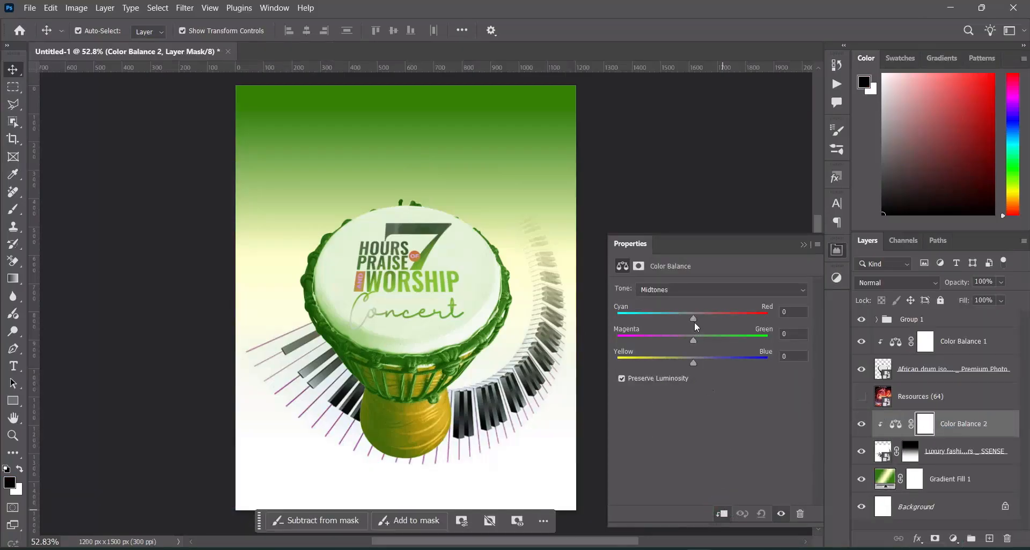
{"action": "left_click", "coordinate": [792, 311]}
{"action": "type", "text": "-77"}
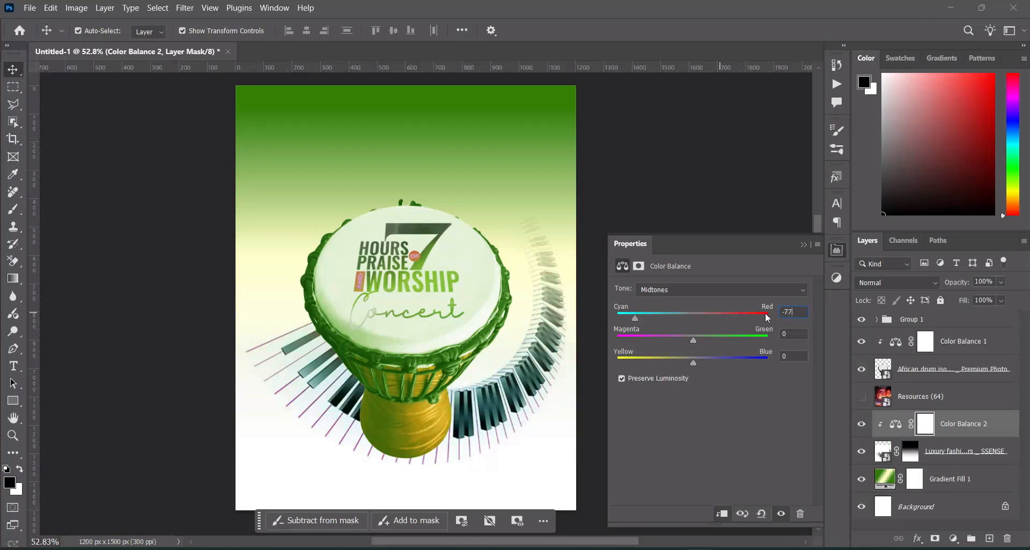
{"action": "left_click", "coordinate": [792, 333]}
{"action": "type", "text": "+78"}
{"action": "left_click", "coordinate": [793, 356]}
{"action": "type", "text": "-40"}
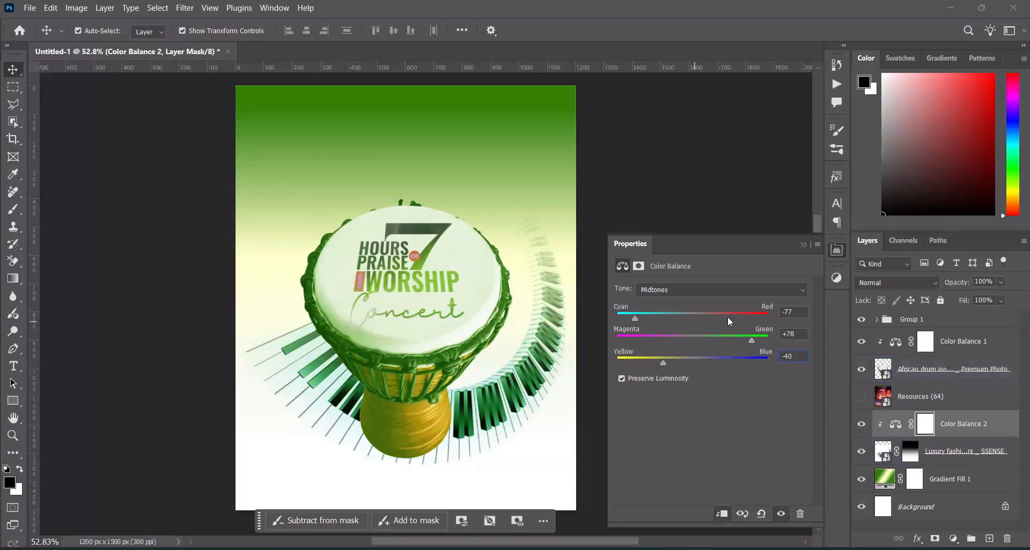
{"action": "left_click", "coordinate": [807, 247]}
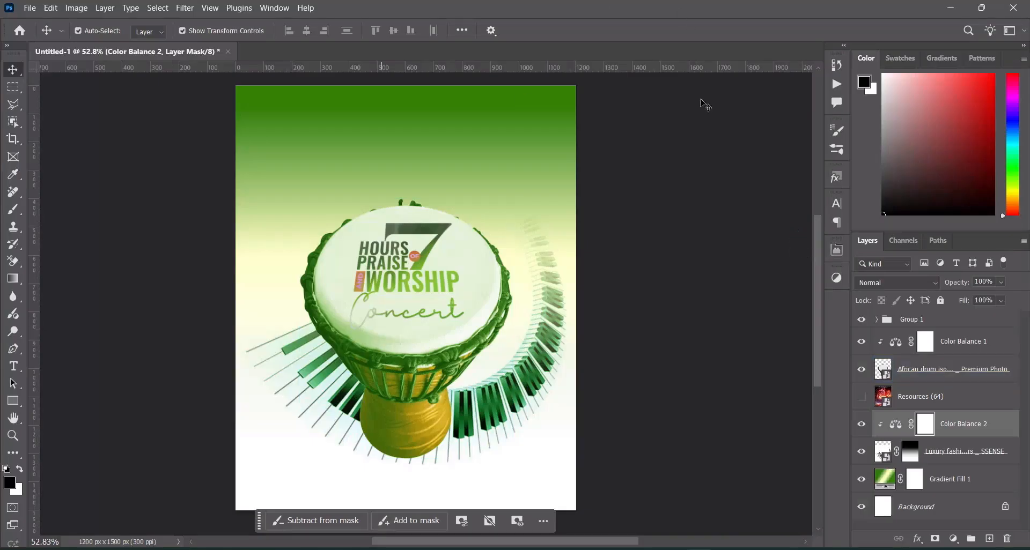
Step: Show the Resources (64) stage photo layer and set its blend mode to Soft Light
{"action": "left_click", "coordinate": [861, 397]}
{"action": "left_click", "coordinate": [925, 397]}
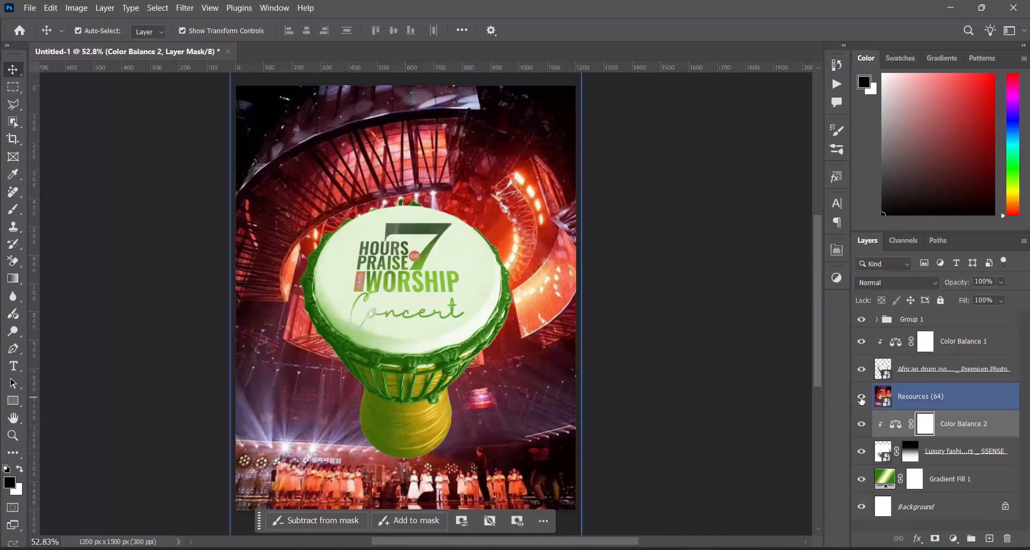
{"action": "left_click", "coordinate": [902, 283]}
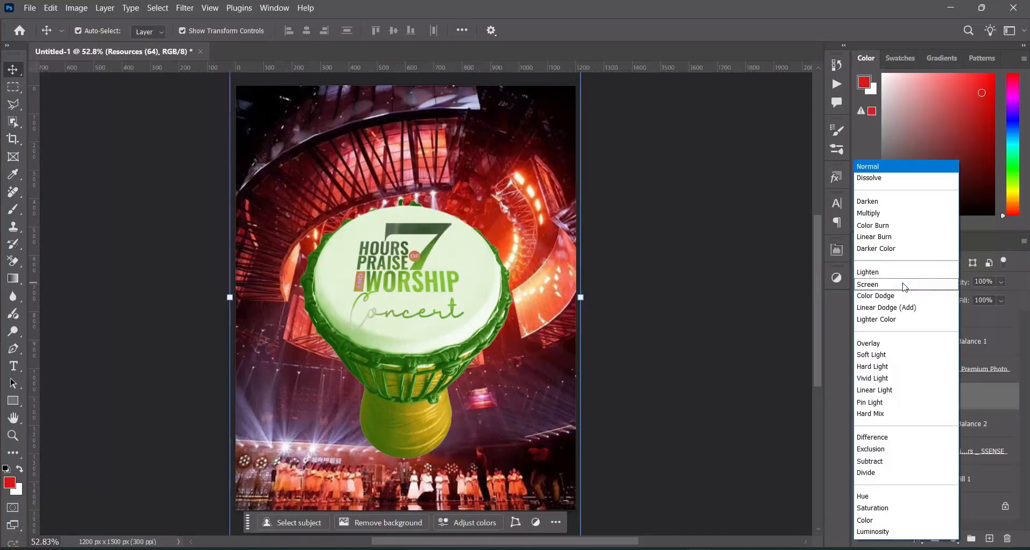
{"action": "left_click", "coordinate": [888, 355]}
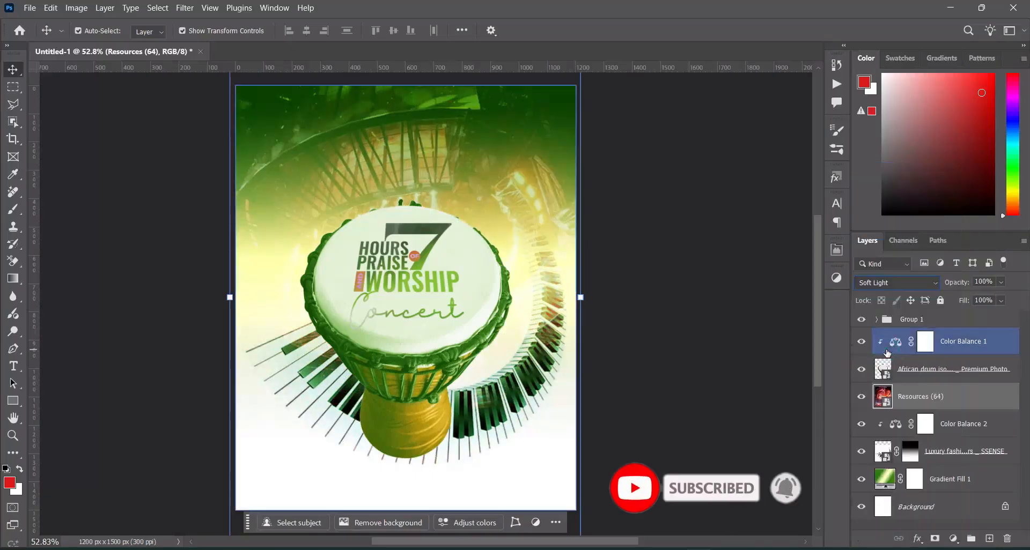
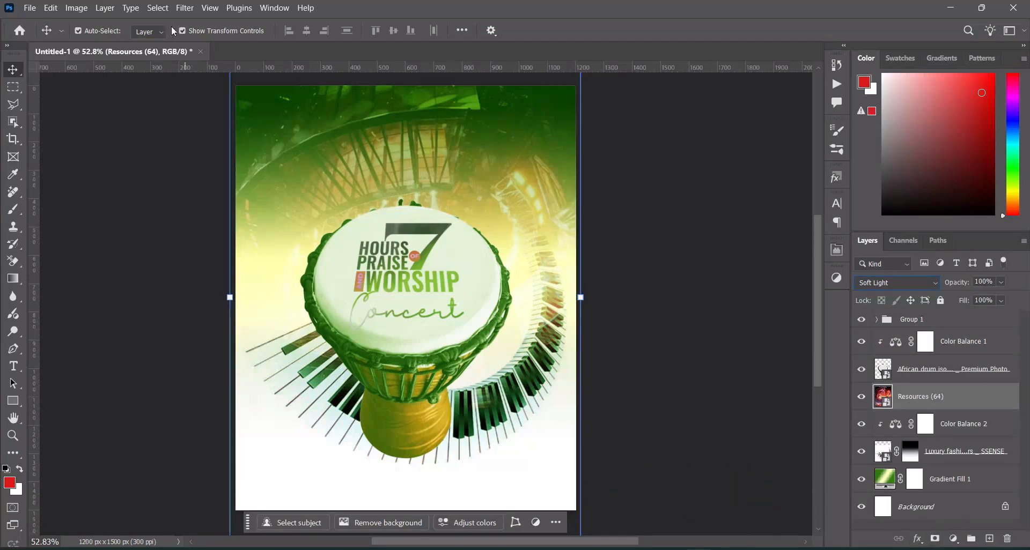
Step: Apply a Gaussian Blur with a 4.2-pixel radius to the Resources (64) stage photo and deselect the layer
{"action": "left_click", "coordinate": [185, 7]}
{"action": "mouse_move", "coordinate": [301, 159]}
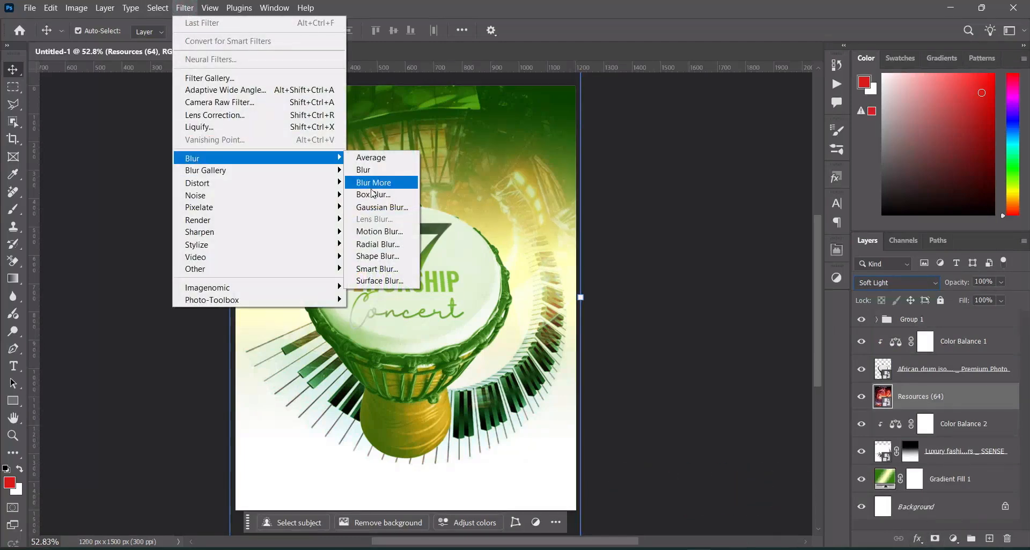
{"action": "left_click", "coordinate": [377, 209]}
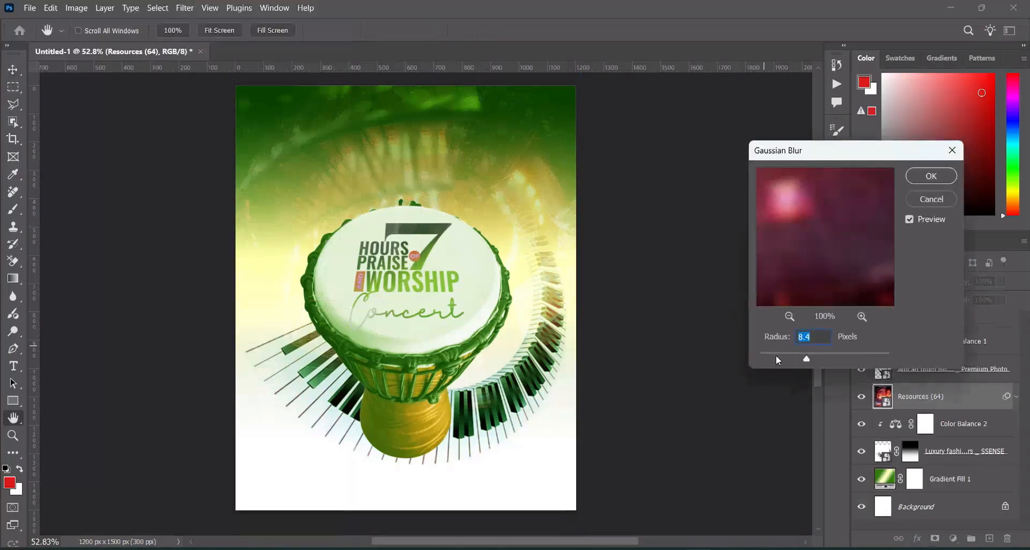
{"action": "left_click_drag", "start_coordinate": [801, 358], "coordinate": [790, 356]}
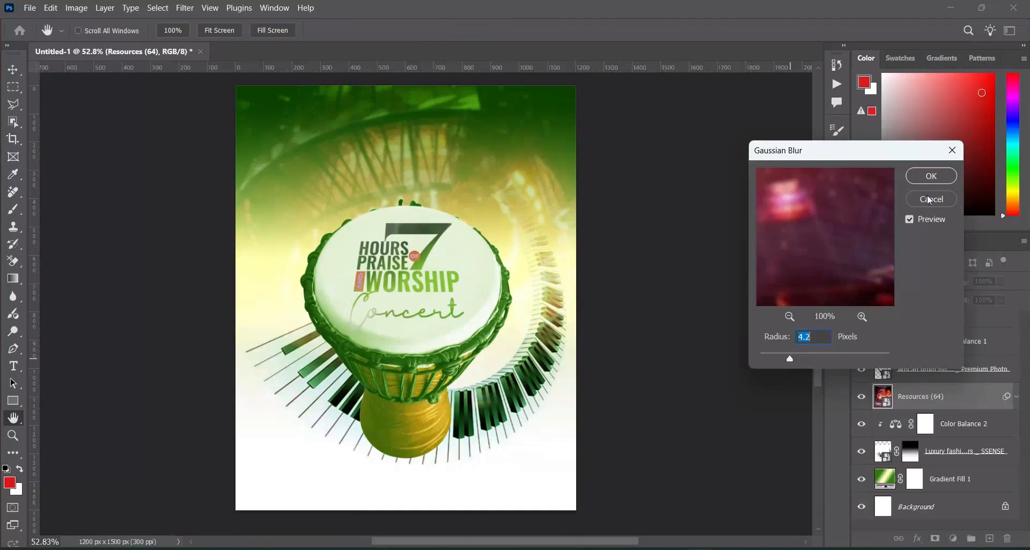
{"action": "left_click", "coordinate": [931, 175]}
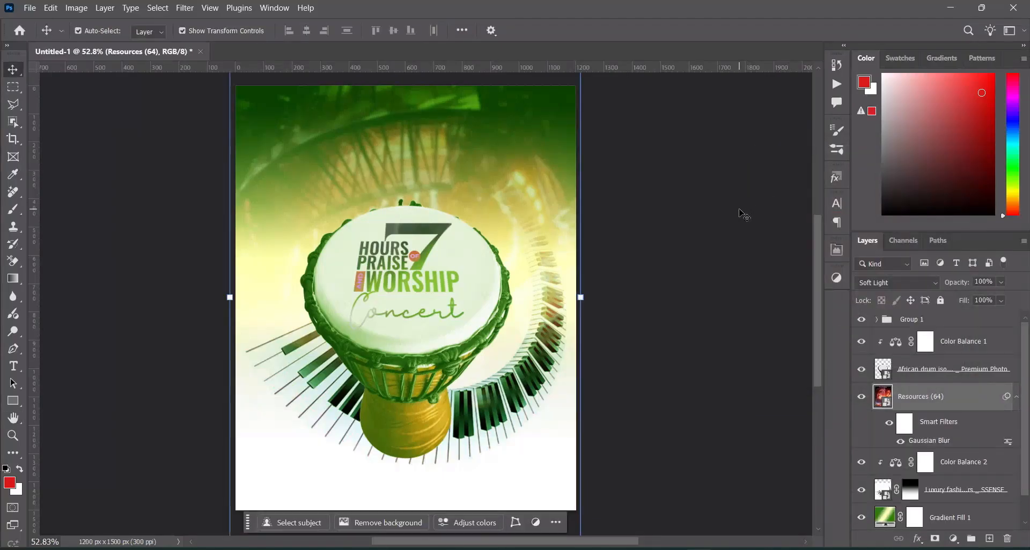
{"action": "left_click", "coordinate": [732, 223]}
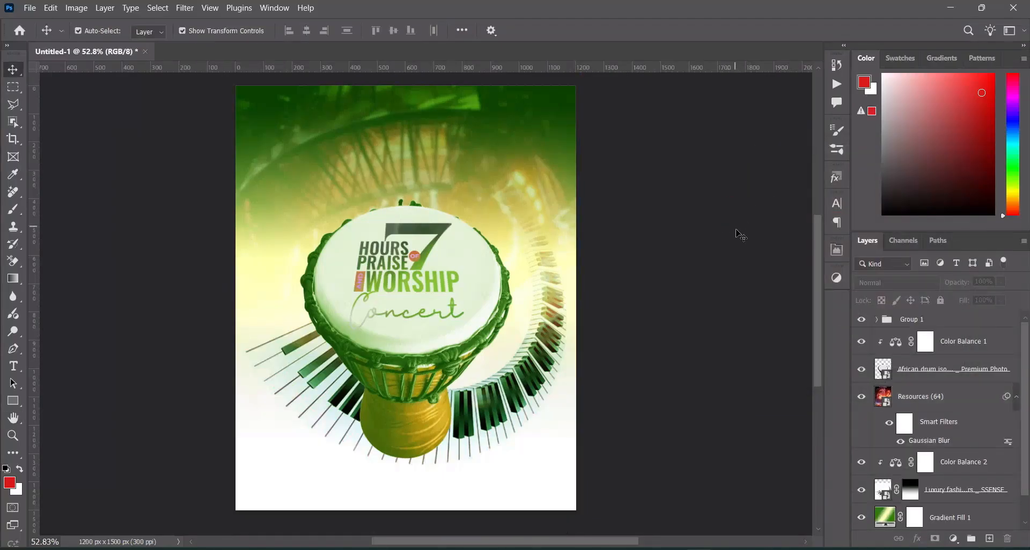
Step: Place the worshipping crowd image pordftabefdl (25) from the Praise & worship concert folder onto the flyer
{"action": "left_click", "coordinate": [818, 334]}
{"action": "mouse_move", "coordinate": [818, 333]}
{"action": "left_mouse_down"}
{"action": "mouse_move", "coordinate": [818, 317]}
{"action": "mouse_move", "coordinate": [818, 331]}
{"action": "left_mouse_up"}
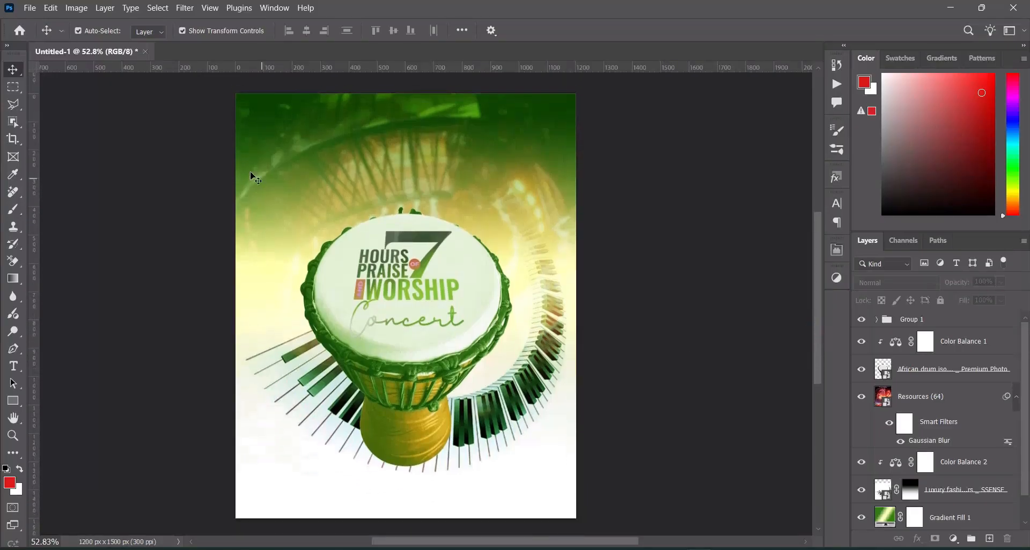
{"action": "left_click", "coordinate": [402, 481]}
{"action": "left_click", "coordinate": [418, 549]}
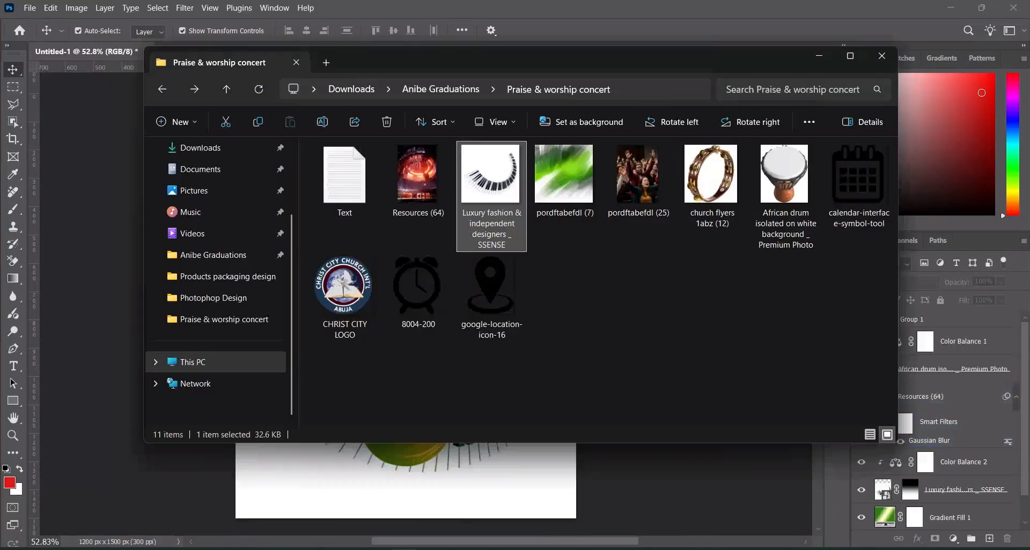
{"action": "left_click", "coordinate": [602, 348]}
{"action": "left_click_drag", "start_coordinate": [634, 183], "coordinate": [208, 285]}
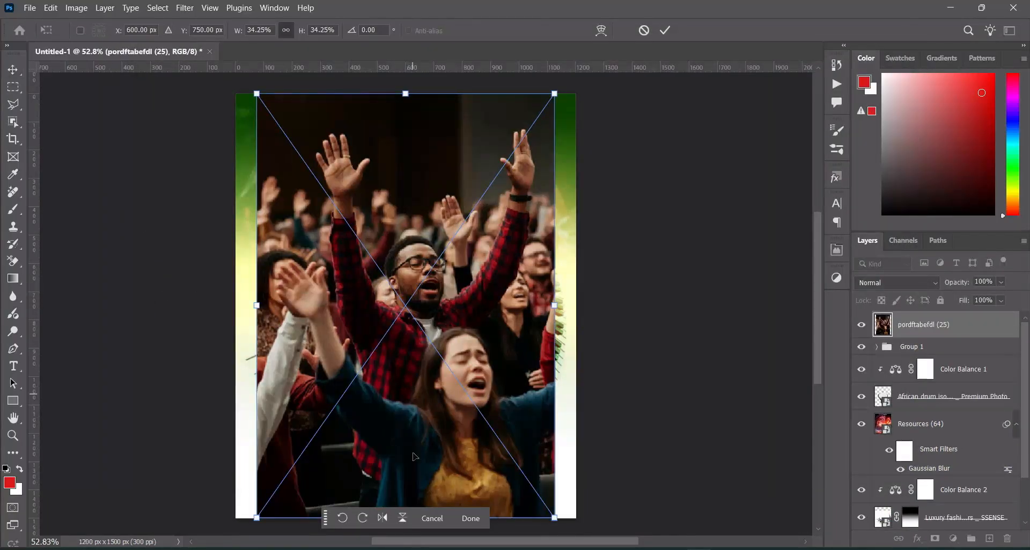
Step: Scale down the placed worship crowd photo and position it in the poster's upper-left corner
{"action": "left_click_drag", "start_coordinate": [549, 519], "coordinate": [448, 366]}
{"action": "left_click_drag", "start_coordinate": [349, 367], "coordinate": [348, 315]}
{"action": "left_click_drag", "start_coordinate": [340, 220], "coordinate": [300, 198]}
{"action": "left_click_drag", "start_coordinate": [391, 293], "coordinate": [377, 268]}
{"action": "left_click", "coordinate": [664, 30]}
Step: Add a layer mask to the crowd photo and fade its lower and right edges with black-to-transparent linear gradients
{"action": "left_click", "coordinate": [934, 538]}
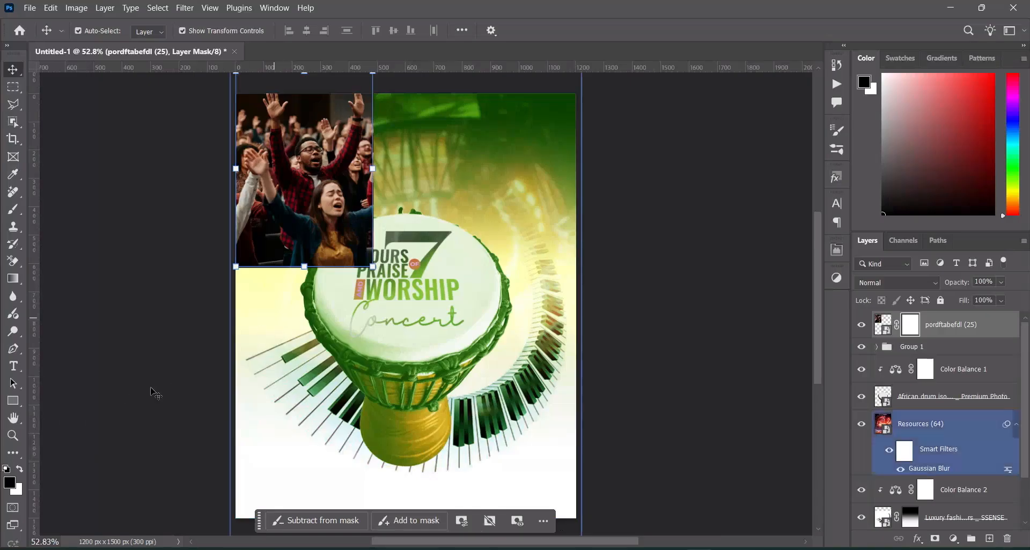
{"action": "left_click", "coordinate": [13, 278]}
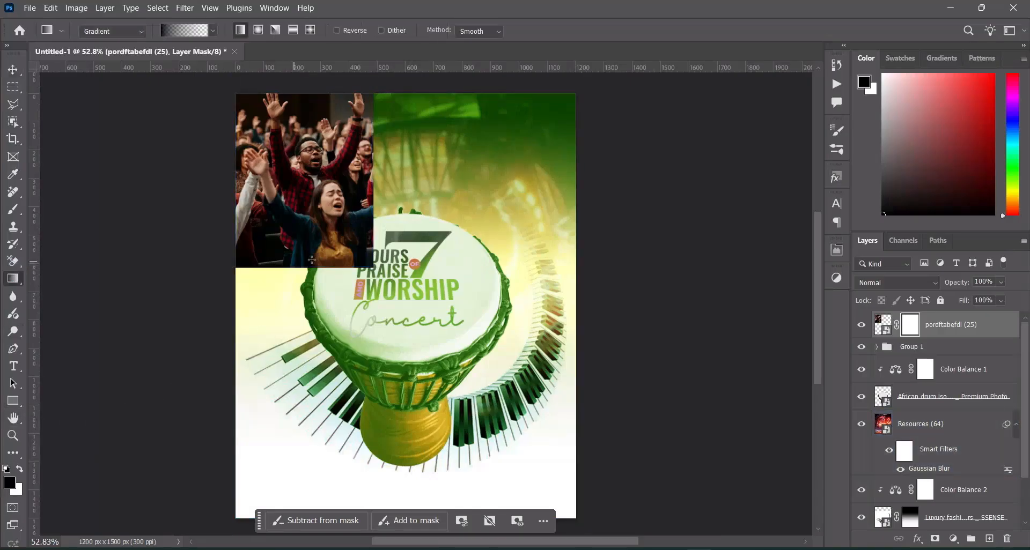
{"action": "left_click_drag", "start_coordinate": [306, 266], "coordinate": [304, 141]}
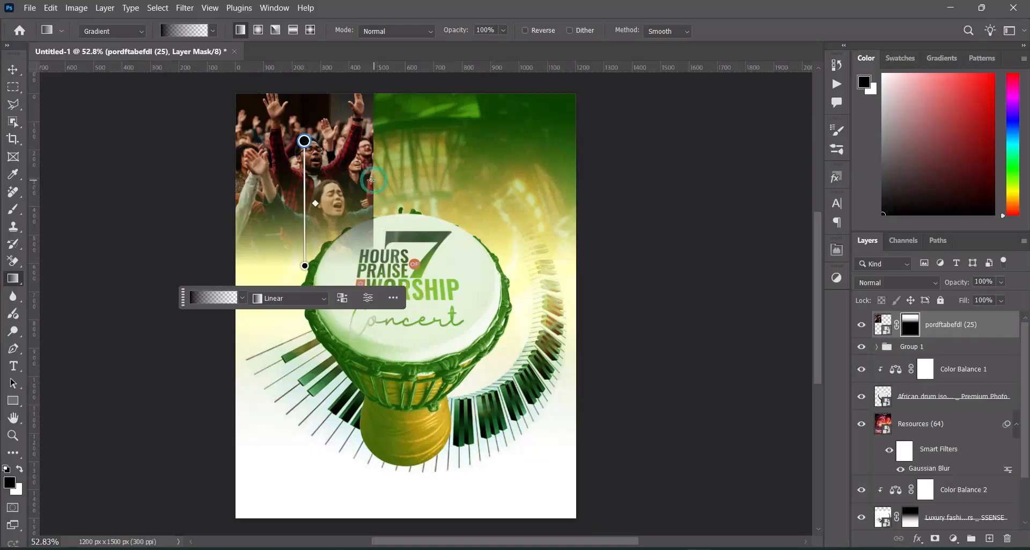
{"action": "left_click_drag", "start_coordinate": [374, 180], "coordinate": [311, 197]}
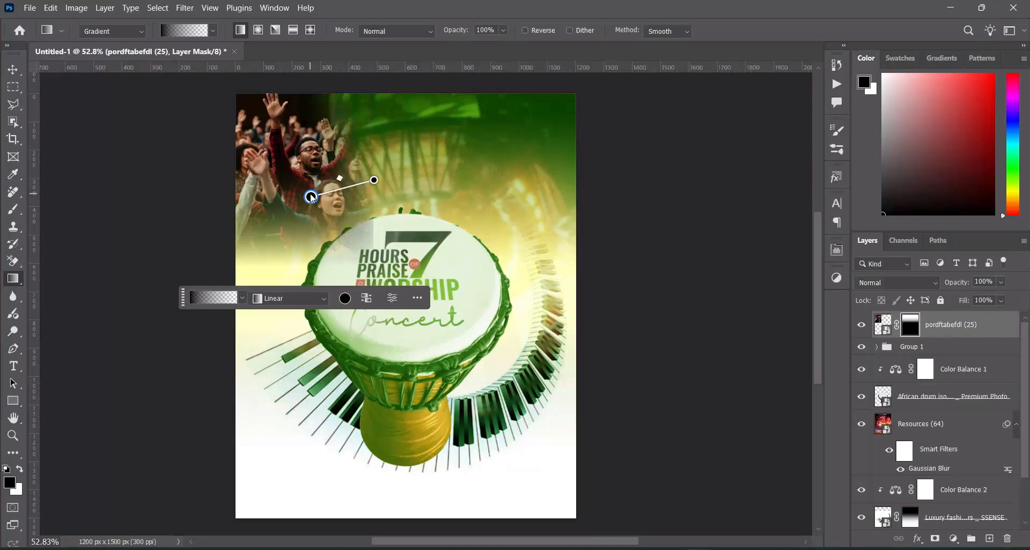
{"action": "left_click_drag", "start_coordinate": [318, 200], "coordinate": [364, 183]}
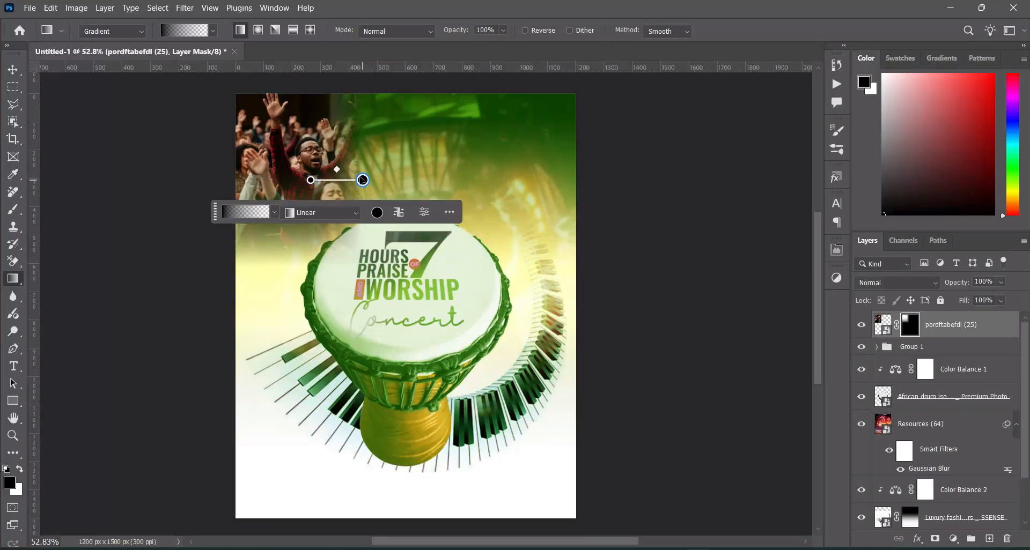
{"action": "left_click", "coordinate": [21, 75]}
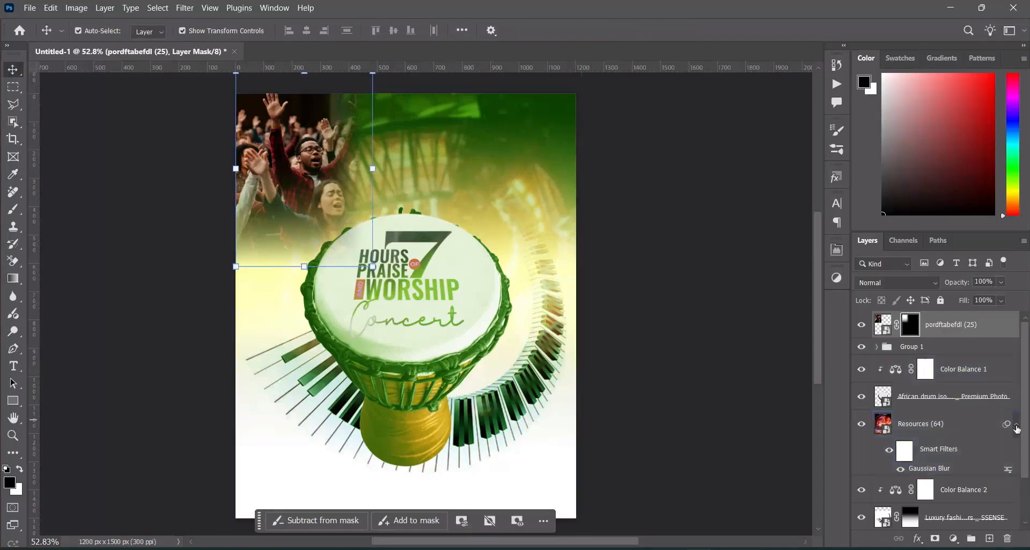
Step: Set the crowd photo layer's blend mode to Screen and its opacity to 70%
{"action": "left_click", "coordinate": [1015, 425]}
{"action": "left_click", "coordinate": [955, 331]}
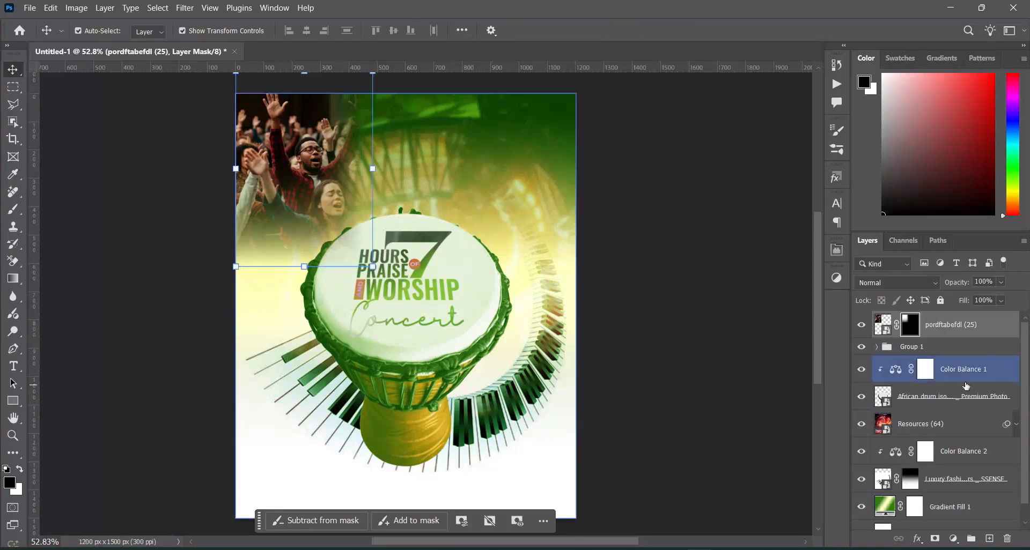
{"action": "left_click", "coordinate": [896, 282]}
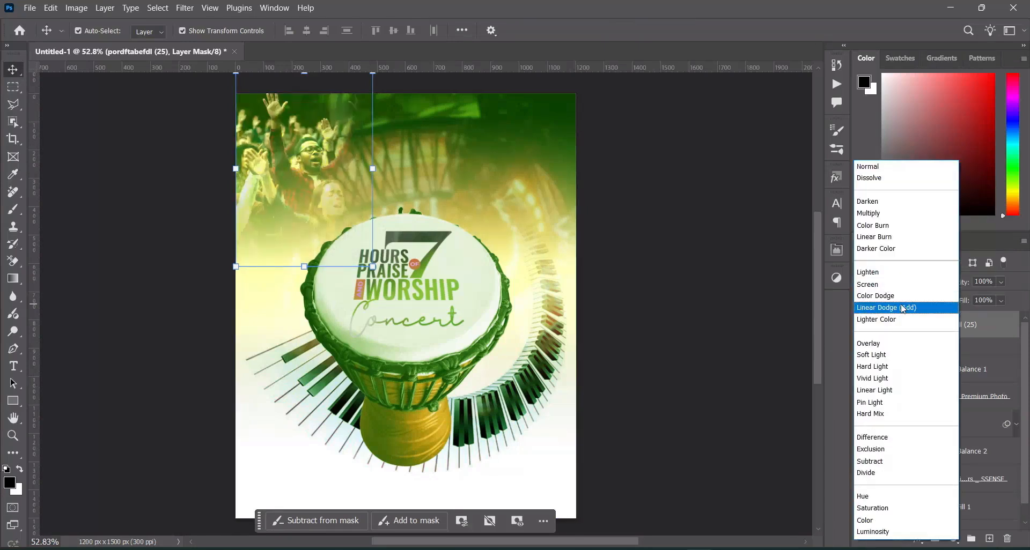
{"action": "left_click", "coordinate": [884, 286]}
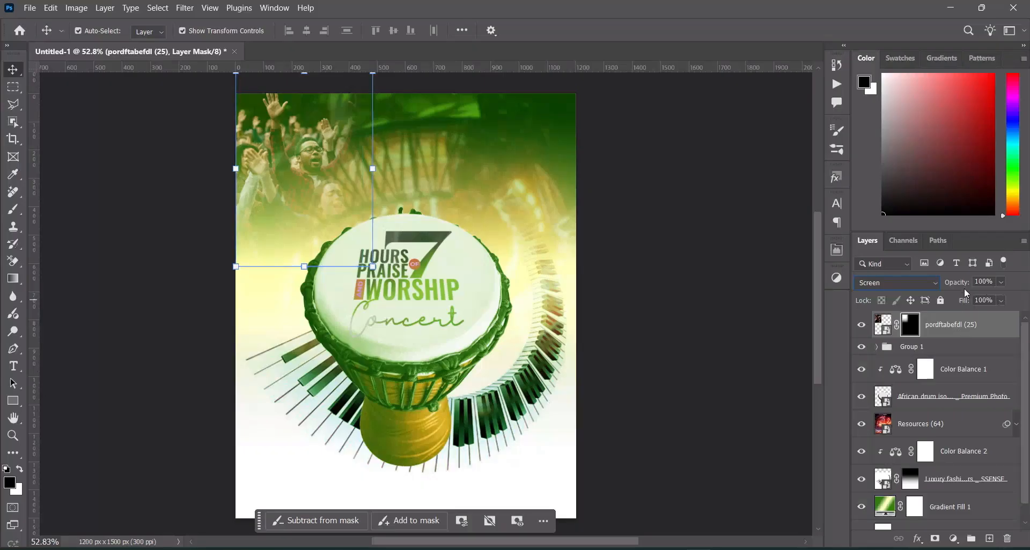
{"action": "left_click", "coordinate": [991, 282]}
{"action": "type", "text": "70"}
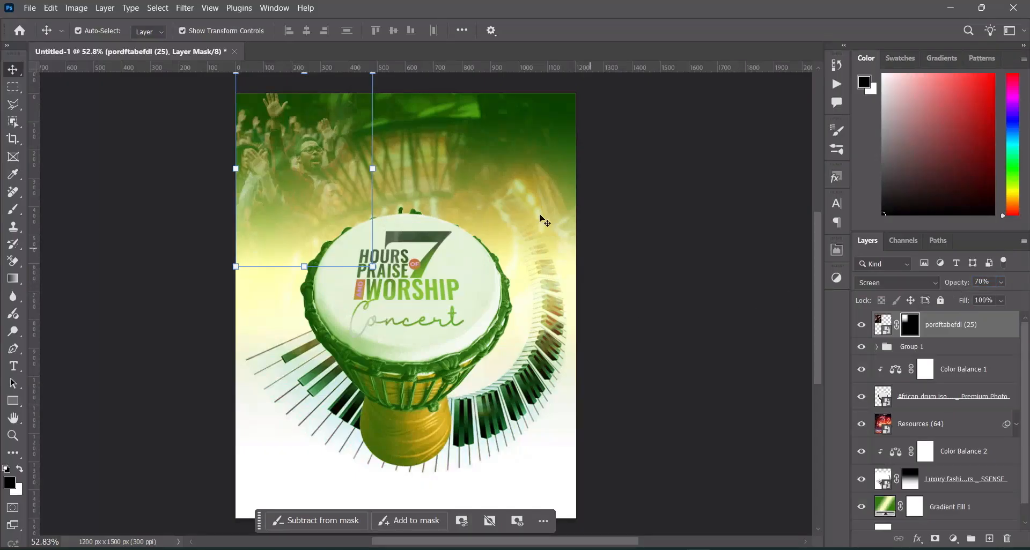
Step: Enlarge the crowd photo to about 112% from the poster's left edge and deselect it
{"action": "left_click_drag", "start_coordinate": [372, 162], "coordinate": [390, 162]}
{"action": "mouse_move", "coordinate": [325, 168]}
{"action": "left_mouse_down"}
{"action": "mouse_move", "coordinate": [324, 155]}
{"action": "mouse_move", "coordinate": [326, 167]}
{"action": "left_mouse_up"}
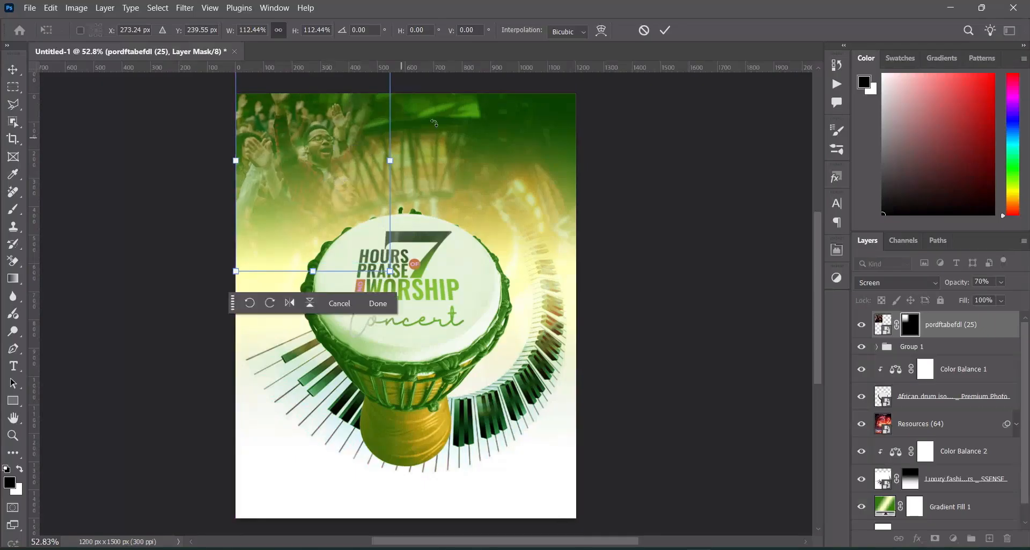
{"action": "left_click", "coordinate": [665, 31]}
{"action": "left_click", "coordinate": [680, 115]}
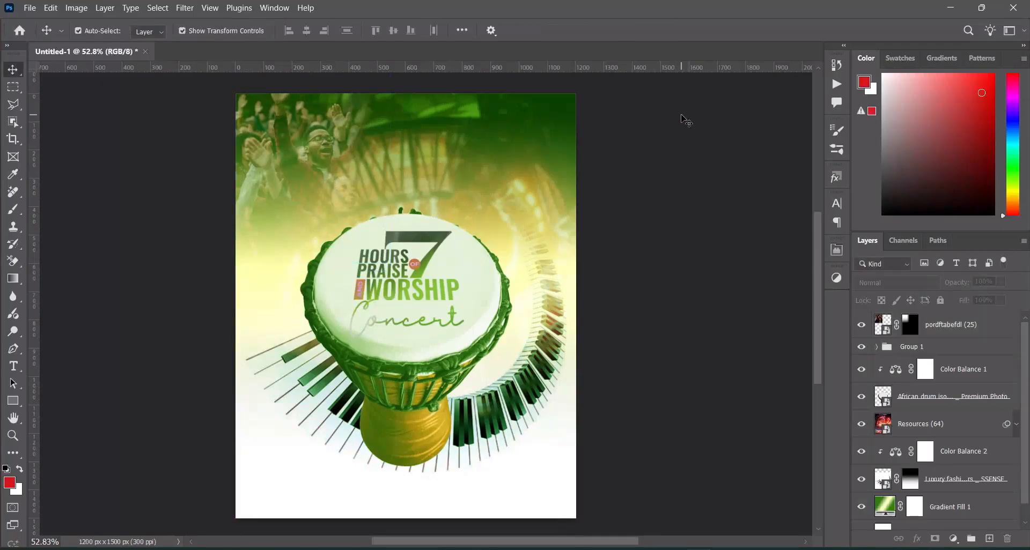
{"action": "left_click", "coordinate": [730, 371]}
{"action": "left_click", "coordinate": [461, 347]}
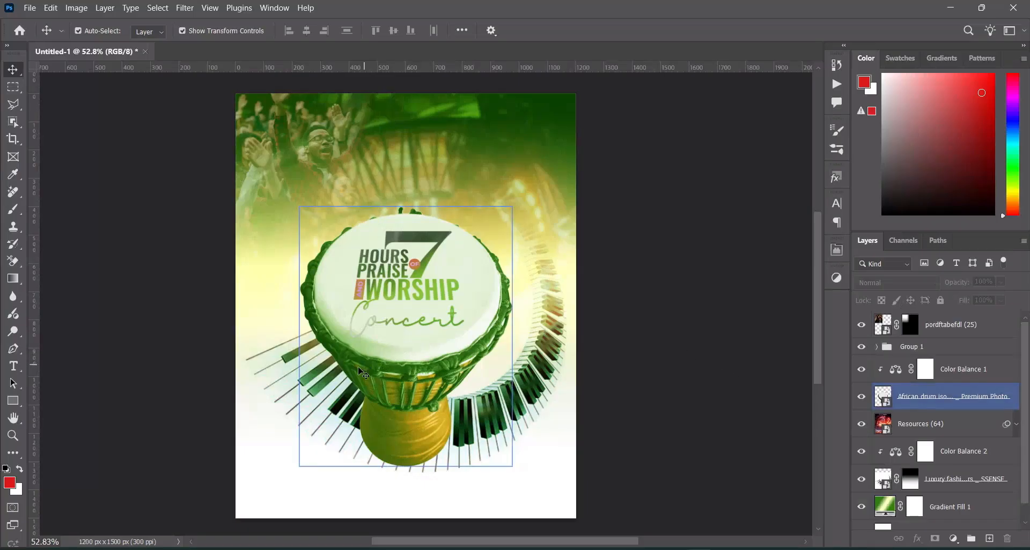
{"action": "left_click", "coordinate": [312, 400]}
Step: Place the tambourine image "church flyers 1abz (12)" from the Praise & worship concert folder, scaled down across the poster's left edge
{"action": "left_click", "coordinate": [379, 549]}
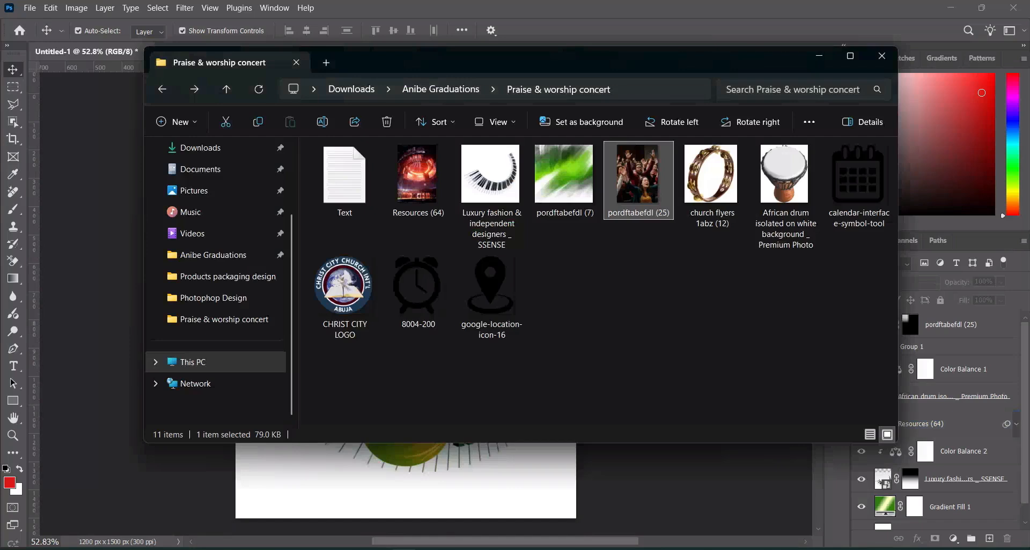
{"action": "left_click_drag", "start_coordinate": [711, 185], "coordinate": [90, 303]}
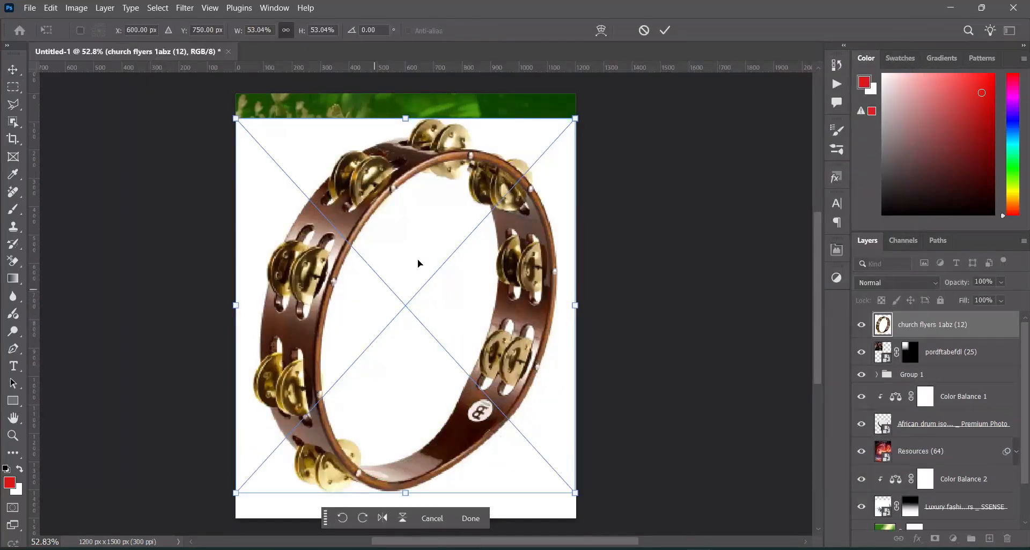
{"action": "left_click_drag", "start_coordinate": [576, 117], "coordinate": [333, 270]}
{"action": "left_click_drag", "start_coordinate": [346, 414], "coordinate": [261, 264]}
{"action": "left_click", "coordinate": [663, 30]}
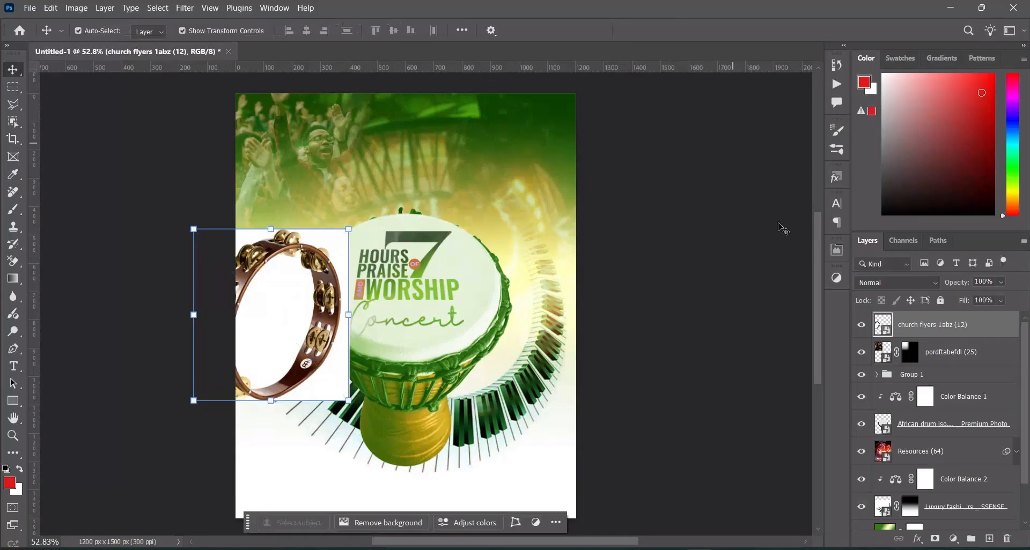
Step: Set the tambourine's blend mode to Multiply and shrink it to about 17%, partly off the poster's left edge beside the drum
{"action": "left_click", "coordinate": [901, 284]}
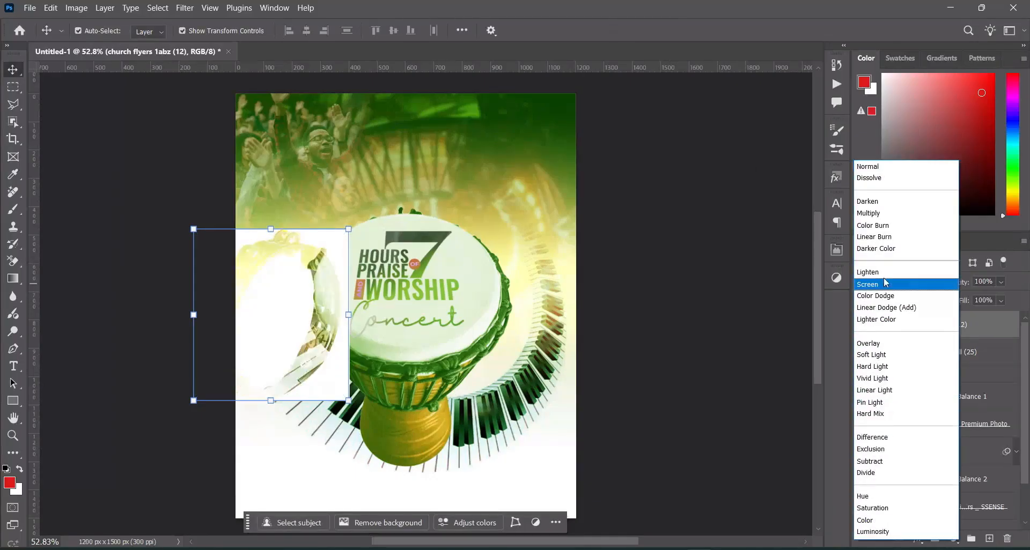
{"action": "left_click", "coordinate": [882, 214]}
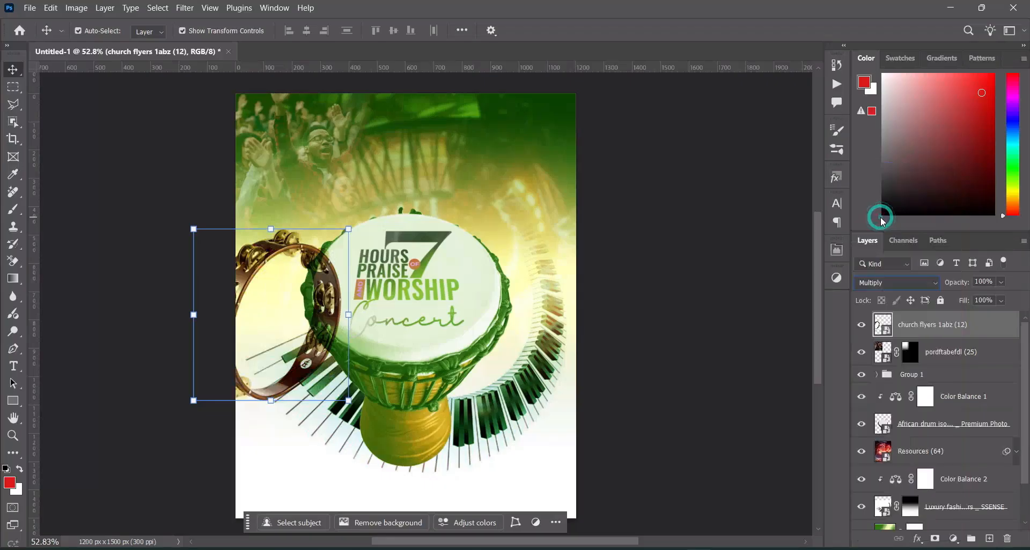
{"action": "left_click", "coordinate": [257, 258]}
{"action": "left_click_drag", "start_coordinate": [258, 257], "coordinate": [225, 241]}
{"action": "left_click_drag", "start_coordinate": [165, 206], "coordinate": [209, 256]}
{"action": "left_click_drag", "start_coordinate": [272, 290], "coordinate": [260, 270]}
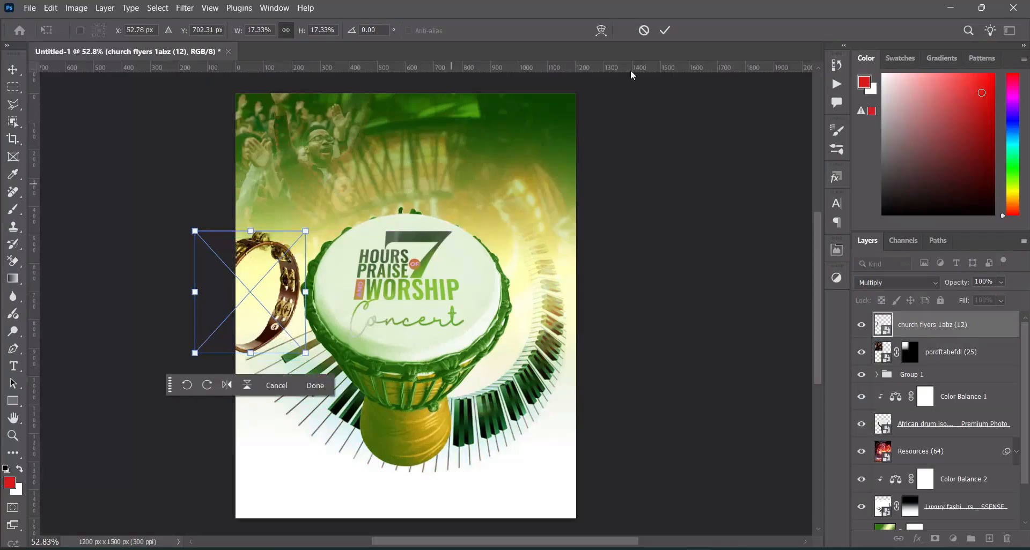
{"action": "left_click", "coordinate": [664, 31]}
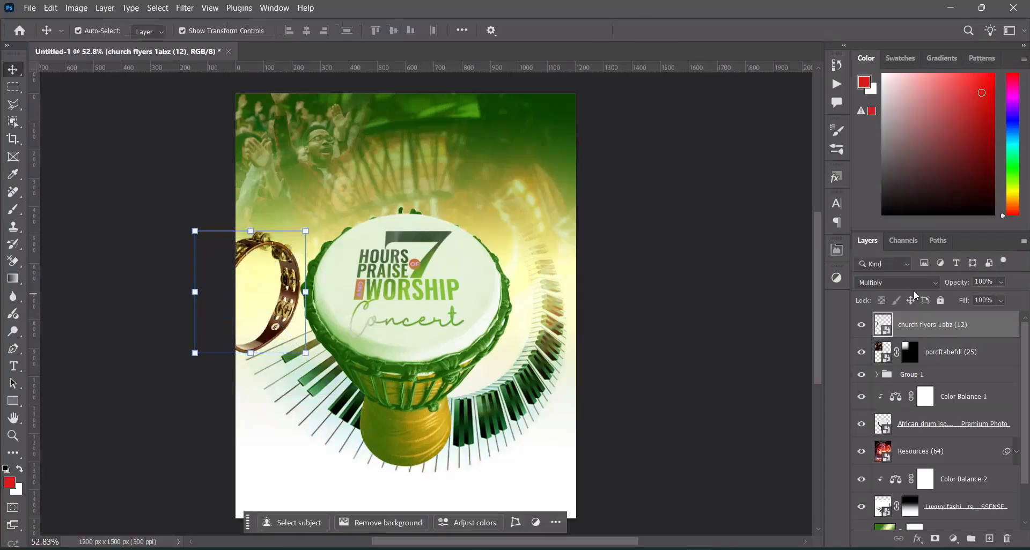
Step: Set the tambourine layer's opacity to 32% and scale the image down slightly to about 15.7%
{"action": "left_click", "coordinate": [975, 284]}
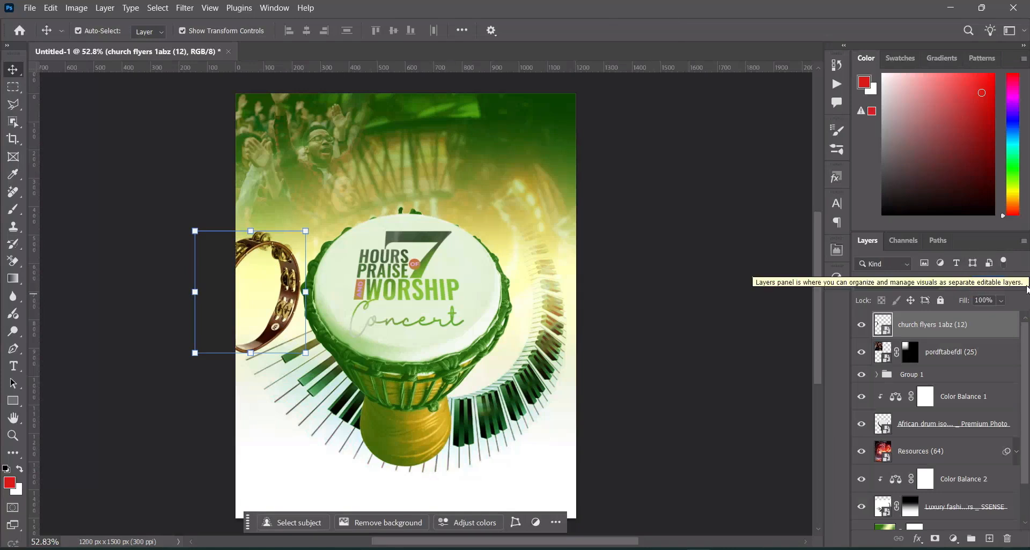
{"action": "type", "text": "3"}
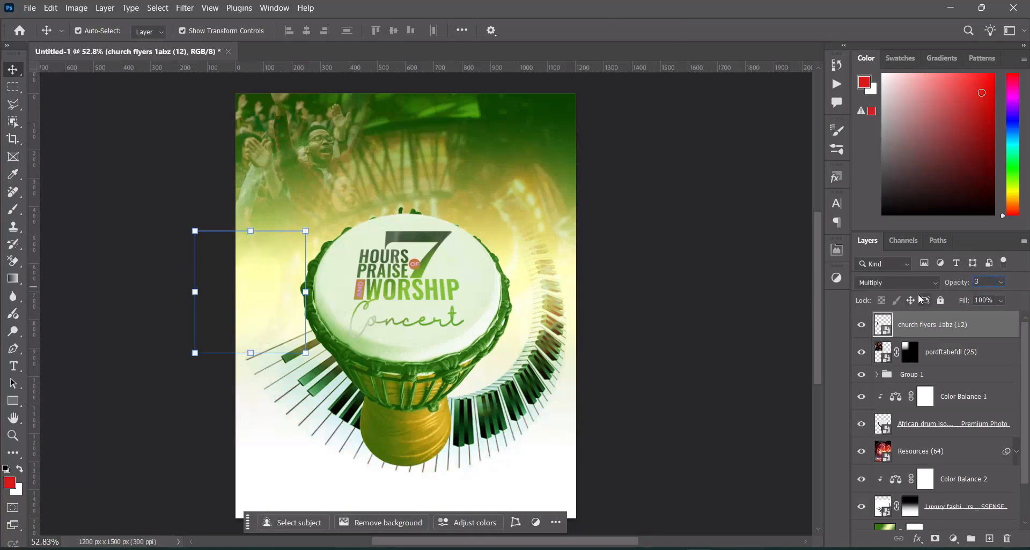
{"action": "type", "text": "2"}
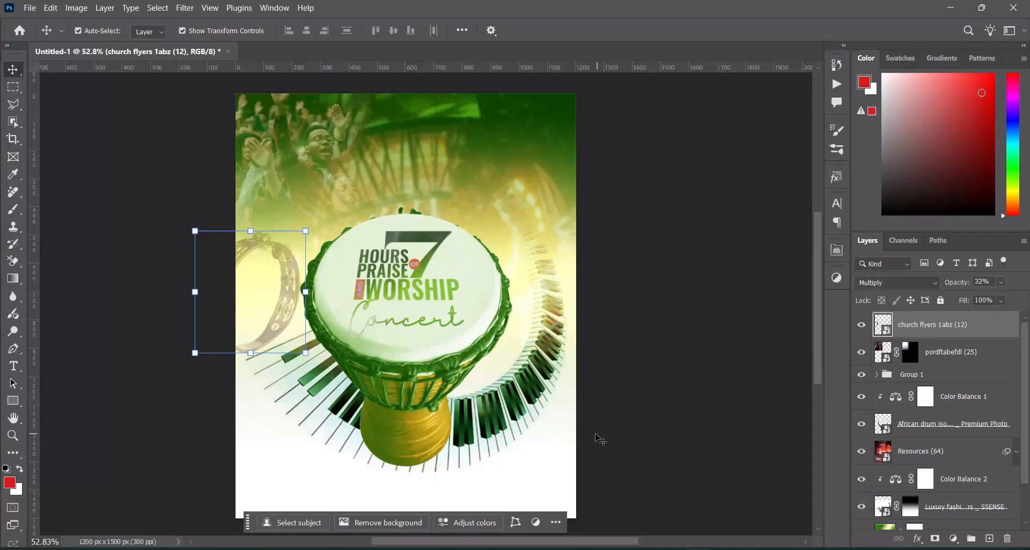
{"action": "left_click", "coordinate": [650, 301]}
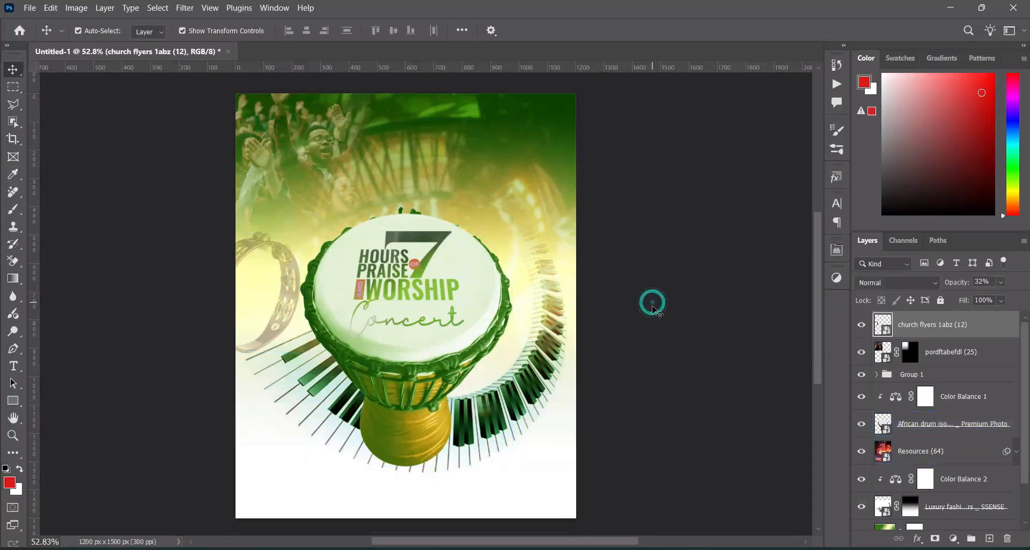
{"action": "left_click", "coordinate": [263, 265]}
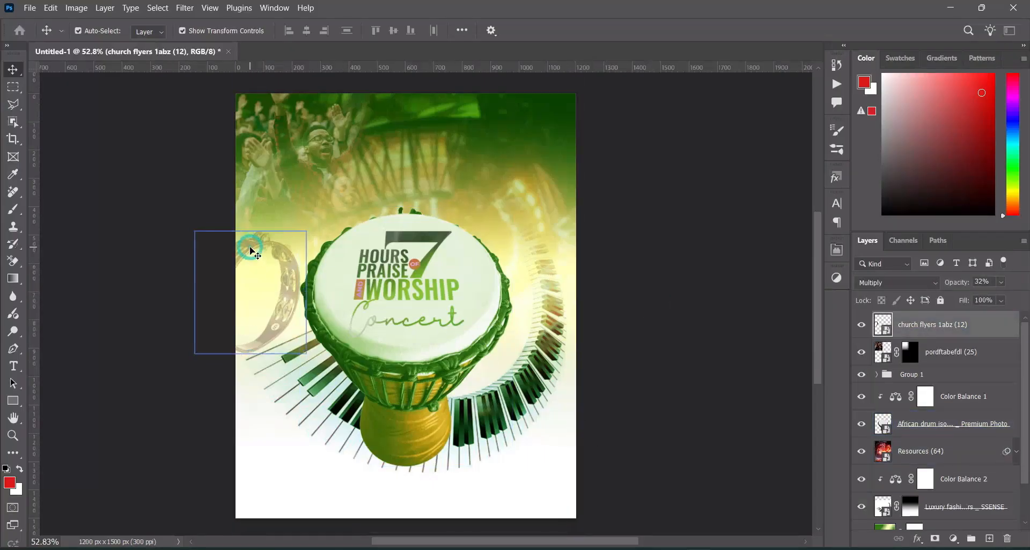
{"action": "left_click_drag", "start_coordinate": [250, 231], "coordinate": [255, 246]}
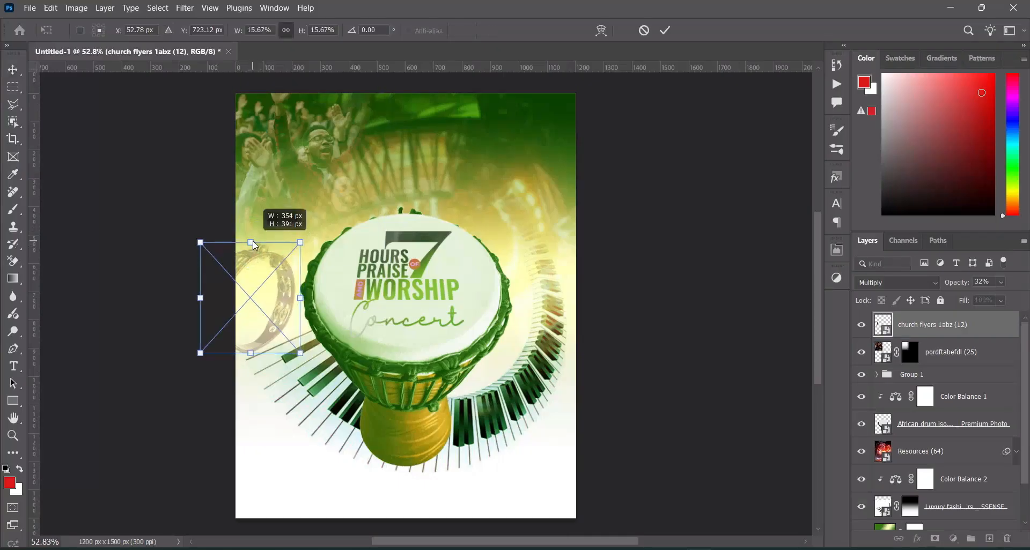
{"action": "left_click", "coordinate": [665, 30]}
Step: Move Group 1 with the concert title to the top of the layer stack and check its contents by toggling its visibility
{"action": "scroll", "coordinate": [933, 333], "scroll_direction": "down", "scroll_amount": 2}
{"action": "left_click", "coordinate": [933, 333]}
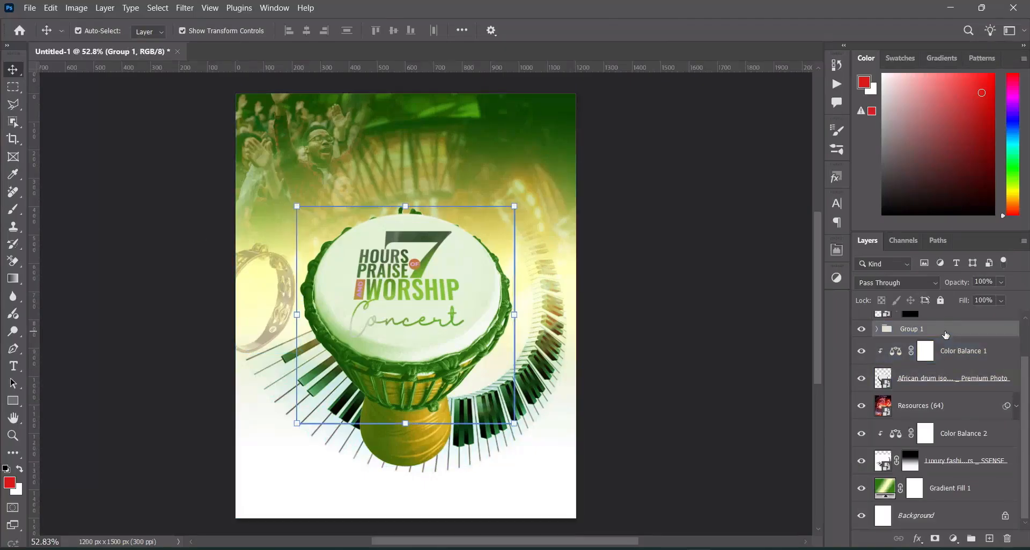
{"action": "left_click_drag", "start_coordinate": [935, 333], "coordinate": [921, 317]}
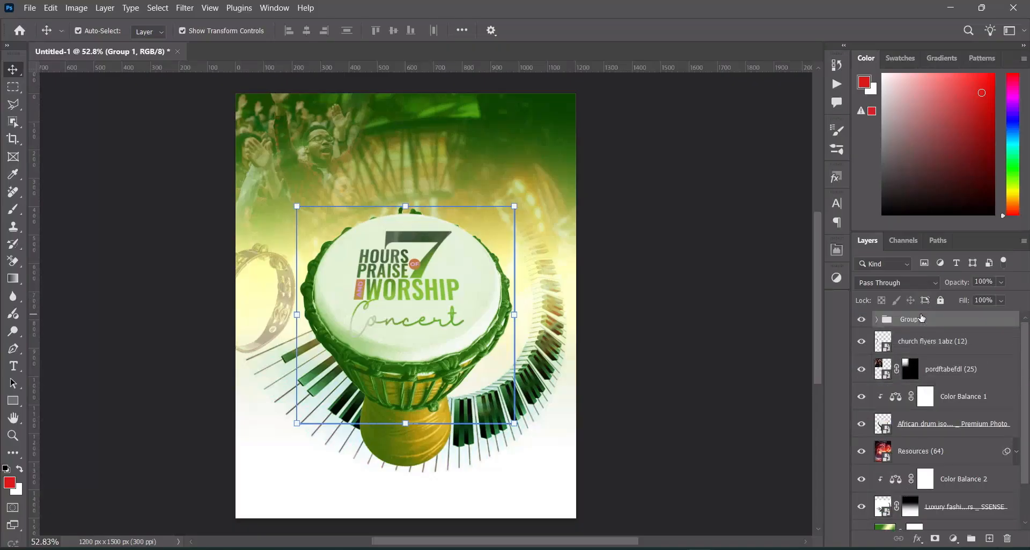
{"action": "left_click", "coordinate": [876, 320]}
{"action": "left_click", "coordinate": [877, 319]}
{"action": "left_click", "coordinate": [862, 320]}
{"action": "left_click", "coordinate": [862, 321]}
Step: Move the African drum layer directly below Group 1 and combine the two into a new group
{"action": "left_click_drag", "start_coordinate": [907, 424], "coordinate": [907, 334]}
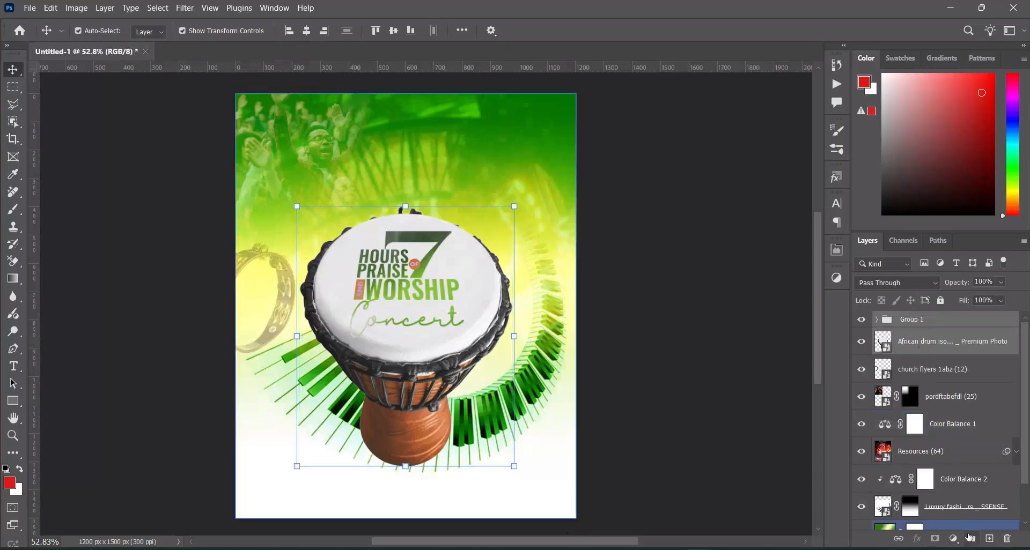
{"action": "left_click", "coordinate": [969, 537]}
{"action": "left_click", "coordinate": [861, 321]}
{"action": "left_click", "coordinate": [861, 321]}
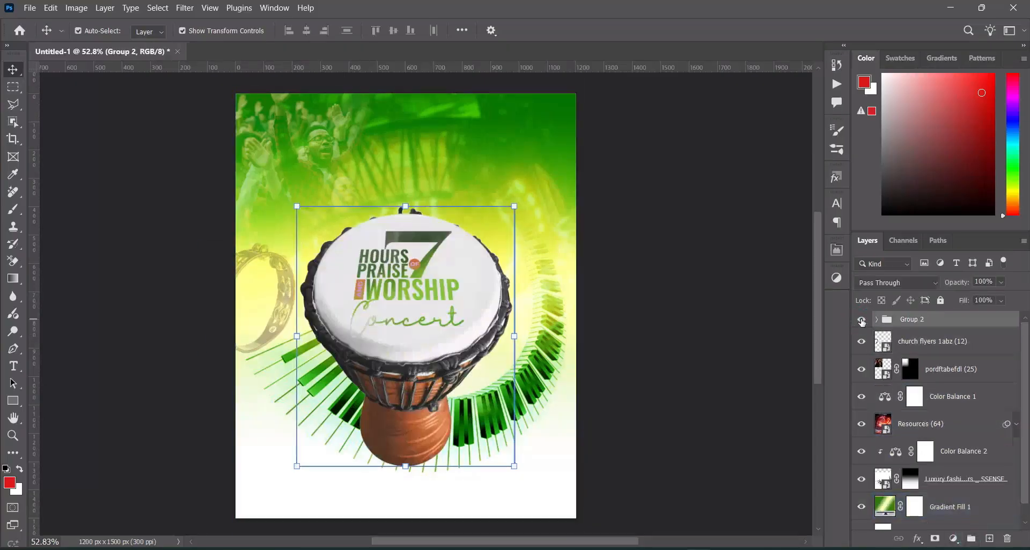
Step: Group all layers from the tambourine down to Gradient Fill 1 into one background group and deselect it
{"action": "left_click", "coordinate": [917, 350]}
{"action": "left_click", "coordinate": [928, 349]}
{"action": "scroll", "coordinate": [953, 498], "scroll_direction": "down", "scroll_amount": 1}
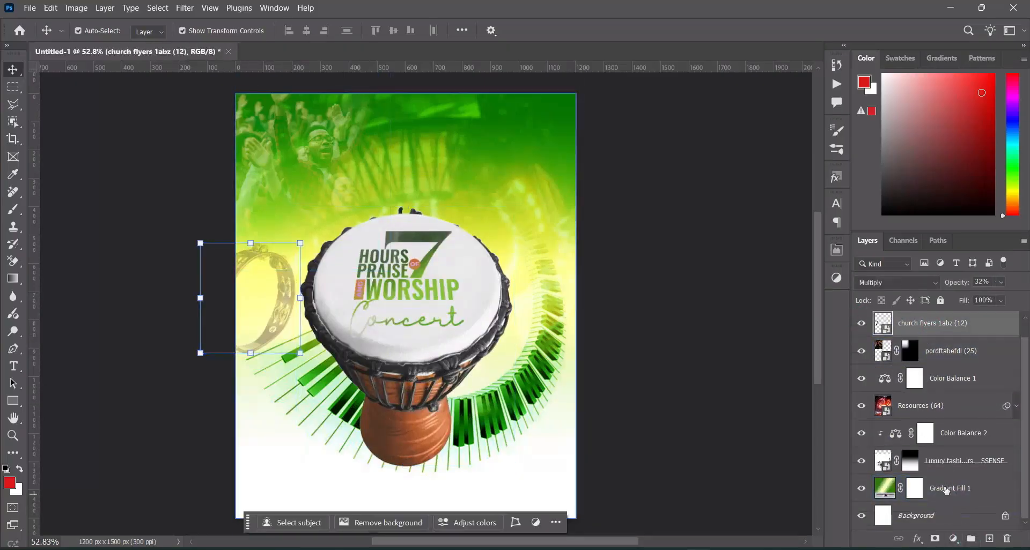
{"action": "left_click", "coordinate": [949, 497], "text": "shift"}
{"action": "left_click", "coordinate": [970, 538]}
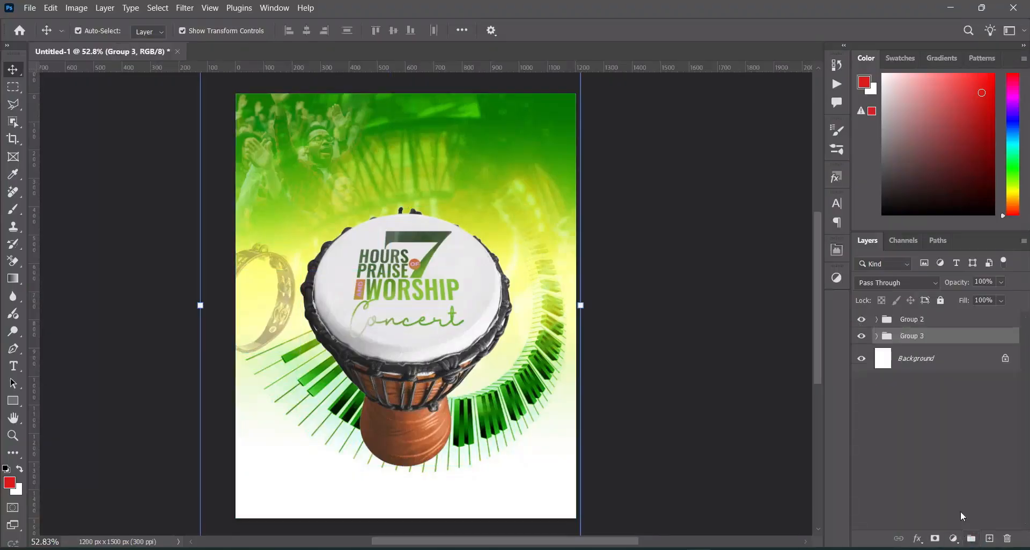
{"action": "left_click", "coordinate": [724, 302]}
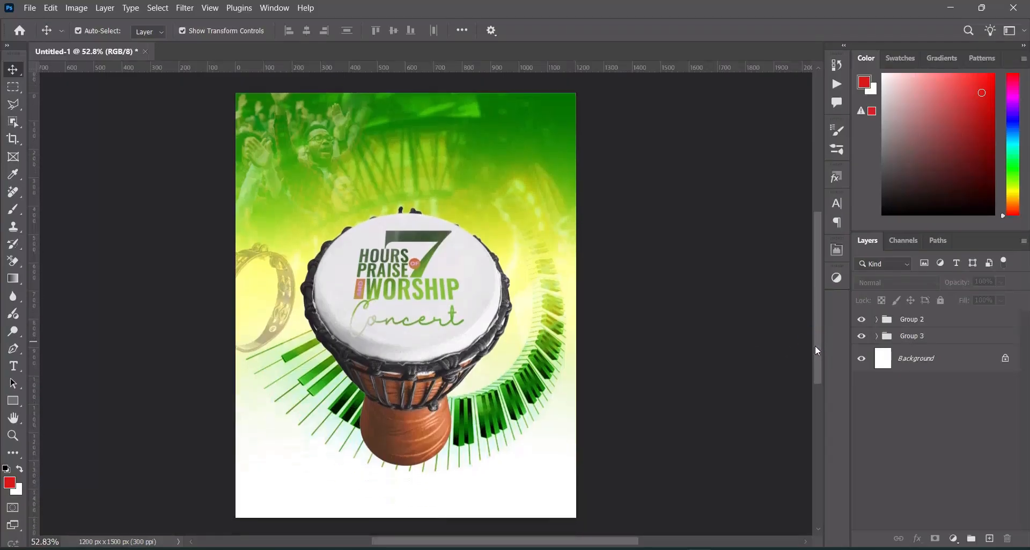
Step: Switch to the Text.txt notes in Notepad and copy the three lines CHRIST CITY CHURCH INT’L MINISTRY
{"action": "key", "text": "alt+Tab"}
{"action": "left_click", "coordinate": [615, 345]}
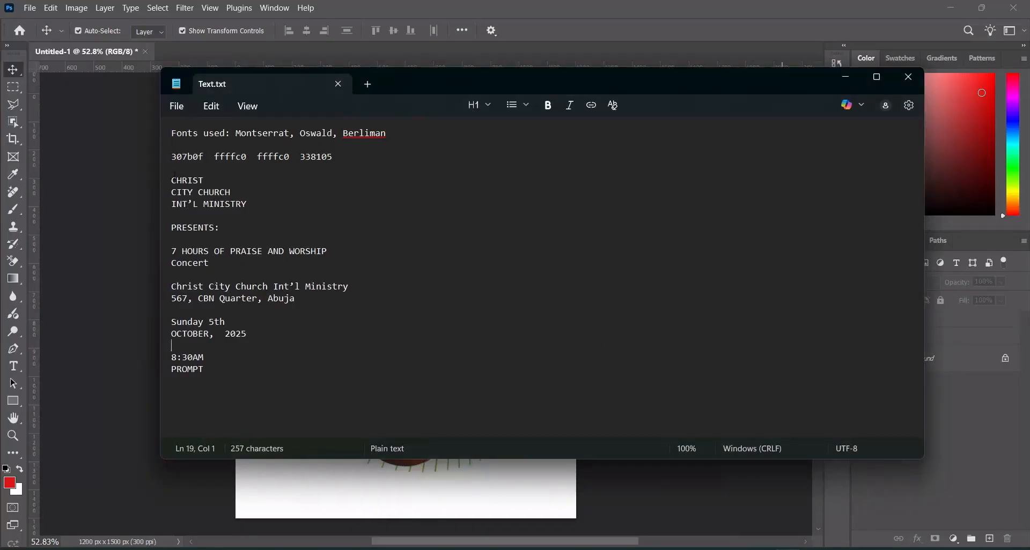
{"action": "left_click_drag", "start_coordinate": [172, 180], "coordinate": [248, 205]}
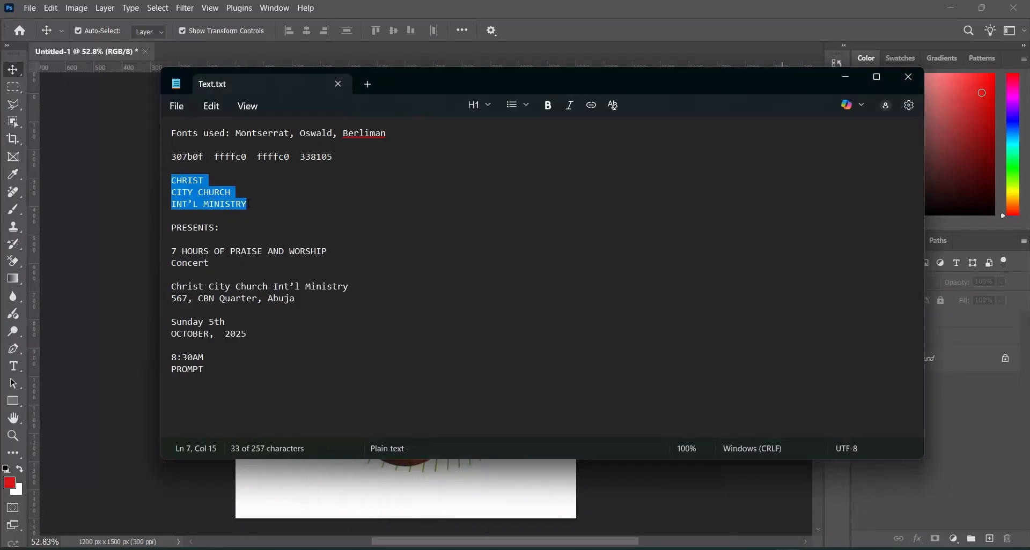
{"action": "left_click", "coordinate": [845, 76]}
Step: Place the CHRIST CITY LOGO image near the flyer's top, left of centre, scaled to about 88 px wide
{"action": "left_click", "coordinate": [395, 549]}
{"action": "left_click", "coordinate": [579, 336]}
{"action": "left_click", "coordinate": [368, 291]}
{"action": "left_click_drag", "start_coordinate": [351, 289], "coordinate": [152, 263]}
{"action": "left_click_drag", "start_coordinate": [407, 416], "coordinate": [373, 139]}
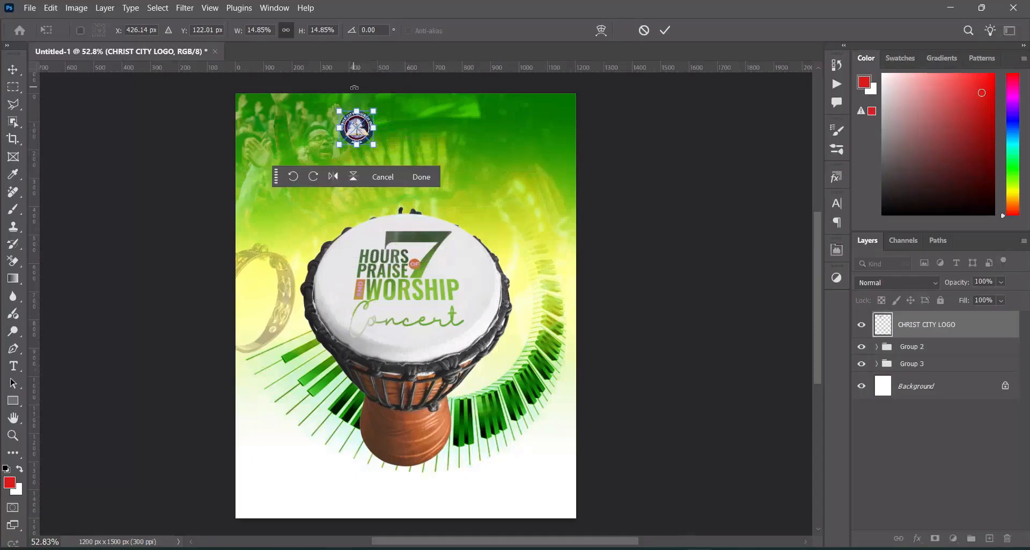
{"action": "scroll", "coordinate": [372, 134], "scroll_direction": "up", "scroll_amount": 5}
{"action": "left_click_drag", "start_coordinate": [346, 156], "coordinate": [346, 135]}
{"action": "key", "text": "Return"}
{"action": "left_click_drag", "start_coordinate": [815, 249], "coordinate": [821, 230]}
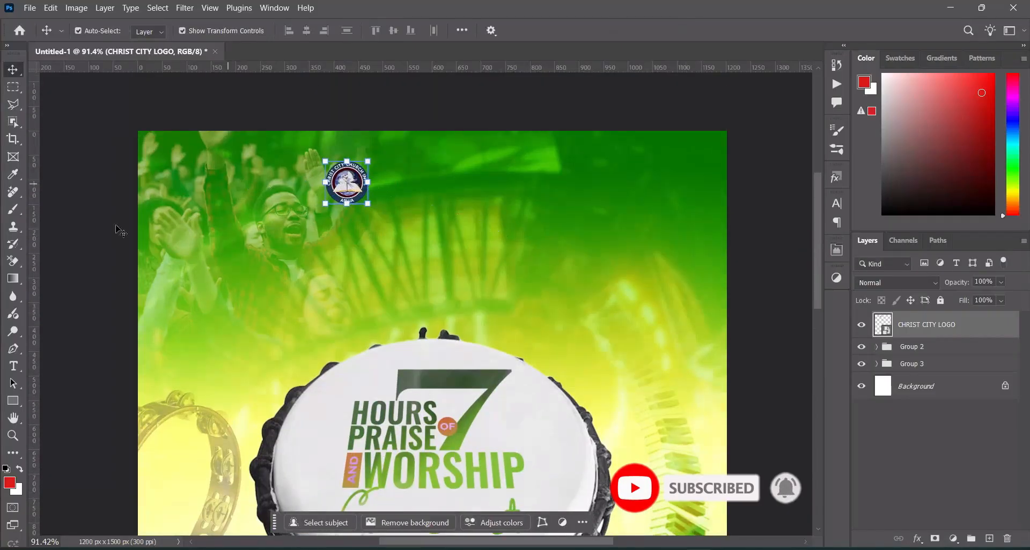
Step: Draw a thin vertical divider rectangle about 5 by 74 px just right of the logo and fill it white
{"action": "left_click", "coordinate": [13, 401]}
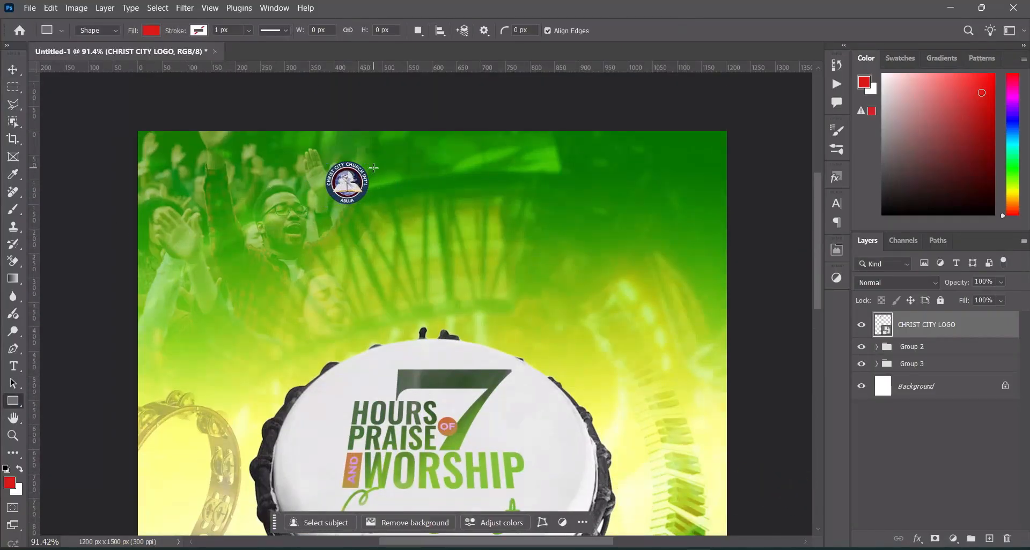
{"action": "left_click_drag", "start_coordinate": [373, 166], "coordinate": [376, 200]}
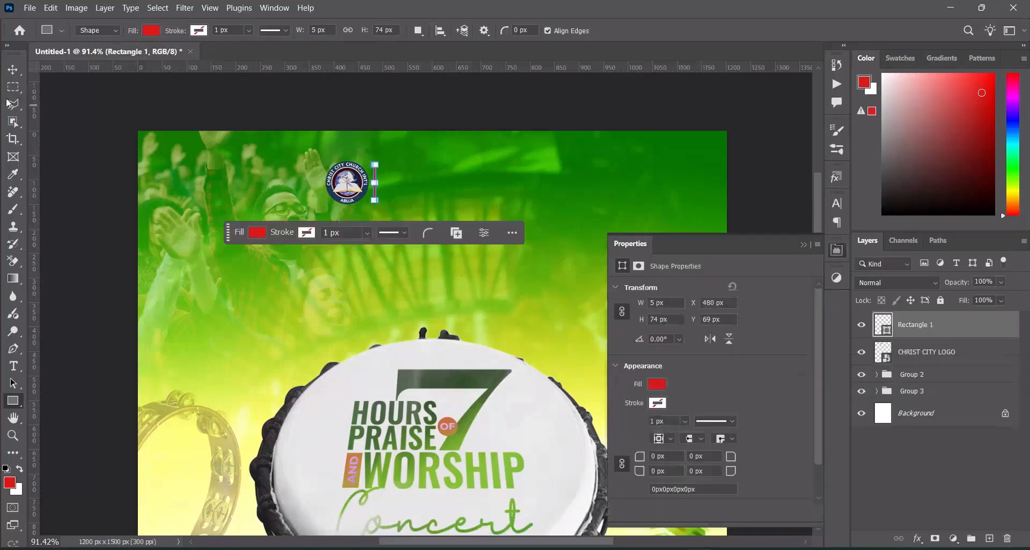
{"action": "left_click", "coordinate": [11, 72]}
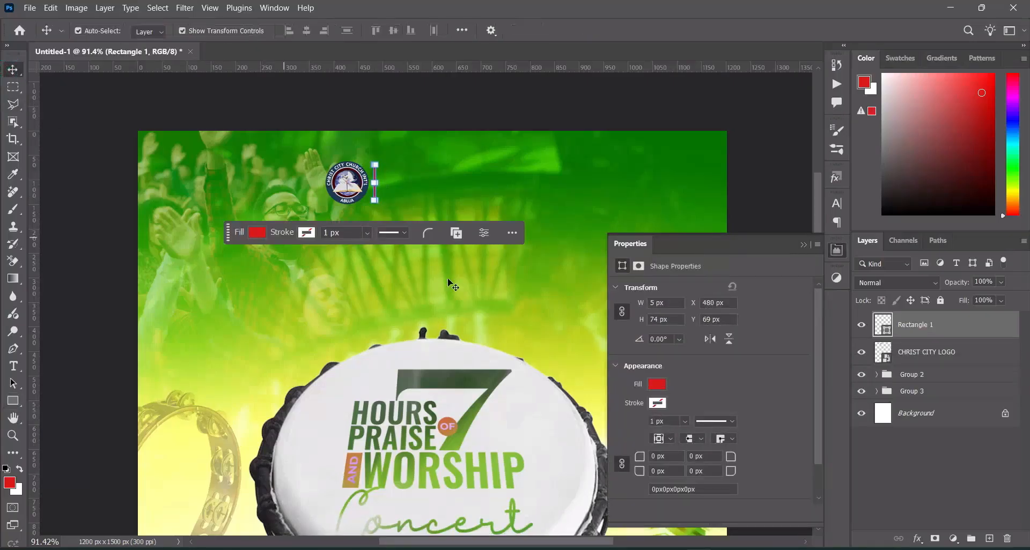
{"action": "left_click", "coordinate": [259, 233]}
{"action": "left_click", "coordinate": [252, 304]}
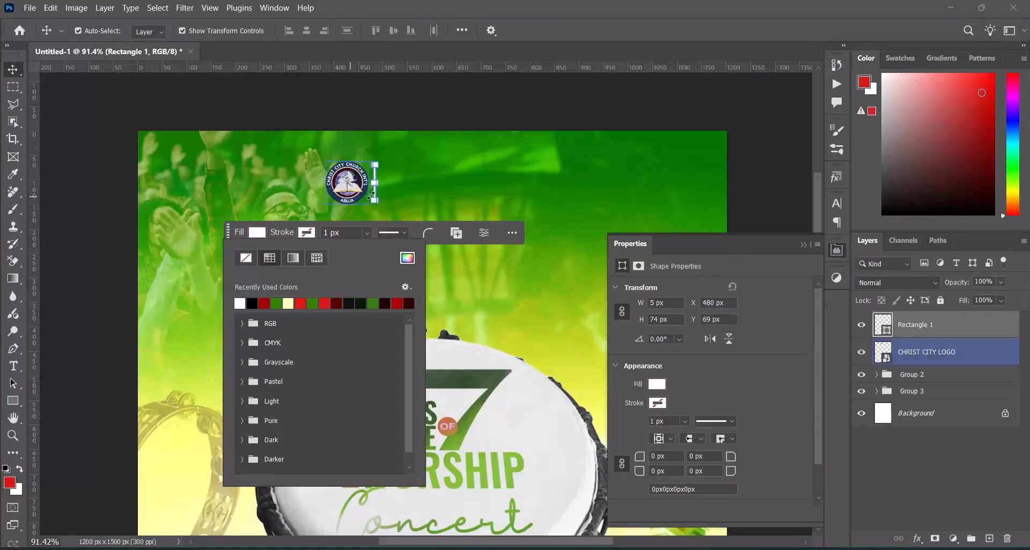
{"action": "left_click", "coordinate": [67, 188]}
Step: Add the copied church name as a new text layer right of the divider and color it white
{"action": "left_click", "coordinate": [12, 366]}
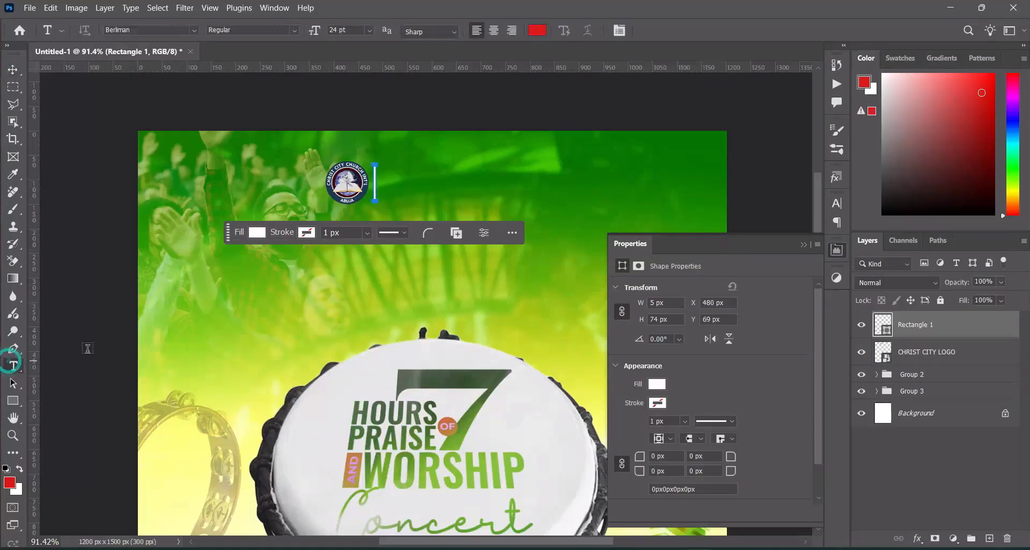
{"action": "left_click", "coordinate": [427, 175]}
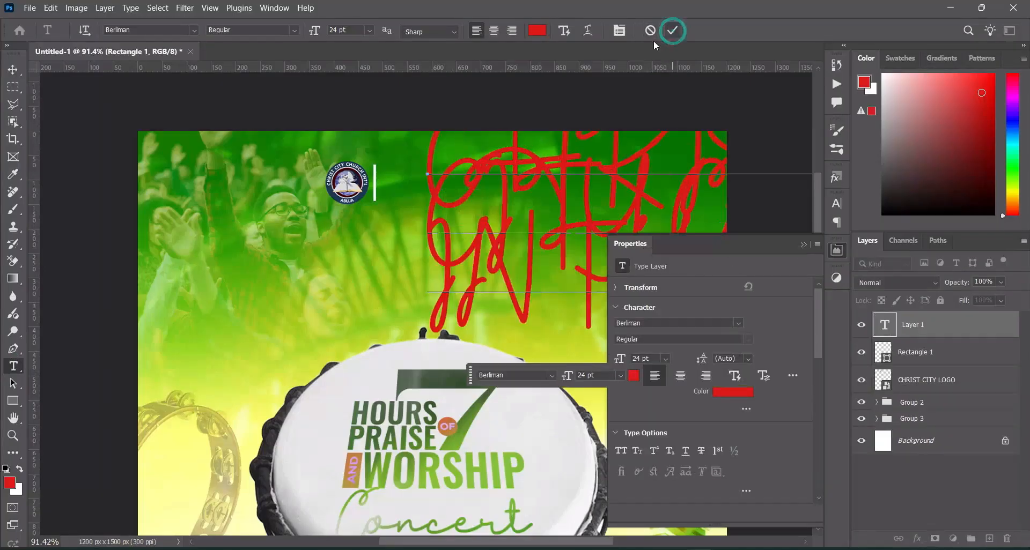
{"action": "left_click", "coordinate": [537, 30]}
{"action": "left_click_drag", "start_coordinate": [663, 231], "coordinate": [581, 149]}
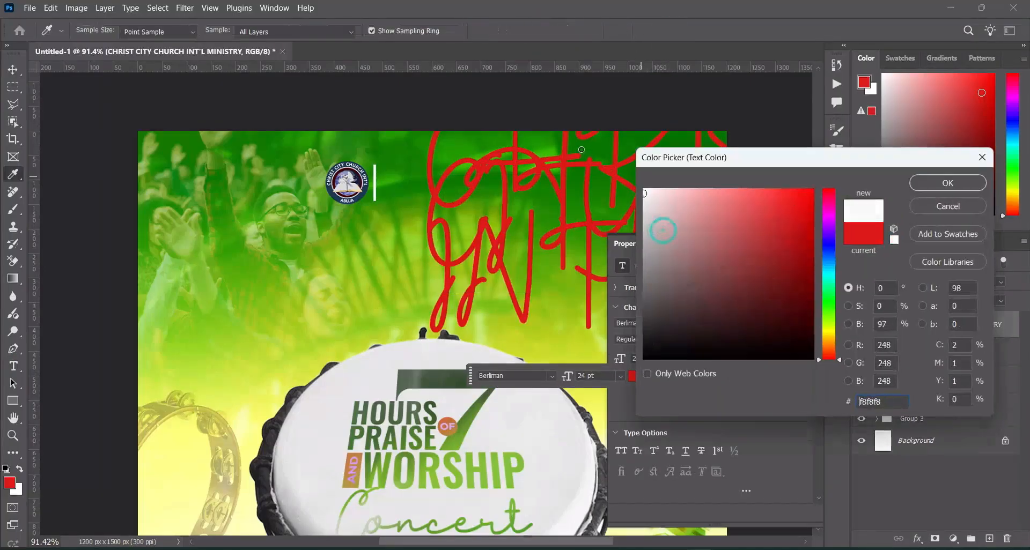
{"action": "left_click", "coordinate": [947, 183]}
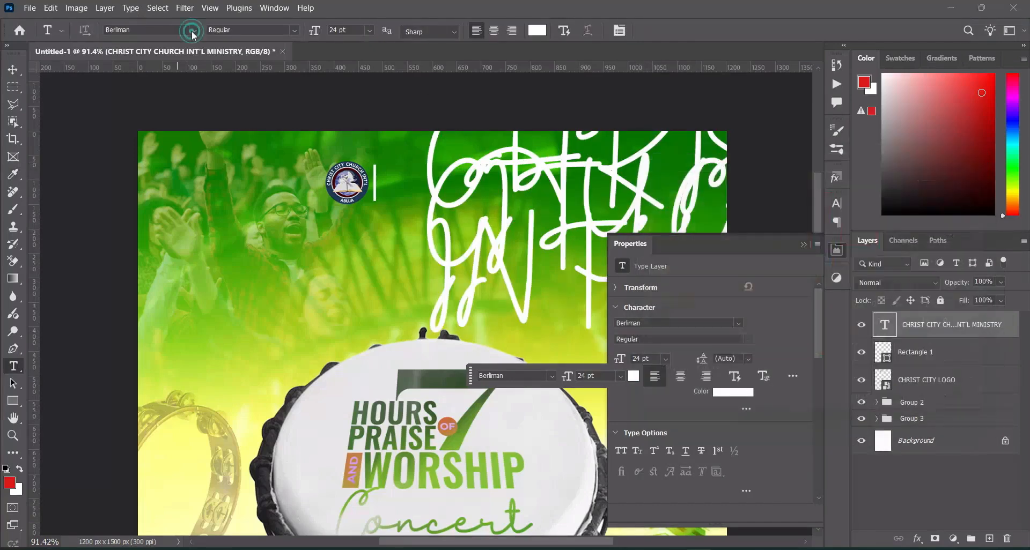
Step: Set the church name text to the Montserrat font in SemiBold style
{"action": "left_click", "coordinate": [194, 31]}
{"action": "left_click", "coordinate": [257, 120]}
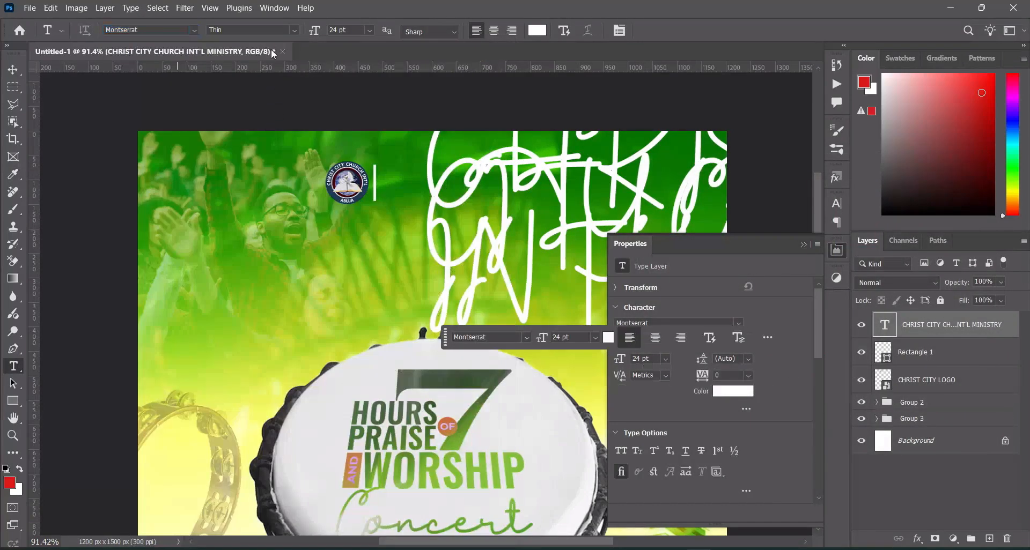
{"action": "left_click", "coordinate": [294, 30]}
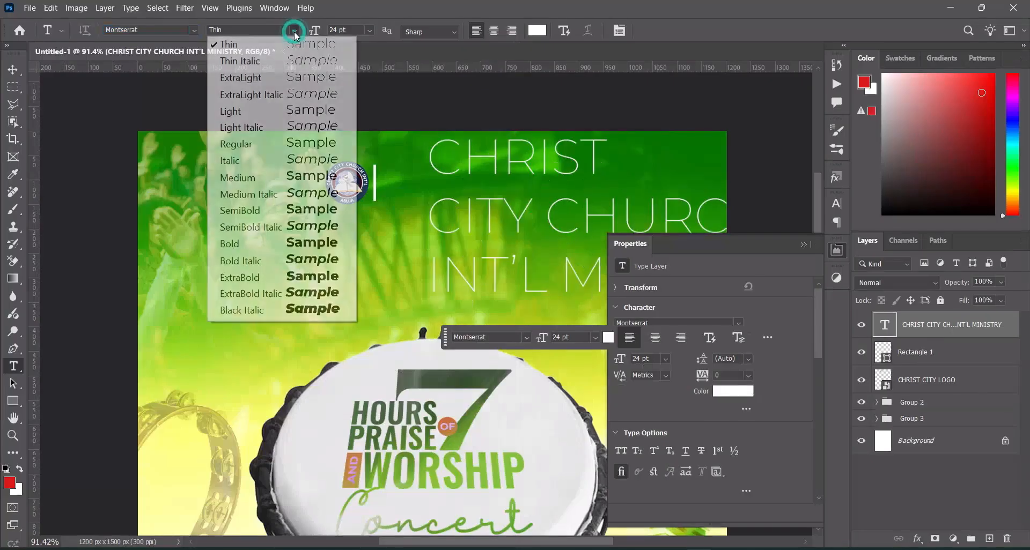
{"action": "left_click", "coordinate": [252, 211]}
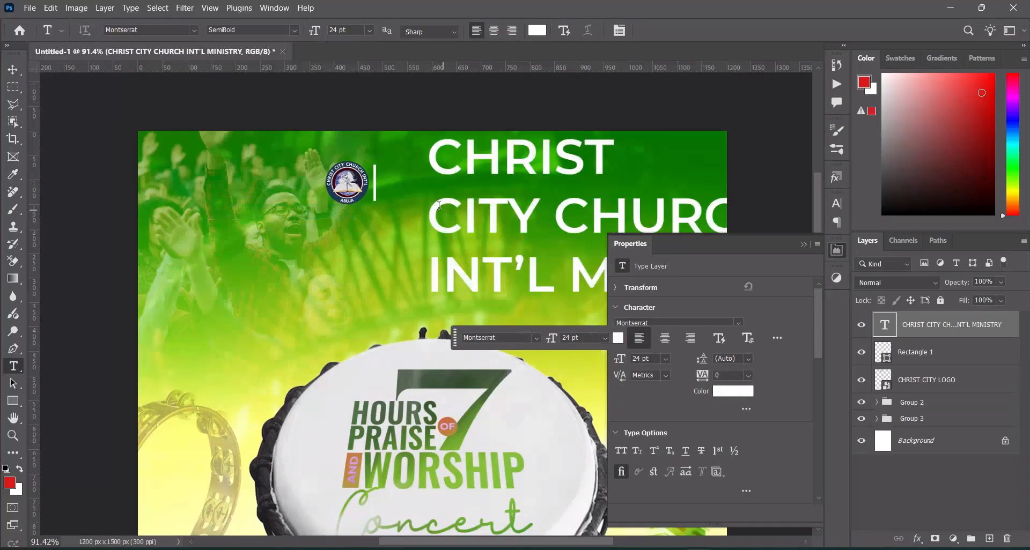
Step: Scale the church name text down to about 20.3% and position it beside the divider
{"action": "left_click", "coordinate": [13, 69]}
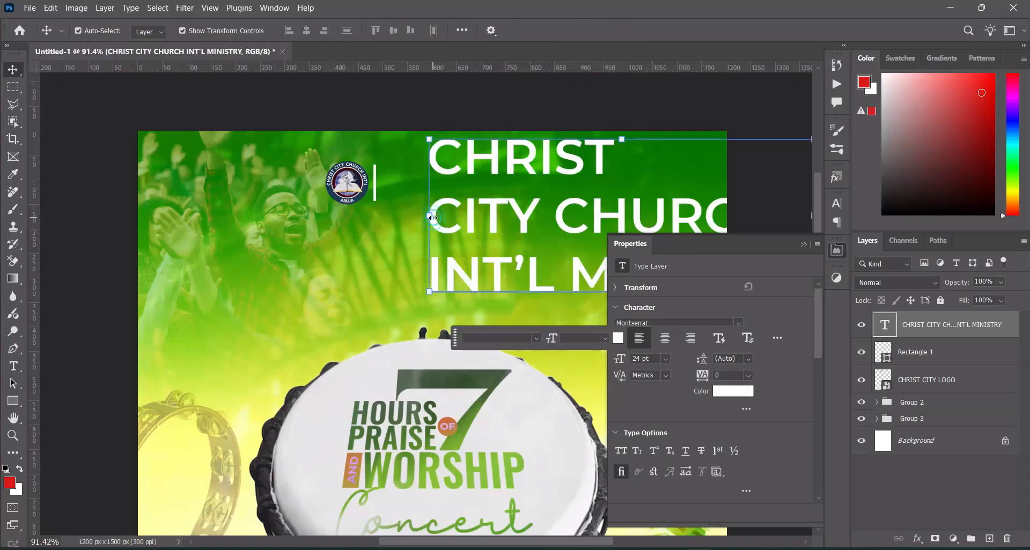
{"action": "left_click_drag", "start_coordinate": [432, 218], "coordinate": [439, 178]}
{"action": "left_click_drag", "start_coordinate": [513, 149], "coordinate": [480, 163]}
{"action": "left_click_drag", "start_coordinate": [481, 204], "coordinate": [429, 182]}
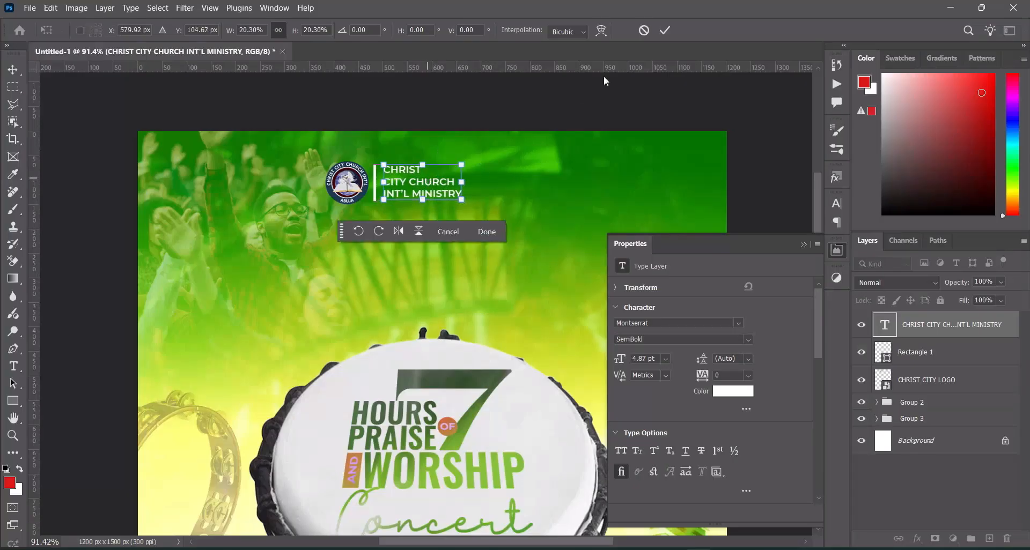
{"action": "left_click", "coordinate": [667, 41]}
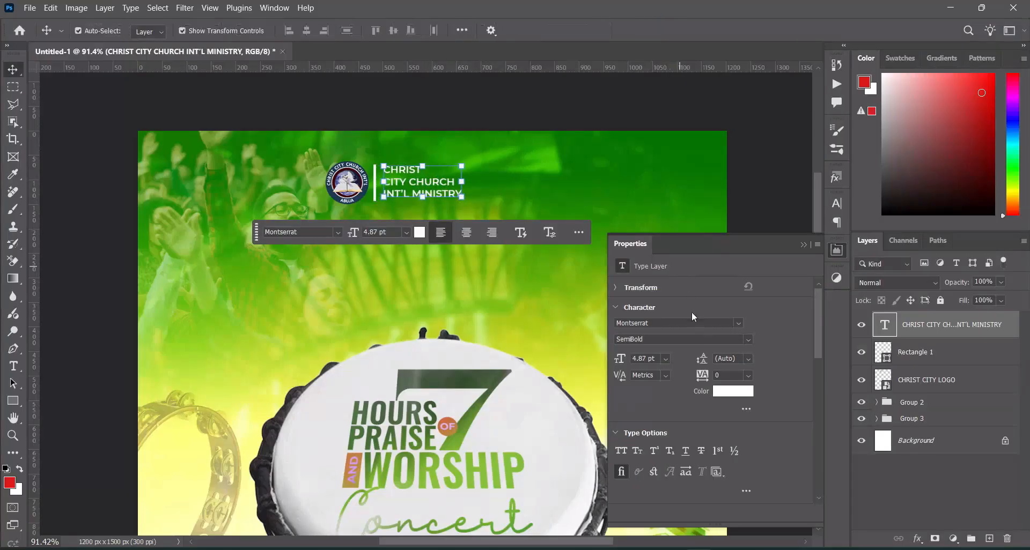
Step: Set the church name's leading to 5 pt and nudge the text closer to the divider, centred against it
{"action": "left_click", "coordinate": [707, 360]}
{"action": "type", "text": "5"}
{"action": "key", "text": "Return"}
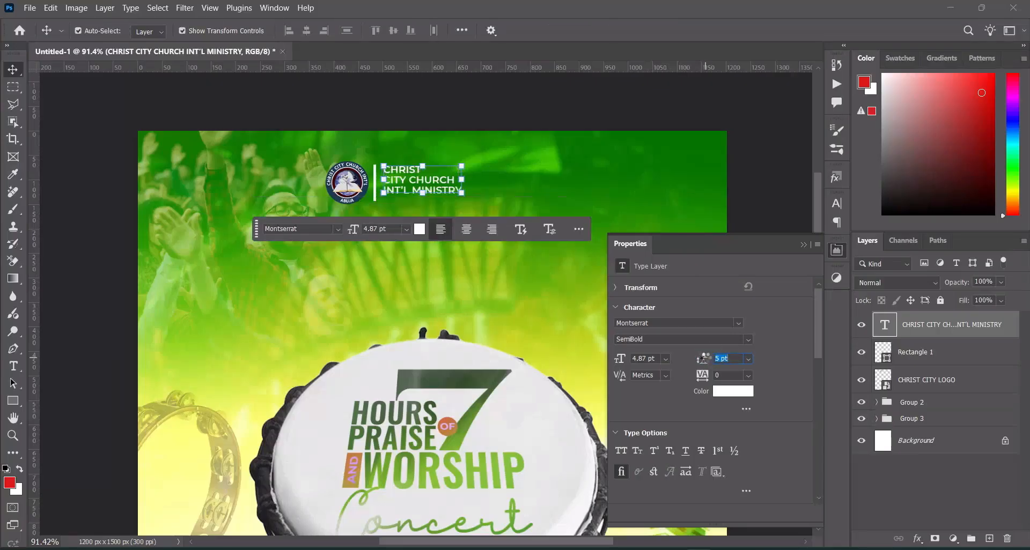
{"action": "left_click_drag", "start_coordinate": [704, 357], "coordinate": [706, 357]}
{"action": "left_click", "coordinate": [182, 116]}
{"action": "left_click_drag", "start_coordinate": [441, 180], "coordinate": [439, 183]}
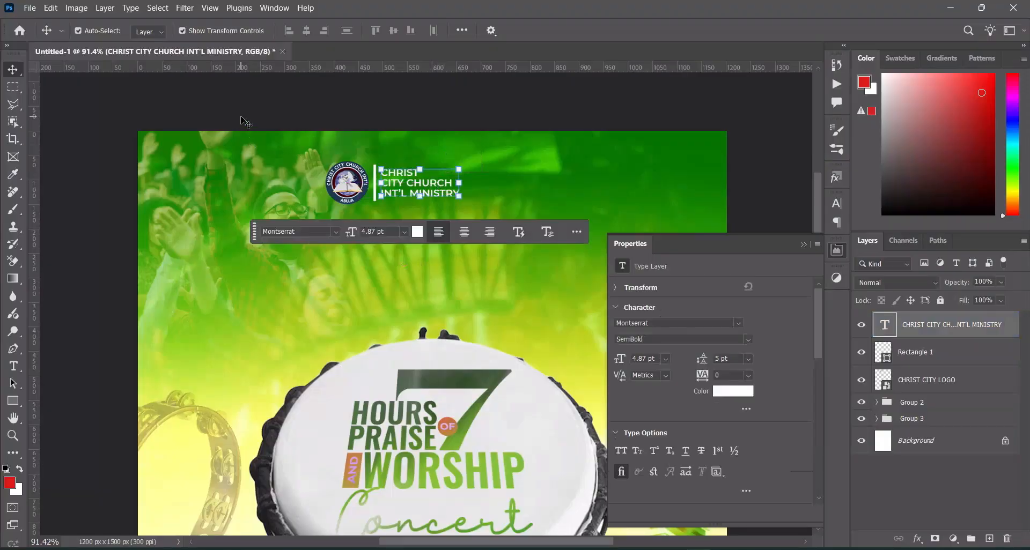
Step: Scale the church logo down to about 8.49% so it fits beside the divider
{"action": "left_click", "coordinate": [325, 181]}
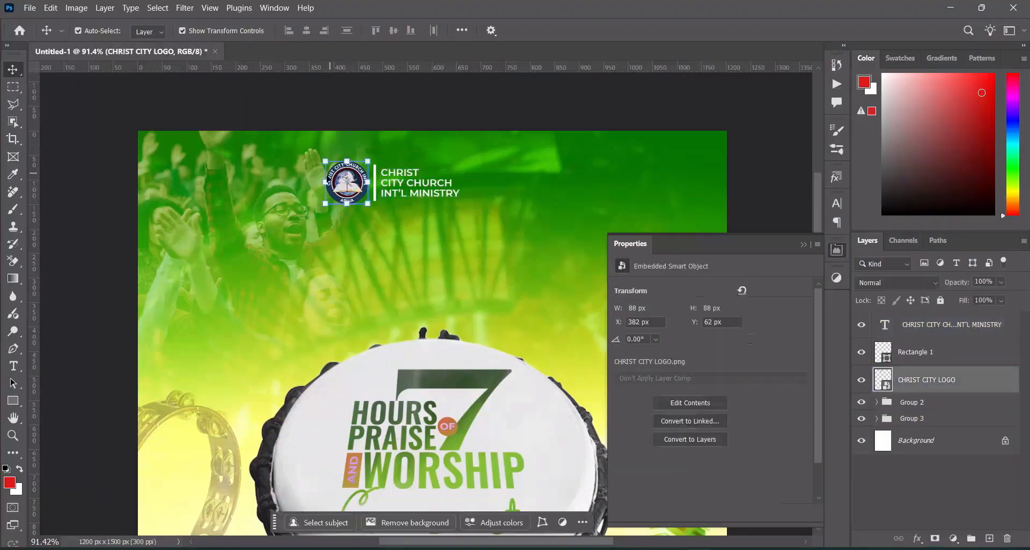
{"action": "left_click_drag", "start_coordinate": [324, 181], "coordinate": [331, 184]}
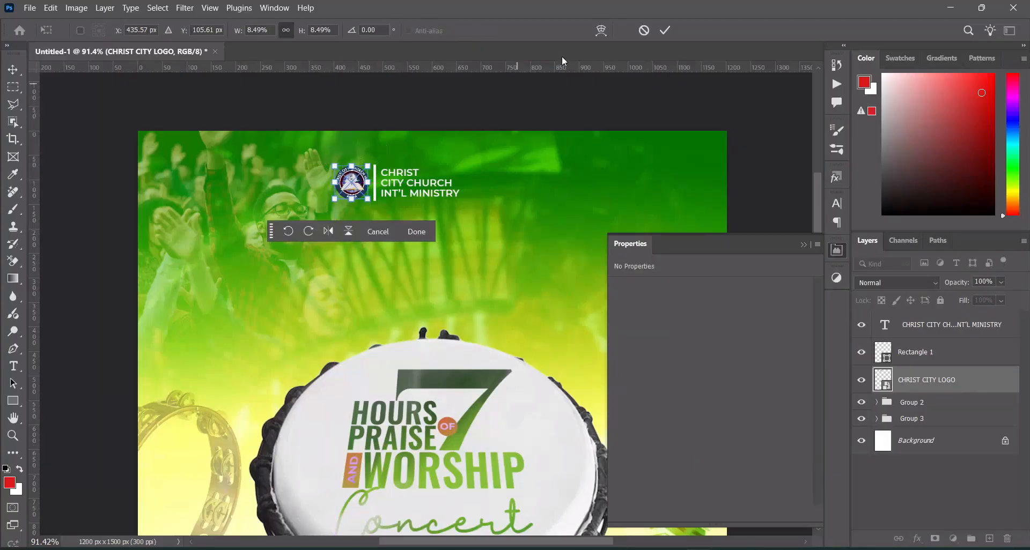
{"action": "left_click", "coordinate": [662, 31]}
Step: Shrink the divider to about 3.8 by 56 px and position it between the logo and the church name
{"action": "scroll", "coordinate": [344, 137], "scroll_direction": "up", "scroll_amount": 3}
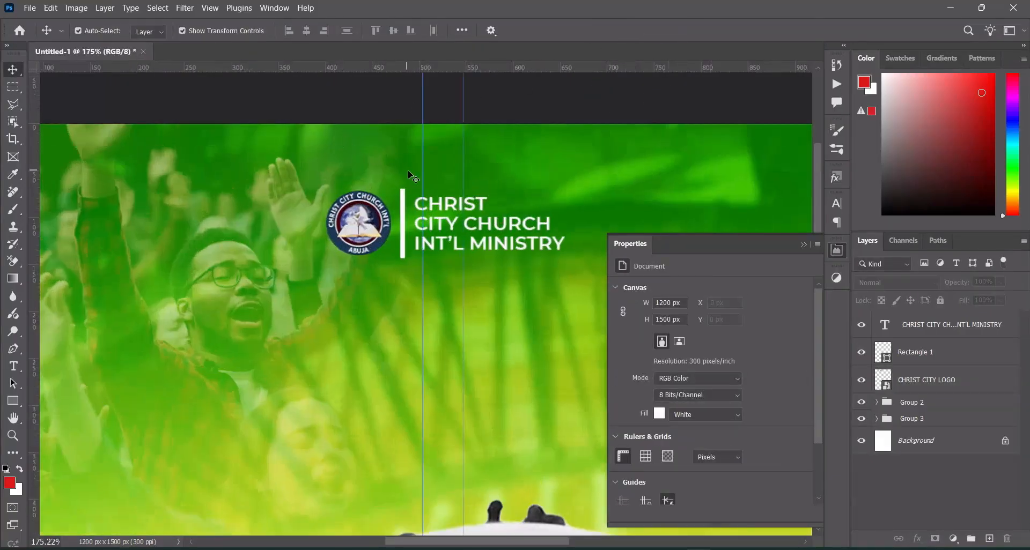
{"action": "left_click", "coordinate": [400, 207]}
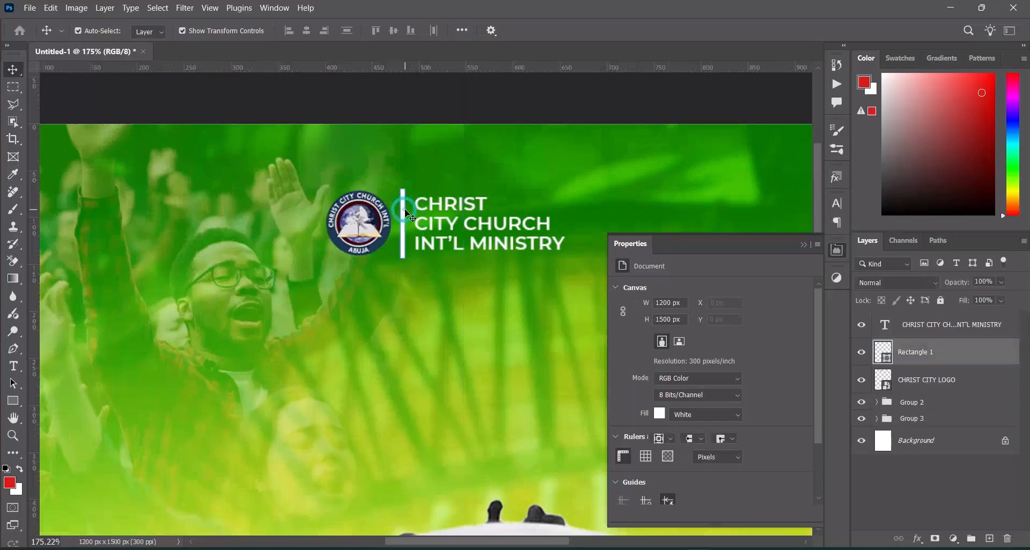
{"action": "left_click_drag", "start_coordinate": [402, 190], "coordinate": [400, 221]}
{"action": "left_click_drag", "start_coordinate": [404, 256], "coordinate": [401, 251]}
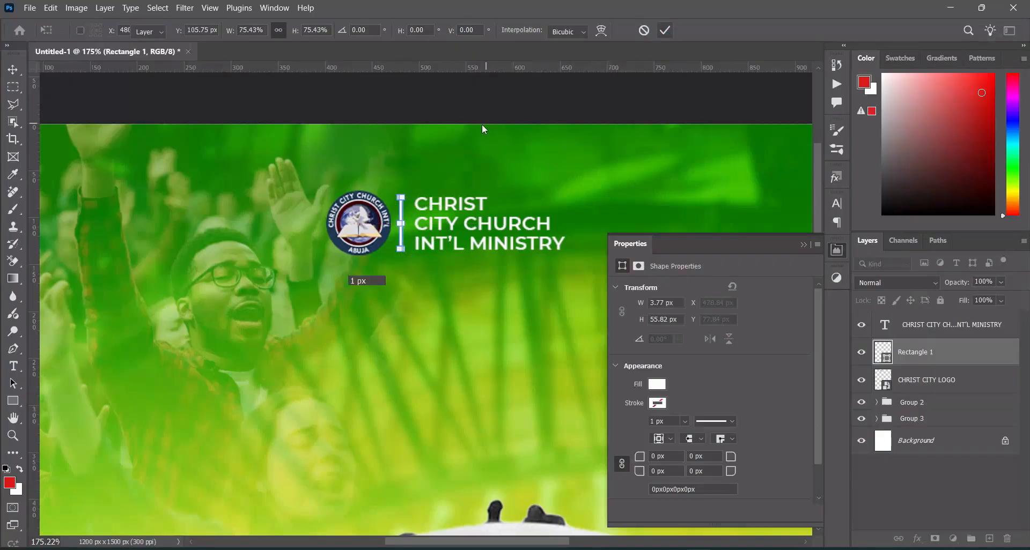
Step: Scale the logo, divider and church name layers together to about 116% and combine them into a group
{"action": "scroll", "coordinate": [461, 110], "scroll_direction": "down", "scroll_amount": 5}
{"action": "scroll", "coordinate": [474, 119], "scroll_direction": "down", "scroll_amount": 2}
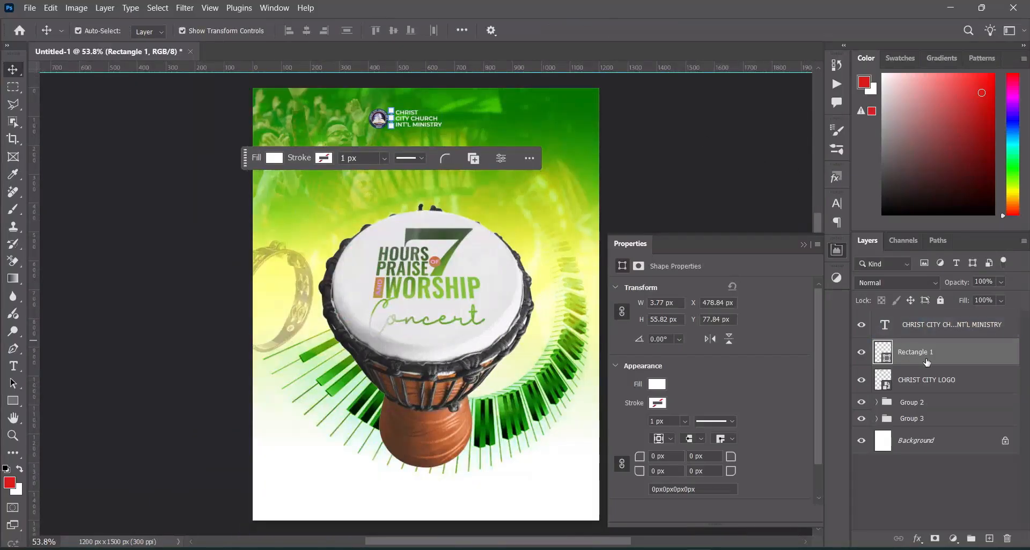
{"action": "left_click", "coordinate": [926, 380]}
{"action": "left_click", "coordinate": [931, 326], "text": "shift"}
{"action": "key", "text": "ctrl+t"}
{"action": "left_click_drag", "start_coordinate": [441, 119], "coordinate": [453, 118]}
{"action": "left_click", "coordinate": [664, 31]}
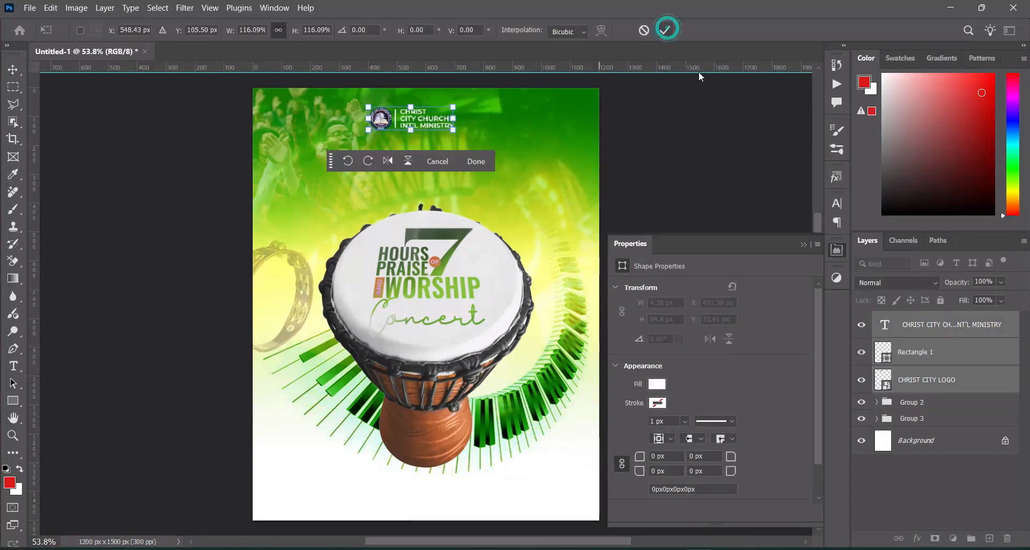
{"action": "left_click", "coordinate": [971, 539]}
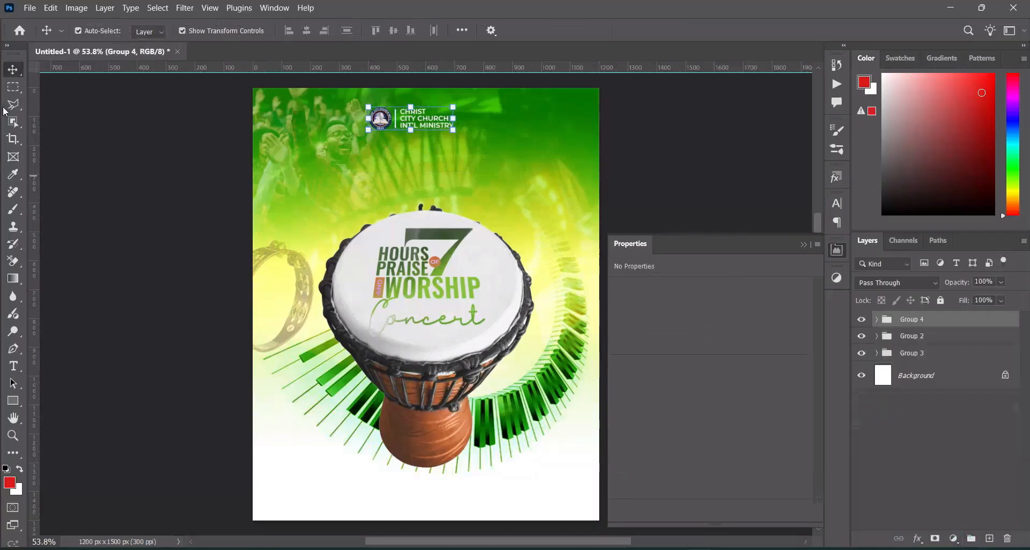
Step: Center the church branding group horizontally on the full canvas and clear the selection
{"action": "left_click", "coordinate": [170, 8]}
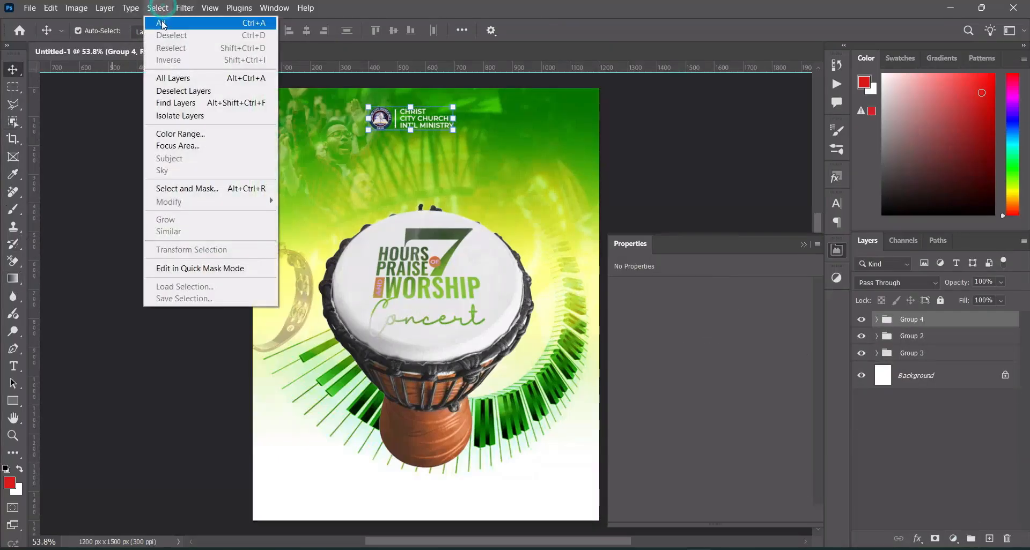
{"action": "left_click", "coordinate": [172, 21]}
{"action": "left_click", "coordinate": [306, 31]}
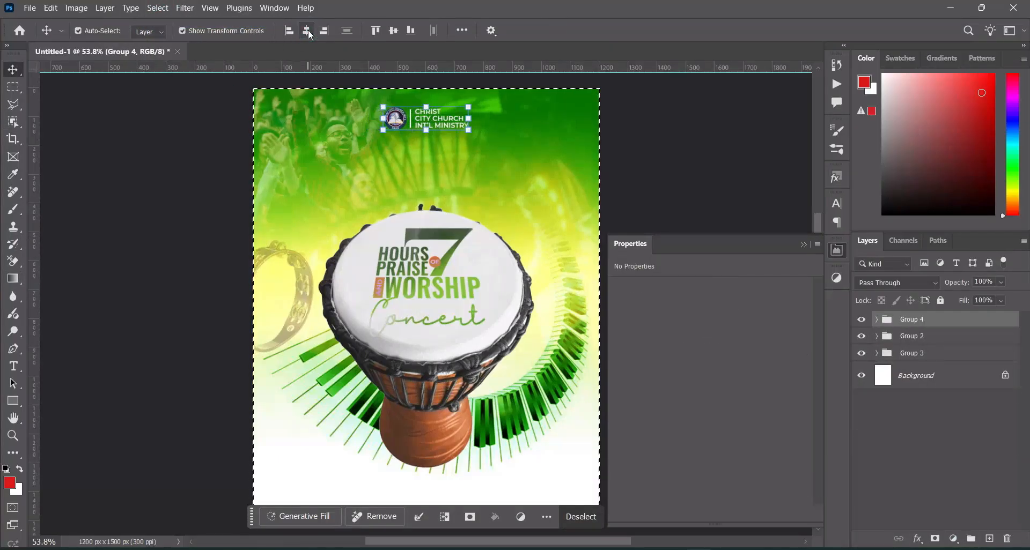
{"action": "left_click", "coordinate": [158, 8]}
{"action": "left_click", "coordinate": [166, 34]}
{"action": "left_click", "coordinate": [185, 133]}
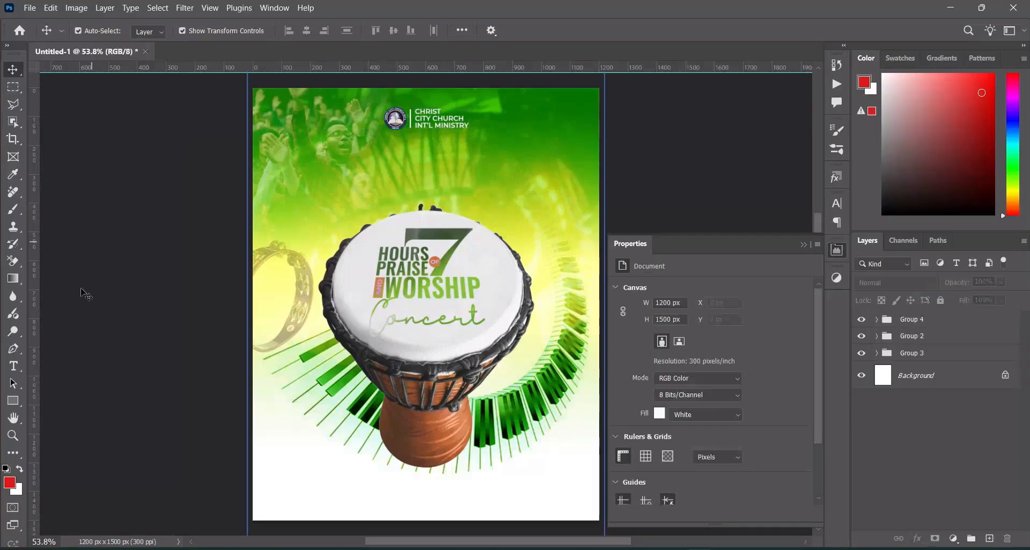
Step: Add a white 24 pt Montserrat SemiBold text layer below the church branding, with "PRESENTS:" copied from Text.txt
{"action": "left_click", "coordinate": [13, 366]}
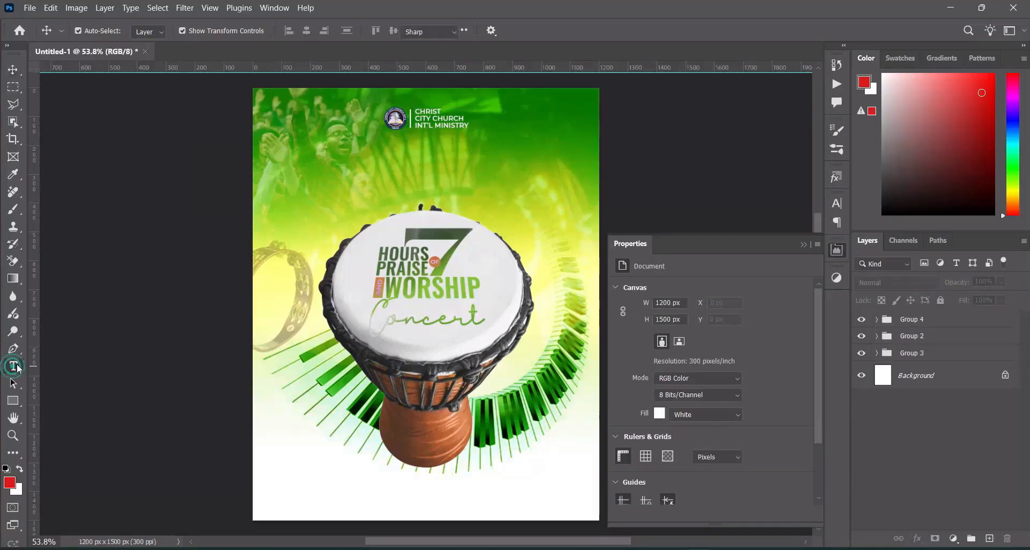
{"action": "left_click", "coordinate": [365, 177]}
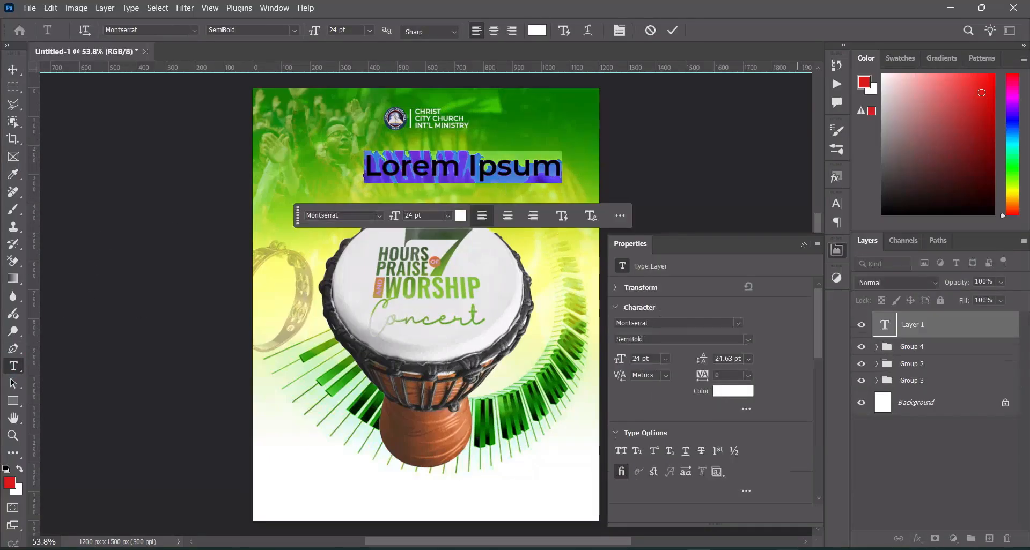
{"action": "key", "text": "alt+Tab"}
{"action": "left_click_drag", "start_coordinate": [225, 231], "coordinate": [172, 231]}
{"action": "key", "text": "ctrl+c"}
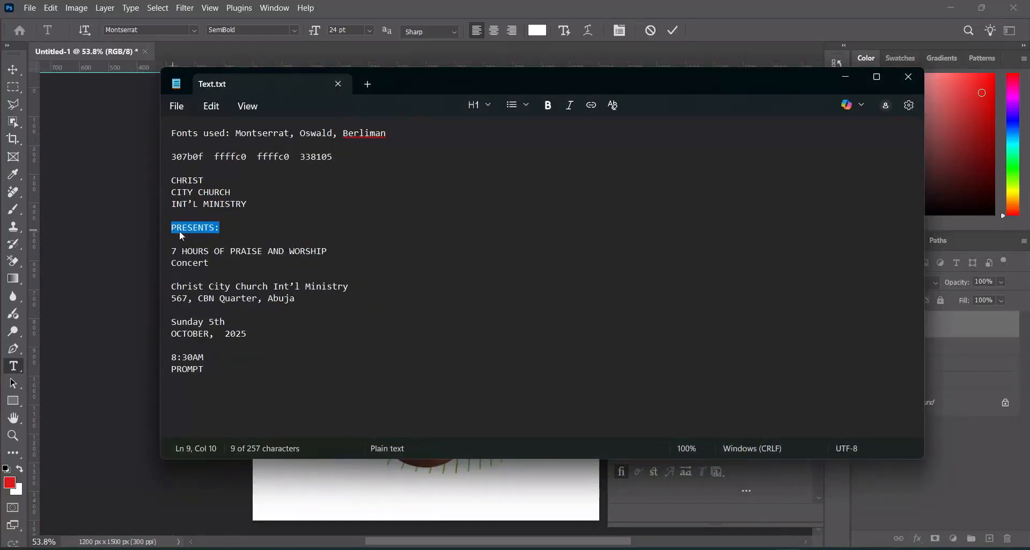
{"action": "left_click", "coordinate": [845, 76]}
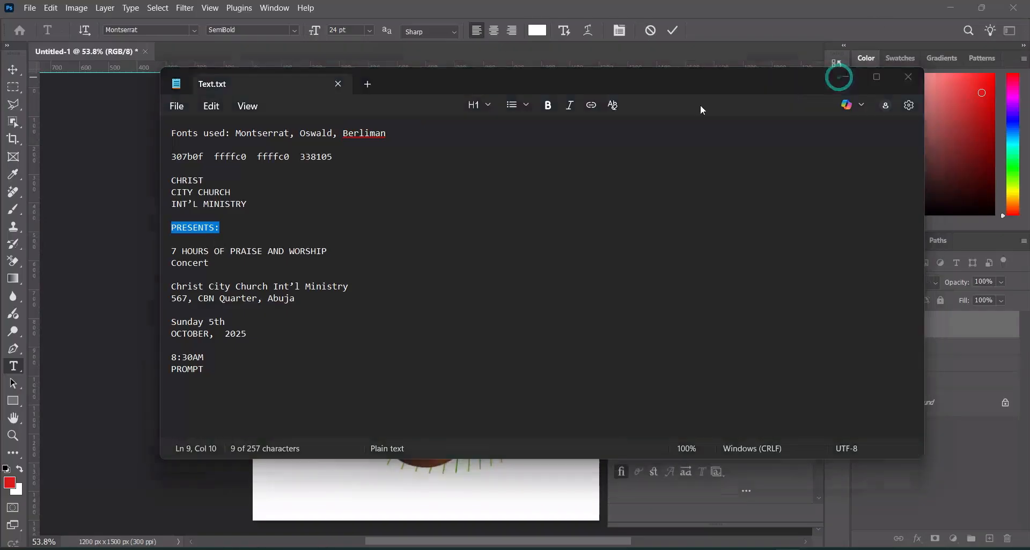
{"action": "key", "text": "ctrl+v"}
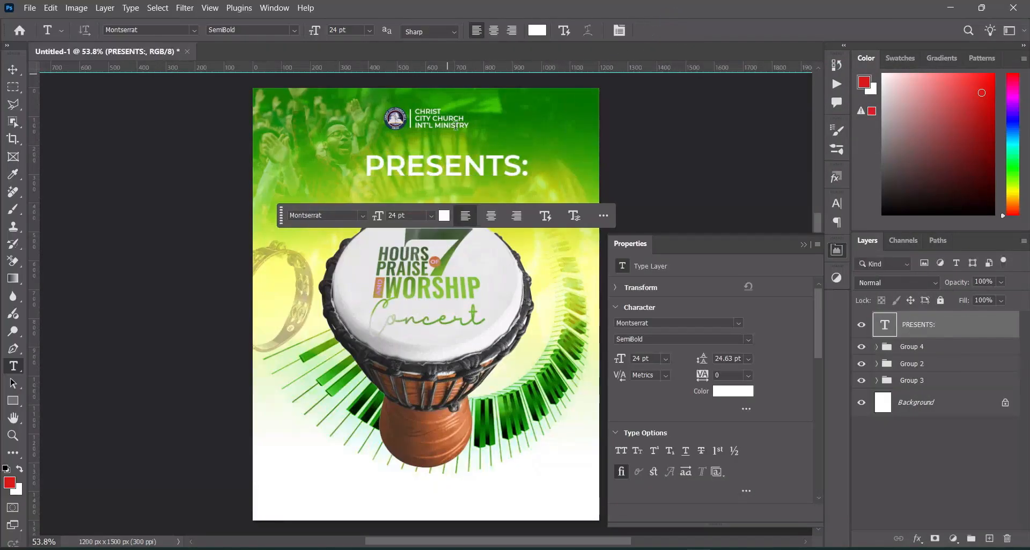
Step: Scale the PRESENTS: text down to about 25.81% and widen its letter tracking to about 1040
{"action": "left_click", "coordinate": [10, 69]}
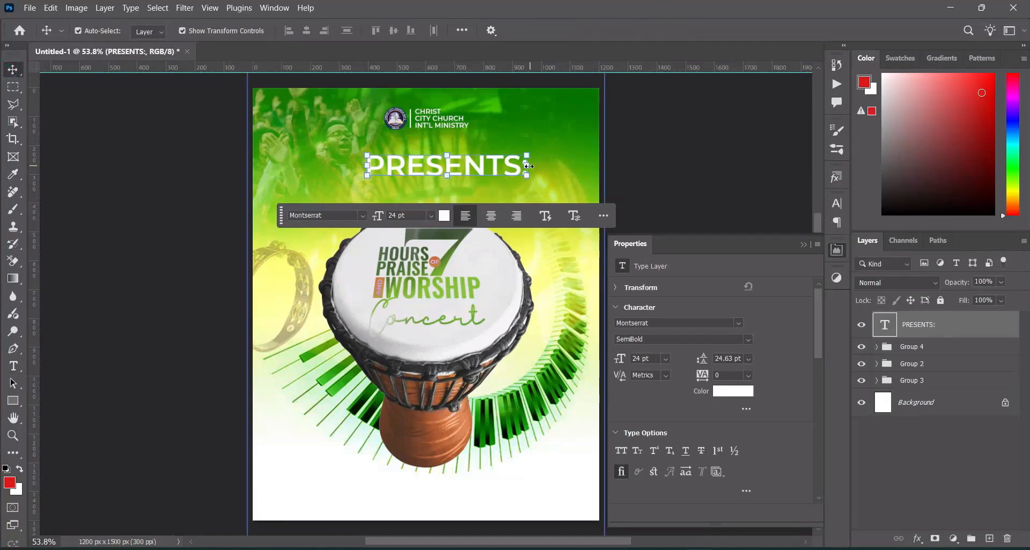
{"action": "key", "text": "ctrl+t"}
{"action": "left_click_drag", "start_coordinate": [446, 169], "coordinate": [407, 168]}
{"action": "left_click", "coordinate": [664, 30]}
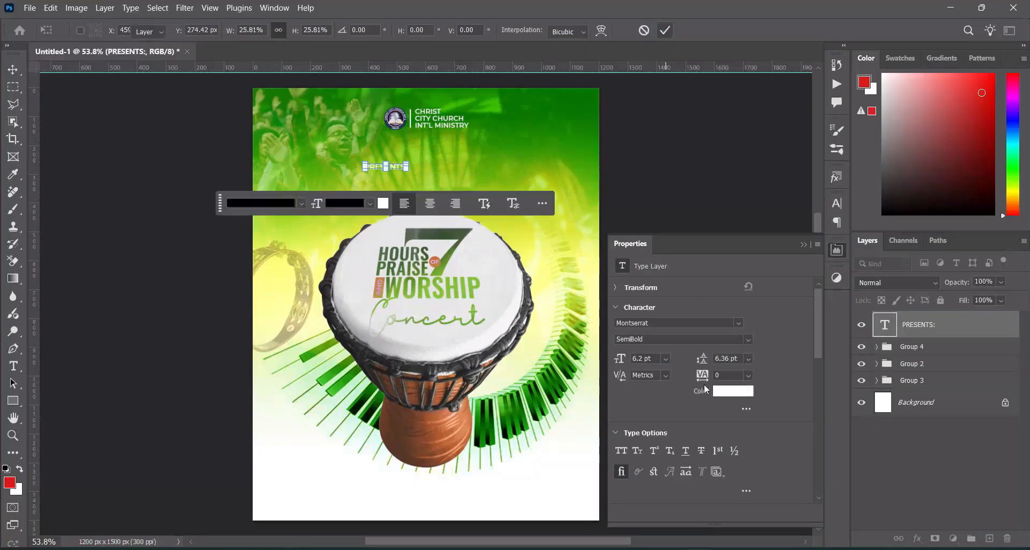
{"action": "left_click_drag", "start_coordinate": [702, 376], "coordinate": [738, 378]}
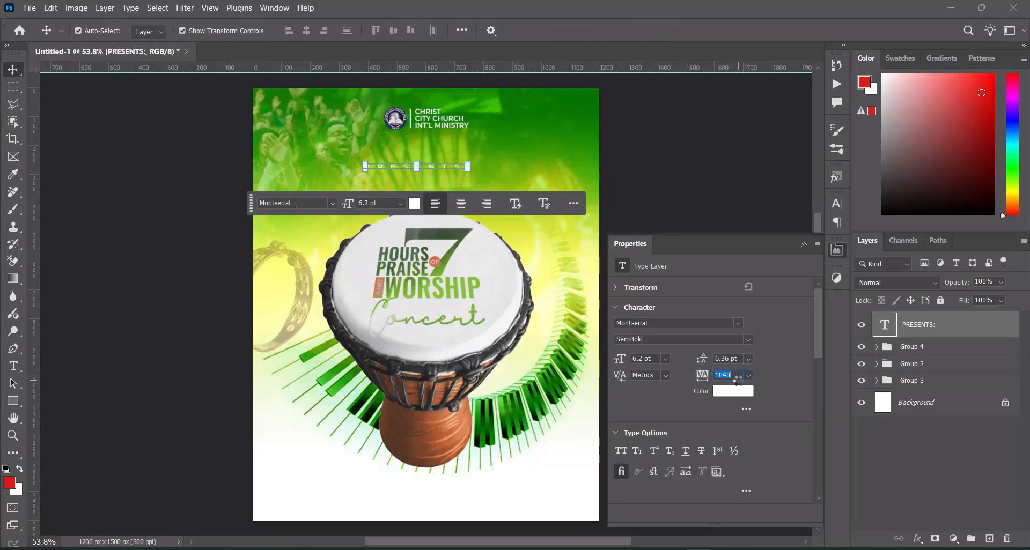
Step: Center the PRESENTS: text horizontally on the full canvas and clear the selection
{"action": "left_click", "coordinate": [805, 244]}
{"action": "left_click", "coordinate": [158, 8]}
{"action": "left_click", "coordinate": [161, 21]}
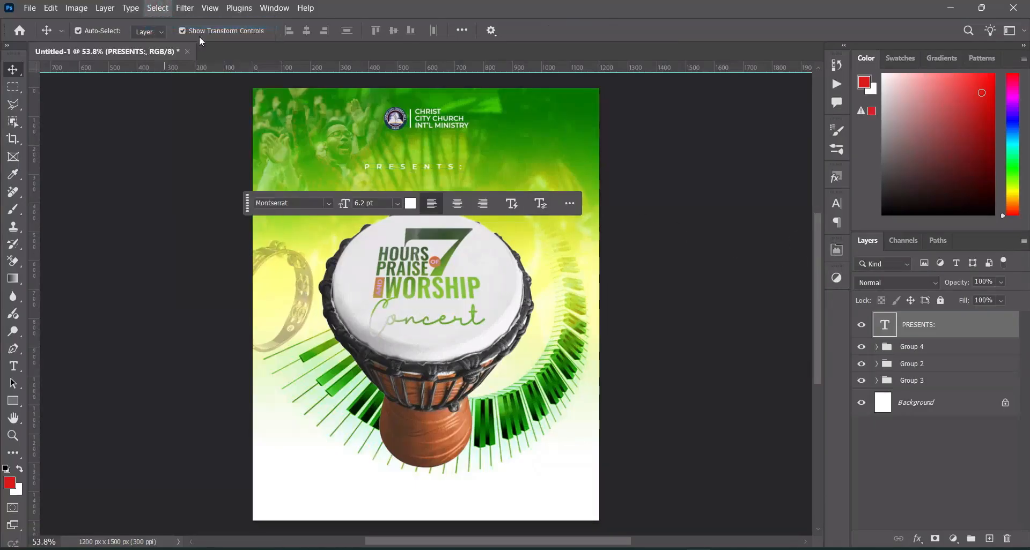
{"action": "left_click", "coordinate": [306, 30]}
{"action": "left_click", "coordinate": [158, 7]}
{"action": "left_click", "coordinate": [163, 36]}
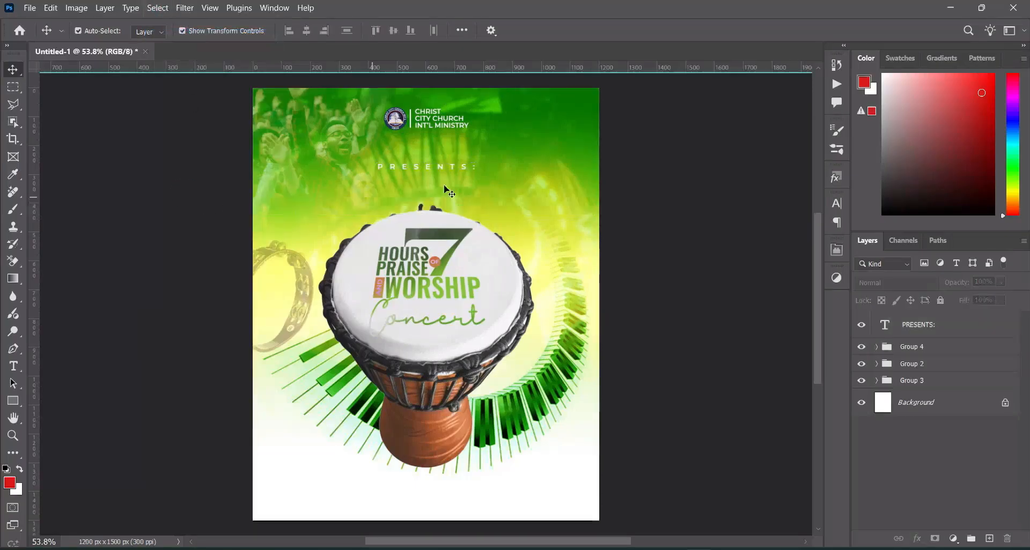
Step: Move the PRESENTS: text slightly up toward the church branding and scale it to about 83.57%
{"action": "left_click_drag", "start_coordinate": [444, 169], "coordinate": [443, 160]}
{"action": "left_click", "coordinate": [730, 202]}
{"action": "scroll", "coordinate": [597, 200], "scroll_direction": "down", "scroll_amount": 2}
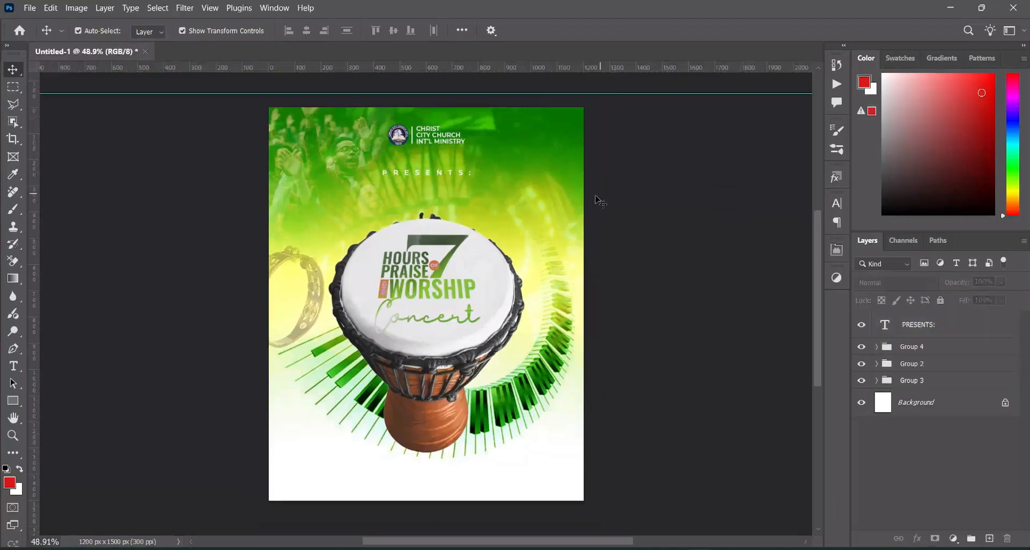
{"action": "left_click", "coordinate": [465, 188]}
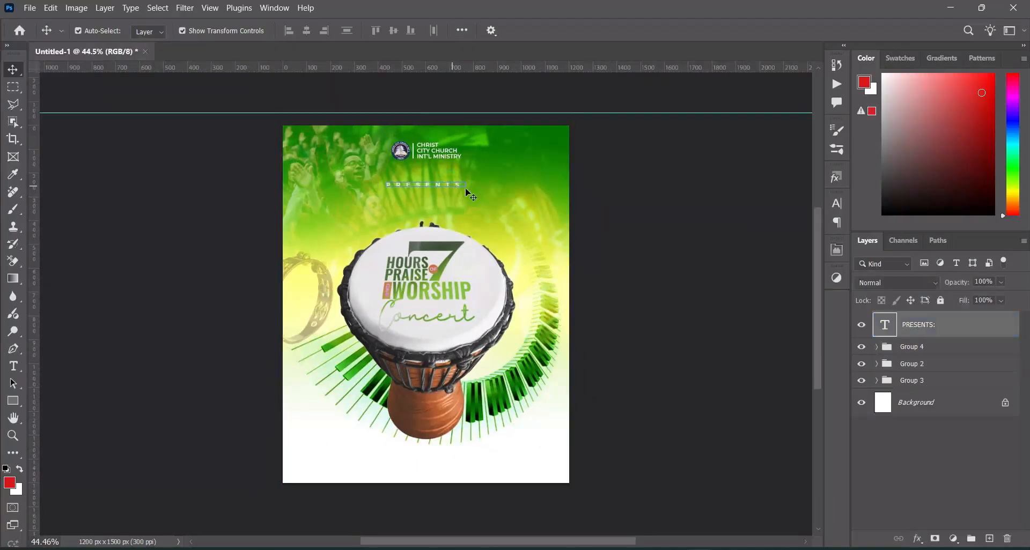
{"action": "left_click_drag", "start_coordinate": [465, 188], "coordinate": [460, 185]}
{"action": "left_click", "coordinate": [669, 30]}
{"action": "left_click", "coordinate": [697, 241]}
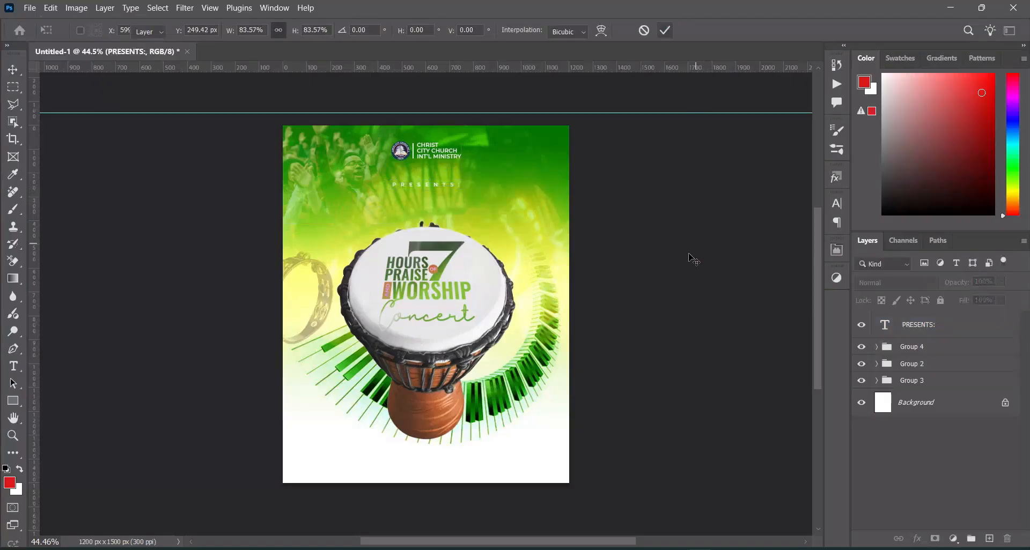
Step: Enlarge the church branding group moderately about its centre above the PRESENTS: text
{"action": "key", "text": "ctrl"}
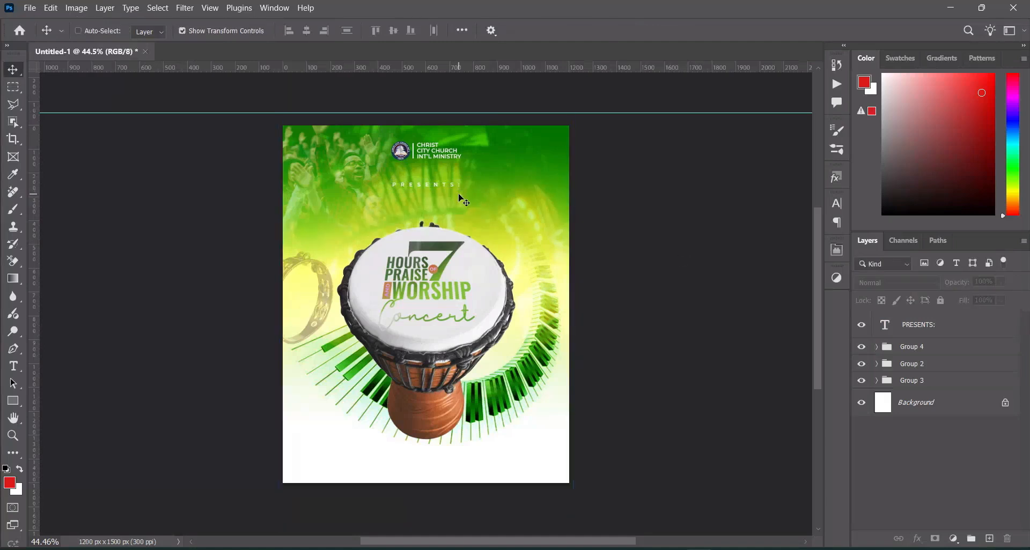
{"action": "left_click", "coordinate": [911, 337]}
{"action": "left_click", "coordinate": [911, 343]}
{"action": "left_click_drag", "start_coordinate": [462, 159], "coordinate": [474, 170]}
{"action": "left_click", "coordinate": [665, 33]}
{"action": "left_click", "coordinate": [689, 244]}
Step: Draw a red rectangle about 505 by 110 px below the drum and place it near X 129, Y 1339 px
{"action": "key", "text": "ctrl+0"}
{"action": "scroll", "coordinate": [360, 99], "scroll_direction": "up", "scroll_amount": 2}
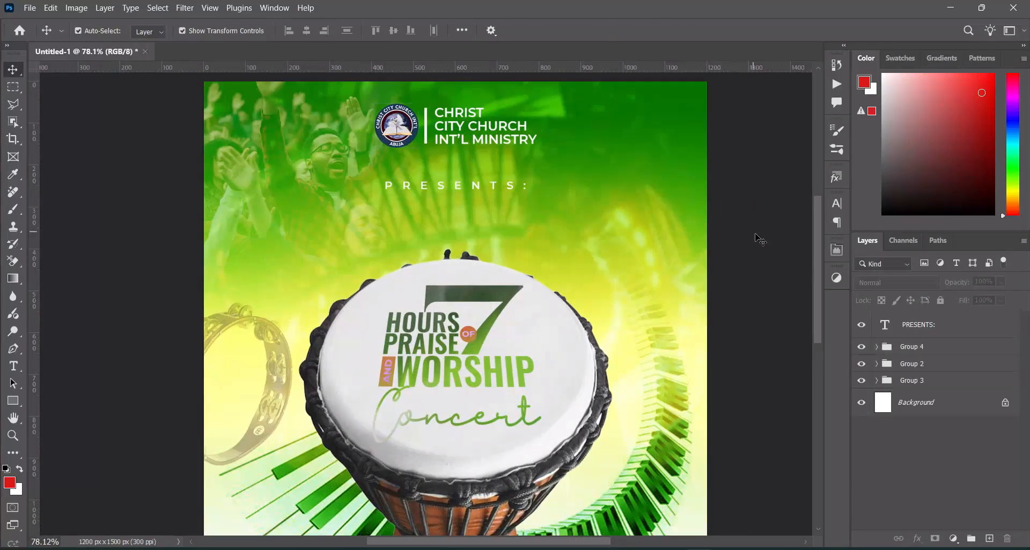
{"action": "left_click_drag", "start_coordinate": [820, 291], "coordinate": [813, 372]}
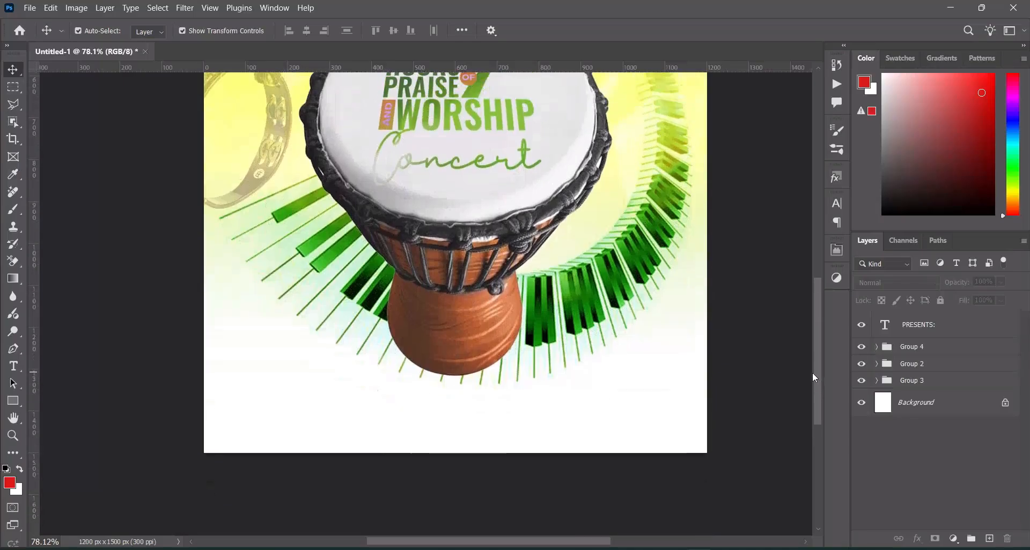
{"action": "left_click", "coordinate": [12, 402]}
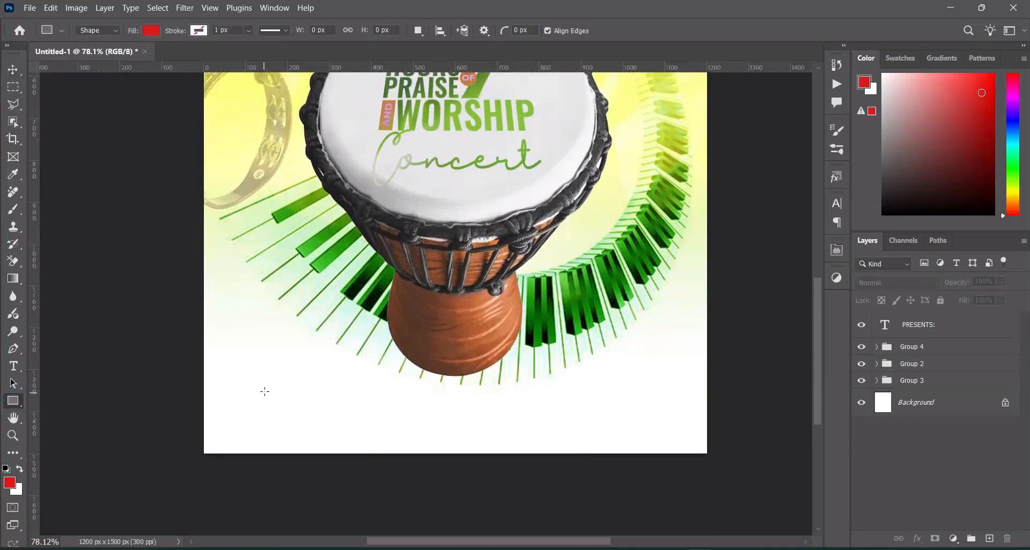
{"action": "left_click_drag", "start_coordinate": [270, 386], "coordinate": [481, 431]}
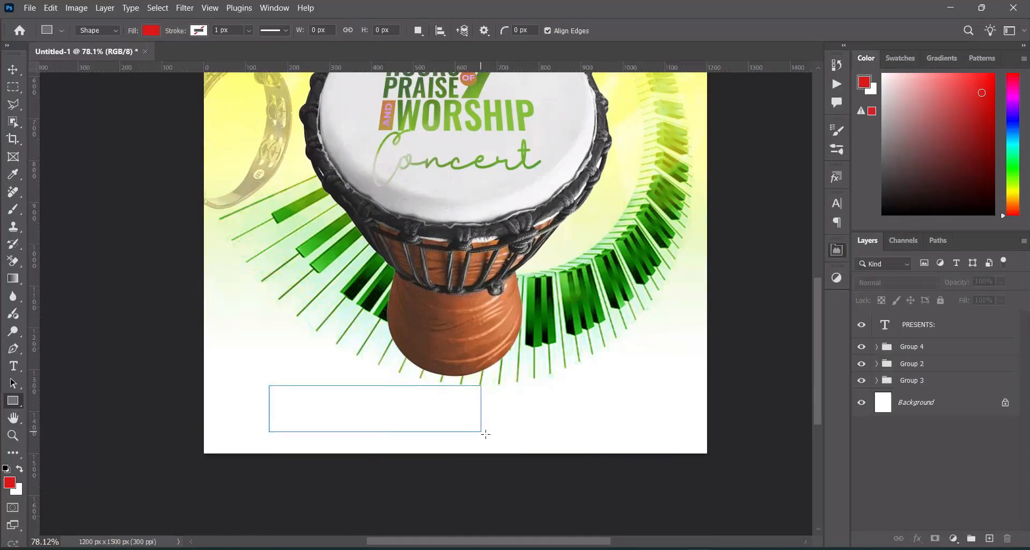
{"action": "left_click", "coordinate": [12, 69]}
{"action": "left_click_drag", "start_coordinate": [325, 417], "coordinate": [307, 416]}
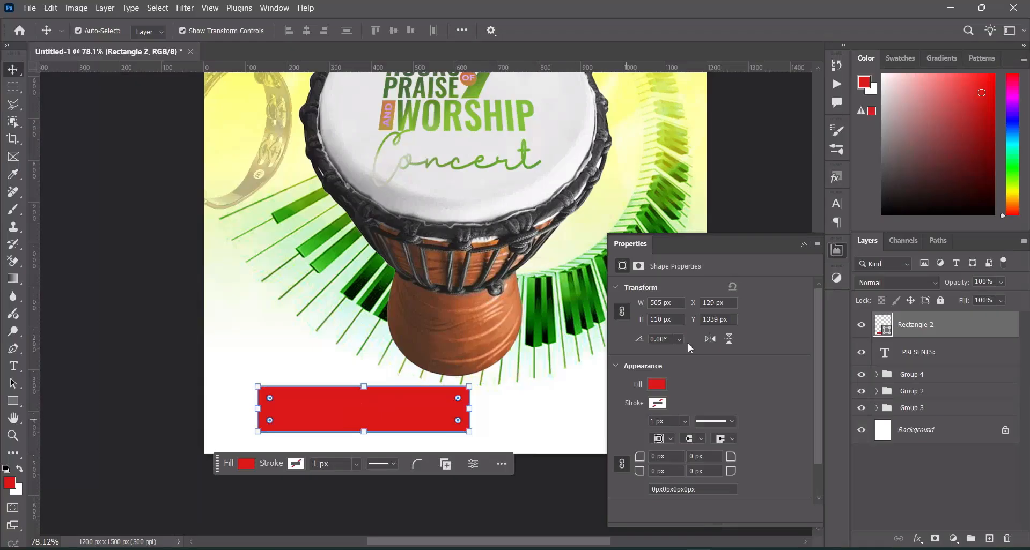
{"action": "left_click", "coordinate": [802, 246]}
Step: Apply a linear black-to-green gradient overlay to the red rectangle at 0° angle, 100% opacity and 100% scale
{"action": "left_click", "coordinate": [916, 539]}
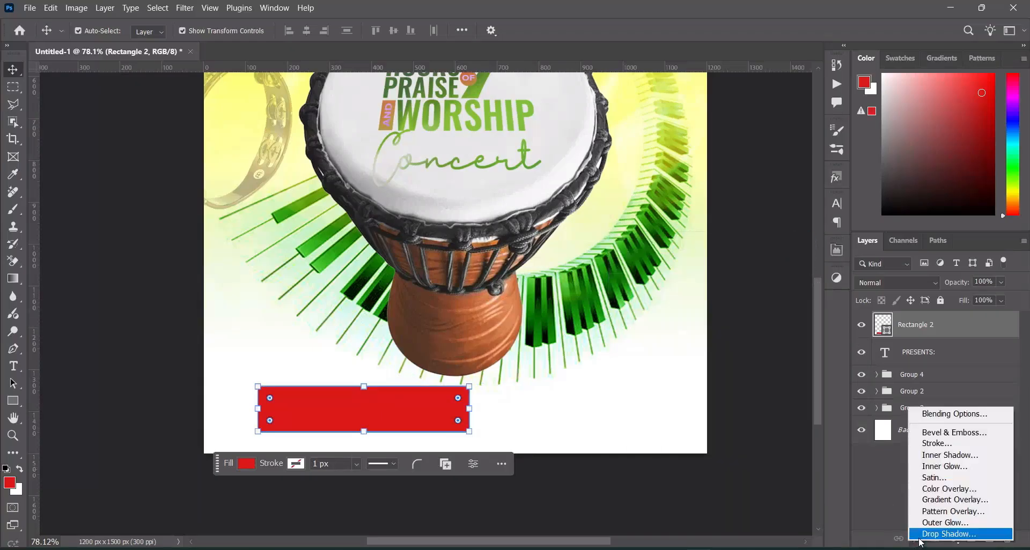
{"action": "left_click", "coordinate": [946, 499]}
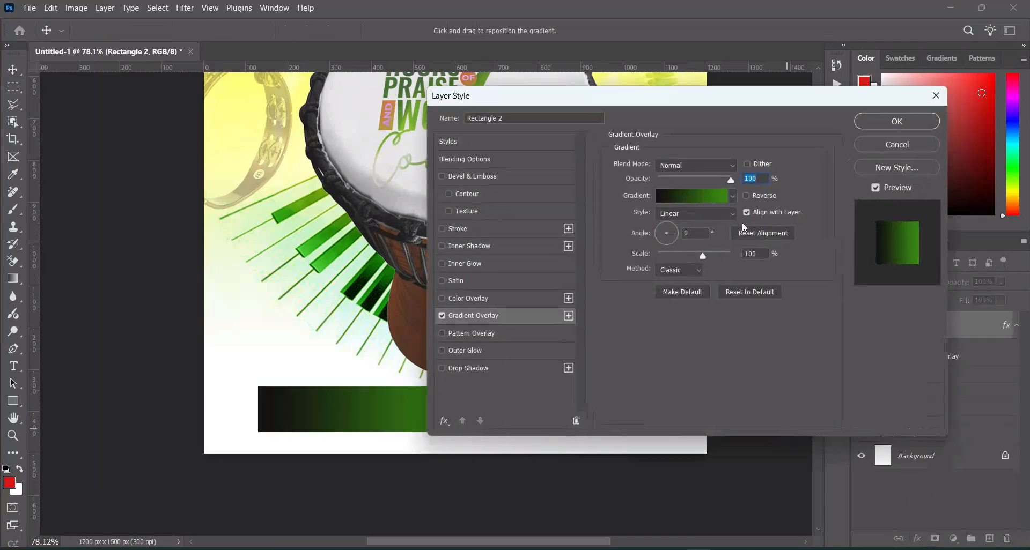
{"action": "left_click_drag", "start_coordinate": [666, 100], "coordinate": [773, 145]}
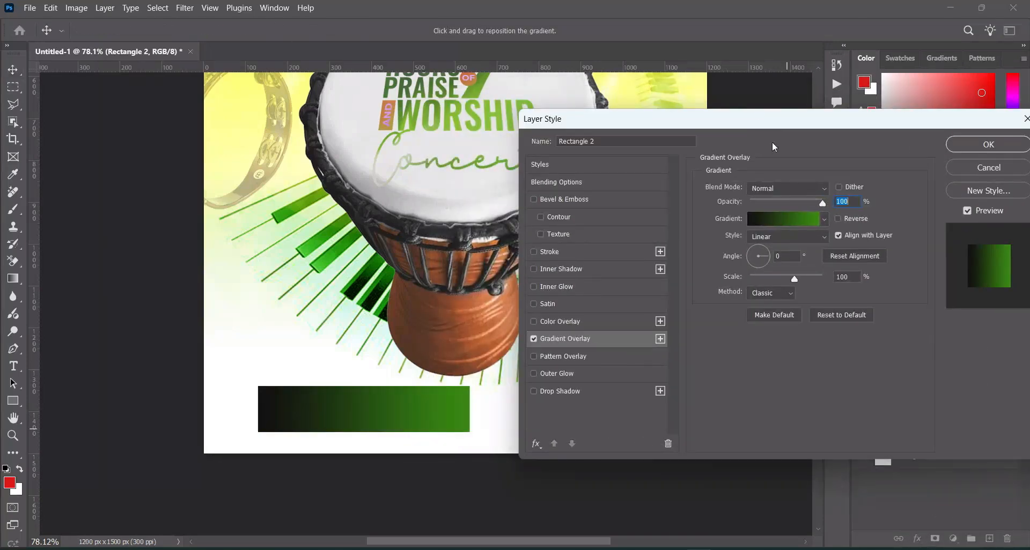
{"action": "left_click", "coordinate": [780, 221]}
{"action": "left_click", "coordinate": [599, 350]}
{"action": "left_click", "coordinate": [659, 407]}
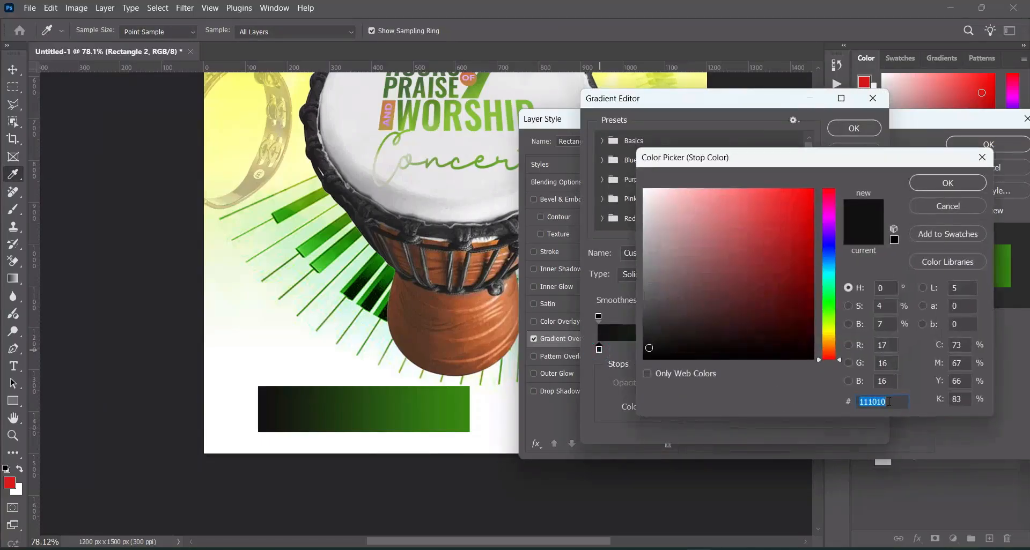
{"action": "left_click", "coordinate": [939, 184]}
{"action": "left_click", "coordinate": [854, 130]}
{"action": "left_click", "coordinate": [988, 146]}
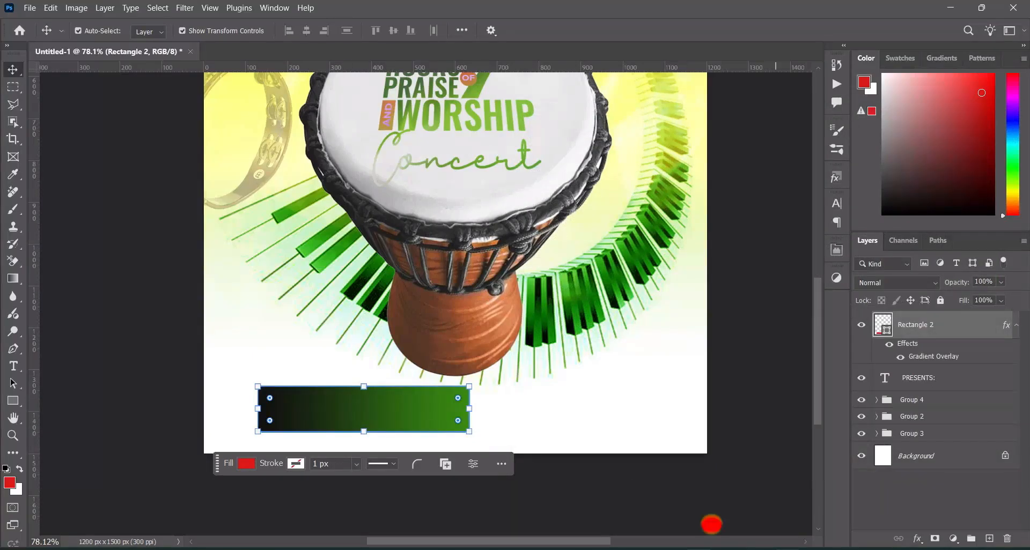
Step: Copy the church name and venue address lines from Text.txt and return to the flyer
{"action": "left_click", "coordinate": [710, 540]}
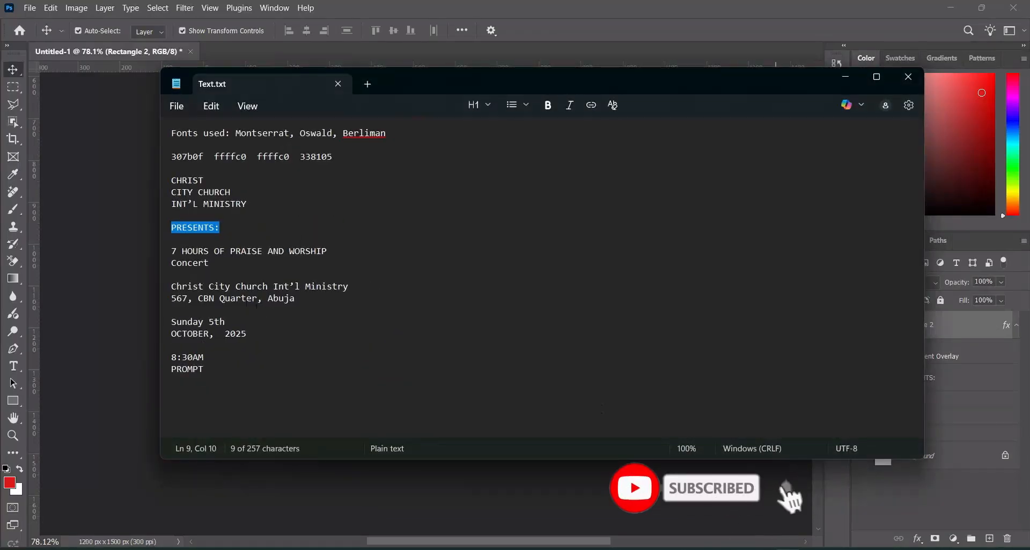
{"action": "left_click_drag", "start_coordinate": [169, 290], "coordinate": [295, 298]}
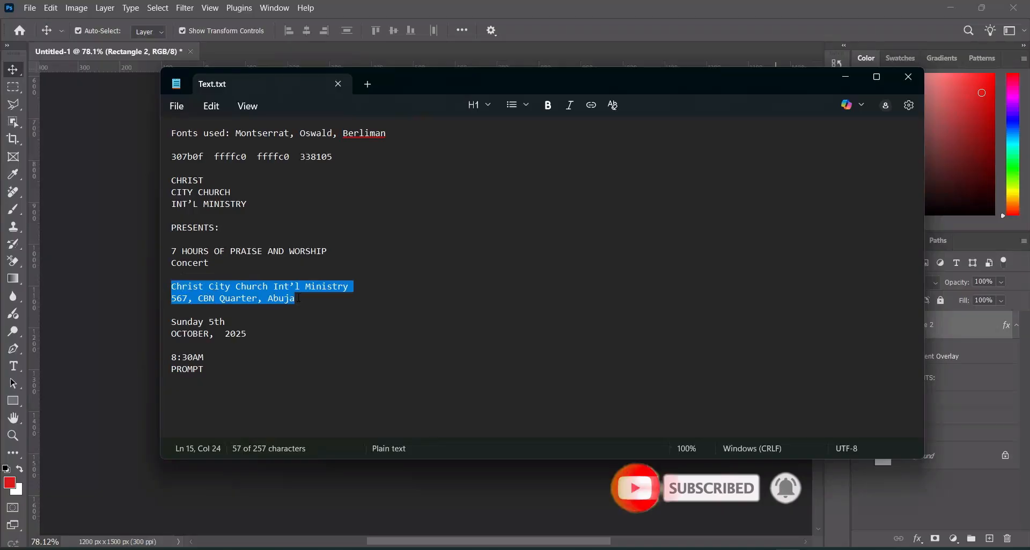
{"action": "left_click", "coordinate": [845, 77]}
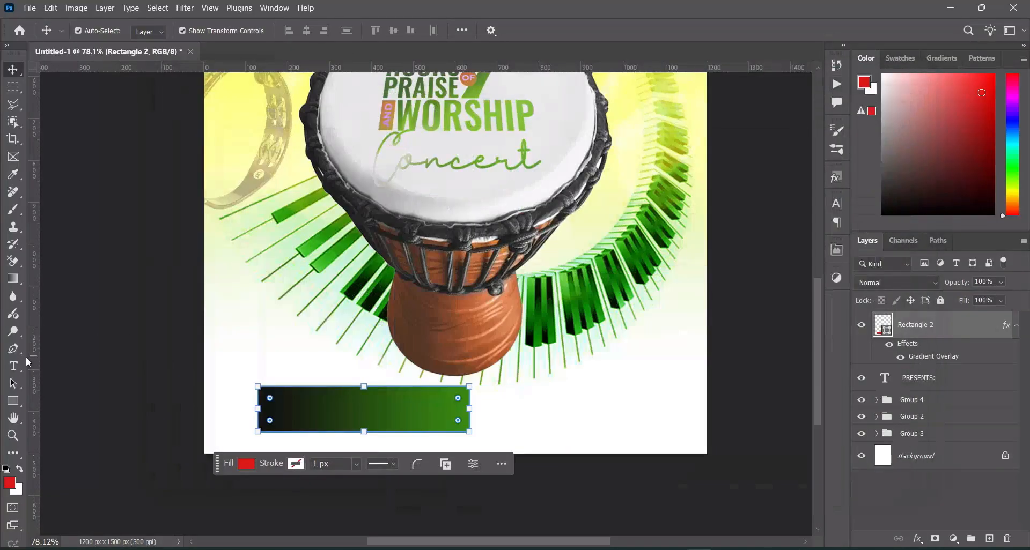
Step: Place the google-location-icon-16 image at the dark end of the gradient rectangle, scaled down to about 0.59%
{"action": "left_click", "coordinate": [405, 548]}
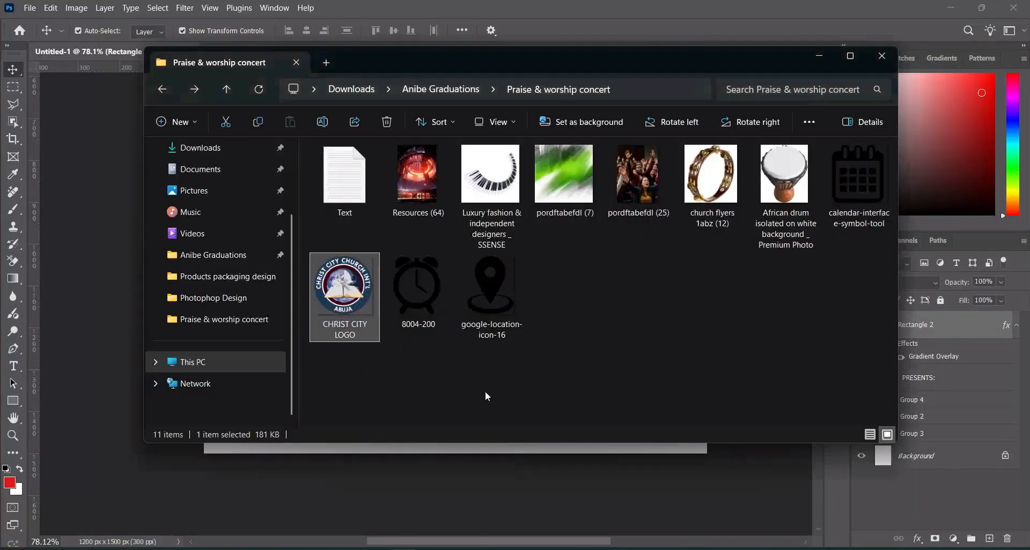
{"action": "left_click_drag", "start_coordinate": [493, 287], "coordinate": [151, 330]}
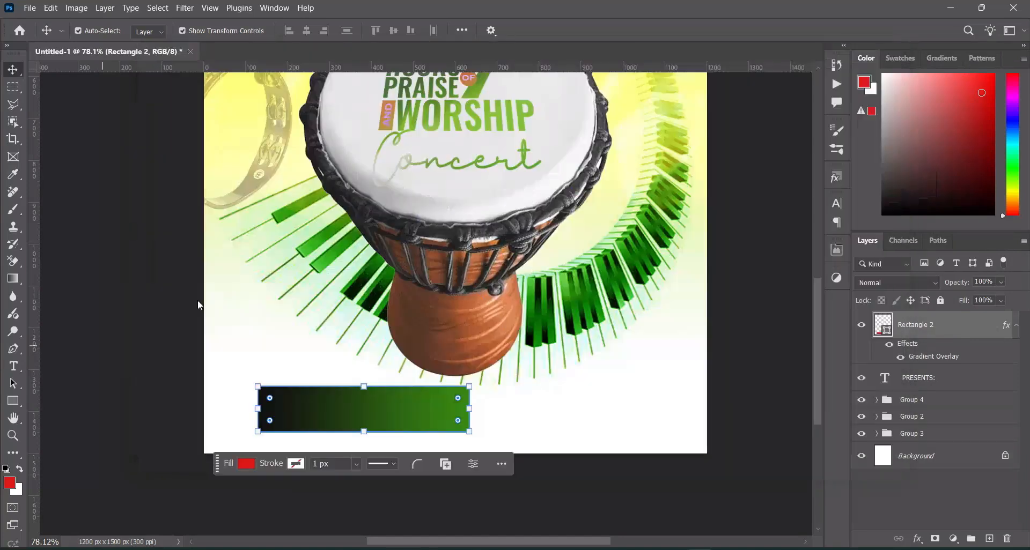
{"action": "left_click_drag", "start_coordinate": [708, 261], "coordinate": [292, 406]}
{"action": "scroll", "coordinate": [231, 427], "scroll_direction": "up", "scroll_amount": 3}
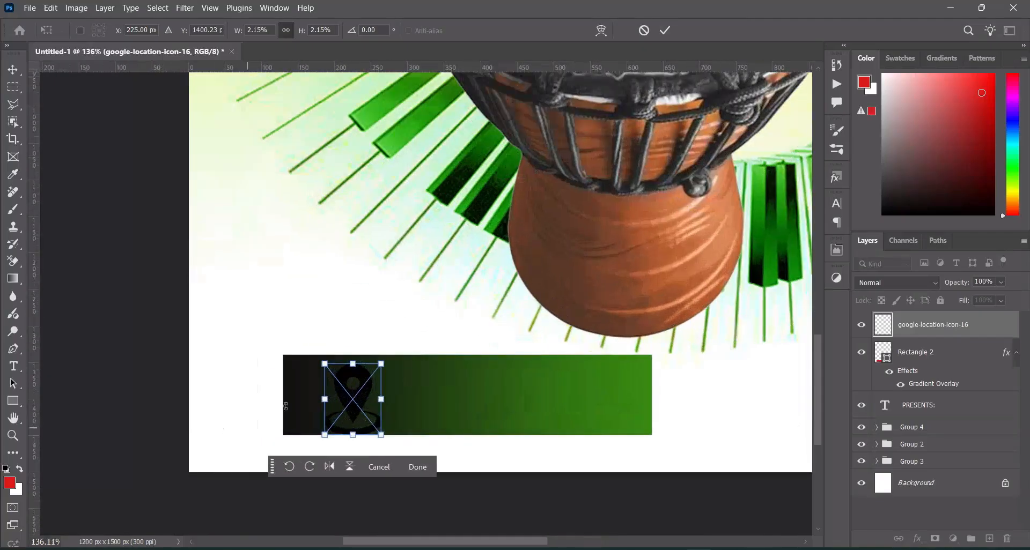
{"action": "left_click_drag", "start_coordinate": [381, 399], "coordinate": [310, 402]}
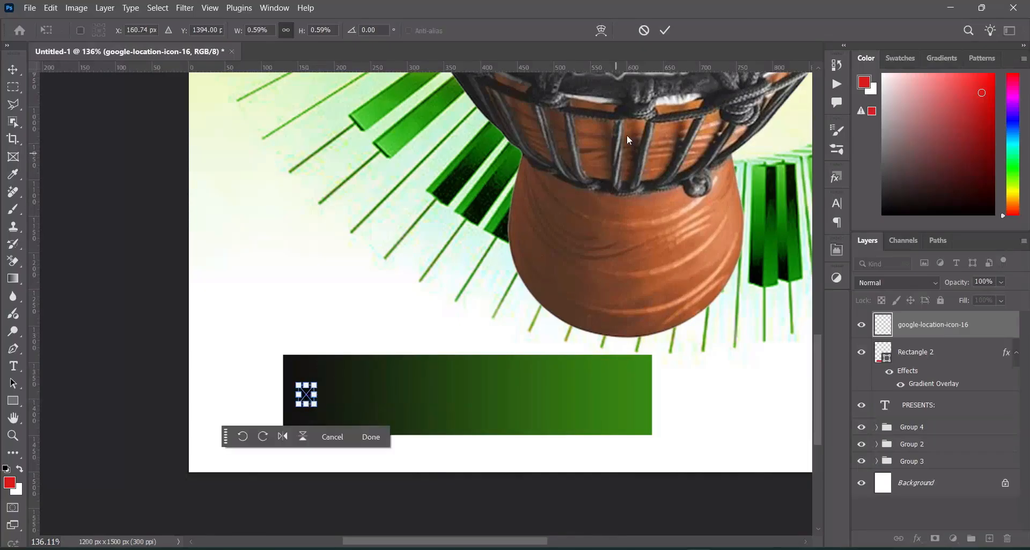
{"action": "left_click", "coordinate": [666, 30]}
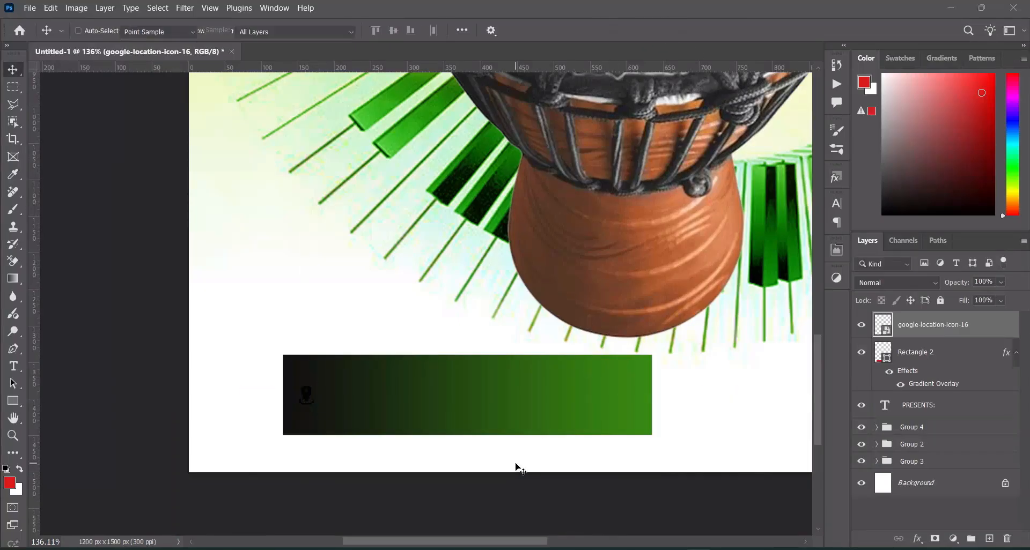
Step: Turn the location icon white with a Hue/Saturation adjustment, shrink it slightly, and clear the selection
{"action": "key", "text": "ctrl+u"}
{"action": "left_click_drag", "start_coordinate": [478, 252], "coordinate": [579, 256]}
{"action": "left_click", "coordinate": [630, 119]}
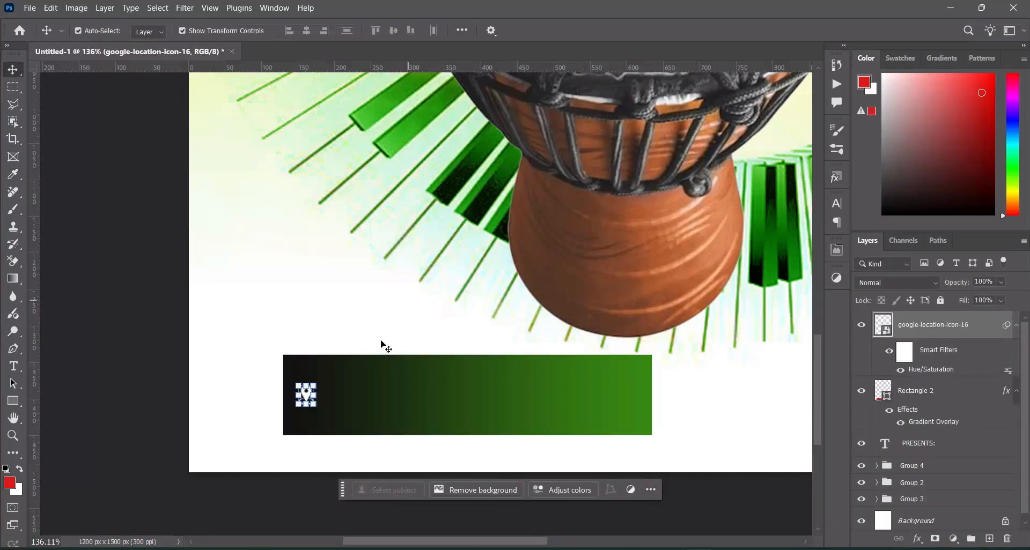
{"action": "left_click_drag", "start_coordinate": [315, 384], "coordinate": [315, 396]}
{"action": "left_click", "coordinate": [665, 30]}
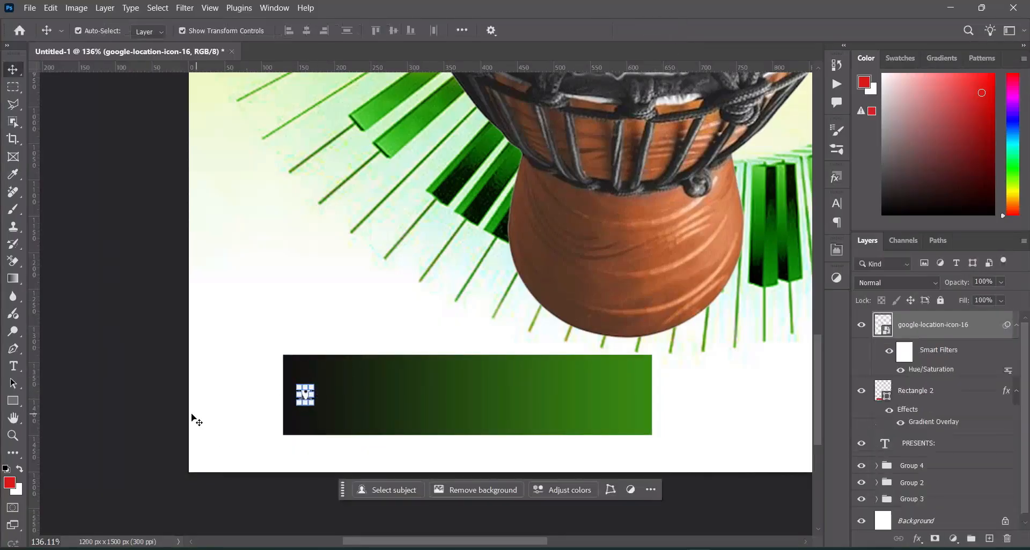
{"action": "left_click", "coordinate": [138, 356]}
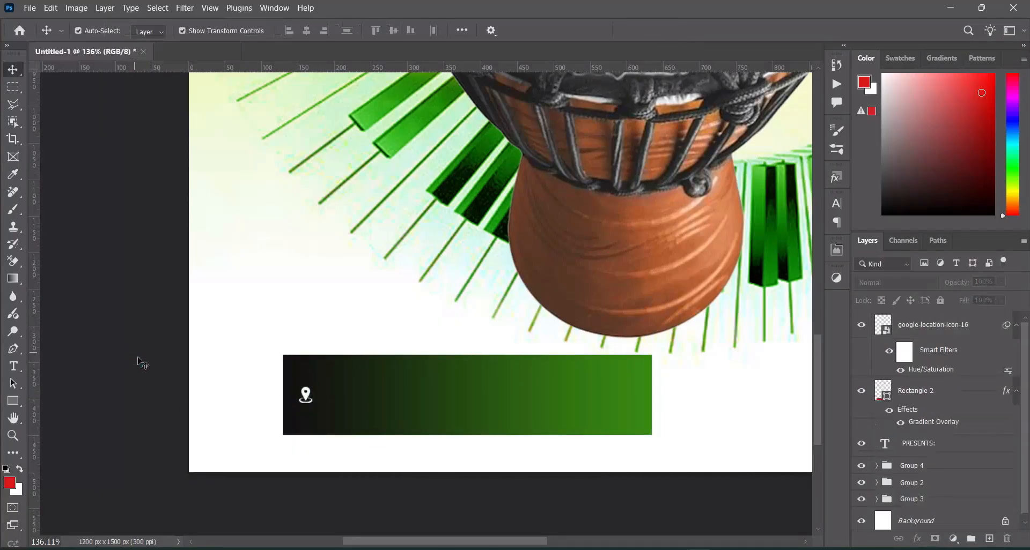
Step: Paste the copied church name and venue address as a new text layer above the venue bar
{"action": "left_click", "coordinate": [13, 366]}
{"action": "left_click", "coordinate": [221, 314]}
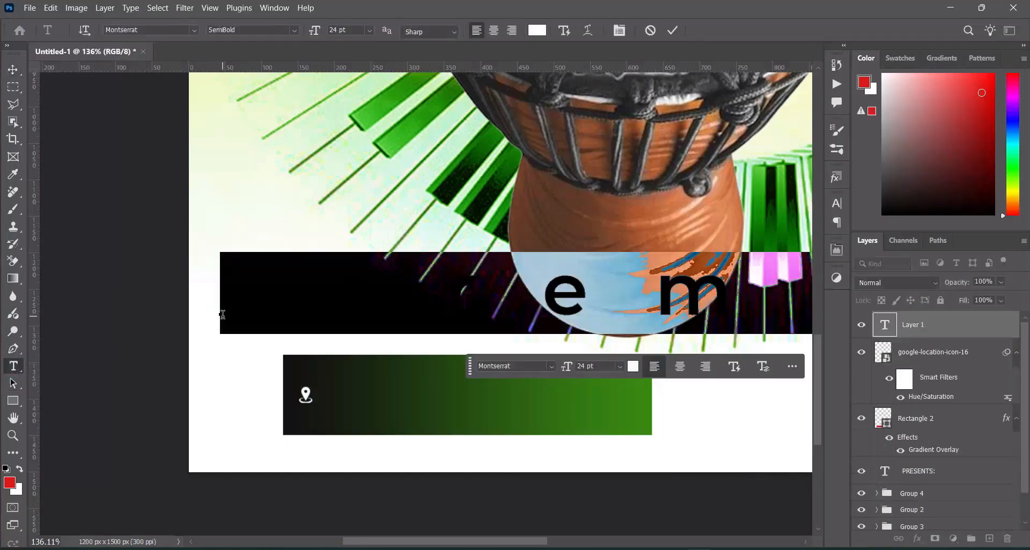
{"action": "key", "text": "ctrl+v"}
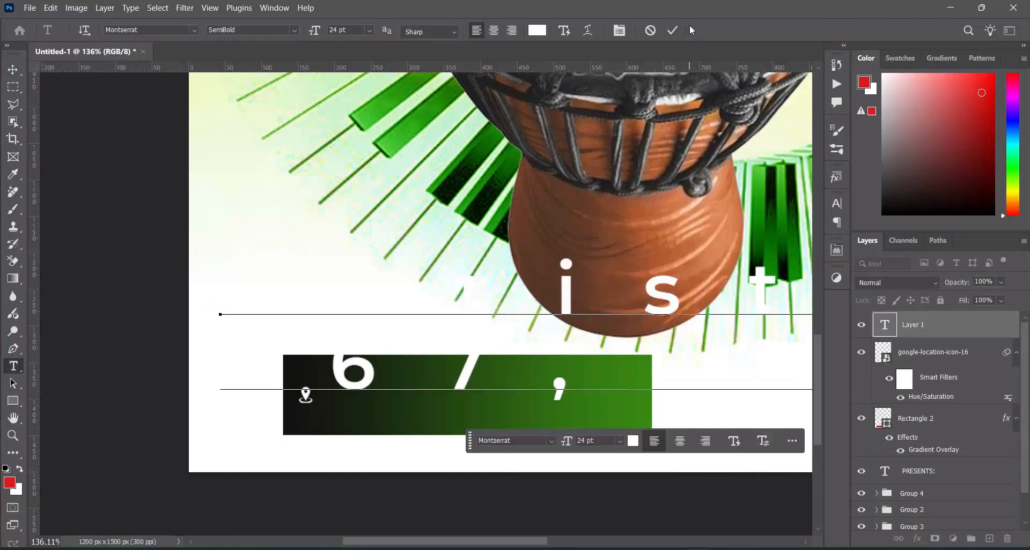
{"action": "left_click", "coordinate": [671, 30]}
Step: Set the venue text's tracking to 0 and turn on All Caps
{"action": "left_click", "coordinate": [836, 203]}
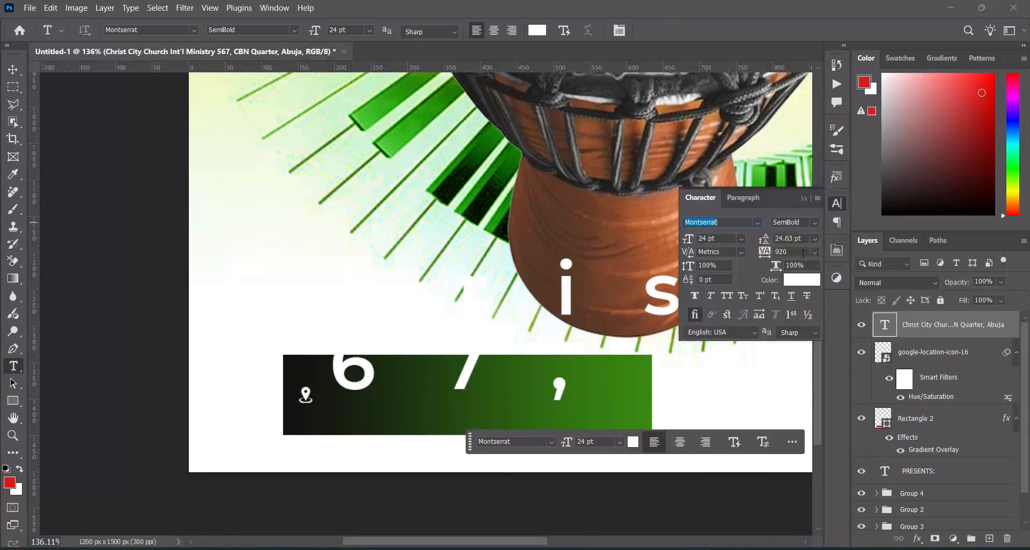
{"action": "left_click", "coordinate": [792, 252]}
{"action": "type", "text": "0"}
{"action": "key", "text": "Return"}
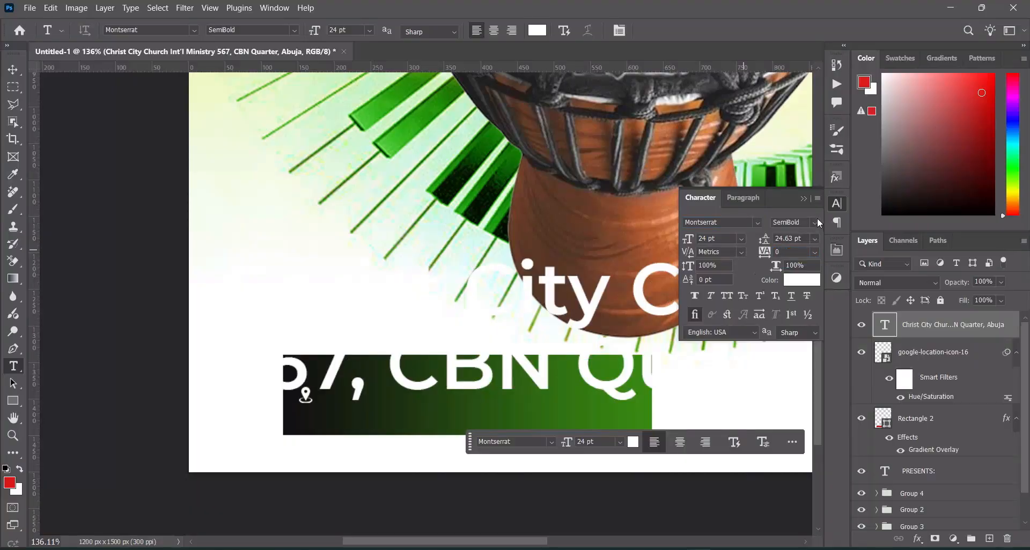
{"action": "left_click", "coordinate": [728, 295]}
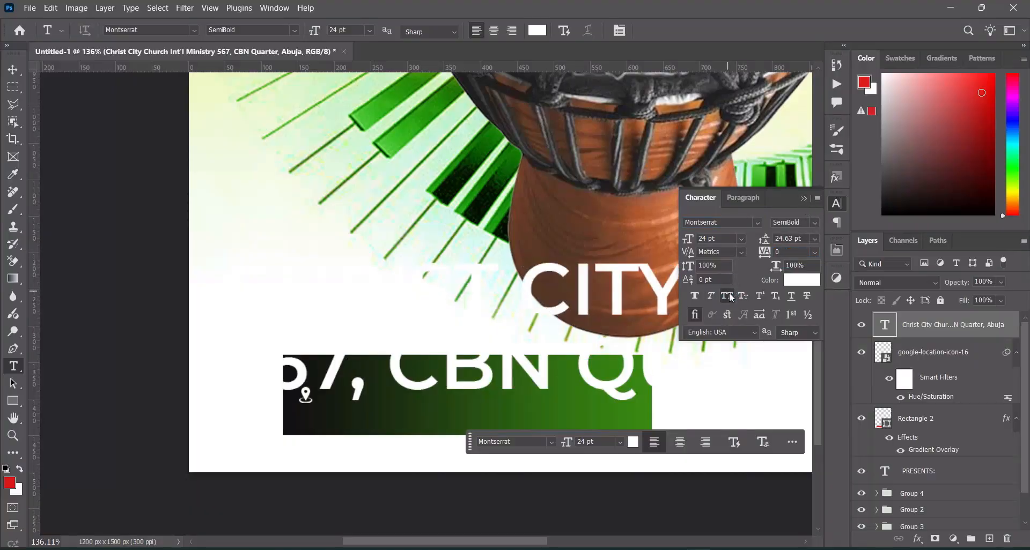
{"action": "left_click", "coordinate": [808, 198]}
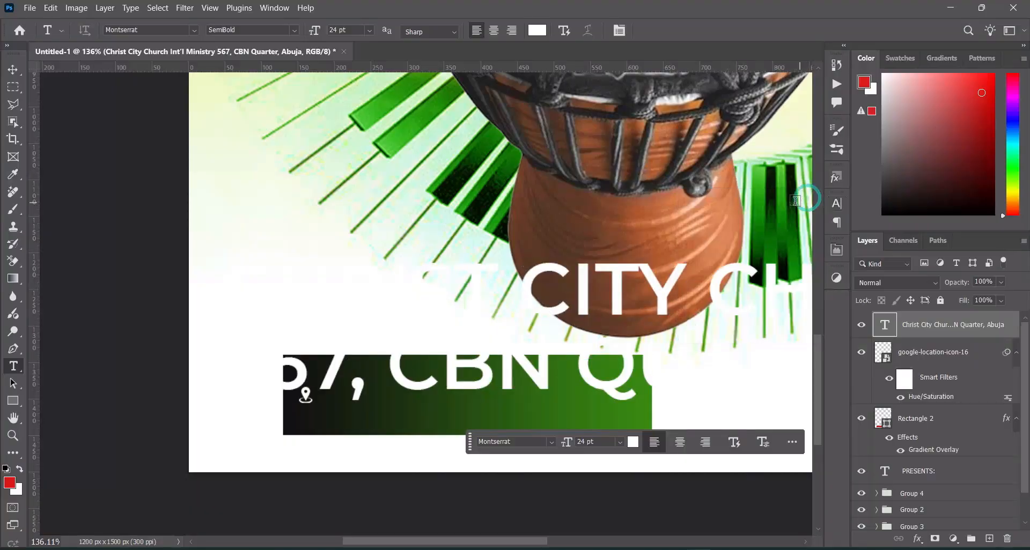
Step: Scale the venue text down to about 4.63 pt, place it beside the location icon, and clear the selection
{"action": "left_click", "coordinate": [12, 69]}
{"action": "left_click_drag", "start_coordinate": [224, 323], "coordinate": [380, 352]}
{"action": "left_click_drag", "start_coordinate": [461, 345], "coordinate": [400, 395]}
{"action": "left_click_drag", "start_coordinate": [531, 394], "coordinate": [602, 396]}
{"action": "left_click", "coordinate": [665, 33]}
{"action": "key", "text": "ctrl+0"}
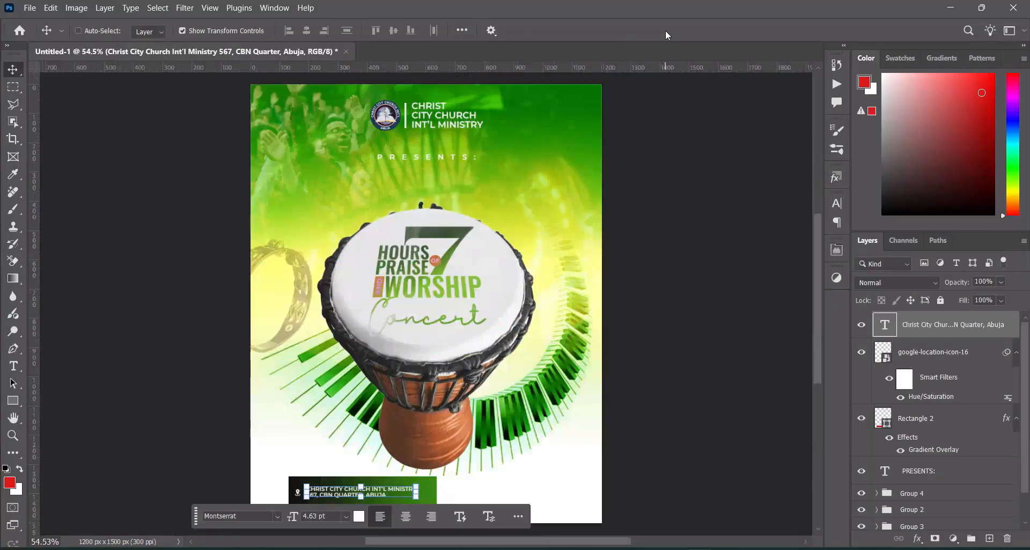
{"action": "left_click", "coordinate": [670, 252]}
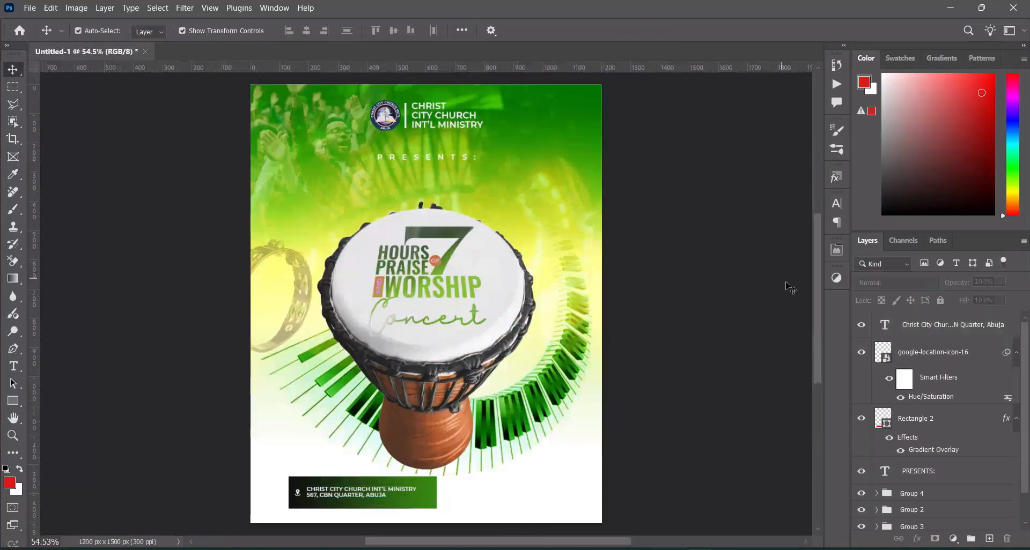
Step: Collapse the icon and rectangle effects, and shift the venue text, icon and rectangle together until the bar ends at the canvas's vertical centre
{"action": "left_click_drag", "start_coordinate": [817, 319], "coordinate": [820, 364]}
{"action": "left_click", "coordinate": [1011, 360]}
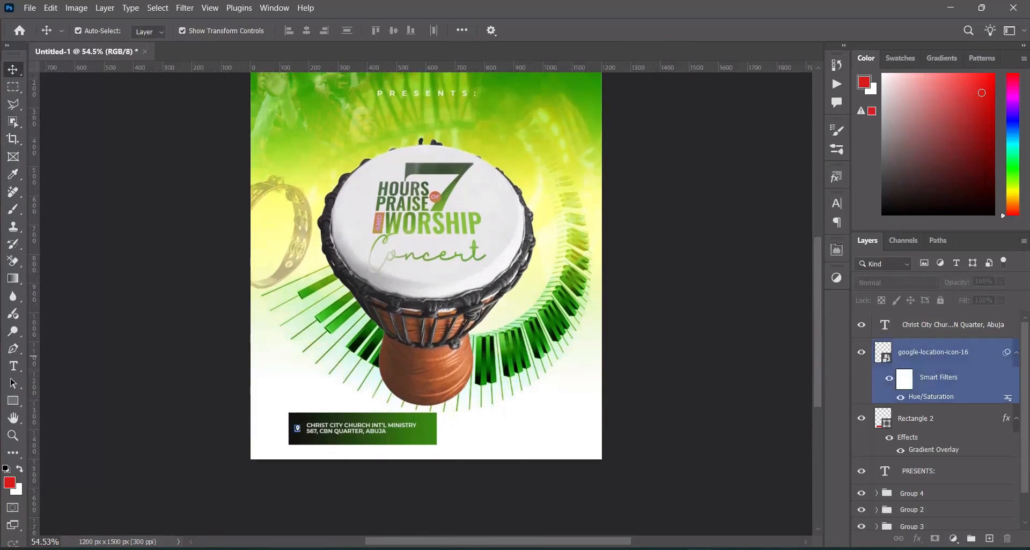
{"action": "left_click", "coordinate": [1016, 352]}
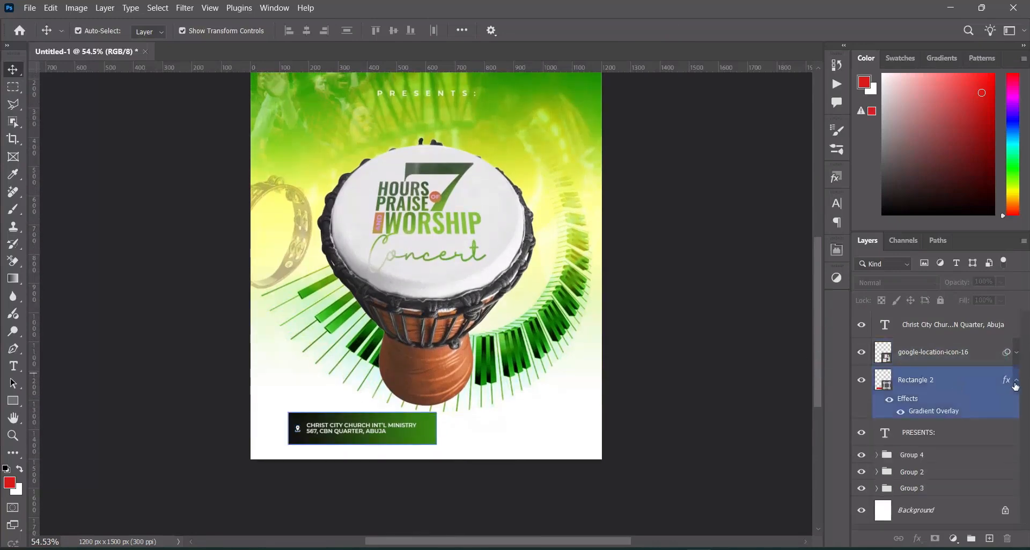
{"action": "left_click", "coordinate": [1015, 381]}
{"action": "left_click", "coordinate": [935, 325]}
{"action": "double_click", "coordinate": [884, 325]}
{"action": "left_click", "coordinate": [921, 382], "text": "shift"}
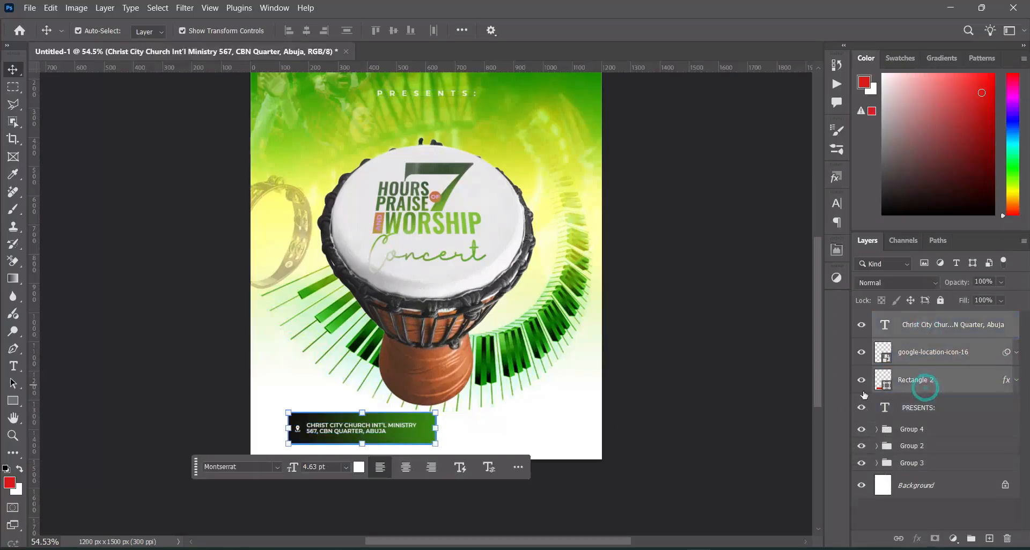
{"action": "left_click", "coordinate": [430, 428]}
{"action": "left_click_drag", "start_coordinate": [414, 431], "coordinate": [407, 430]}
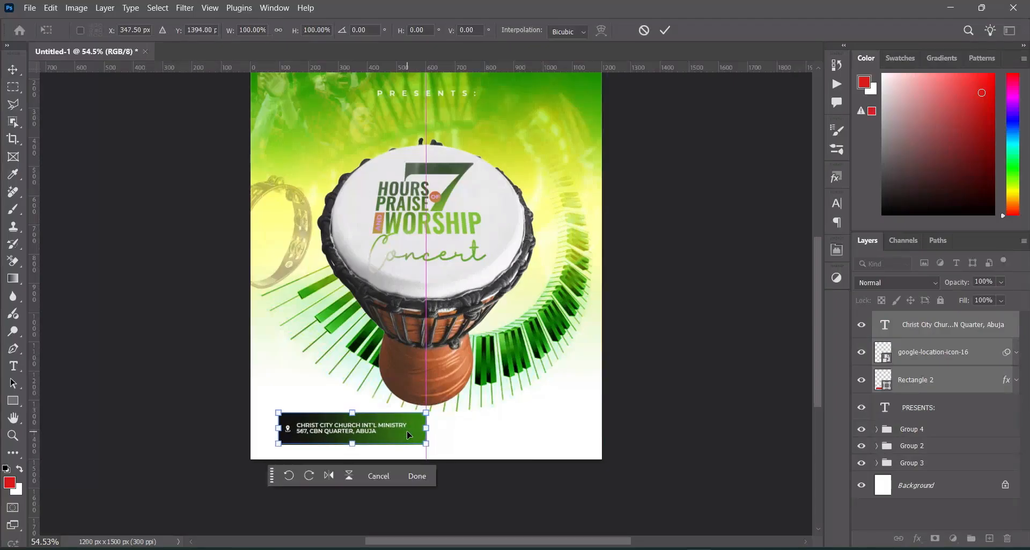
{"action": "left_click", "coordinate": [666, 30]}
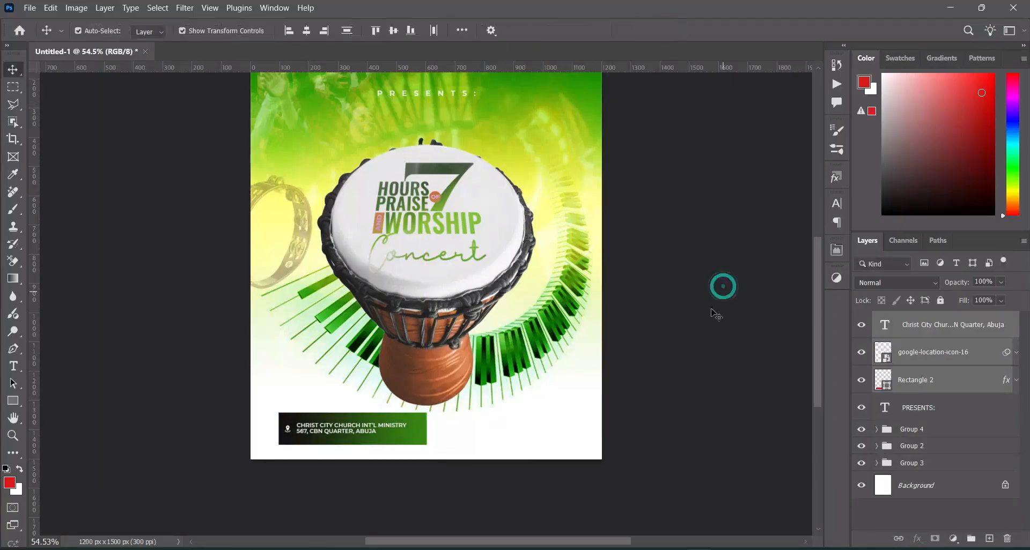
Step: Enlarge the venue text to about 111.86% within its bar and clear the selection
{"action": "left_click", "coordinate": [721, 286]}
{"action": "left_click", "coordinate": [395, 430]}
{"action": "left_click_drag", "start_coordinate": [407, 435], "coordinate": [421, 444]}
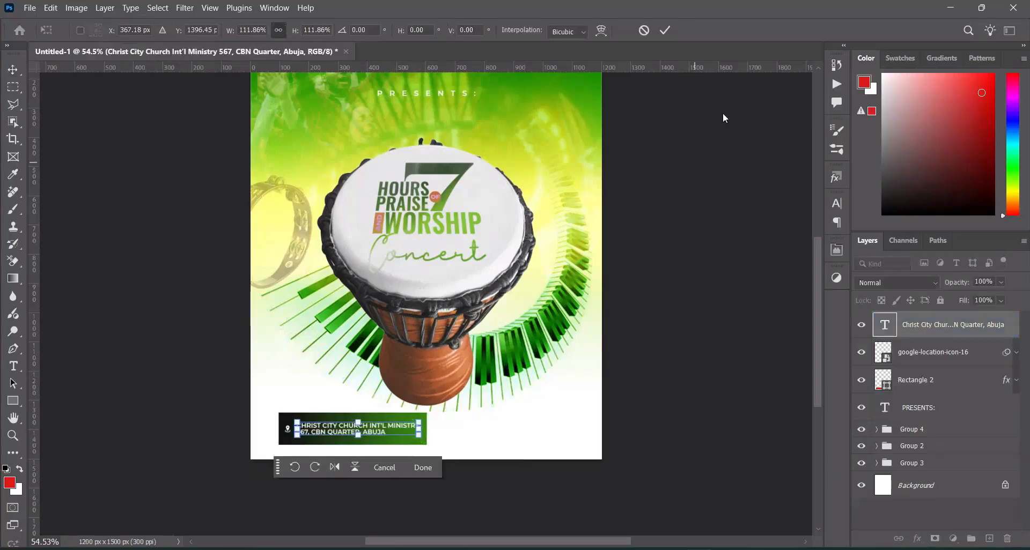
{"action": "left_click", "coordinate": [667, 26]}
{"action": "left_click", "coordinate": [701, 326]}
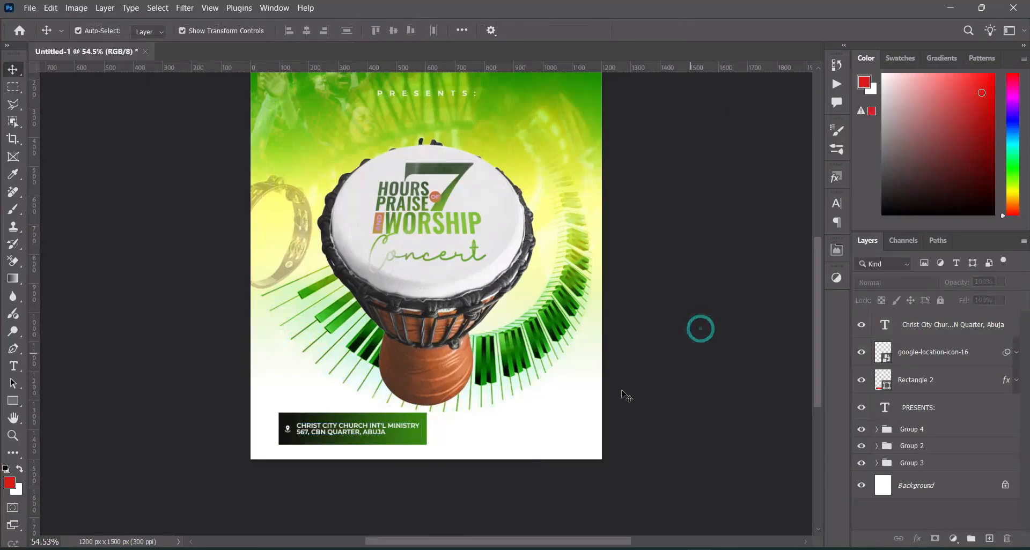
Step: Duplicate the gradient rectangle above the venue text layer and place the copy beside the original with a small gap
{"action": "left_click", "coordinate": [409, 443]}
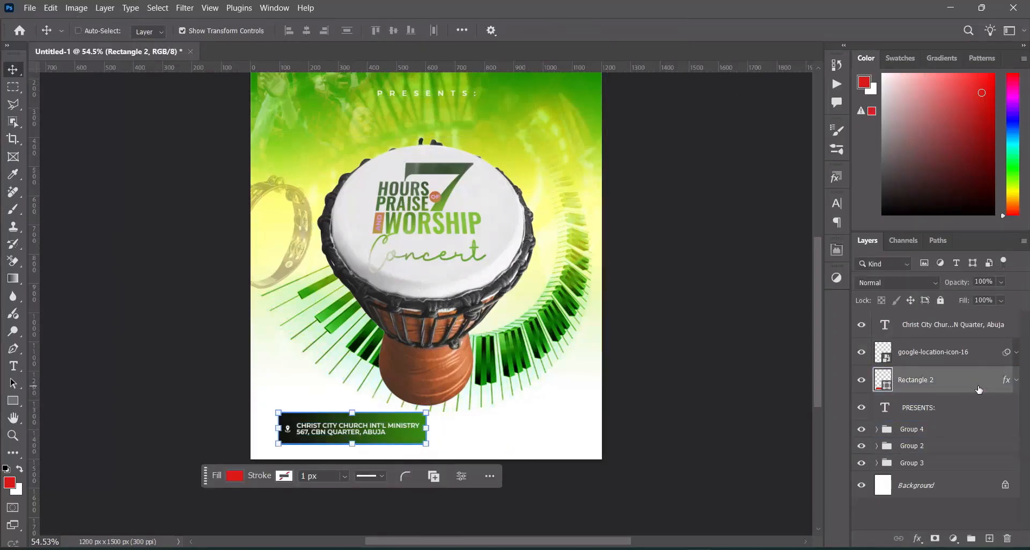
{"action": "key", "text": "ctrl+j"}
{"action": "left_click_drag", "start_coordinate": [945, 383], "coordinate": [944, 317]}
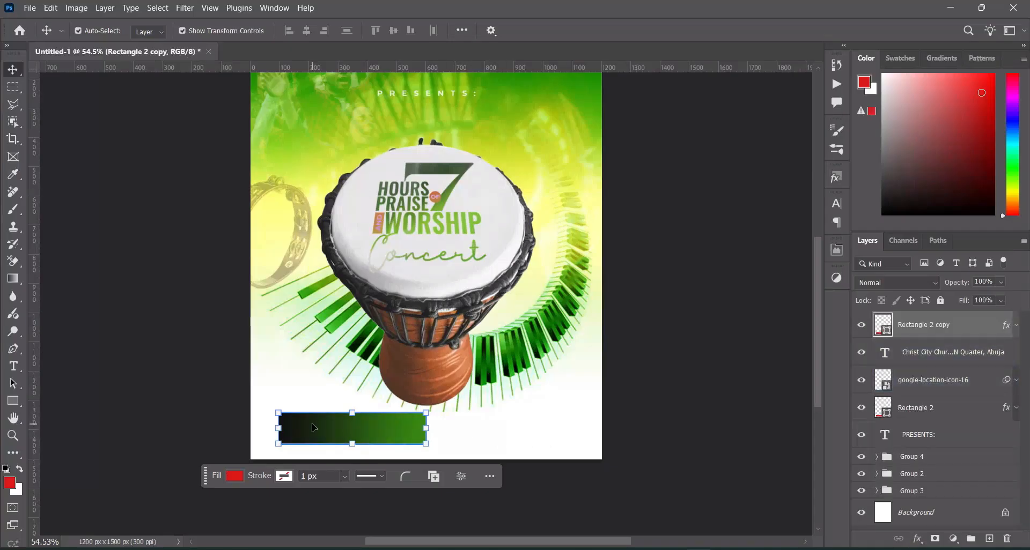
{"action": "left_click_drag", "start_coordinate": [313, 428], "coordinate": [471, 429]}
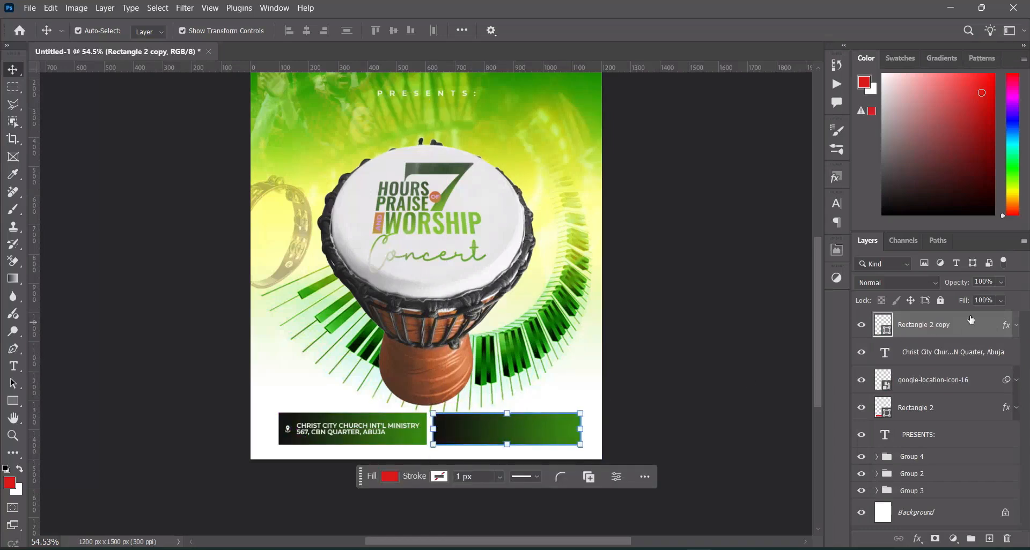
Step: Edit the copied rectangle's gradient overlay so its starting color stop matches the green of the end stop
{"action": "double_click", "coordinate": [1005, 327]}
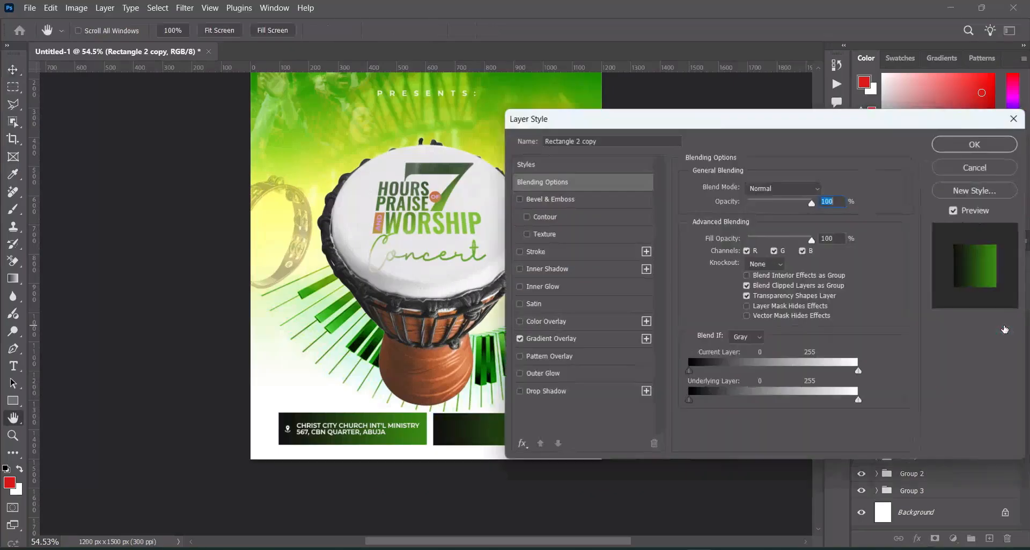
{"action": "left_click", "coordinate": [558, 338]}
{"action": "left_click_drag", "start_coordinate": [610, 130], "coordinate": [716, 134]}
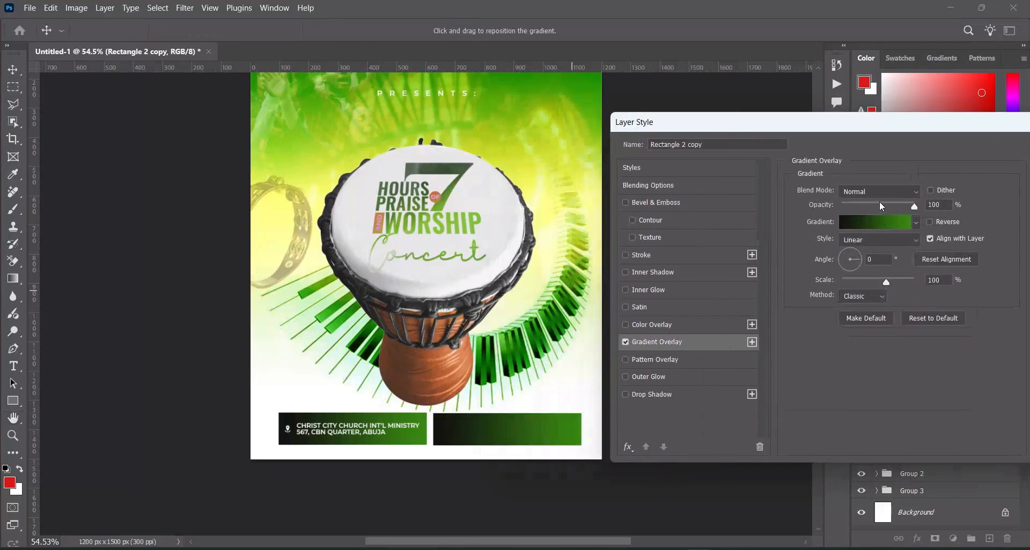
{"action": "left_click", "coordinate": [878, 223]}
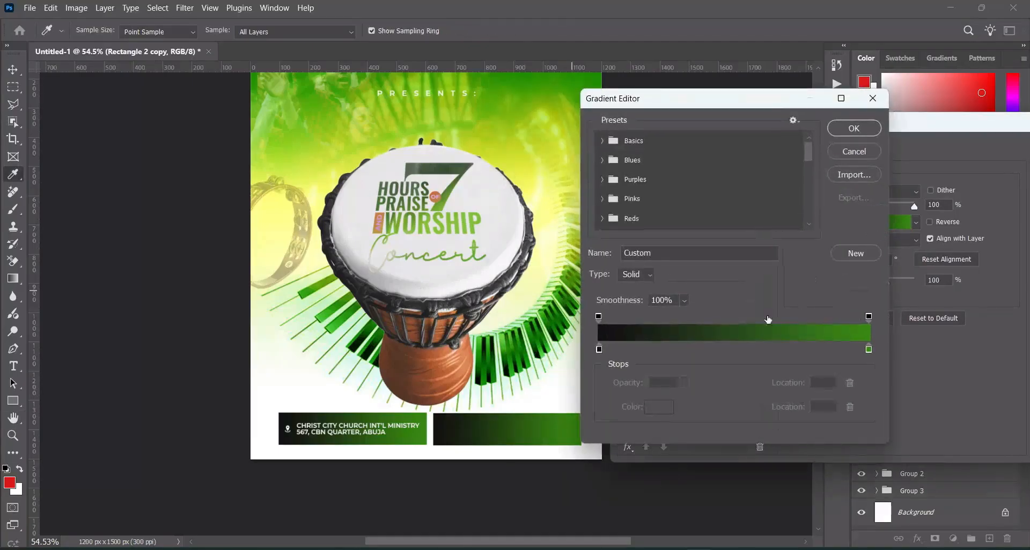
{"action": "left_click", "coordinate": [599, 349]}
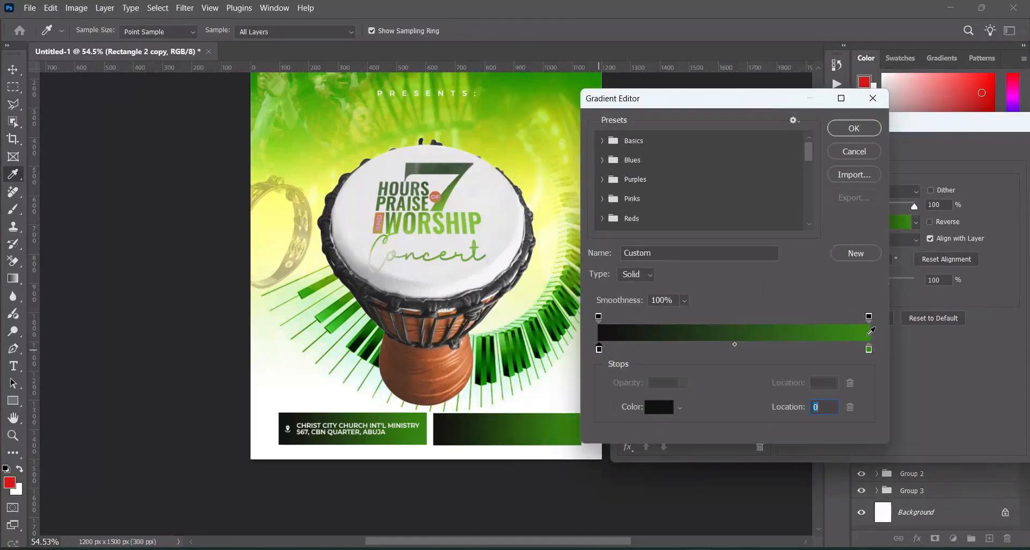
{"action": "left_click", "coordinate": [871, 332]}
Step: Set the gradient's end stop to the near-black sampled from the venue bar, apply the overlay and clear the selection
{"action": "left_click", "coordinate": [869, 349]}
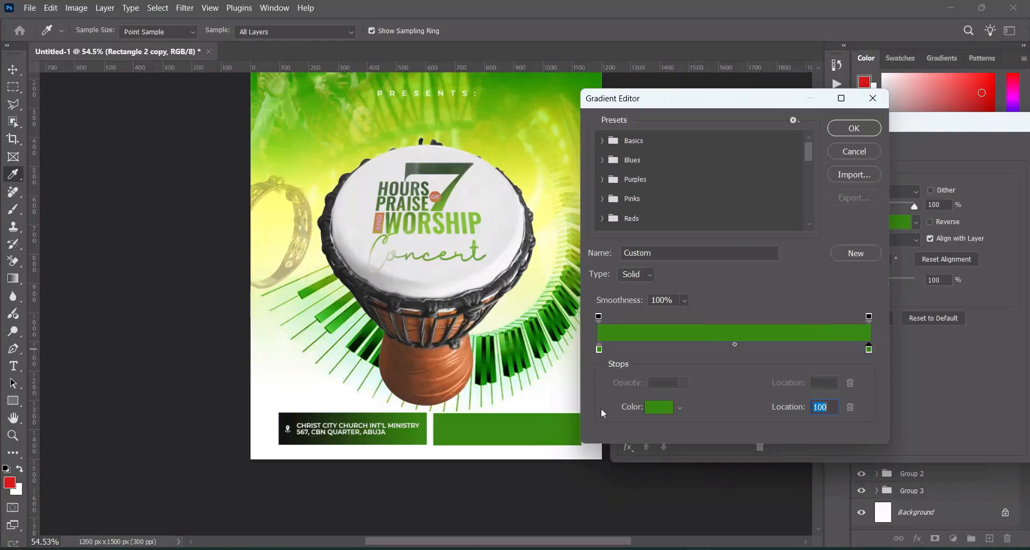
{"action": "left_click", "coordinate": [284, 440]}
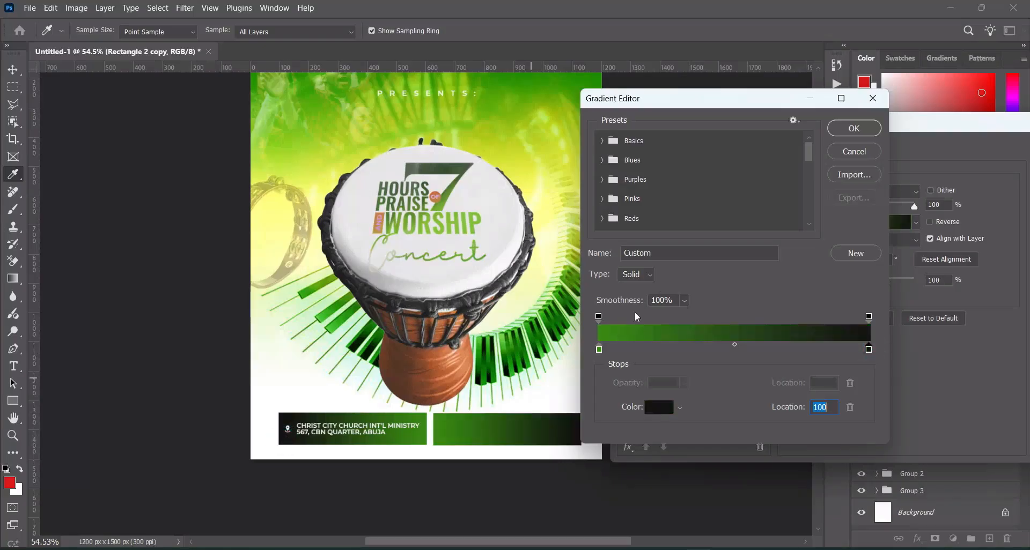
{"action": "left_click", "coordinate": [853, 128]}
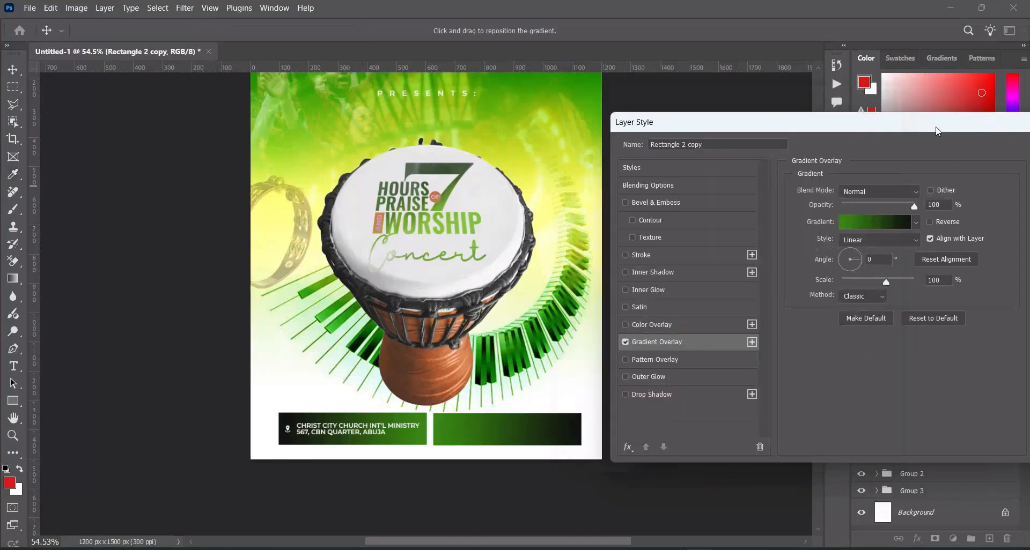
{"action": "left_click_drag", "start_coordinate": [937, 132], "coordinate": [713, 133]}
{"action": "left_click", "coordinate": [839, 145]}
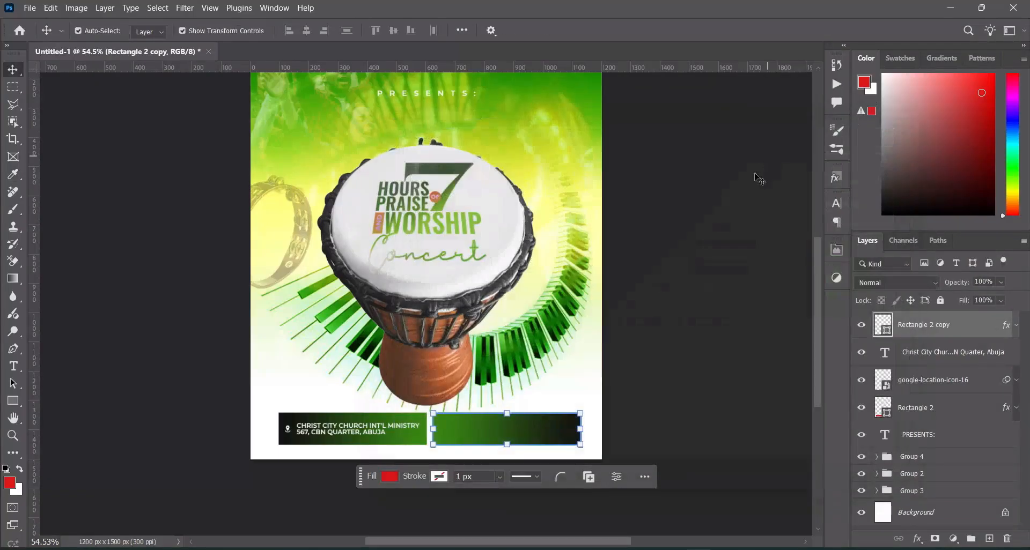
{"action": "left_click", "coordinate": [714, 255]}
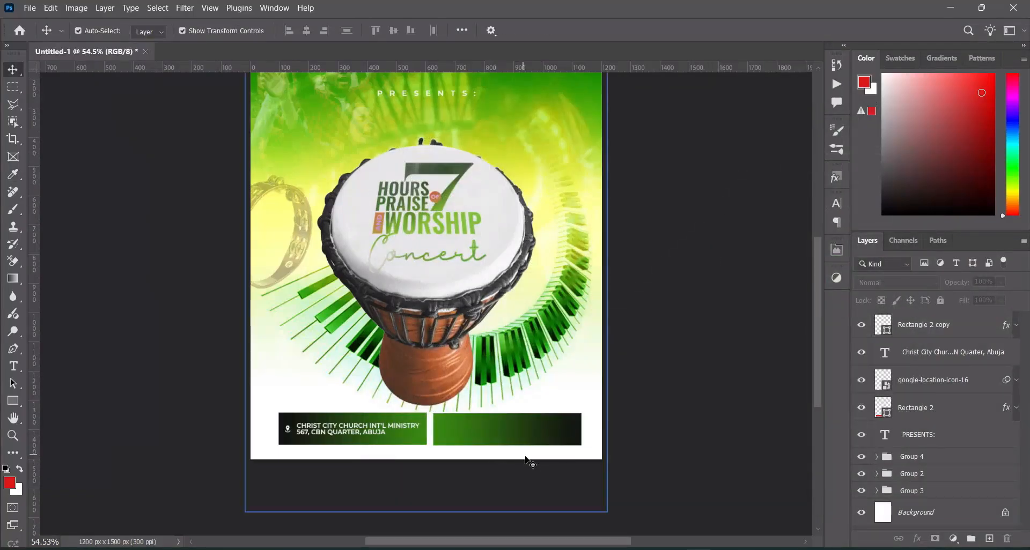
Step: Select the "Sunday 5th" line in Text.txt and return to the flyer
{"action": "left_click", "coordinate": [537, 446]}
{"action": "scroll", "coordinate": [522, 440], "scroll_direction": "up", "scroll_amount": 2}
{"action": "left_click", "coordinate": [672, 439]}
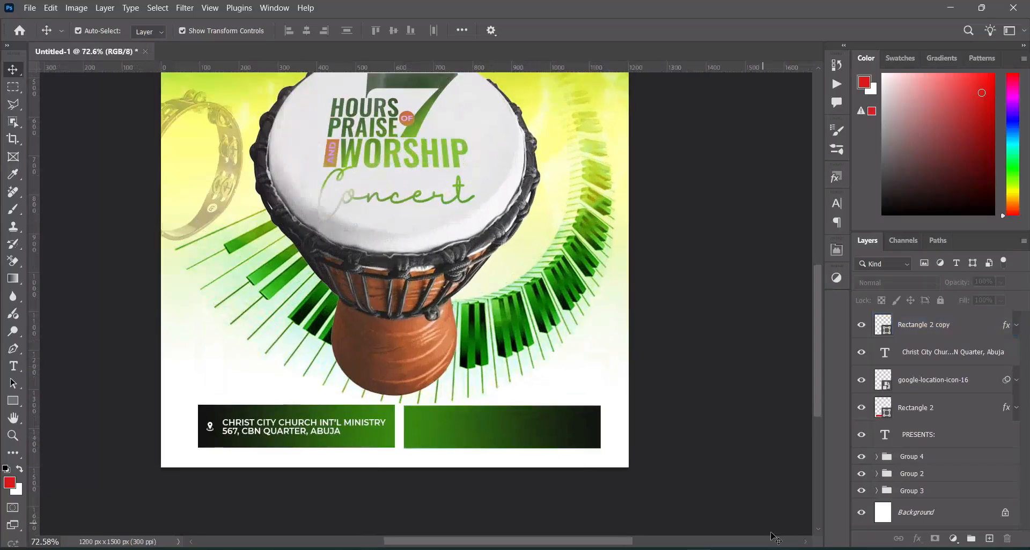
{"action": "key", "text": "alt+Tab"}
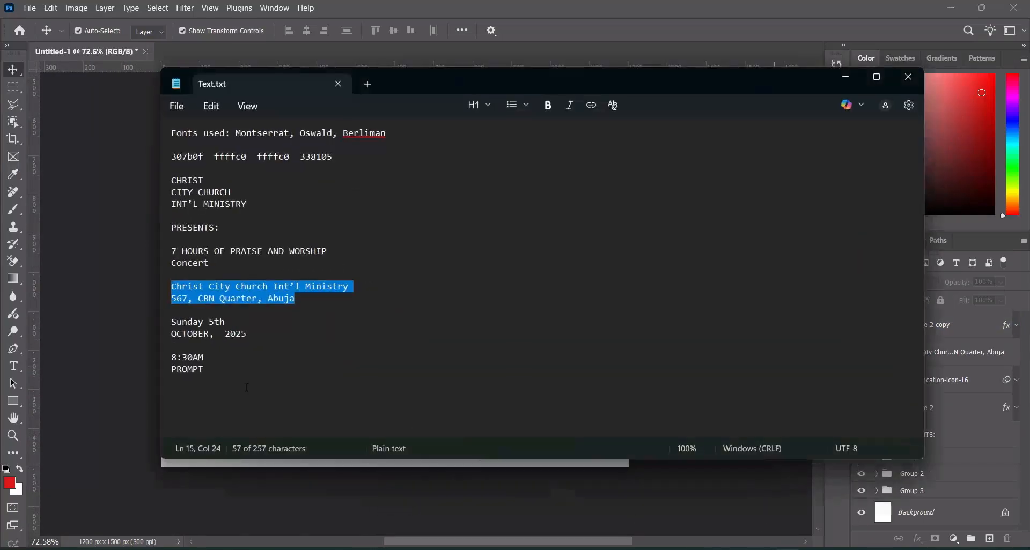
{"action": "left_click_drag", "start_coordinate": [171, 322], "coordinate": [227, 321]}
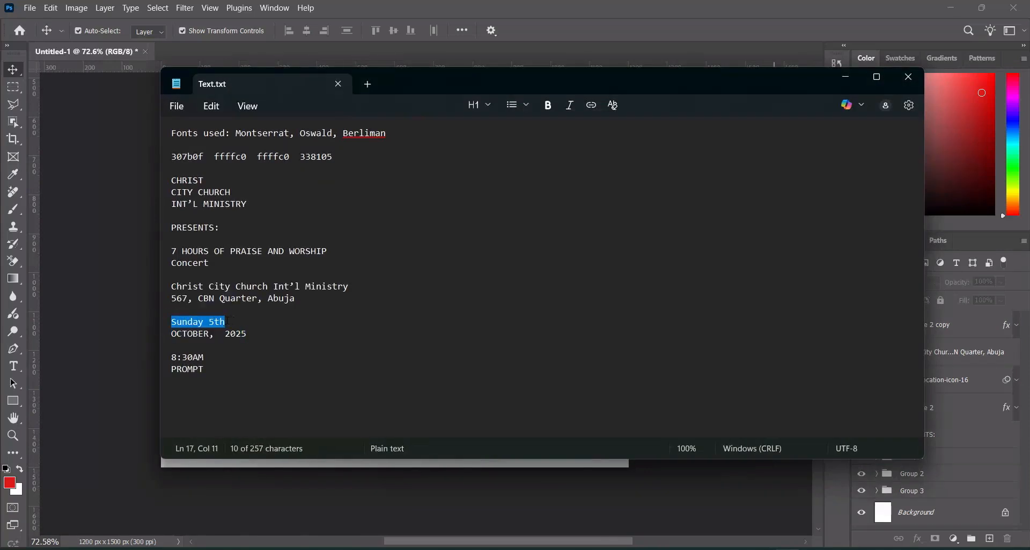
{"action": "left_click", "coordinate": [845, 80]}
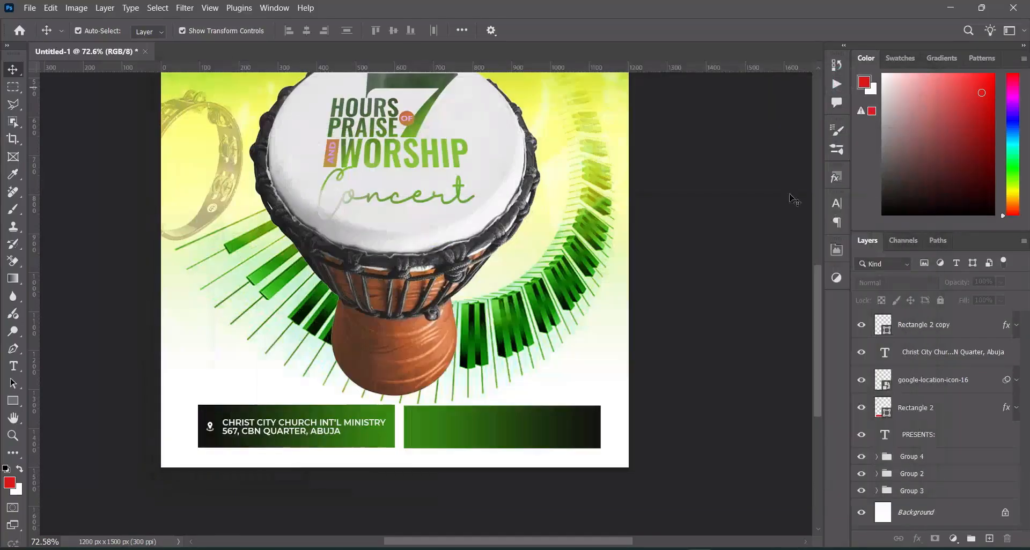
Step: Place the calendar-interface-symbol-tool image at the green end of the second bar, scaled down to about 24.15%
{"action": "left_click", "coordinate": [355, 431]}
{"action": "left_click", "coordinate": [481, 501]}
{"action": "left_click", "coordinate": [429, 549]}
{"action": "left_click", "coordinate": [603, 344]}
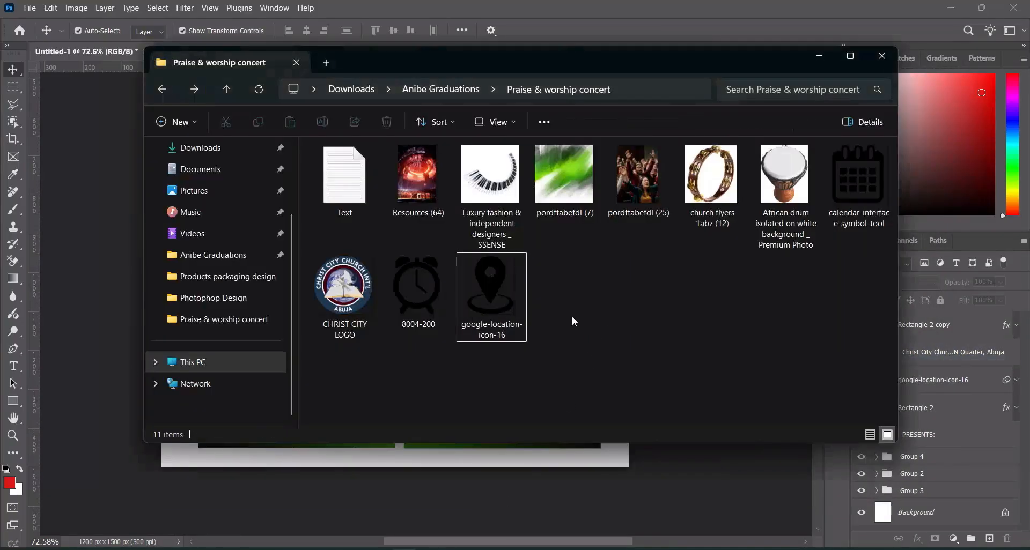
{"action": "left_click_drag", "start_coordinate": [856, 159], "coordinate": [424, 424]}
{"action": "scroll", "coordinate": [424, 424], "scroll_direction": "up", "scroll_amount": 3}
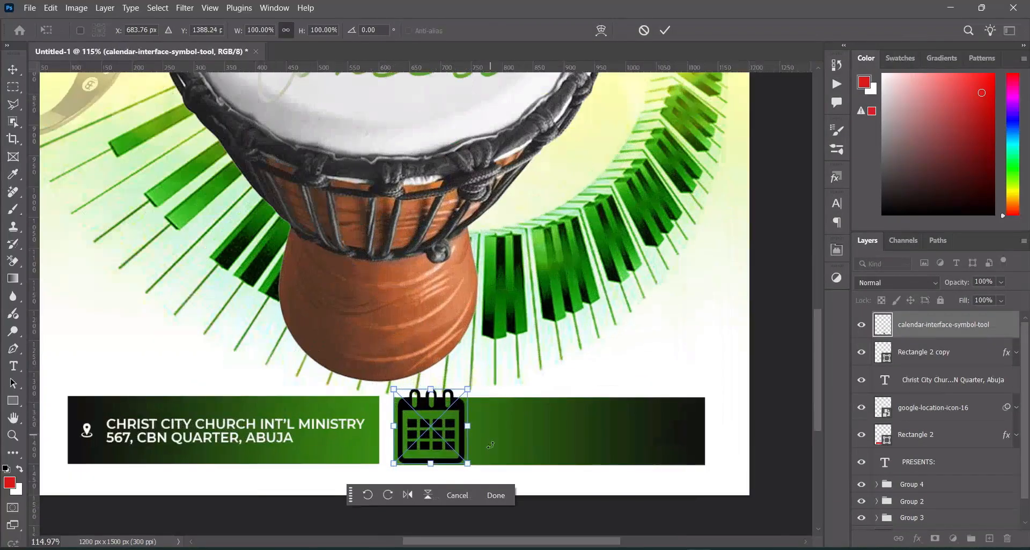
{"action": "left_click_drag", "start_coordinate": [472, 390], "coordinate": [432, 429]}
{"action": "mouse_move", "coordinate": [410, 444]}
{"action": "left_mouse_down"}
{"action": "mouse_move", "coordinate": [422, 437]}
{"action": "mouse_move", "coordinate": [431, 454]}
{"action": "mouse_move", "coordinate": [421, 449]}
{"action": "left_mouse_up"}
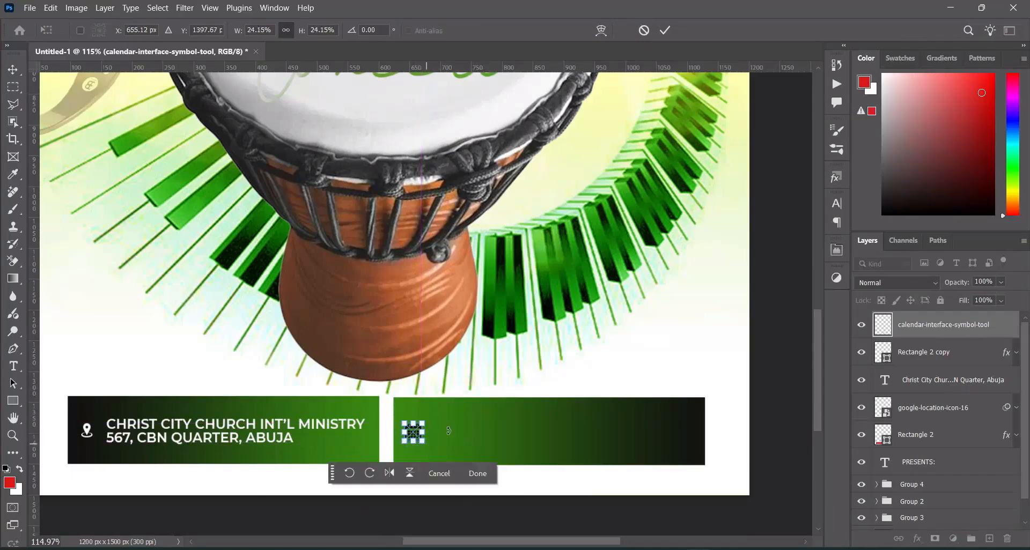
{"action": "left_click", "coordinate": [669, 30]}
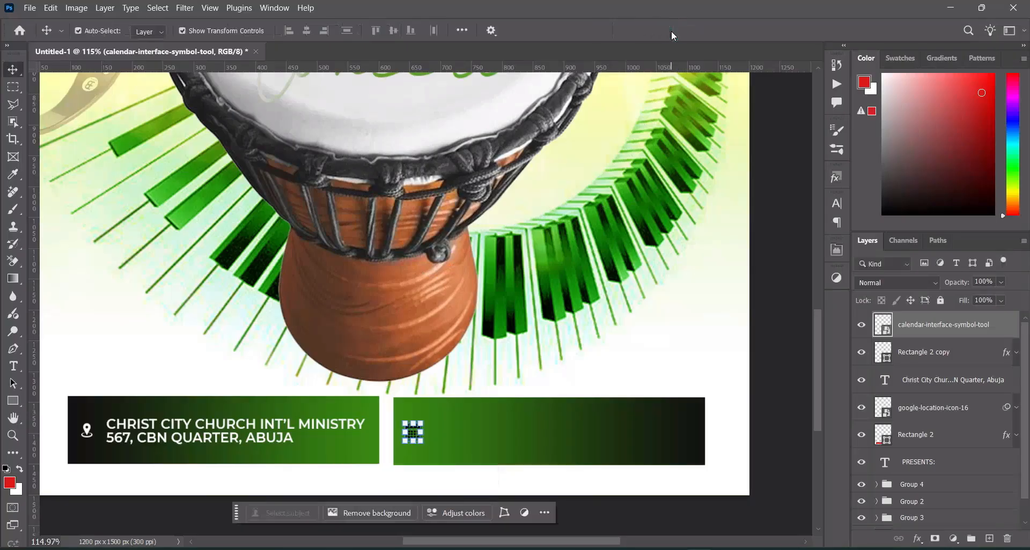
Step: Turn the black calendar icon white by raising its lightness with a Hue/Saturation adjustment
{"action": "left_click", "coordinate": [76, 8]}
{"action": "mouse_move", "coordinate": [116, 43]}
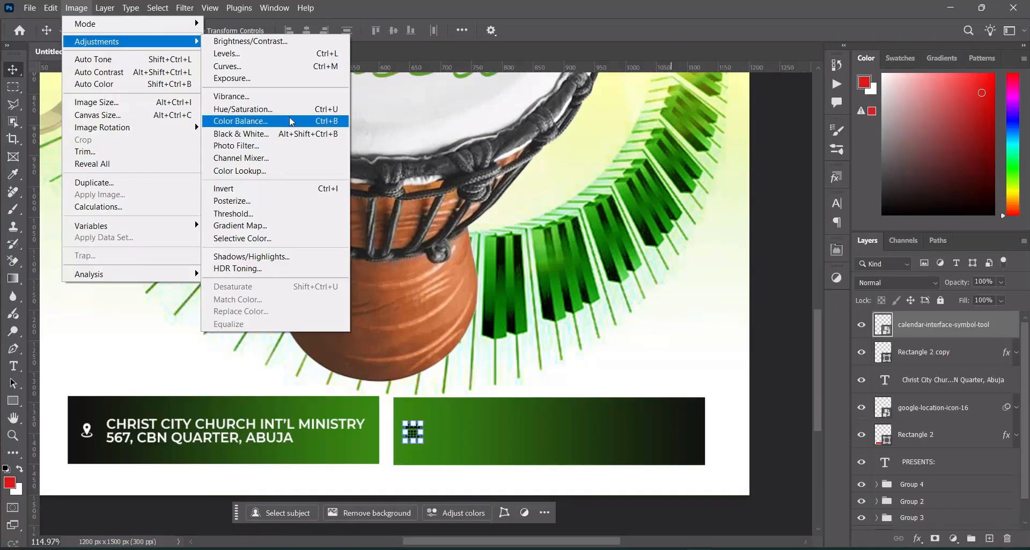
{"action": "left_click", "coordinate": [244, 109]}
{"action": "left_click_drag", "start_coordinate": [477, 251], "coordinate": [489, 251]}
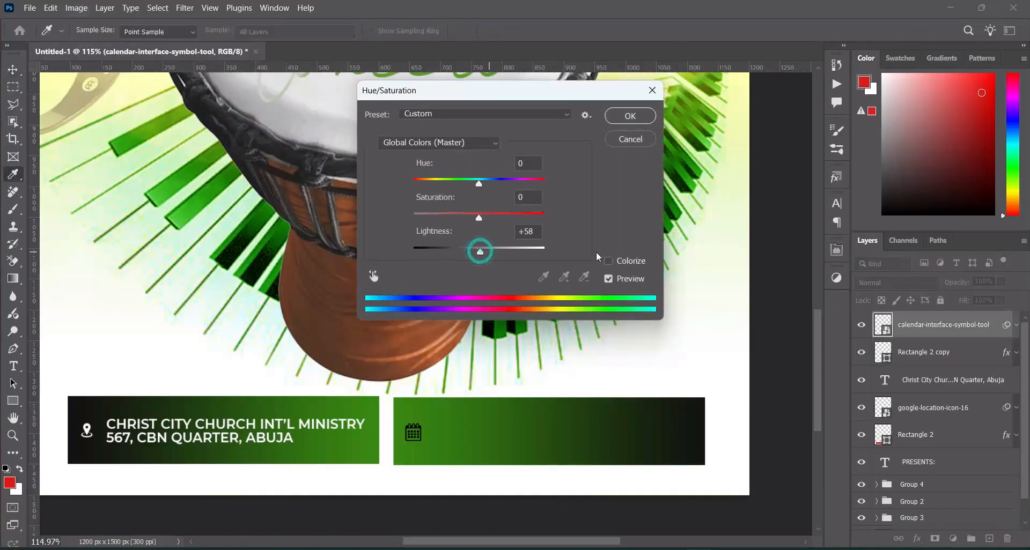
{"action": "left_click", "coordinate": [630, 116]}
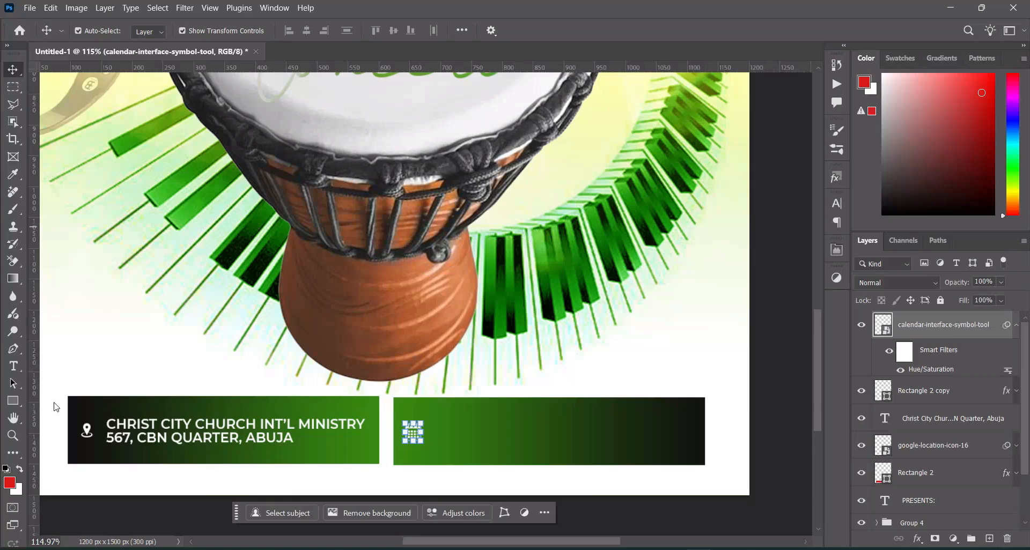
Step: Duplicate the venue text layer, bring the copy to the top of the stack and place it beside the calendar icon
{"action": "left_click", "coordinate": [177, 432]}
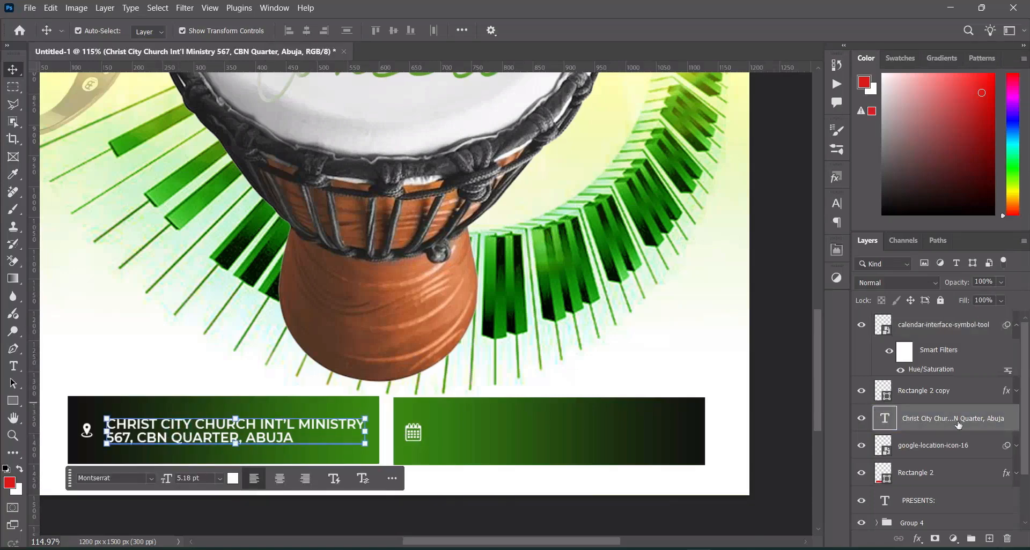
{"action": "left_click_drag", "start_coordinate": [982, 421], "coordinate": [988, 539]}
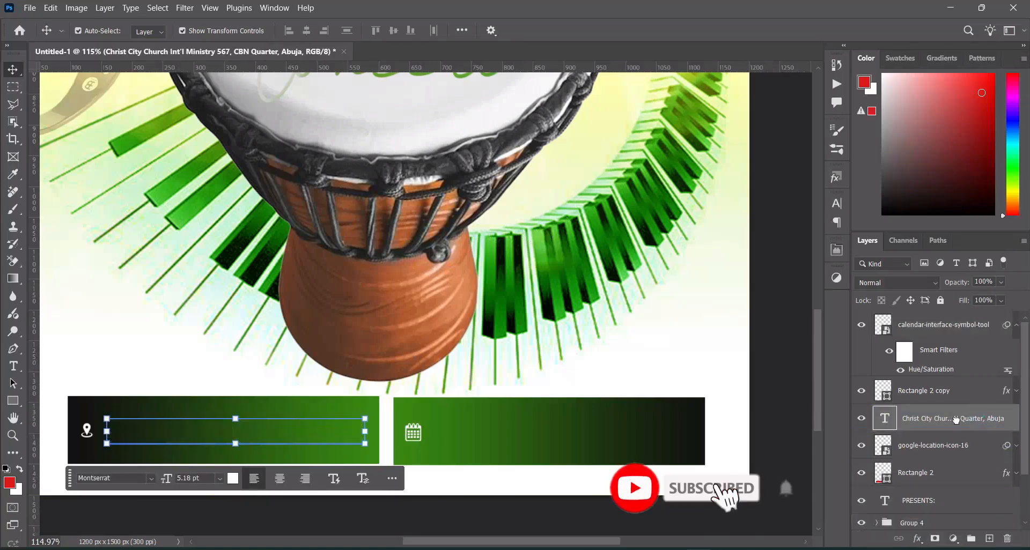
{"action": "key", "text": "ctrl+j"}
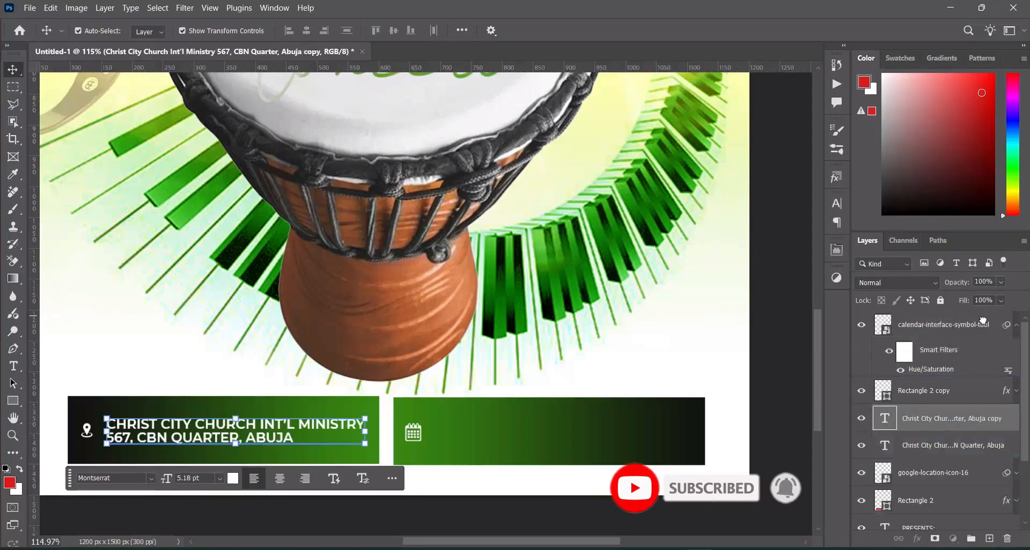
{"action": "key", "text": "ctrl+shift+bracketright"}
{"action": "left_click", "coordinate": [992, 352]}
{"action": "left_click", "coordinate": [1017, 354]}
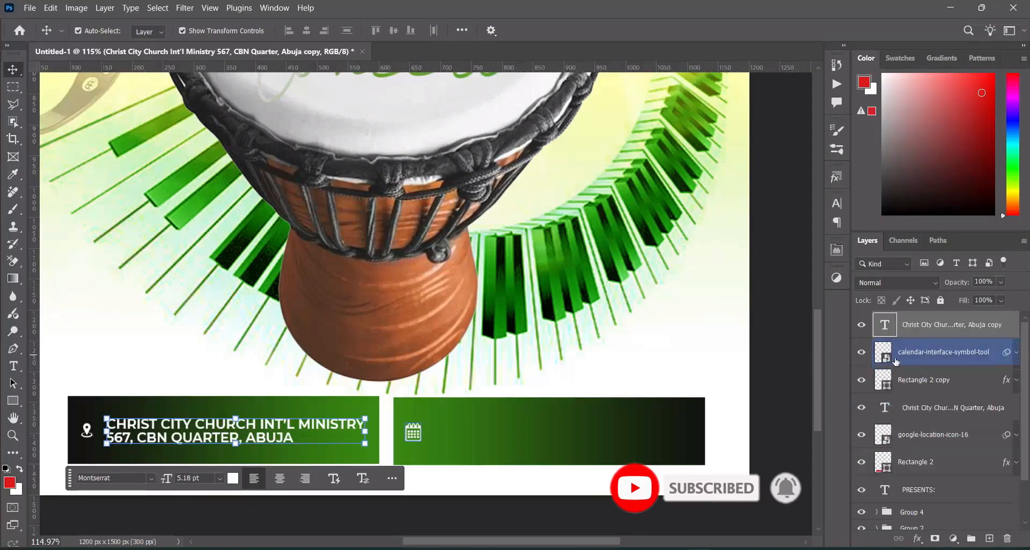
{"action": "left_click_drag", "start_coordinate": [270, 429], "coordinate": [593, 429]}
Step: Replace the copied venue text in the date bar with "SUNDAY 5TH"
{"action": "double_click", "coordinate": [530, 428]}
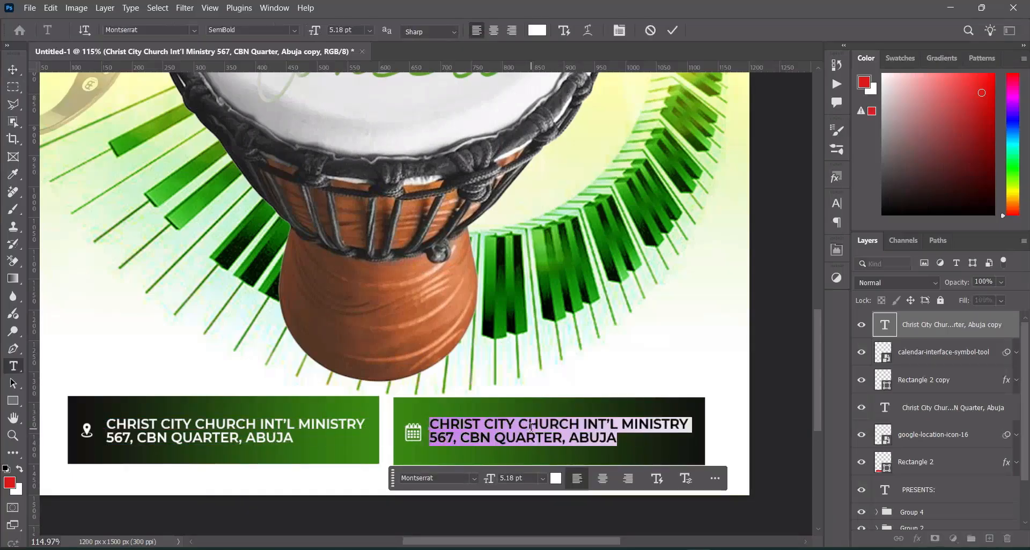
{"action": "type", "text": "SUNDAY 5TH"}
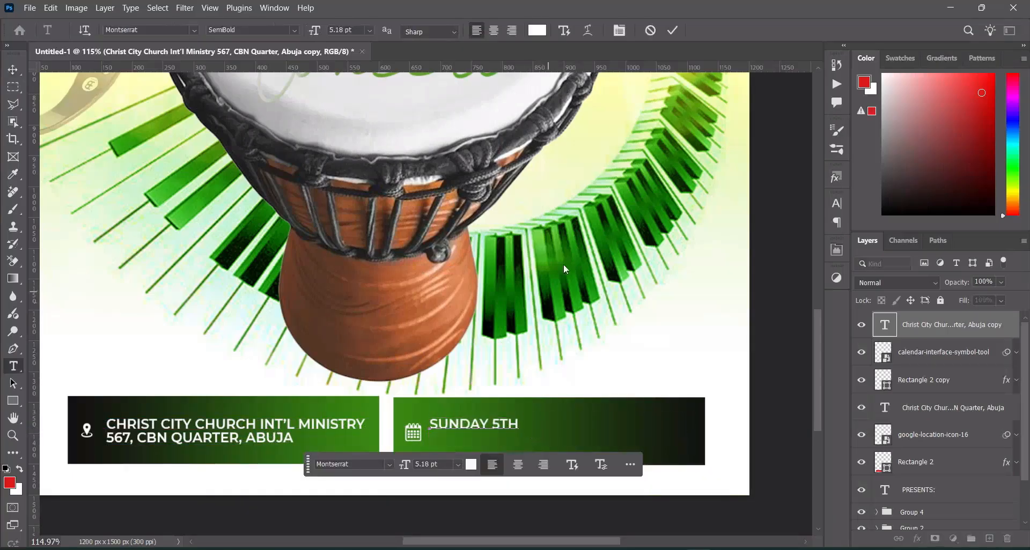
{"action": "left_click", "coordinate": [674, 30]}
{"action": "key", "text": "v"}
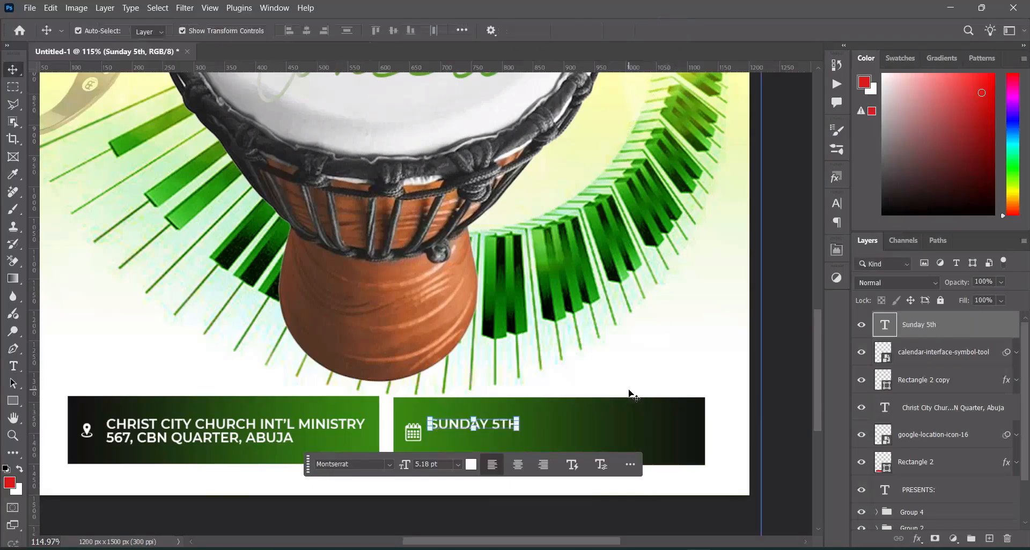
Step: Duplicate the SUNDAY 5TH line directly beneath itself and select the "OCTOBER, 2025" line in Text.txt before returning to the flyer
{"action": "left_click_drag", "start_coordinate": [973, 324], "coordinate": [990, 537]}
{"action": "left_click_drag", "start_coordinate": [493, 426], "coordinate": [499, 441]}
{"action": "key", "text": "alt+Tab"}
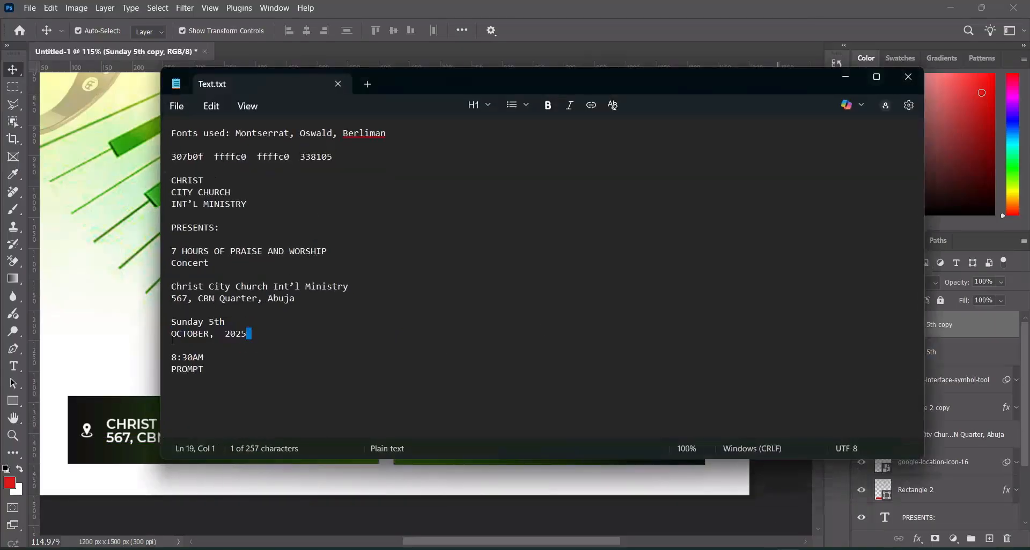
{"action": "left_click_drag", "start_coordinate": [247, 333], "coordinate": [173, 336]}
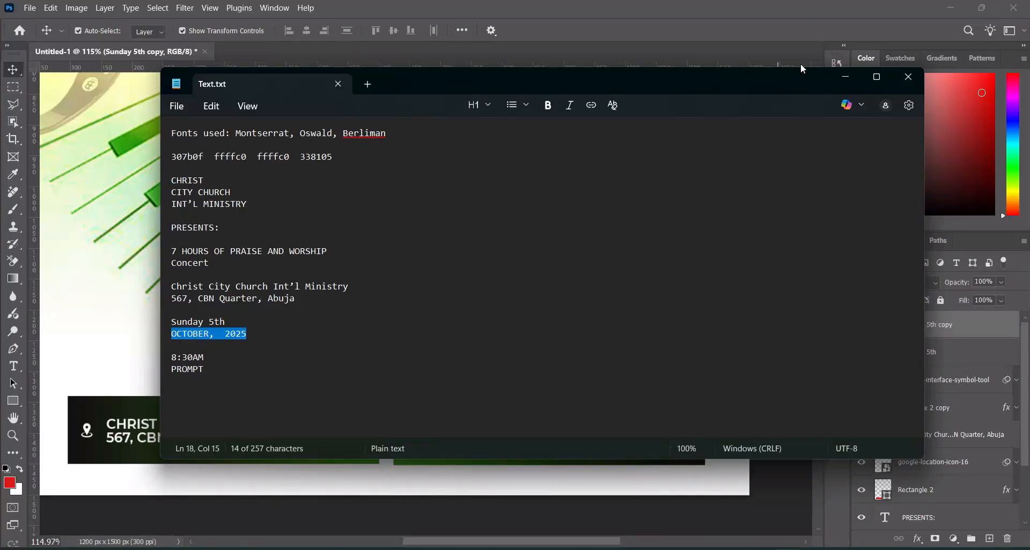
{"action": "left_click", "coordinate": [844, 78]}
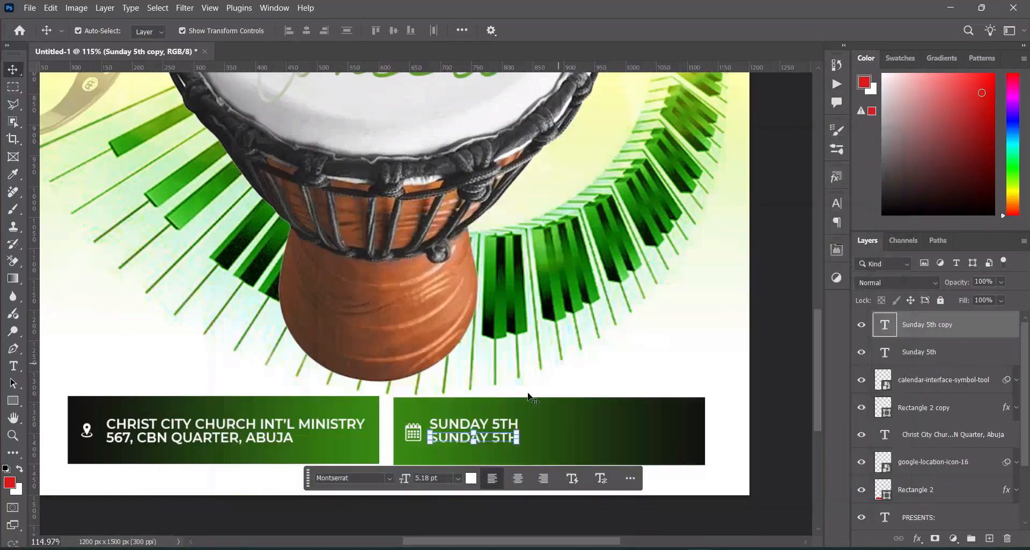
Step: Replace the lower SUNDAY 5TH copy with "OCTOBER, 2025" and clear the selection
{"action": "double_click", "coordinate": [495, 440]}
{"action": "left_click", "coordinate": [504, 436]}
{"action": "key", "text": "ctrl+a"}
{"action": "type", "text": "OCTOBER,  2025"}
{"action": "left_click", "coordinate": [672, 30]}
{"action": "left_click", "coordinate": [10, 70]}
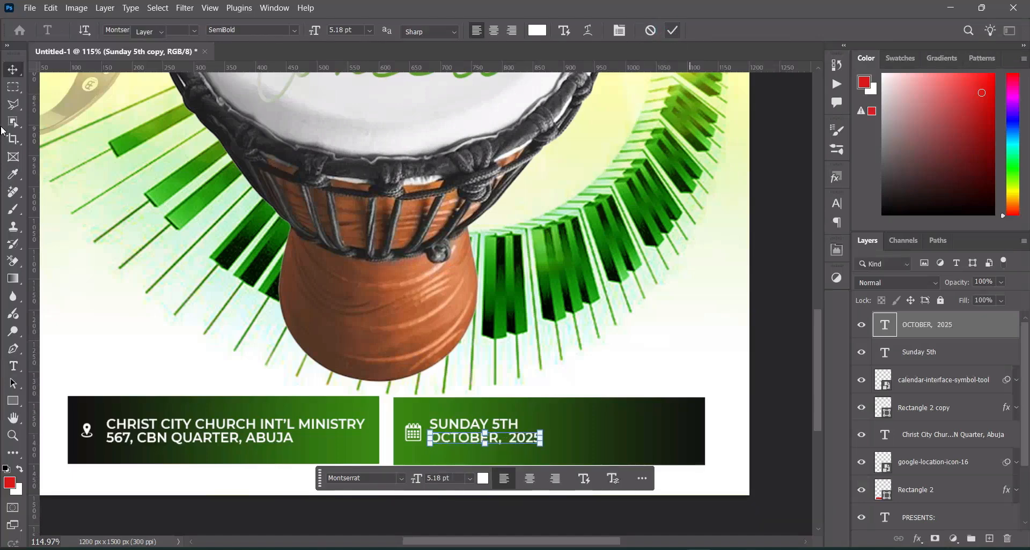
{"action": "left_click", "coordinate": [784, 321]}
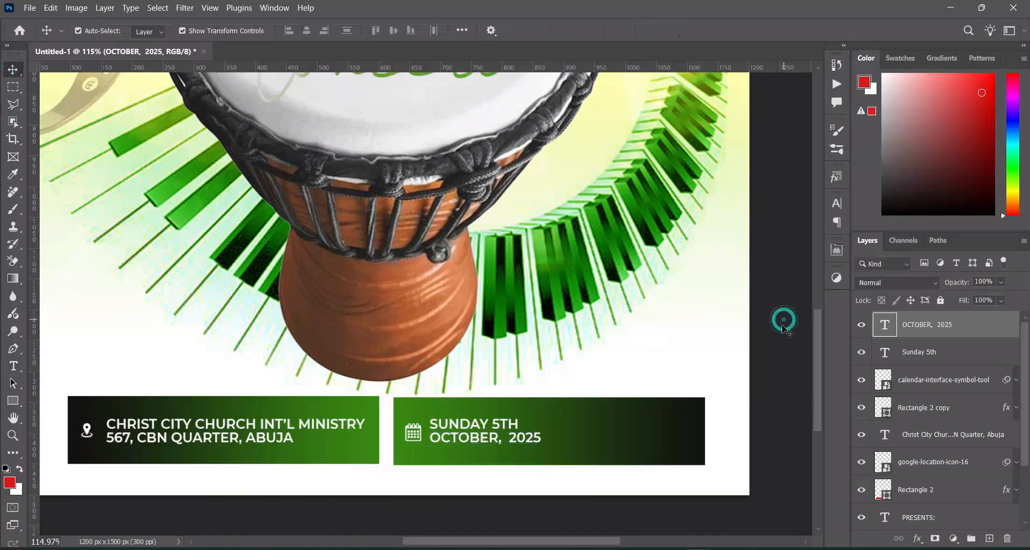
Step: Scale the SUNDAY 5TH text up to 6.47 pt so it matches the width of the month line
{"action": "left_click", "coordinate": [512, 431]}
{"action": "key", "text": "ctrl+t"}
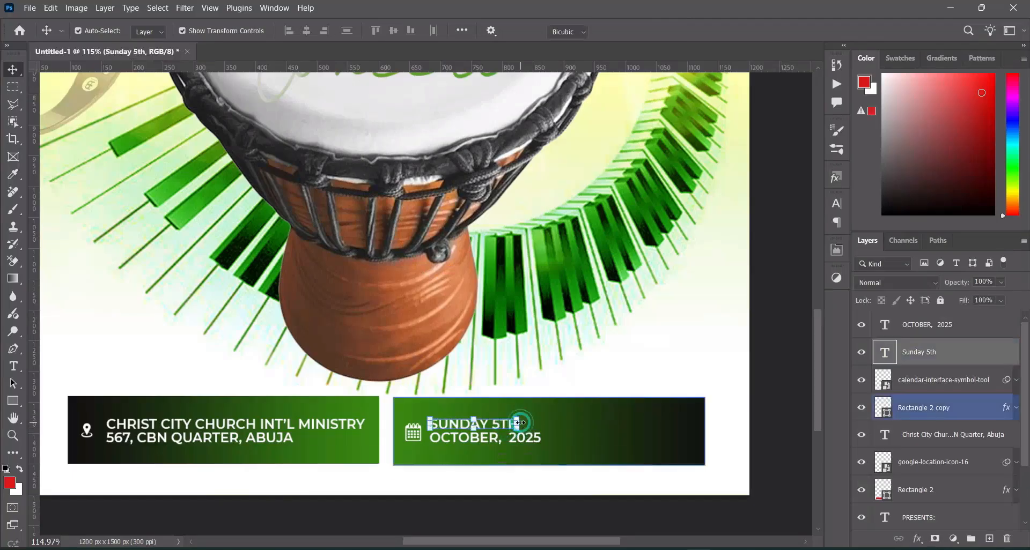
{"action": "left_click_drag", "start_coordinate": [519, 419], "coordinate": [541, 416]}
{"action": "left_click", "coordinate": [665, 31]}
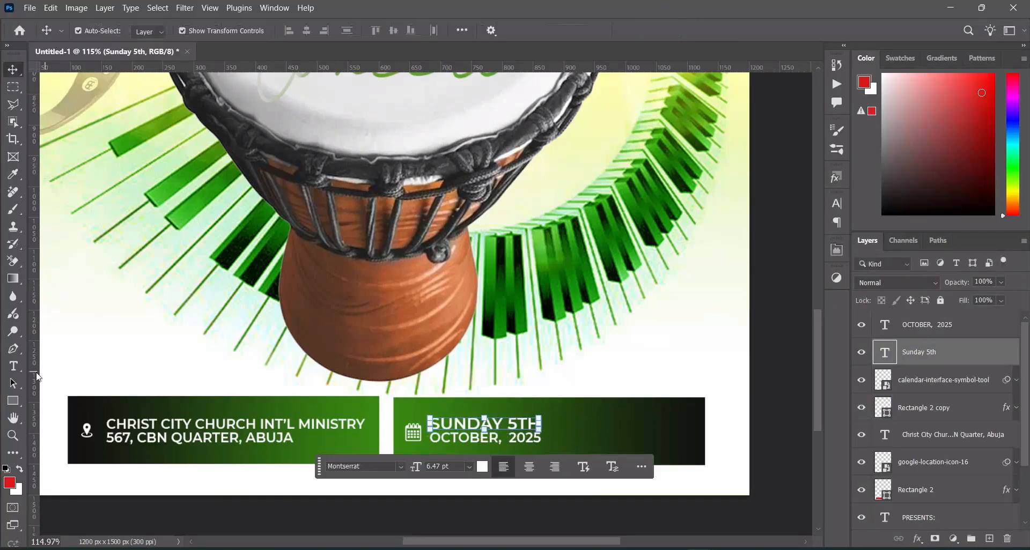
Step: Set the SUNDAY 5TH text's font weight to Bold and clear the selection
{"action": "left_click", "coordinate": [14, 367]}
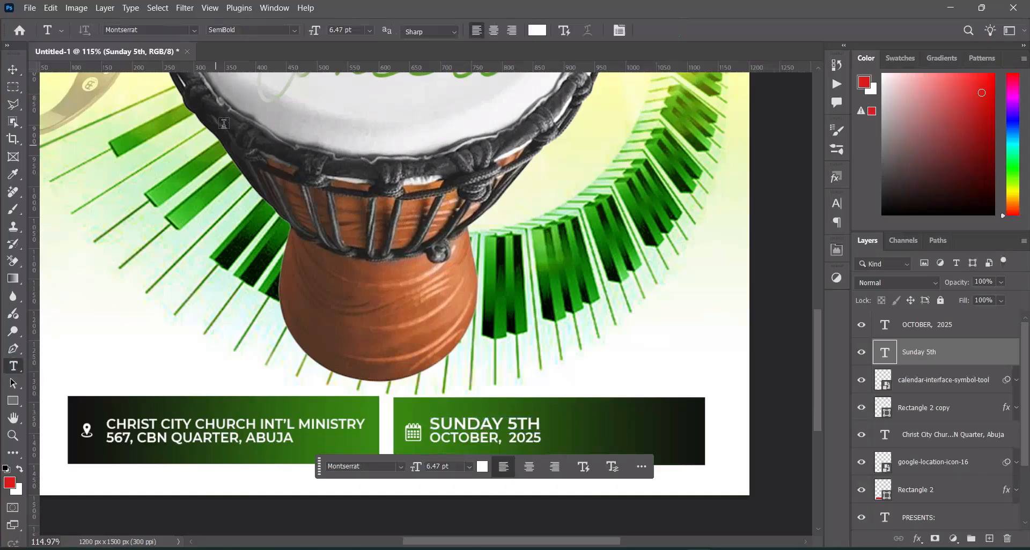
{"action": "left_click", "coordinate": [294, 33]}
{"action": "left_click", "coordinate": [268, 240]}
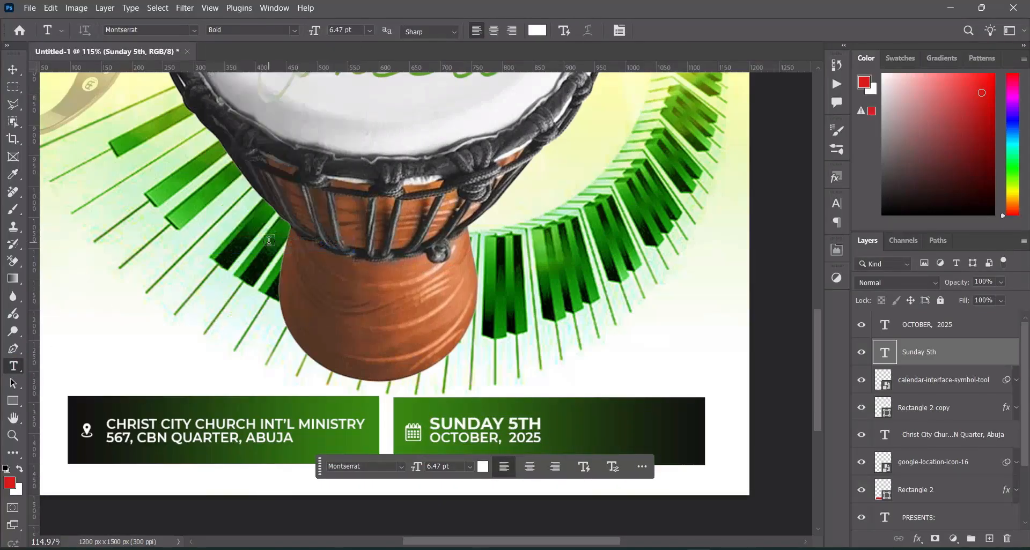
{"action": "left_click", "coordinate": [13, 69]}
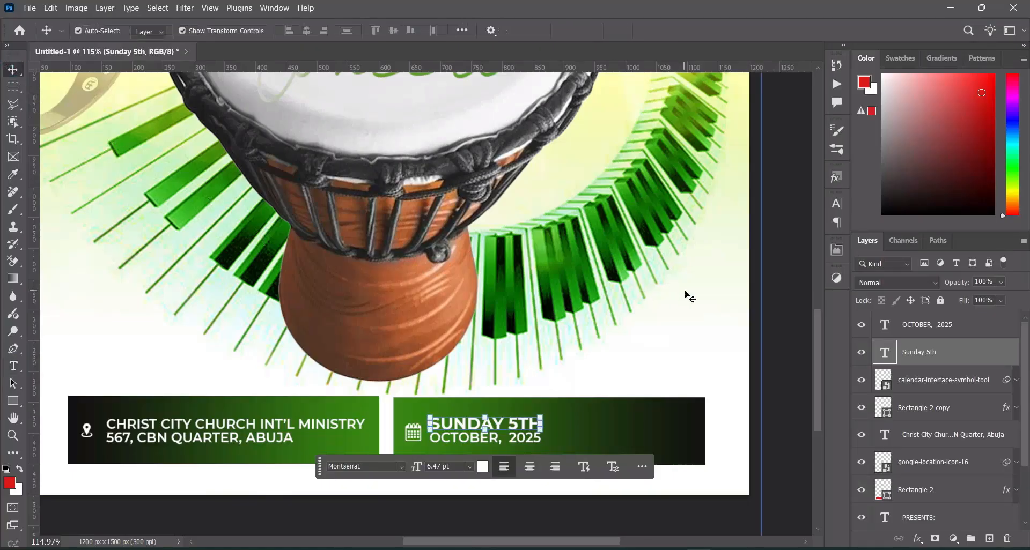
{"action": "left_click", "coordinate": [779, 354]}
{"action": "left_click", "coordinate": [608, 438]}
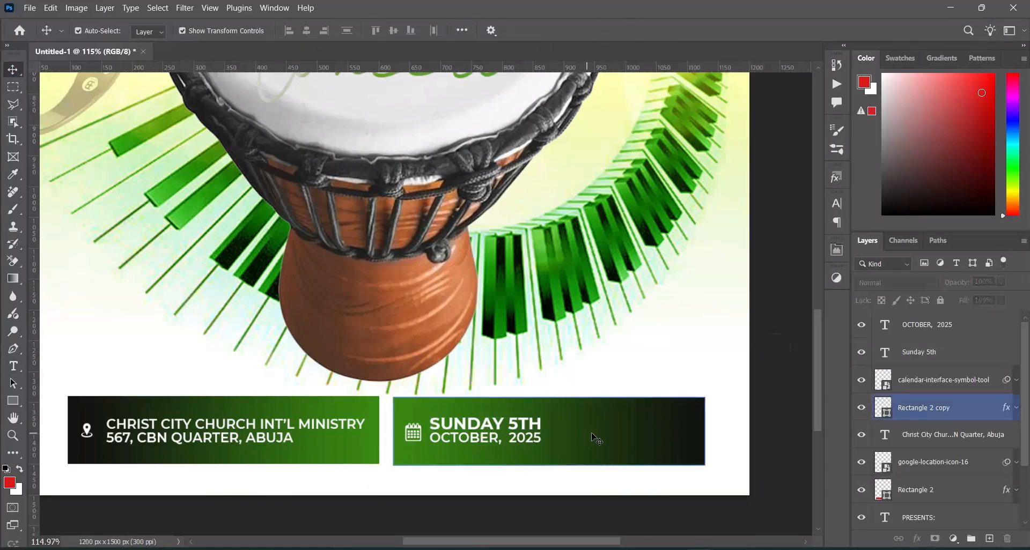
Step: Draw a thin vertical rectangle about 4 px wide and 41 px high after the date text and fill it white
{"action": "left_click", "coordinate": [8, 404]}
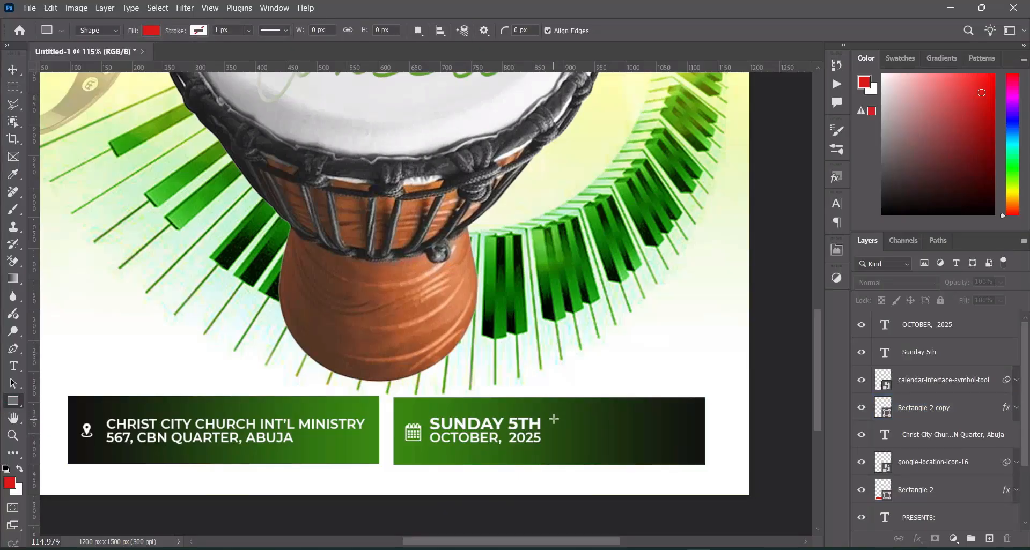
{"action": "left_click_drag", "start_coordinate": [554, 418], "coordinate": [555, 443]}
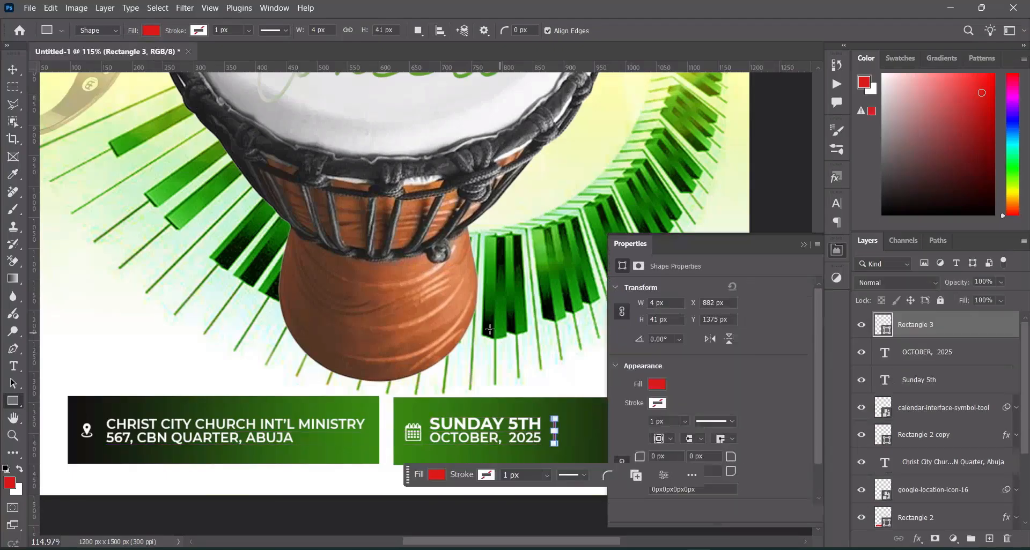
{"action": "left_click", "coordinate": [658, 384]}
{"action": "left_click", "coordinate": [635, 361]}
{"action": "left_click", "coordinate": [804, 246]}
{"action": "left_click", "coordinate": [13, 69]}
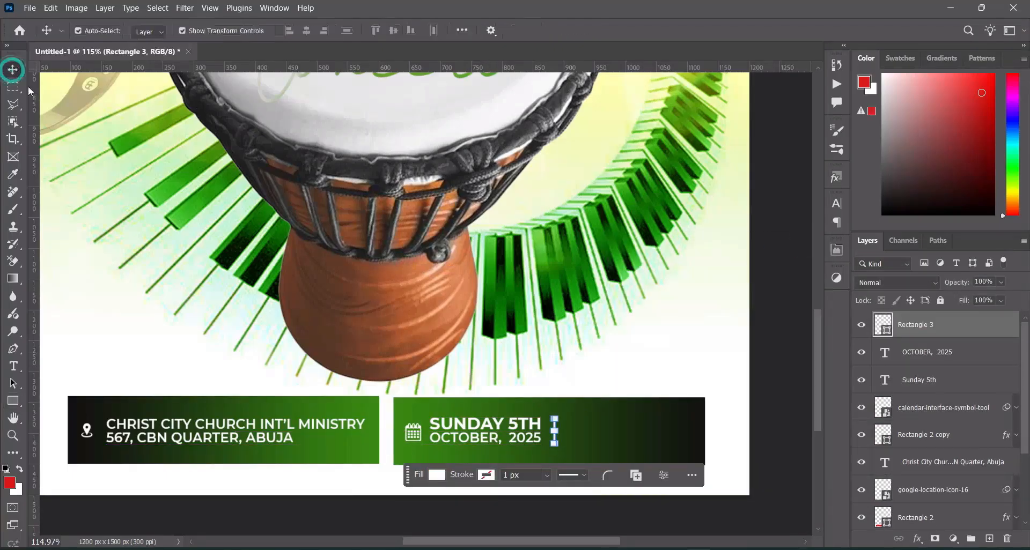
Step: Shift the white divider line slightly closer to the date text and clear the selection
{"action": "left_click", "coordinate": [769, 406]}
{"action": "left_click", "coordinate": [531, 426]}
{"action": "left_click", "coordinate": [574, 433]}
{"action": "left_click", "coordinate": [556, 441]}
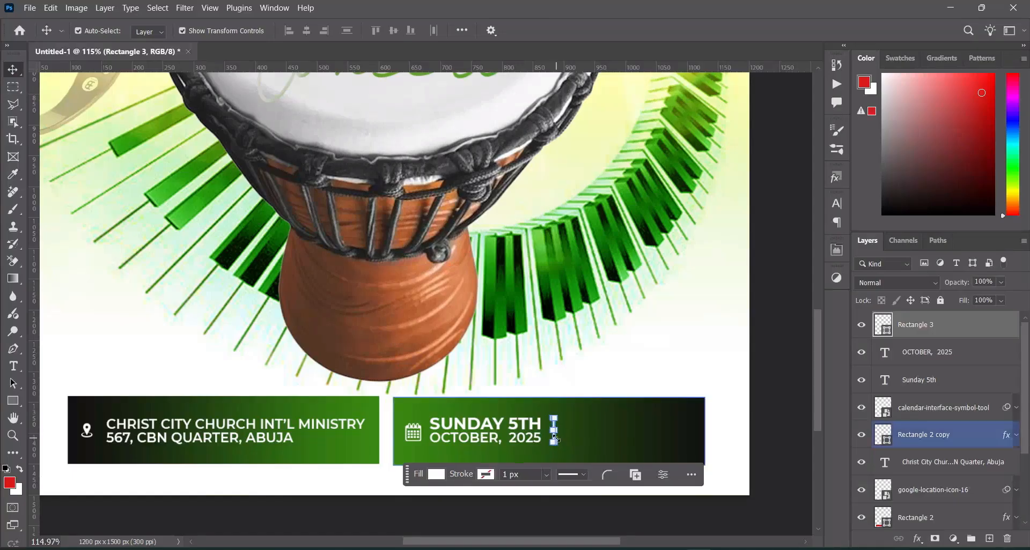
{"action": "left_click", "coordinate": [751, 397]}
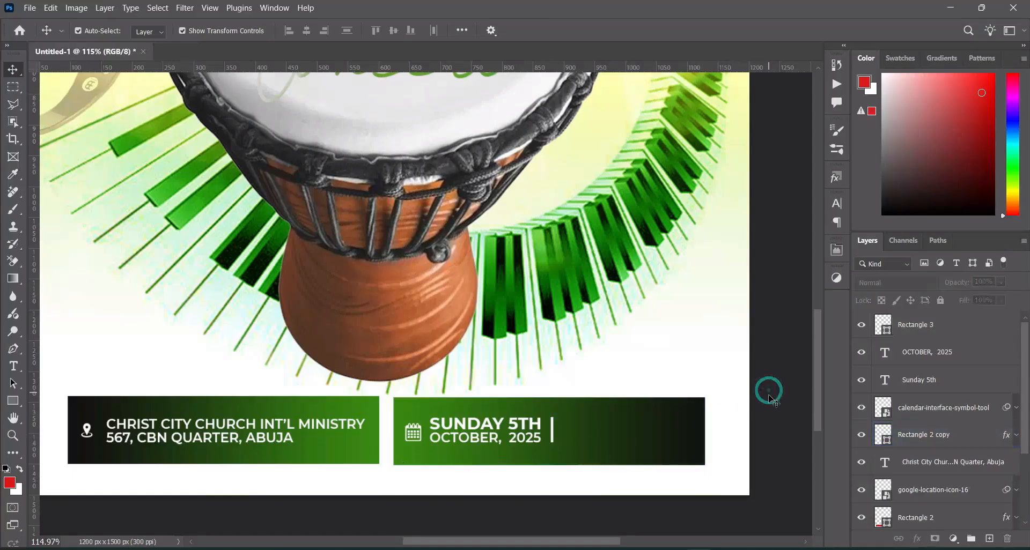
Step: Duplicate the SUNDAY 5TH text to the far side of the divider and select "8:30AM" in Text.txt before returning to the flyer
{"action": "left_click", "coordinate": [524, 429]}
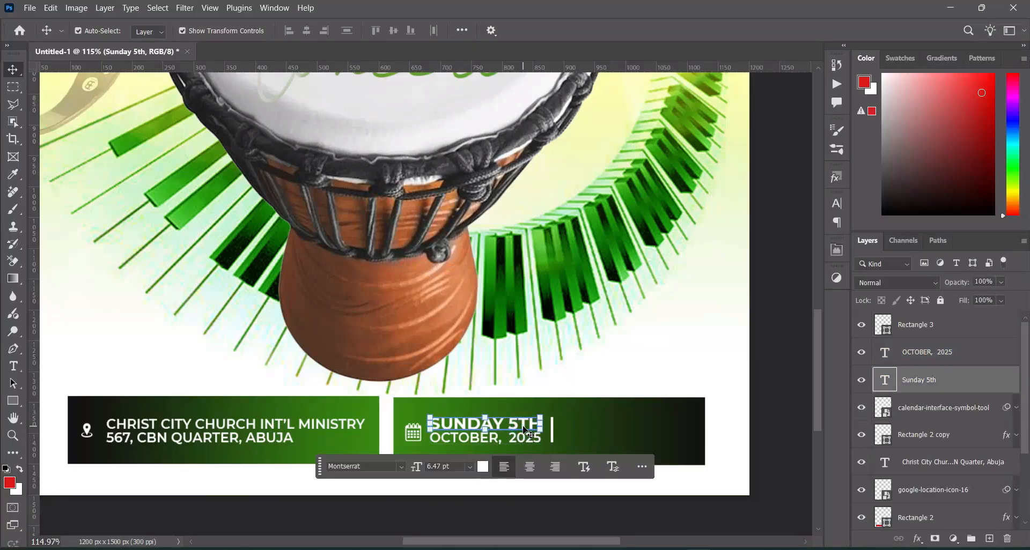
{"action": "left_click_drag", "start_coordinate": [523, 426], "coordinate": [659, 428]}
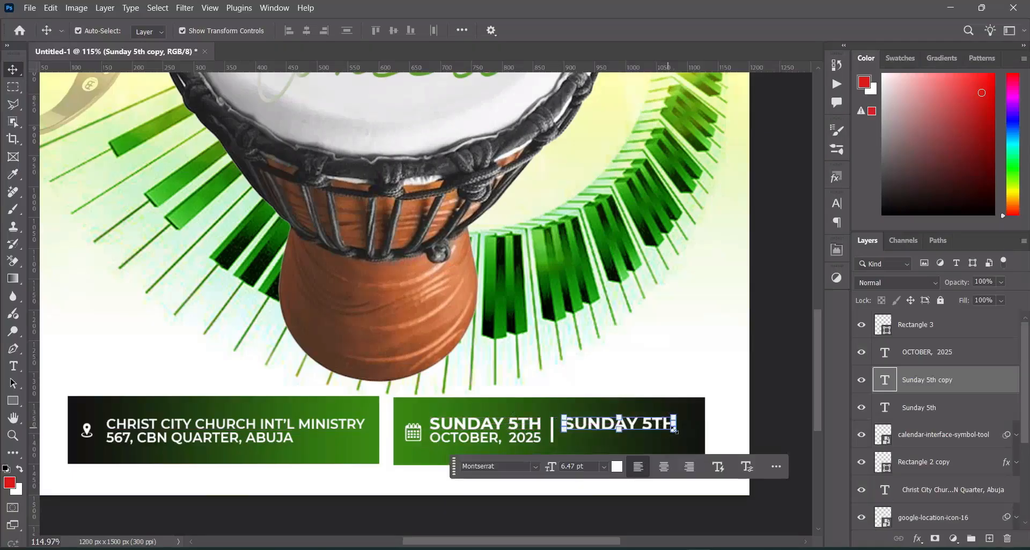
{"action": "left_click", "coordinate": [791, 548]}
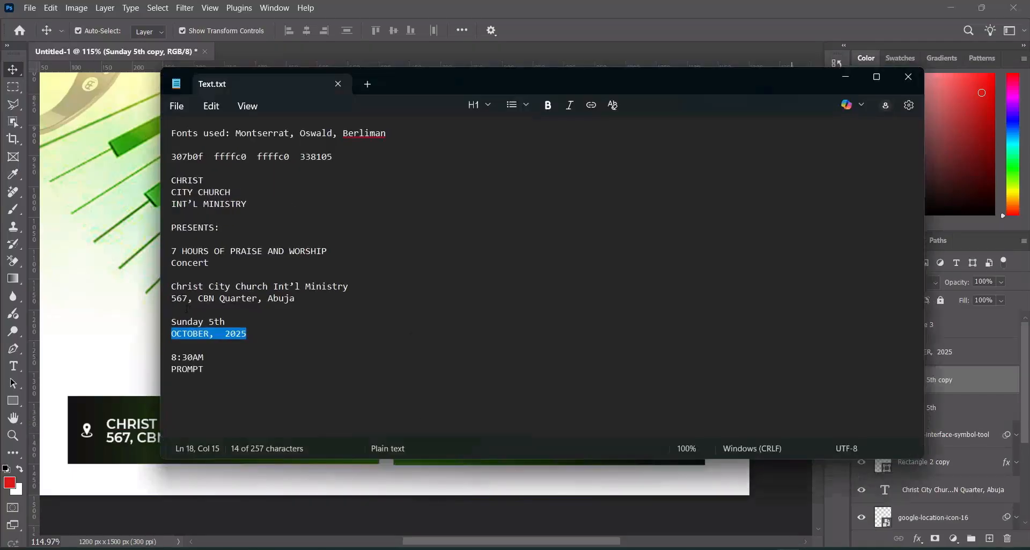
{"action": "left_click_drag", "start_coordinate": [205, 360], "coordinate": [172, 362]}
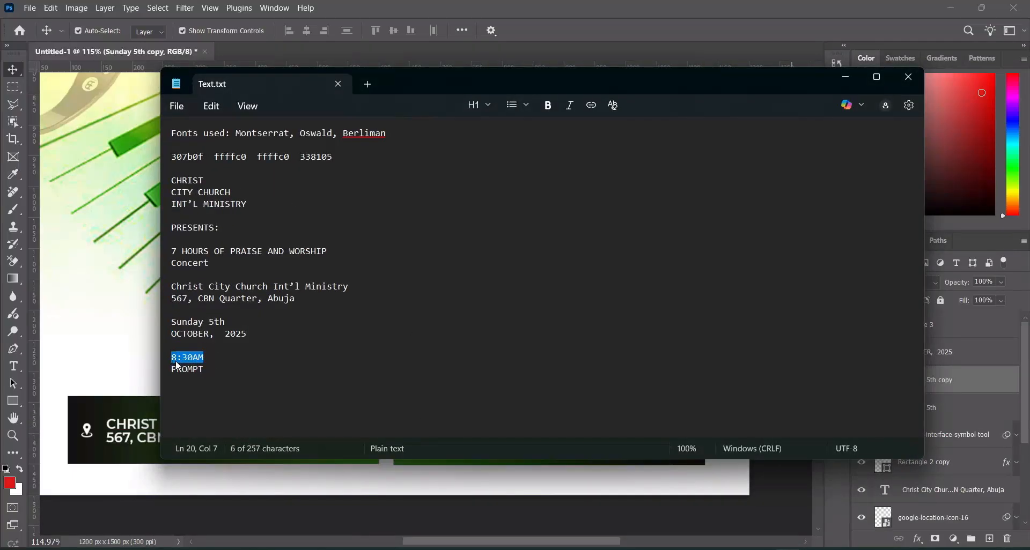
{"action": "left_click", "coordinate": [845, 76]}
Step: Replace the SUNDAY 5TH copy beyond the divider with "8:30AM"
{"action": "double_click", "coordinate": [650, 423]}
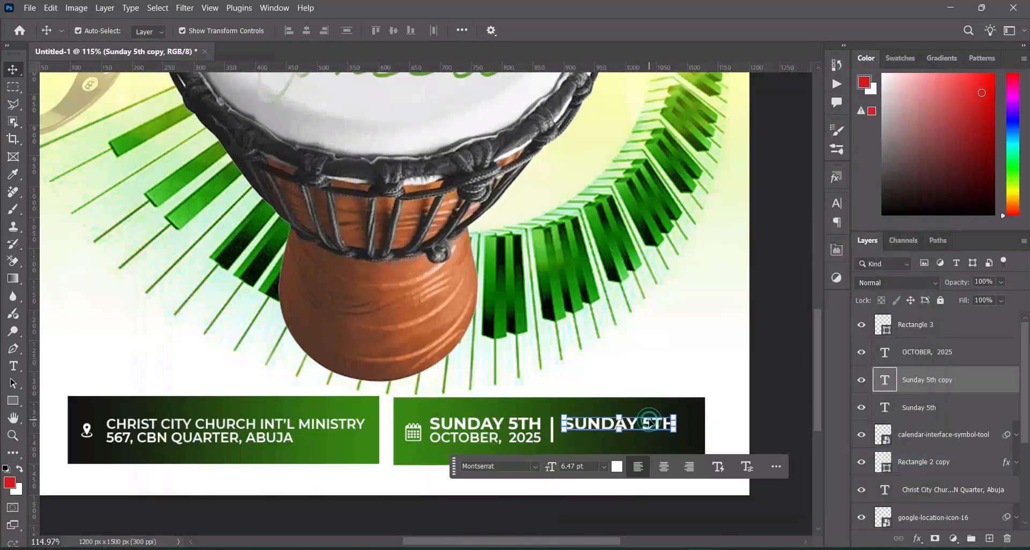
{"action": "type", "text": "8:30AM"}
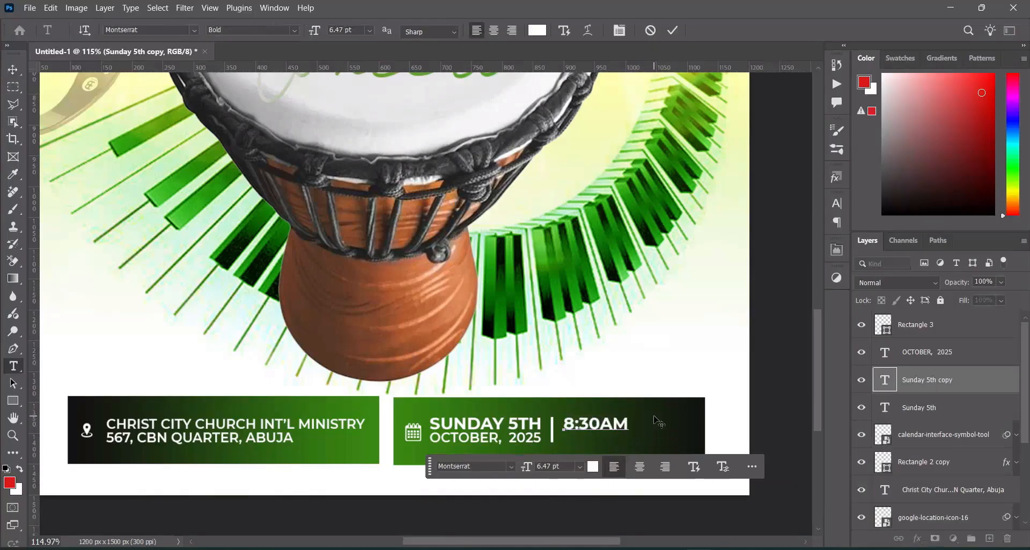
{"action": "left_click", "coordinate": [673, 30]}
{"action": "key", "text": "v"}
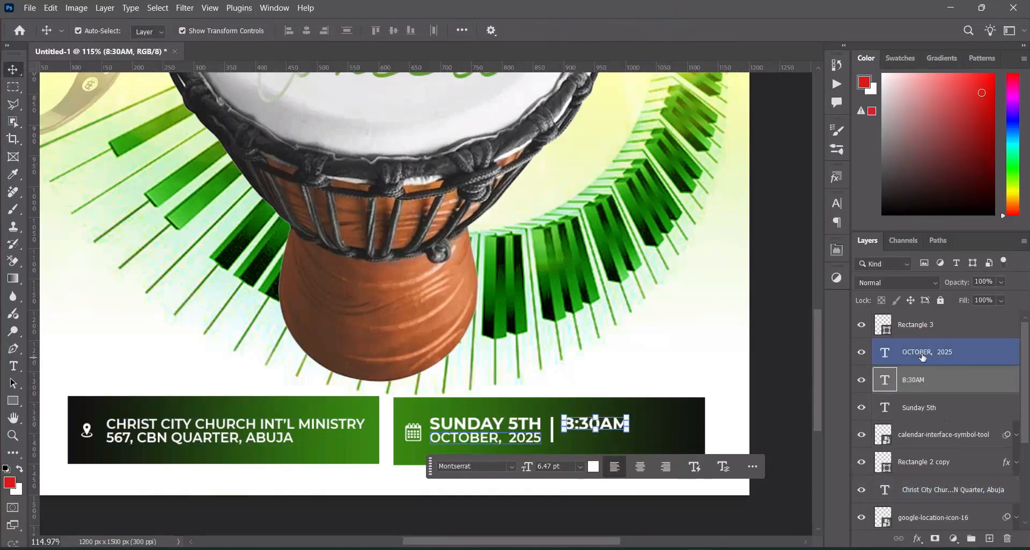
Step: Reorder the layers so the "OCTOBER, 2025" text sits between the 8:30AM and Sunday 5th text layers
{"action": "left_click_drag", "start_coordinate": [921, 351], "coordinate": [923, 313]}
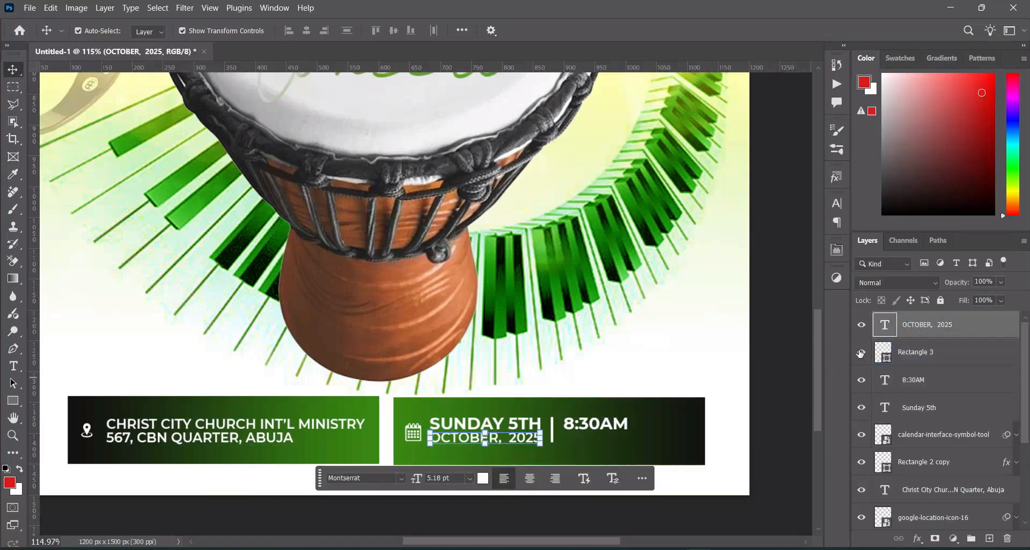
{"action": "left_click_drag", "start_coordinate": [936, 324], "coordinate": [921, 389]}
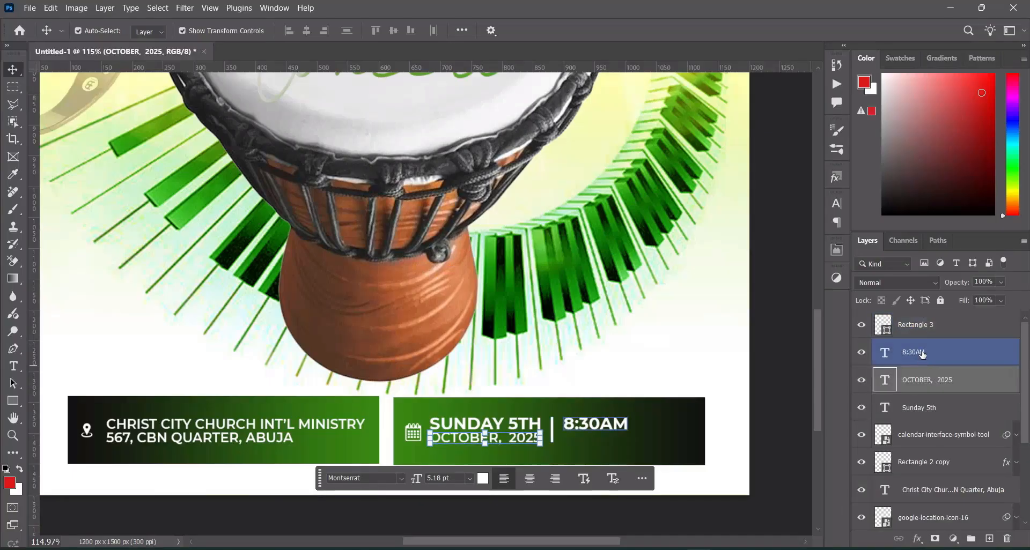
Step: Move the 8:30AM layer above the divider's Rectangle 3 layer and place a copy of "OCTOBER, 2025" beneath 8:30AM
{"action": "left_click_drag", "start_coordinate": [921, 353], "coordinate": [921, 323]}
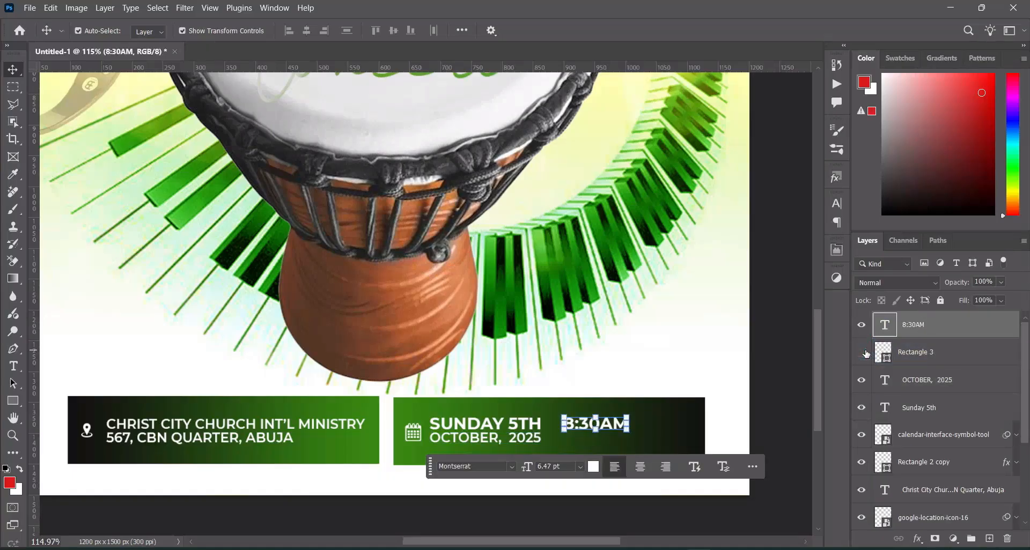
{"action": "left_click", "coordinate": [781, 356]}
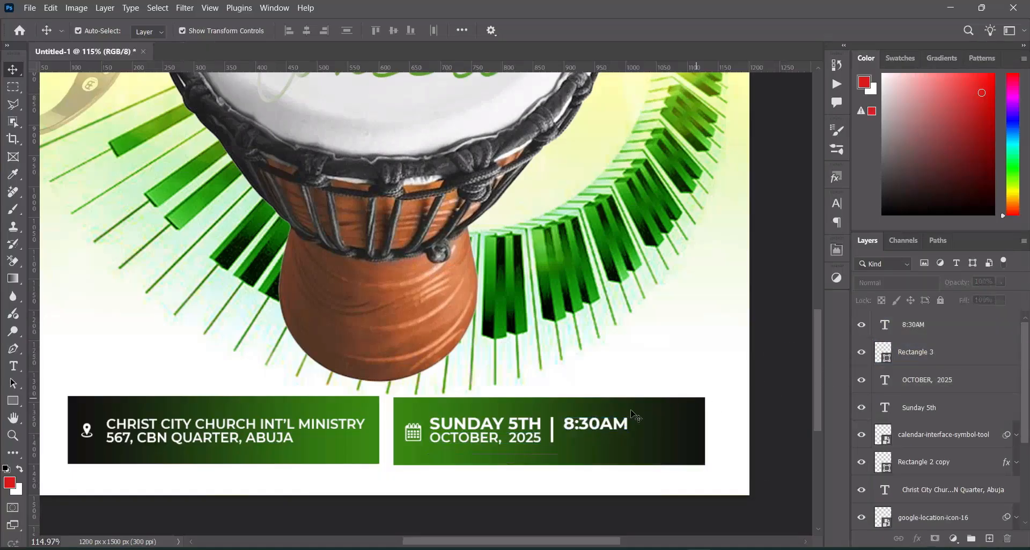
{"action": "left_click", "coordinate": [529, 444]}
{"action": "left_click_drag", "start_coordinate": [988, 386], "coordinate": [989, 538]}
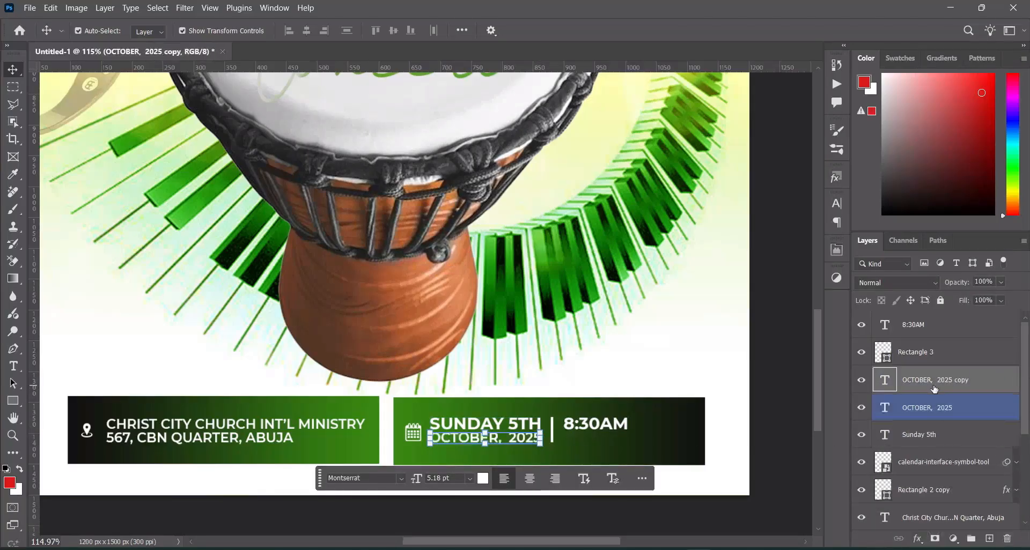
{"action": "left_click", "coordinate": [933, 373]}
{"action": "left_click_drag", "start_coordinate": [933, 311], "coordinate": [933, 311]}
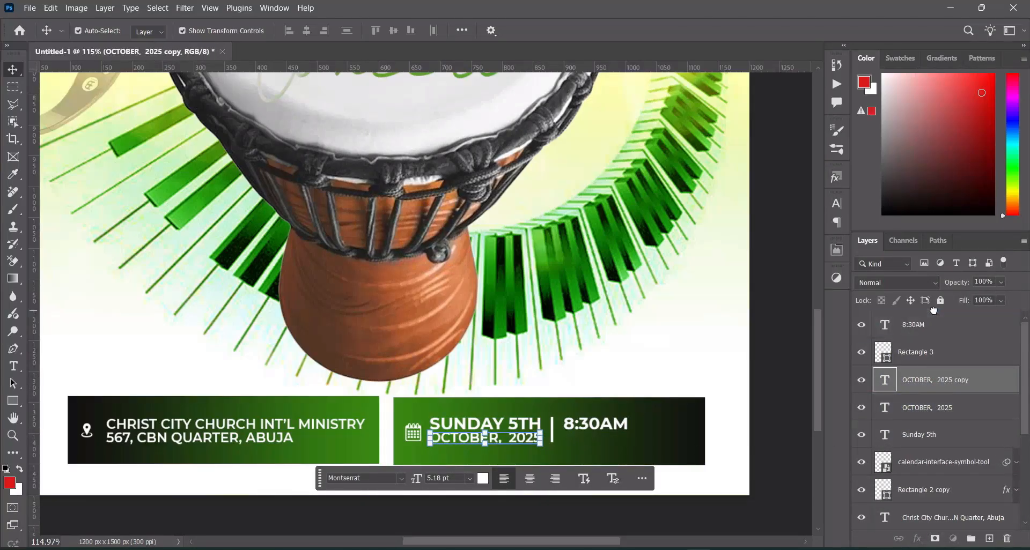
{"action": "left_click_drag", "start_coordinate": [531, 438], "coordinate": [669, 441]}
Step: Replace the copied "OCTOBER, 2025" text under 8:30AM with "PROMPT" copied from Text.txt
{"action": "double_click", "coordinate": [665, 440]}
{"action": "key", "text": "alt+Tab"}
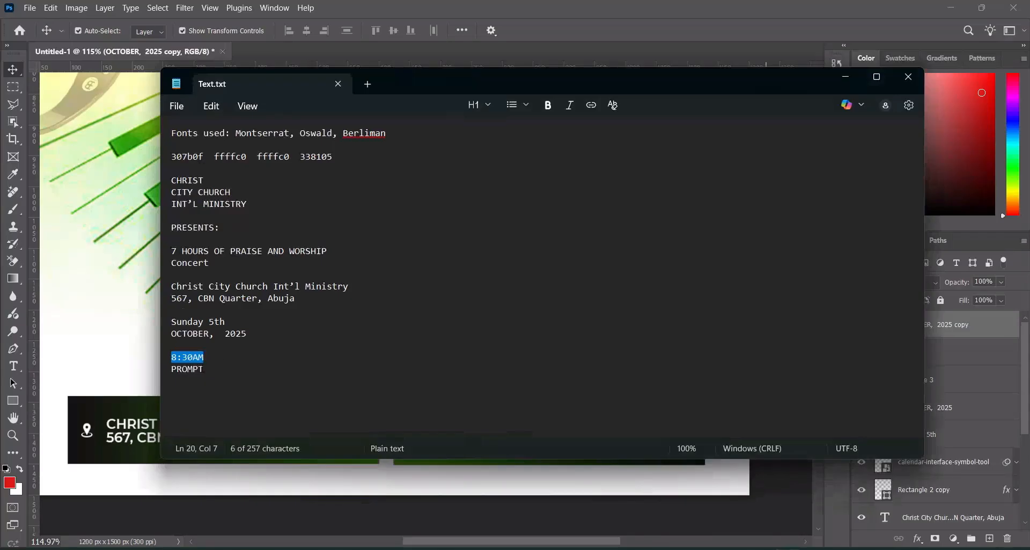
{"action": "left_click_drag", "start_coordinate": [210, 372], "coordinate": [178, 369]}
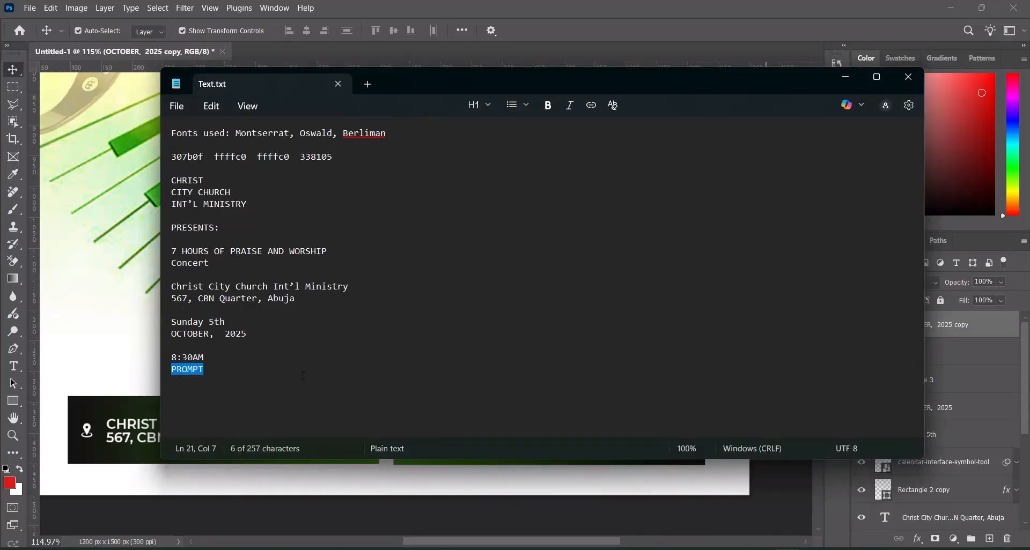
{"action": "left_click", "coordinate": [845, 77]}
{"action": "left_click", "coordinate": [655, 440]}
{"action": "key", "text": "ctrl+a"}
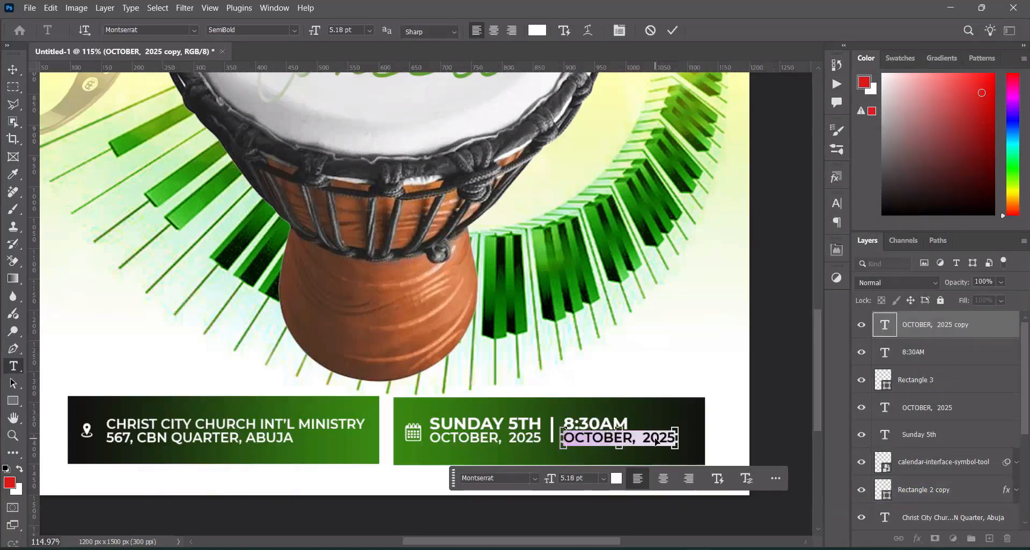
{"action": "type", "text": "PROMPT"}
{"action": "left_click", "coordinate": [672, 31]}
{"action": "key", "text": "v"}
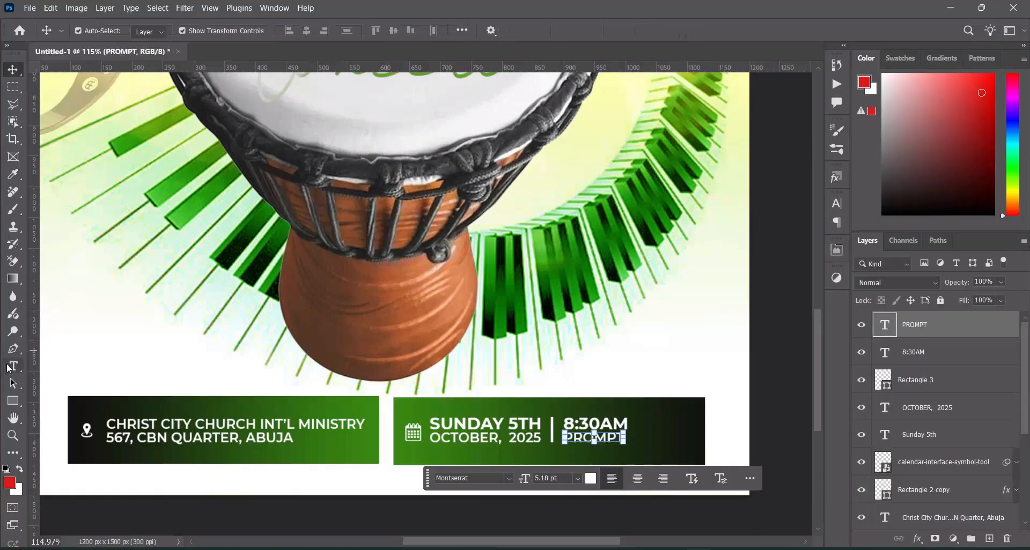
Step: Set the PROMPT text to Montserrat Medium and scale it down to about 72.6% around its centre
{"action": "key", "text": "t"}
{"action": "left_click", "coordinate": [296, 33]}
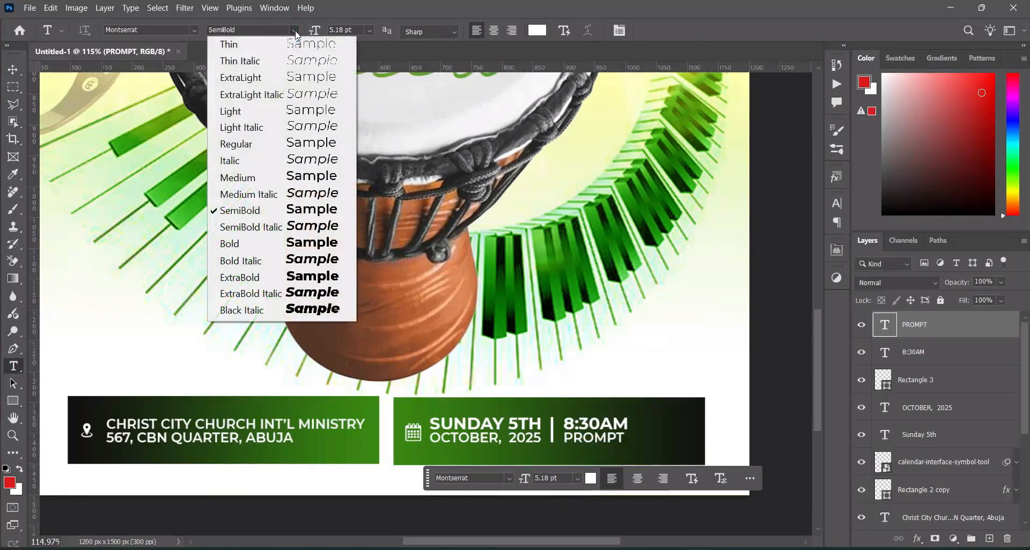
{"action": "left_click", "coordinate": [290, 180]}
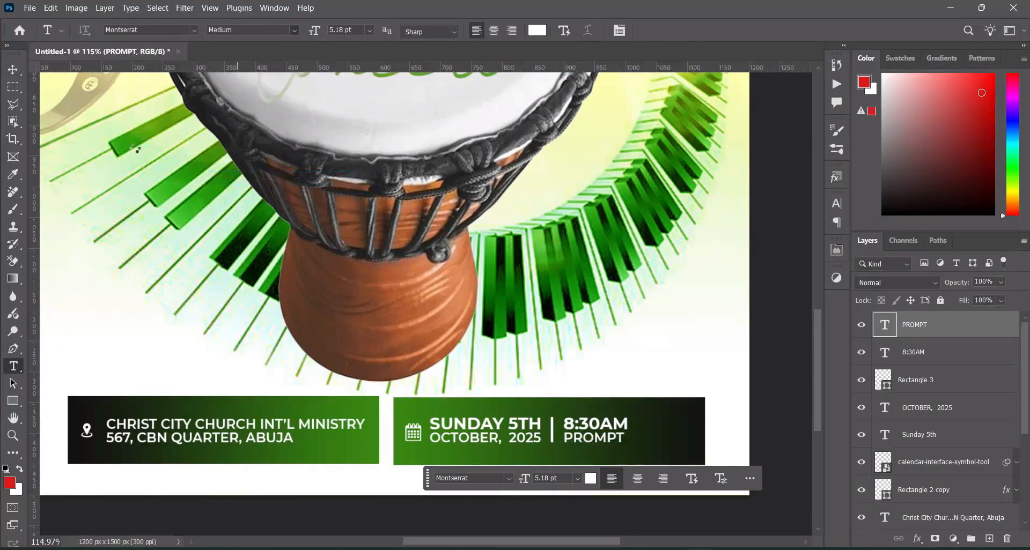
{"action": "left_click", "coordinate": [13, 69]}
{"action": "left_click_drag", "start_coordinate": [623, 445], "coordinate": [615, 443]}
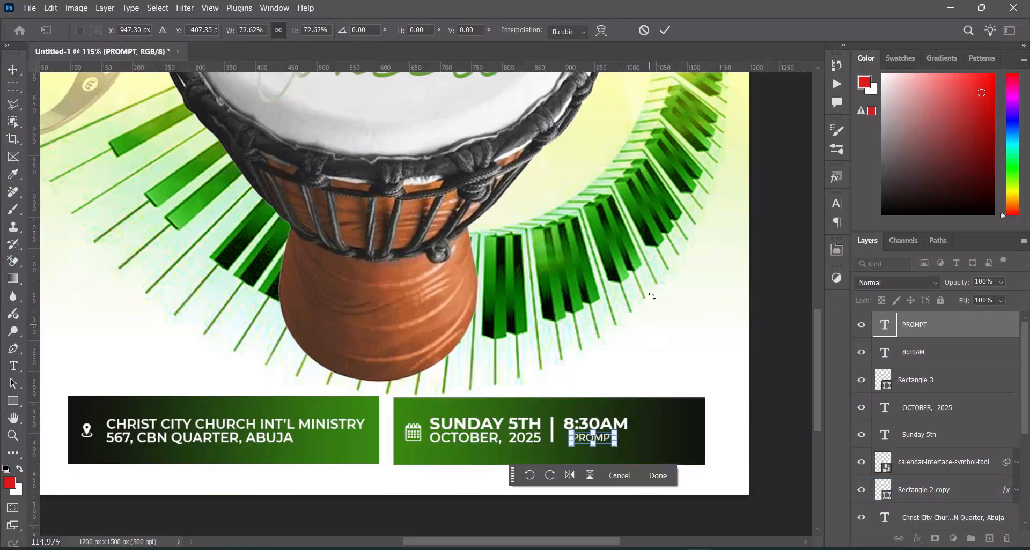
{"action": "left_click", "coordinate": [665, 30]}
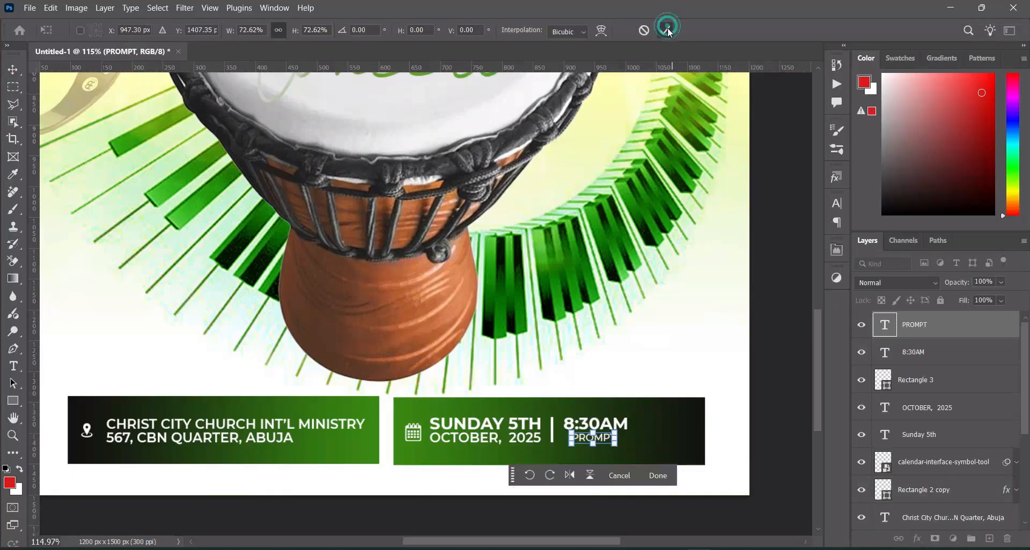
Step: Align PROMPT and 8:30AM on their horizontal centres, nudge PROMPT slightly up toward 8:30AM, and clear the selection
{"action": "left_click", "coordinate": [931, 357], "text": "ctrl"}
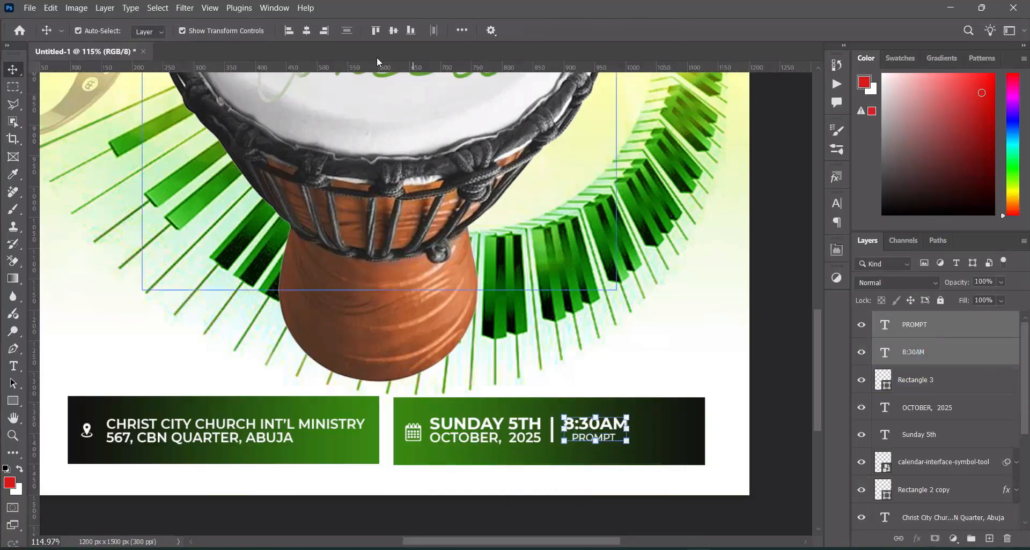
{"action": "left_click", "coordinate": [307, 31]}
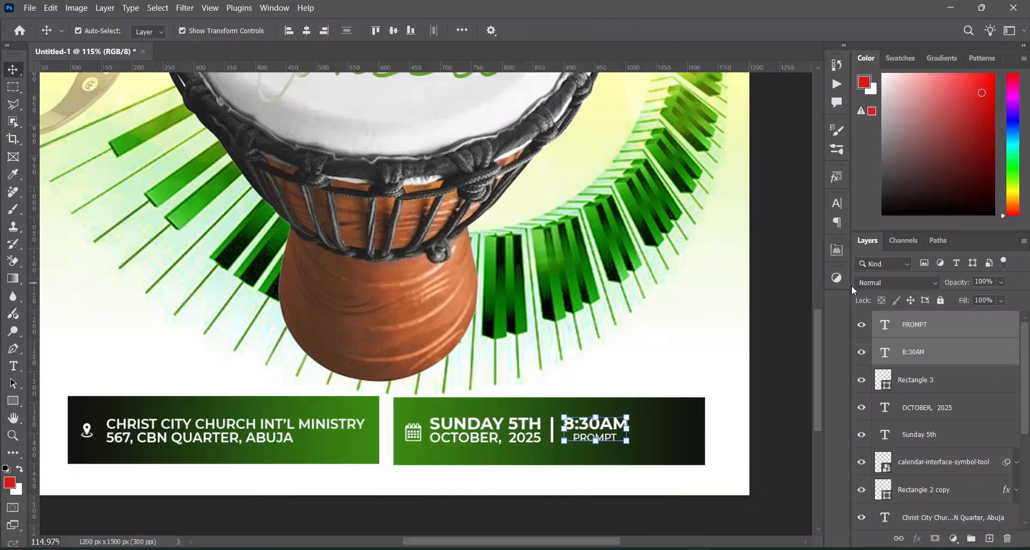
{"action": "left_click", "coordinate": [783, 301]}
{"action": "left_click", "coordinate": [607, 440]}
{"action": "left_click", "coordinate": [609, 443]}
{"action": "left_click", "coordinate": [784, 417]}
{"action": "left_click", "coordinate": [786, 413]}
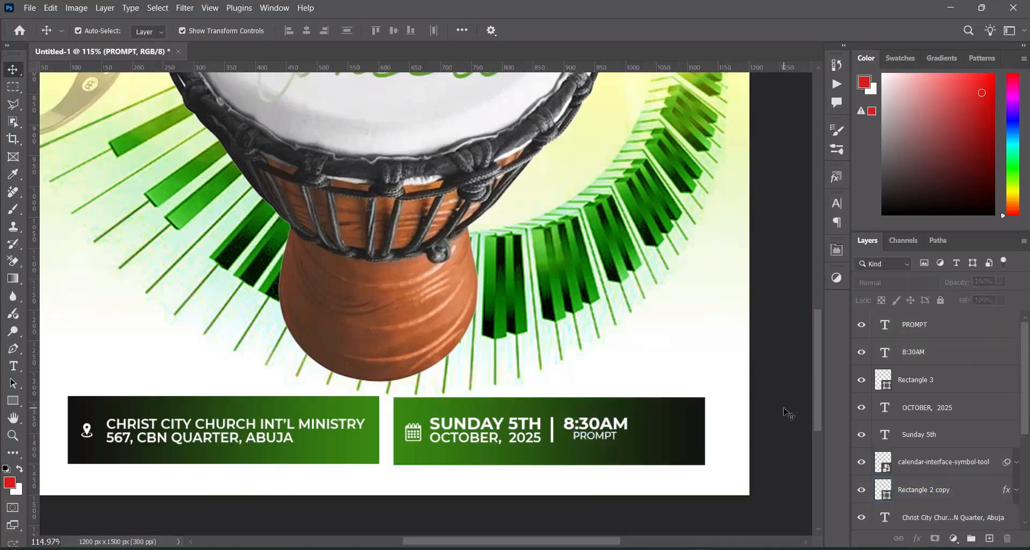
Step: Nudge 8:30AM and PROMPT slightly down together and enlarge them to about 116%
{"action": "left_click", "coordinate": [938, 370]}
{"action": "left_click", "coordinate": [942, 357]}
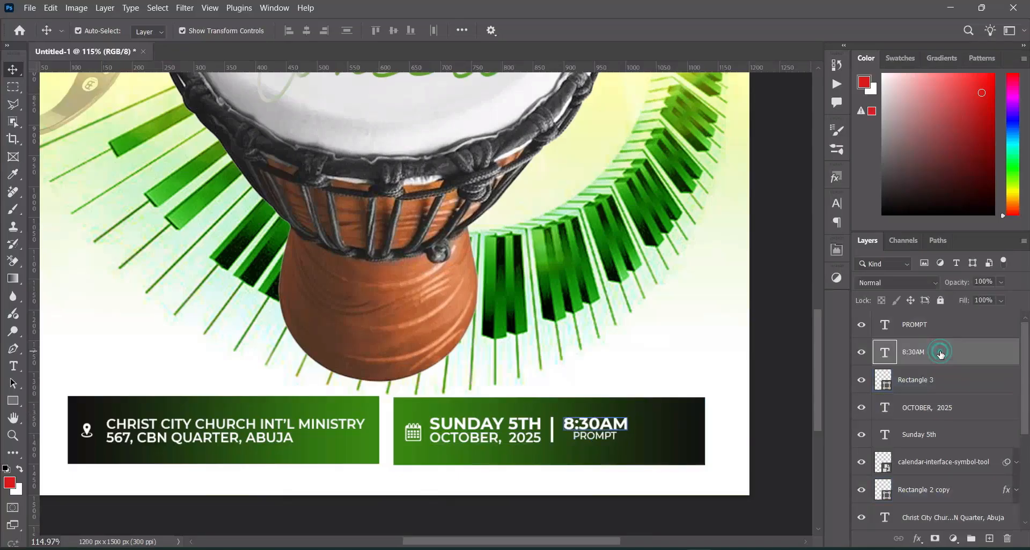
{"action": "left_click", "coordinate": [945, 332], "text": "shift"}
{"action": "key", "text": "Down"}
{"action": "key", "text": "Down"}
{"action": "key", "text": "Down"}
{"action": "key", "text": "Down"}
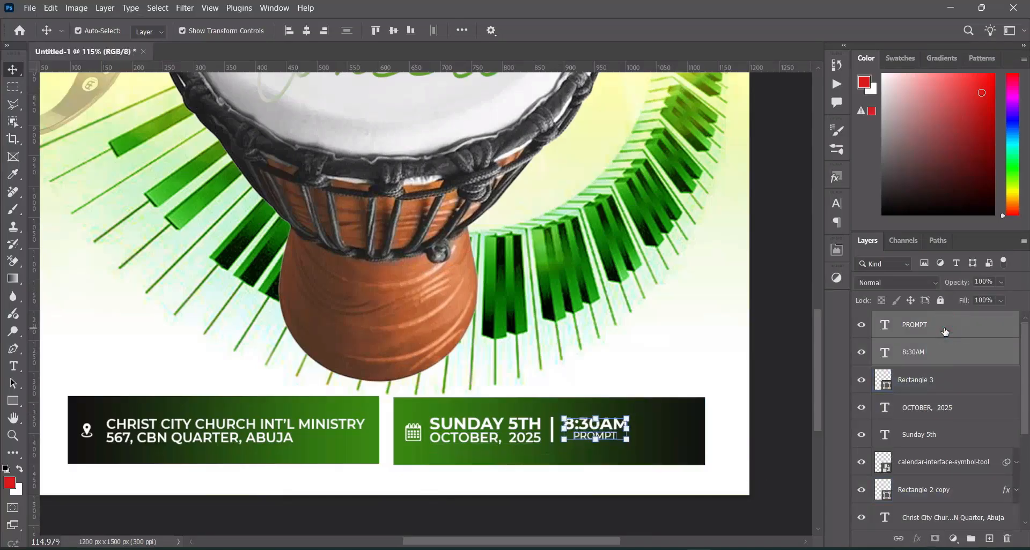
{"action": "left_click_drag", "start_coordinate": [627, 433], "coordinate": [637, 432]}
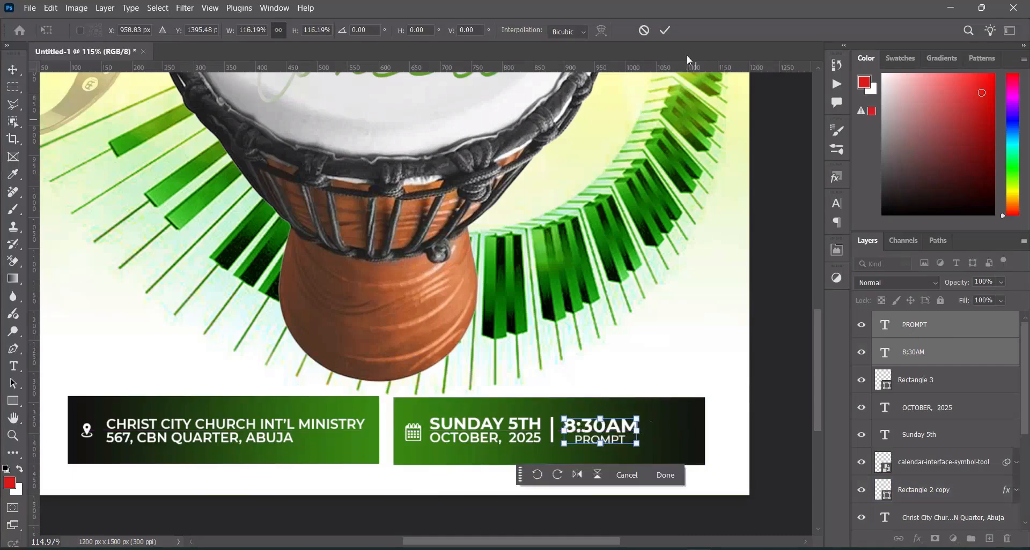
{"action": "left_click", "coordinate": [665, 30]}
{"action": "left_click", "coordinate": [772, 167]}
{"action": "key", "text": "ctrl+0"}
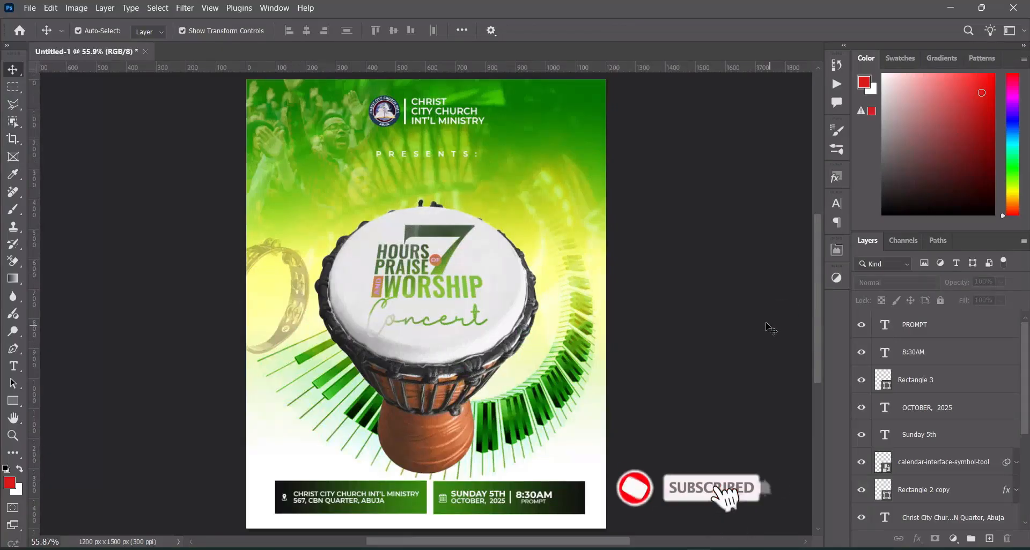
Step: Enlarge the date text, divider, 8:30AM and PROMPT together to about 114%, leaving out the bar and calendar icon
{"action": "left_click", "coordinate": [933, 324]}
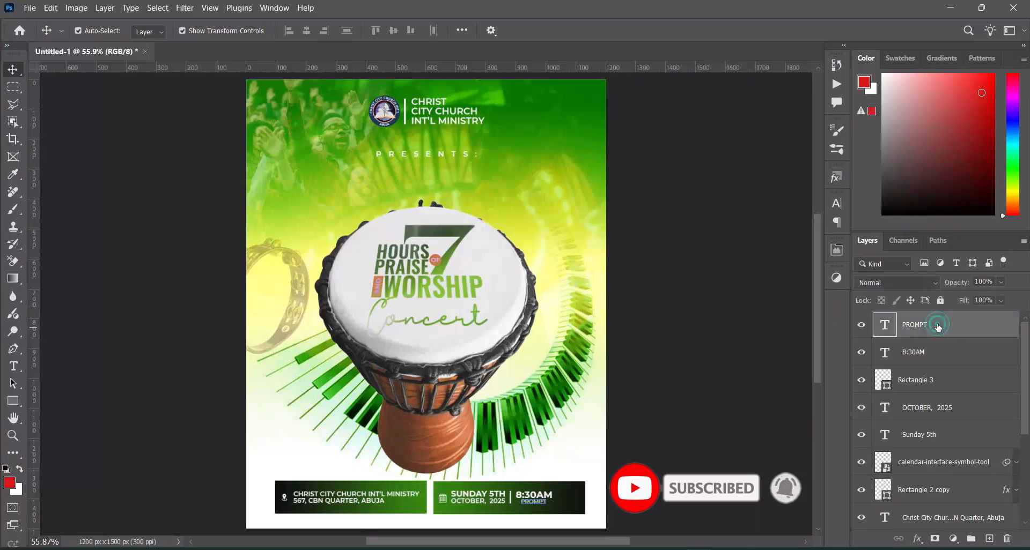
{"action": "left_click", "coordinate": [935, 494]}
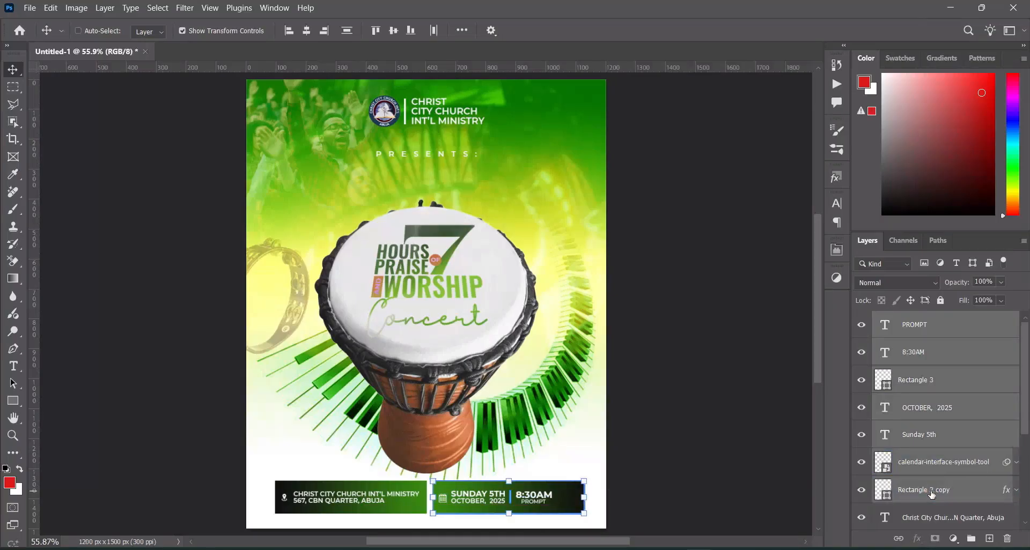
{"action": "left_click", "coordinate": [931, 494], "text": "ctrl"}
{"action": "left_click", "coordinate": [915, 463], "text": "ctrl"}
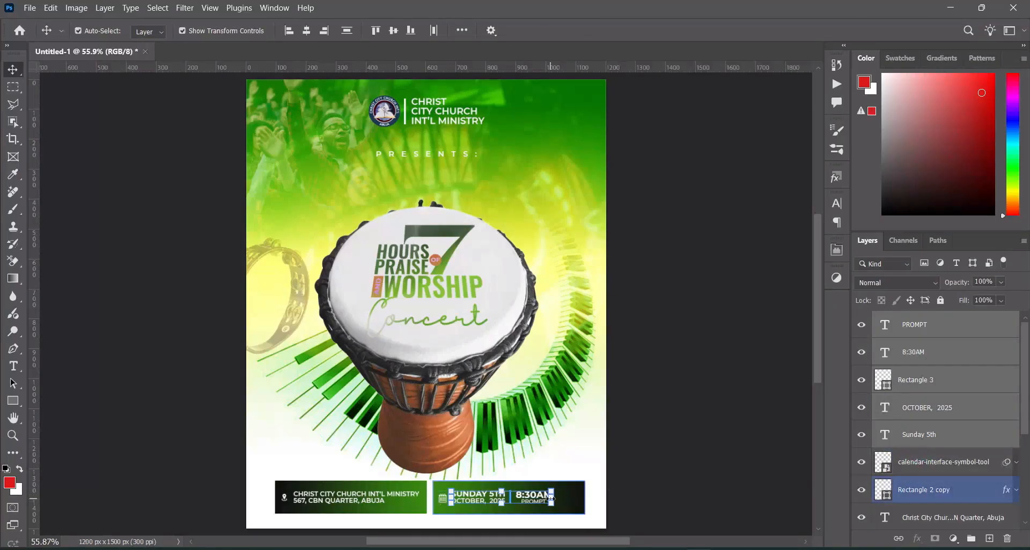
{"action": "key", "text": "ctrl+t"}
{"action": "left_click_drag", "start_coordinate": [553, 504], "coordinate": [565, 499]}
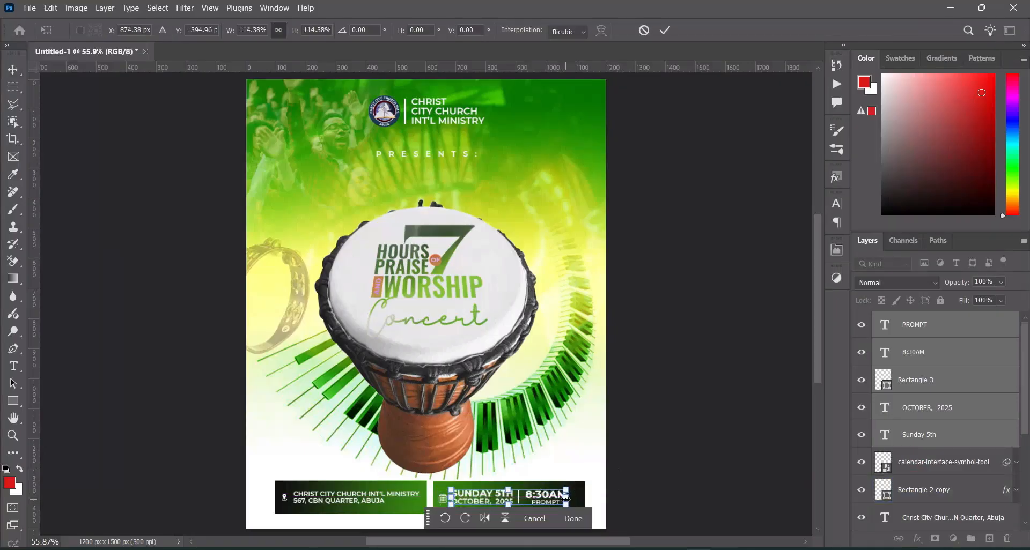
{"action": "left_click", "coordinate": [665, 30]}
{"action": "left_click", "coordinate": [701, 260]}
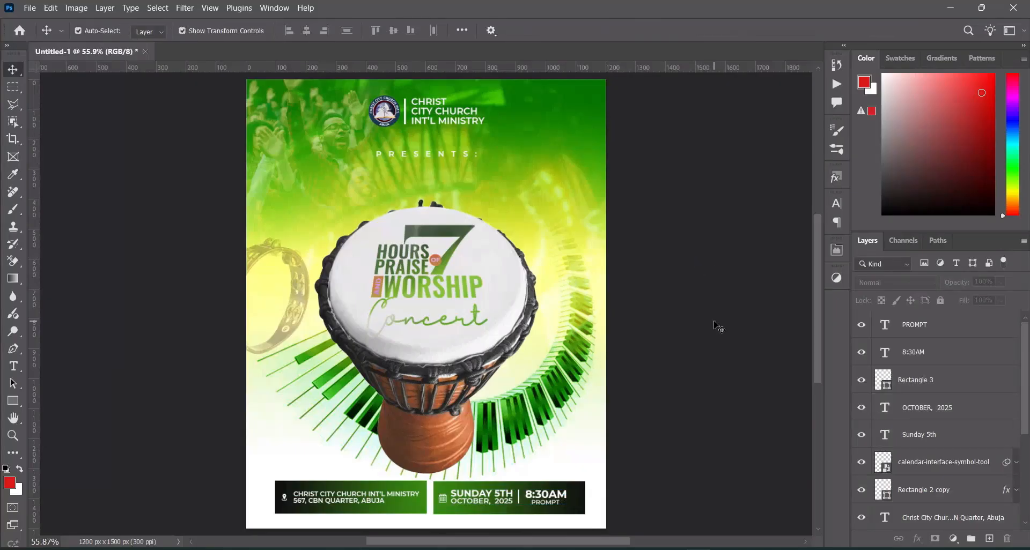
Step: Group all layers of both information bars, from PROMPT down to Rectangle 2, and name the group "lOCATION"
{"action": "scroll", "coordinate": [719, 326], "scroll_direction": "down", "scroll_amount": 1}
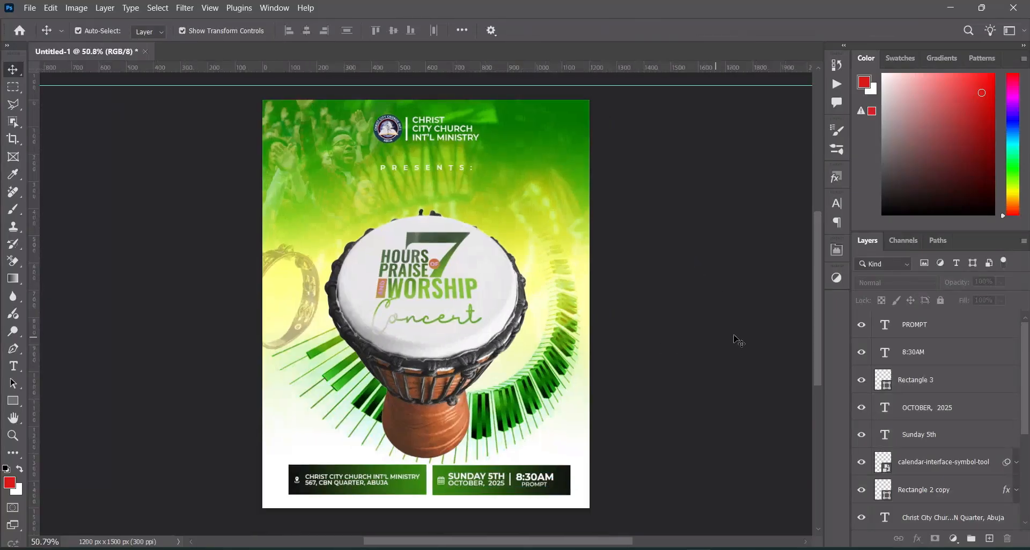
{"action": "left_click", "coordinate": [874, 332]}
{"action": "scroll", "coordinate": [928, 421], "scroll_direction": "down", "scroll_amount": 3}
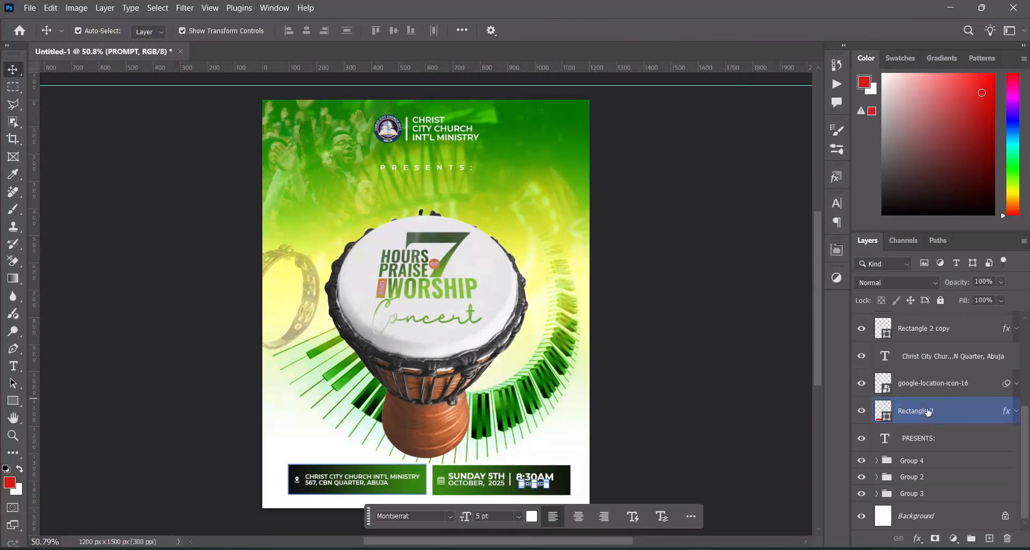
{"action": "left_click", "coordinate": [927, 411], "text": "shift"}
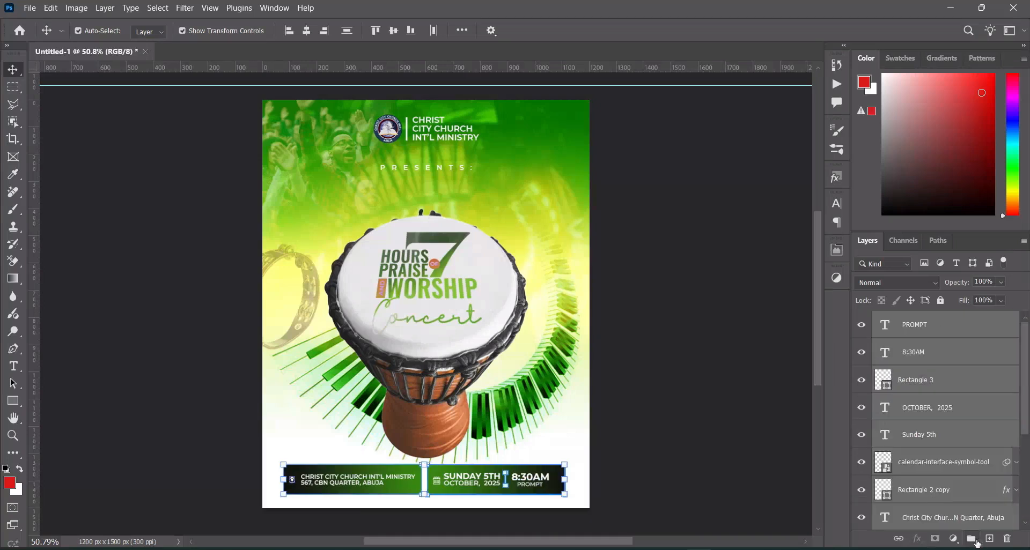
{"action": "left_click", "coordinate": [971, 539]}
{"action": "left_click", "coordinate": [911, 325]}
{"action": "double_click", "coordinate": [912, 321]}
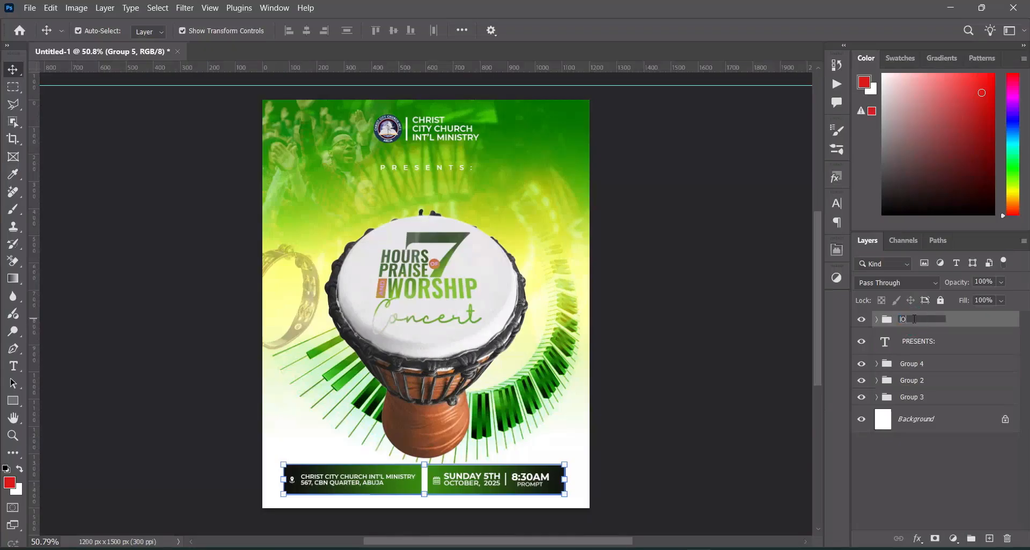
{"action": "type", "text": "lOCATION"}
{"action": "key", "text": "Return"}
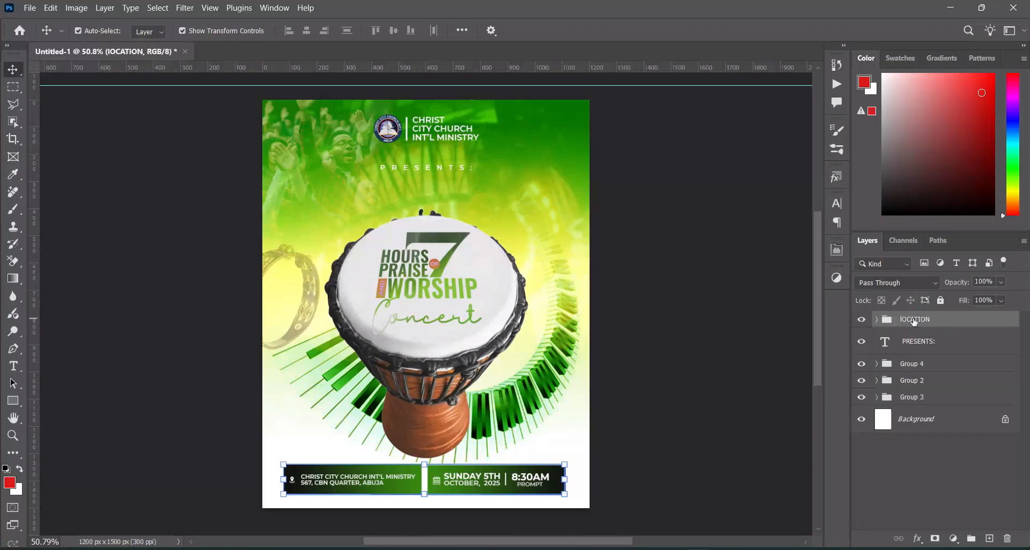
Step: Centre the lOCATION group horizontally on the whole canvas and remove the canvas selection
{"action": "left_click", "coordinate": [153, 8]}
{"action": "left_click", "coordinate": [161, 22]}
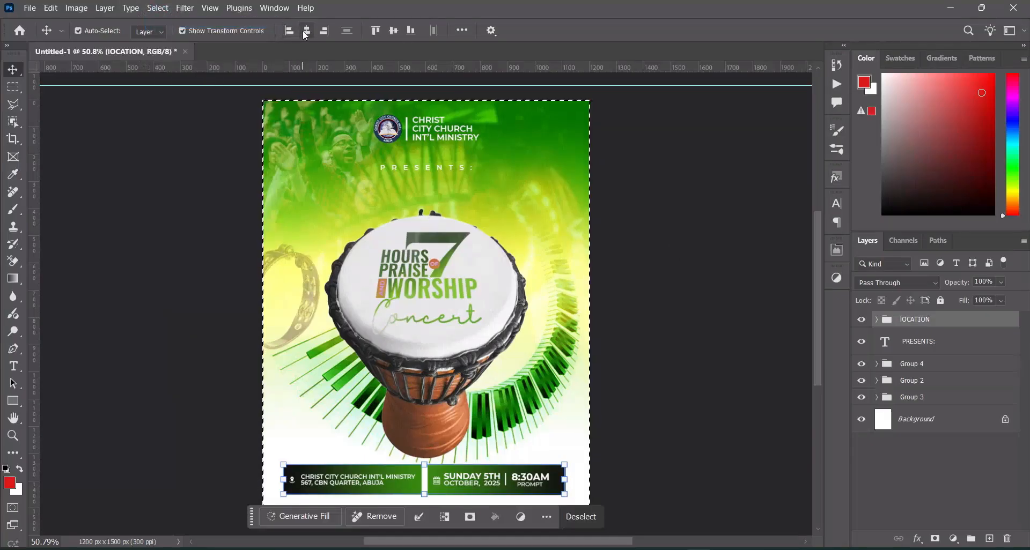
{"action": "left_click", "coordinate": [159, 8]}
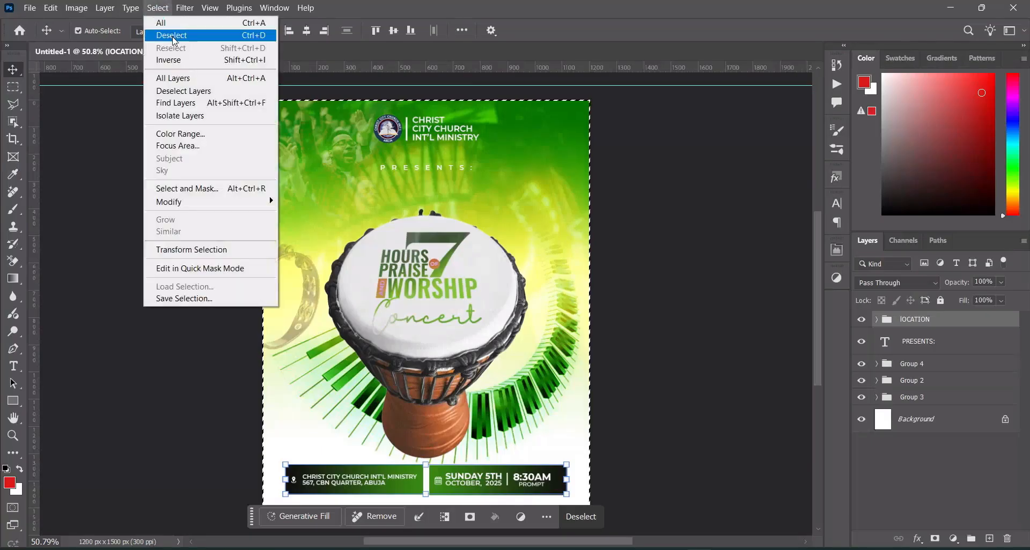
{"action": "left_click", "coordinate": [173, 37]}
{"action": "left_click", "coordinate": [650, 284]}
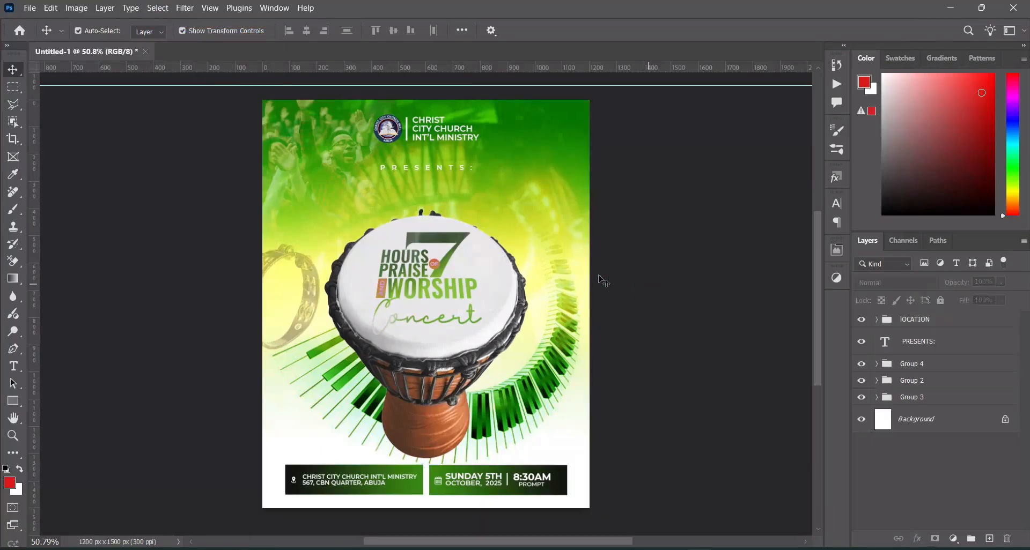
Step: Scale down Group 4, containing the church logo and name, slightly around its centre
{"action": "scroll", "coordinate": [568, 277], "scroll_direction": "down", "scroll_amount": 1}
{"action": "scroll", "coordinate": [569, 276], "scroll_direction": "down", "scroll_amount": 1}
{"action": "scroll", "coordinate": [569, 276], "scroll_direction": "up", "scroll_amount": 3}
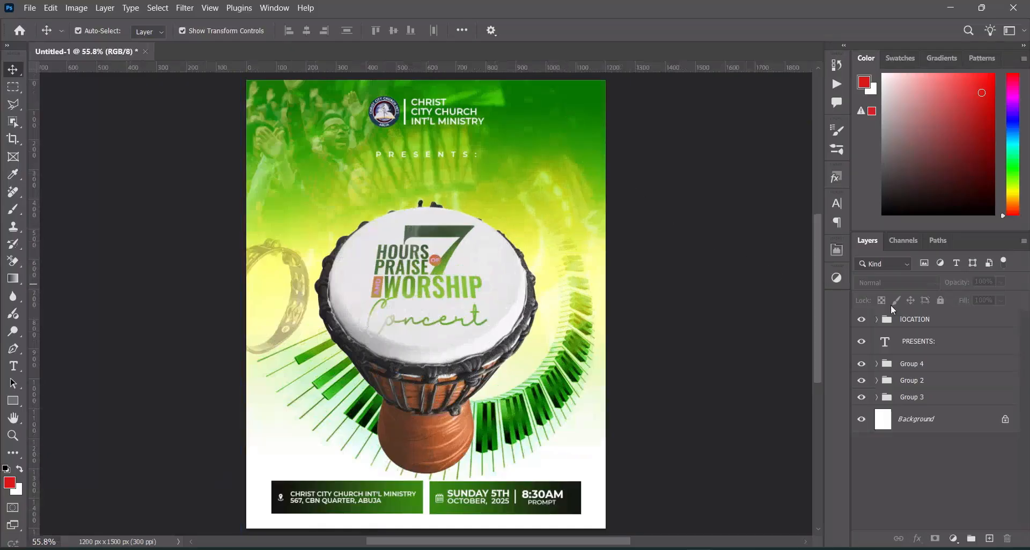
{"action": "left_click", "coordinate": [916, 365]}
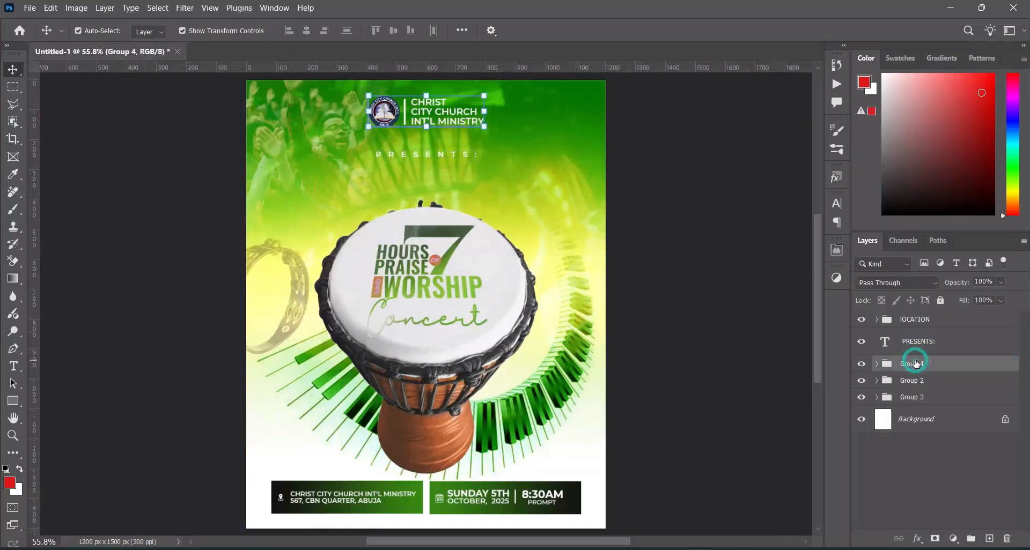
{"action": "key", "text": "ctrl+t"}
{"action": "left_click_drag", "start_coordinate": [483, 129], "coordinate": [475, 130]}
{"action": "left_click", "coordinate": [666, 31]}
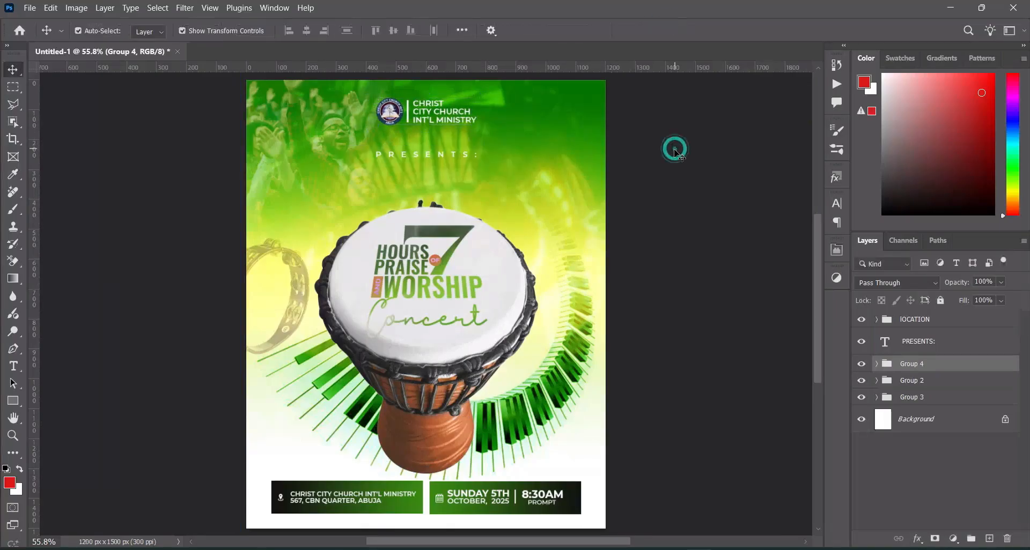
{"action": "left_click", "coordinate": [674, 147]}
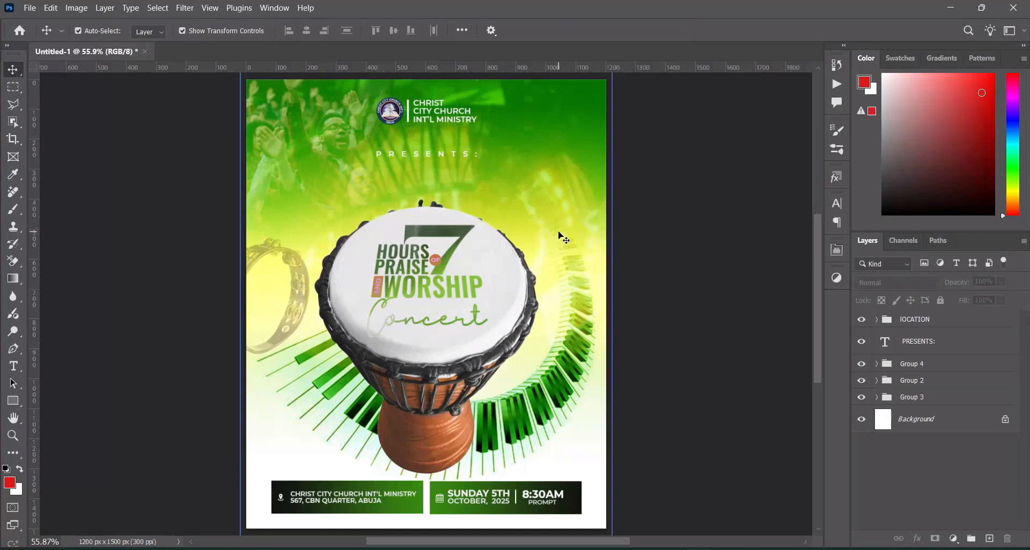
{"action": "scroll", "coordinate": [562, 238], "scroll_direction": "down", "scroll_amount": 1}
{"action": "scroll", "coordinate": [462, 199], "scroll_direction": "up", "scroll_amount": 1}
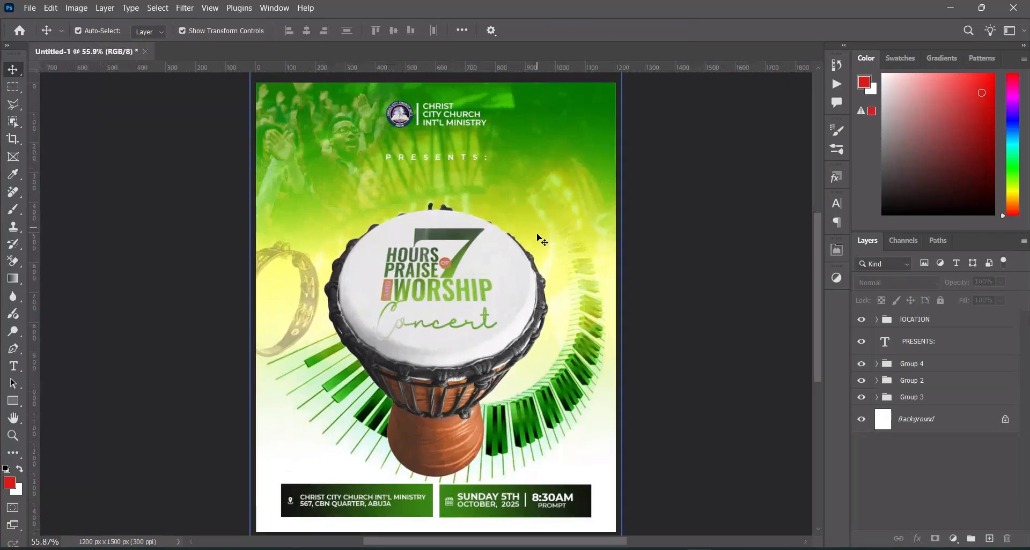
{"action": "scroll", "coordinate": [538, 236], "scroll_direction": "down", "scroll_amount": 1}
{"action": "scroll", "coordinate": [535, 248], "scroll_direction": "down", "scroll_amount": 1}
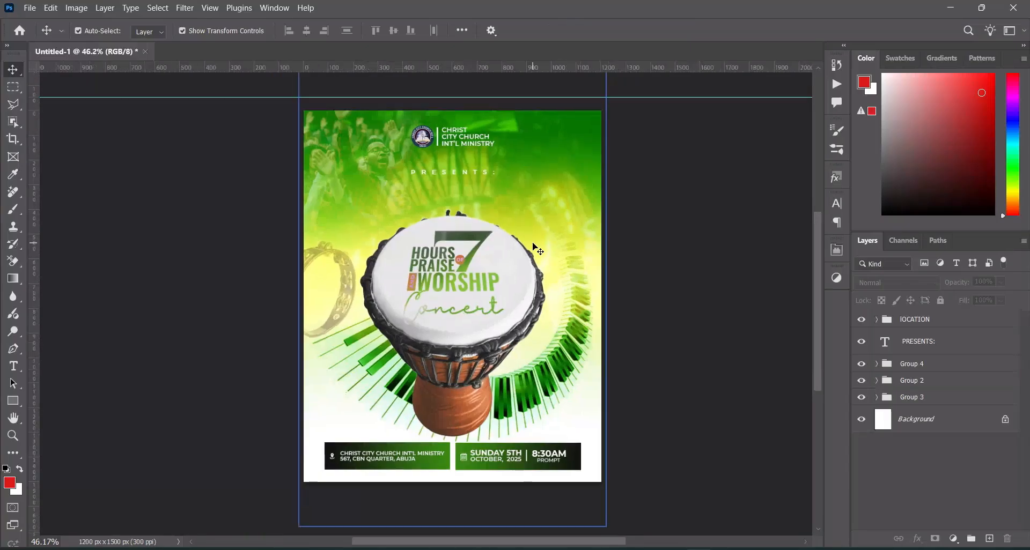
{"action": "scroll", "coordinate": [523, 255], "scroll_direction": "up", "scroll_amount": 1}
Step: Move the Color Balance 1 adjustment layer from Group 3 into Group 2, directly above the African drum layer
{"action": "left_click", "coordinate": [508, 352]}
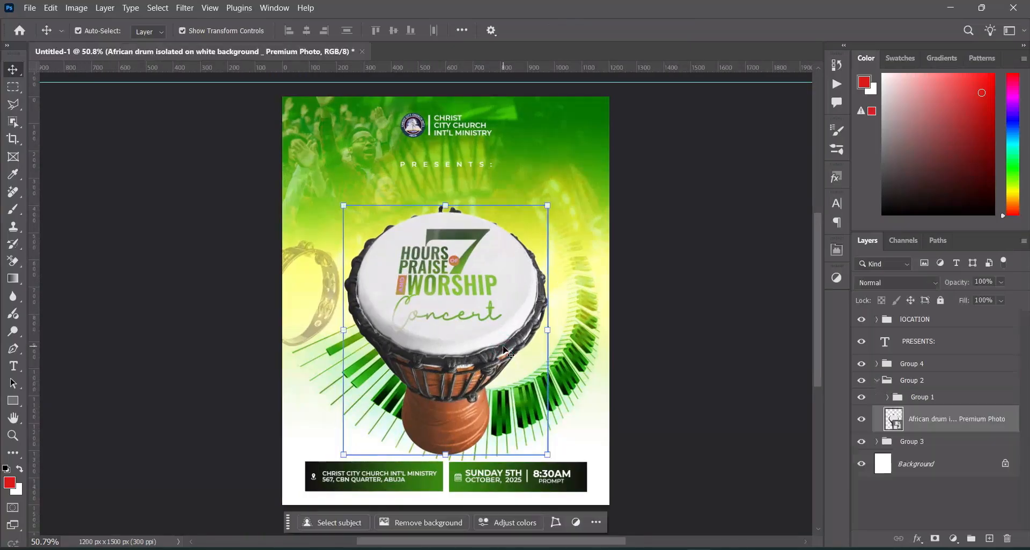
{"action": "left_click_drag", "start_coordinate": [884, 422], "coordinate": [878, 443]}
{"action": "left_click_drag", "start_coordinate": [940, 450], "coordinate": [961, 469]}
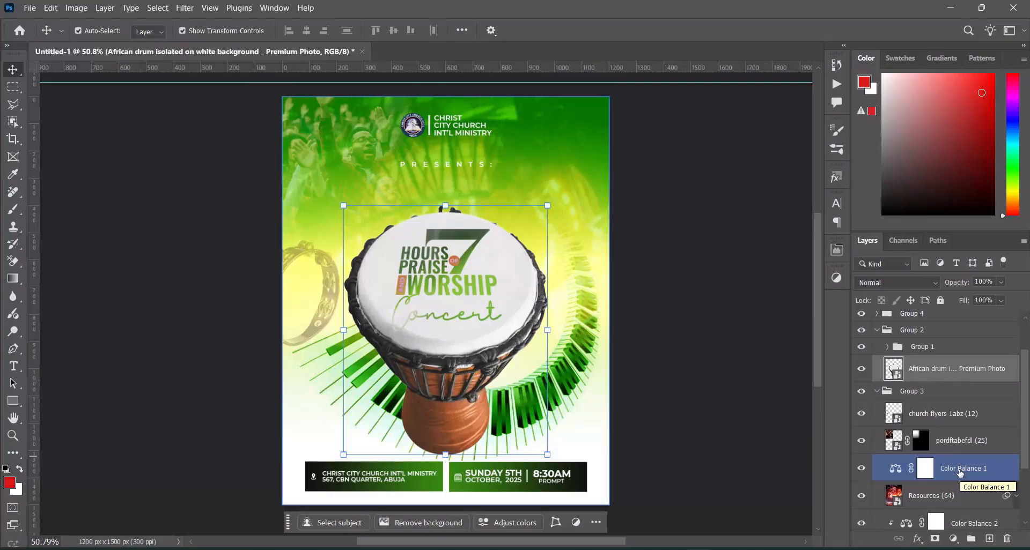
{"action": "left_click_drag", "start_coordinate": [960, 473], "coordinate": [882, 424]}
{"action": "left_click", "coordinate": [924, 373]}
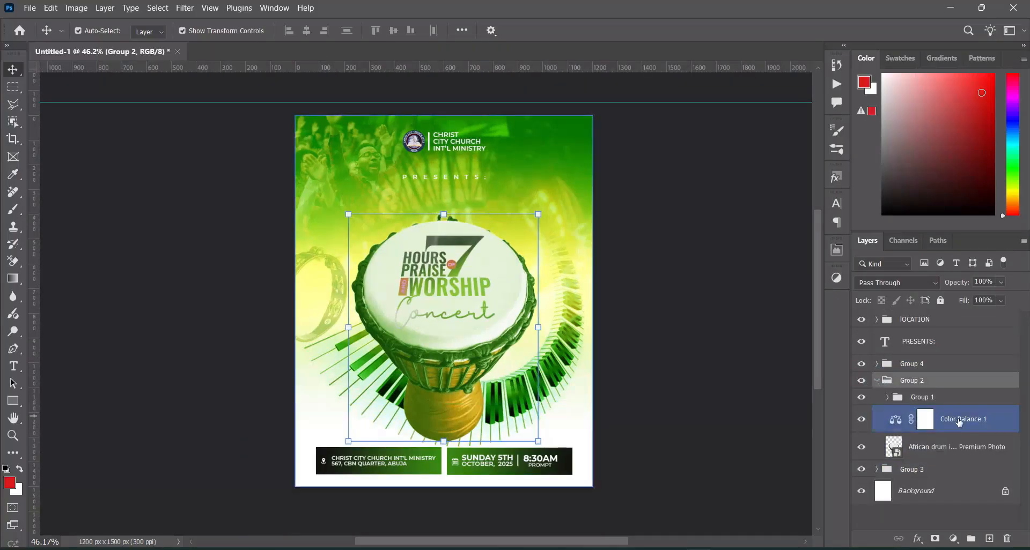
Step: Clip the Color Balance 1 adjustment to the African drum layer and close its properties
{"action": "left_click", "coordinate": [928, 422]}
{"action": "left_click", "coordinate": [891, 423]}
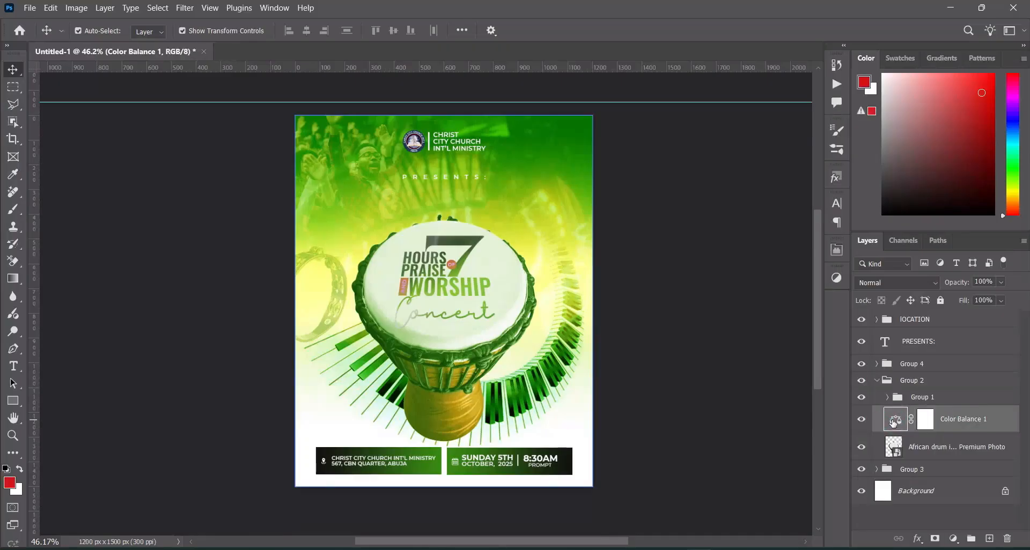
{"action": "double_click", "coordinate": [893, 423]}
{"action": "left_click", "coordinate": [722, 513]}
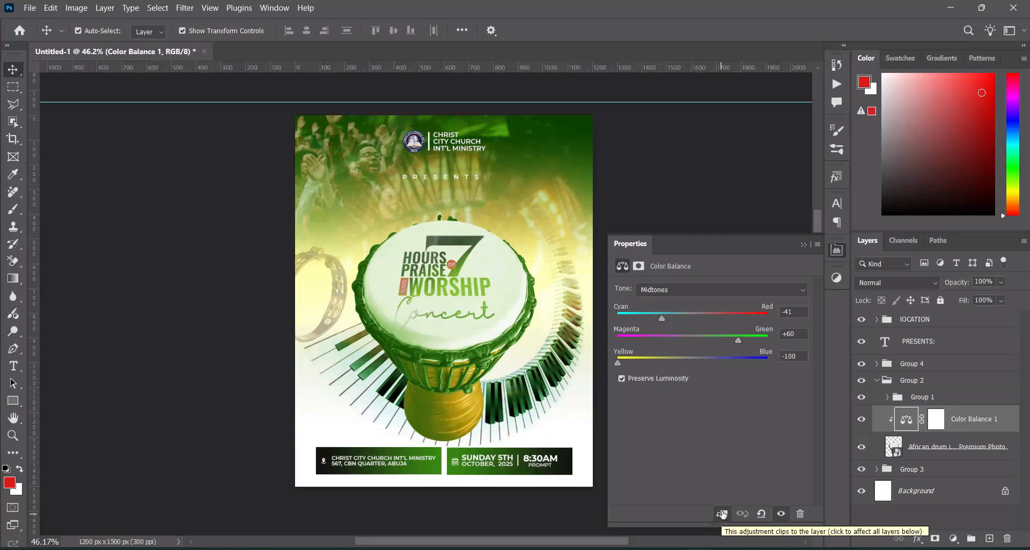
{"action": "left_click", "coordinate": [803, 245]}
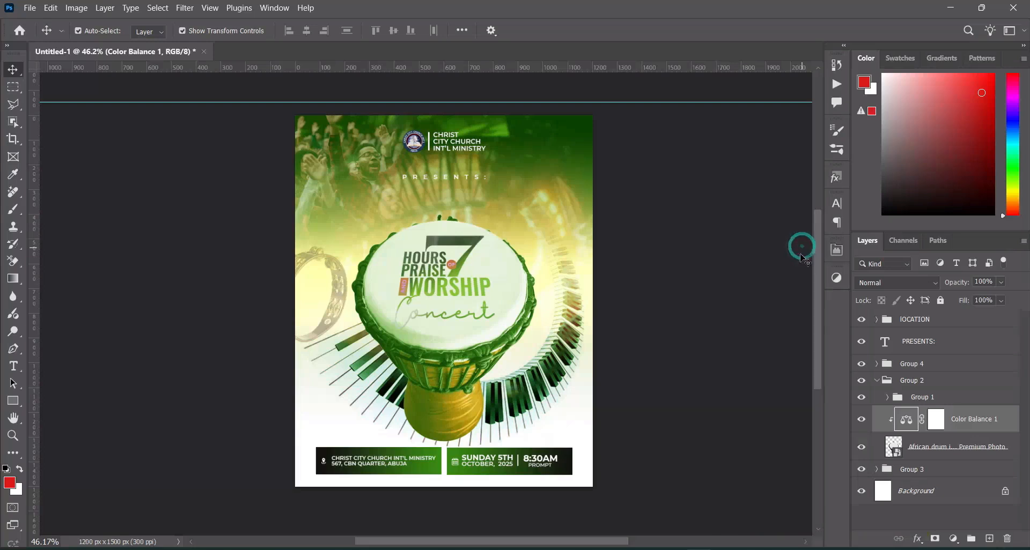
Step: Collapse Group 2 and remove the horizontal guide above the canvas
{"action": "left_click", "coordinate": [875, 400]}
{"action": "left_click", "coordinate": [874, 380]}
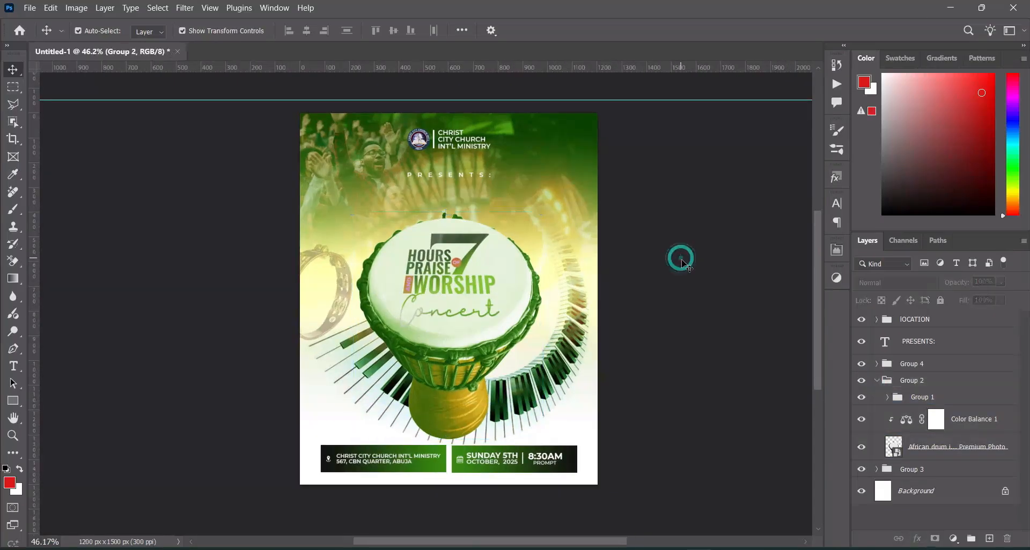
{"action": "left_click", "coordinate": [888, 450]}
{"action": "left_click", "coordinate": [876, 380]}
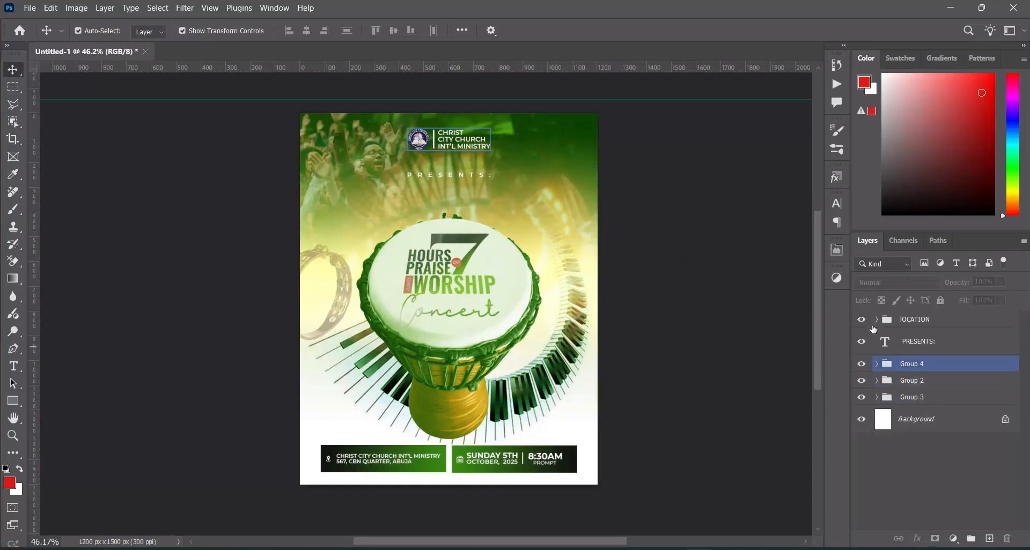
{"action": "left_click_drag", "start_coordinate": [672, 100], "coordinate": [679, 63]}
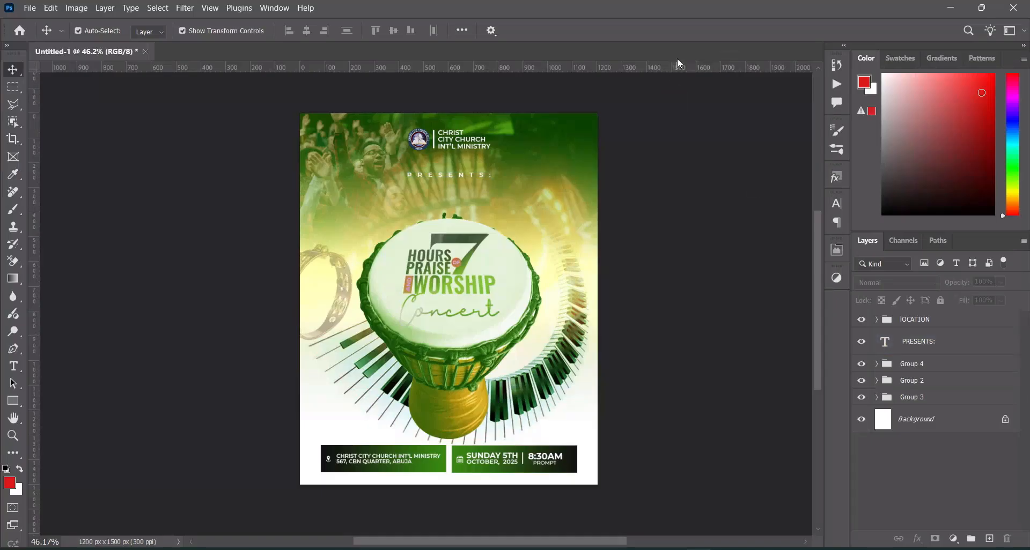
Step: Scale the PRESENTS: text down to about 85% around its centre and deselect it
{"action": "scroll", "coordinate": [556, 276], "scroll_direction": "up", "scroll_amount": 2}
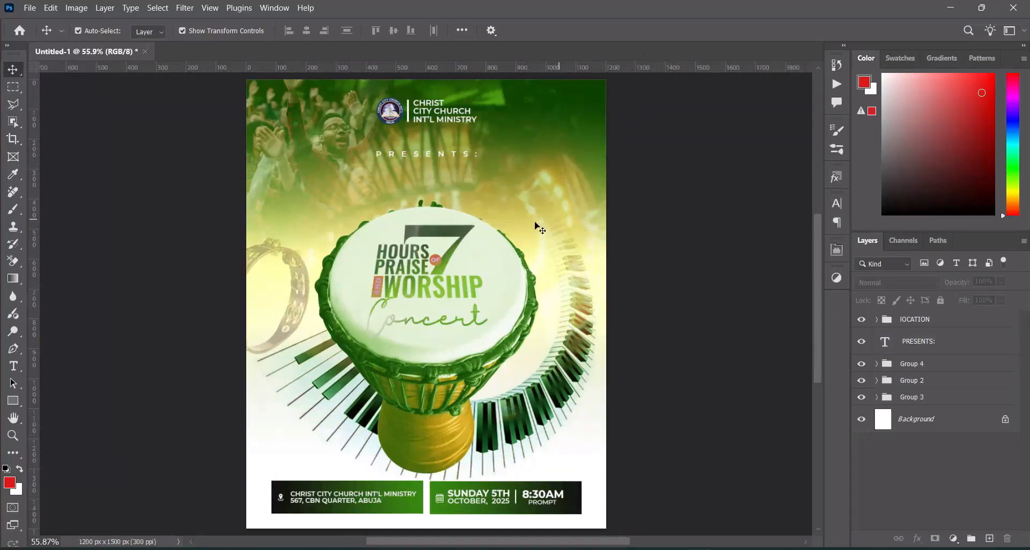
{"action": "scroll", "coordinate": [421, 169], "scroll_direction": "down", "scroll_amount": 1}
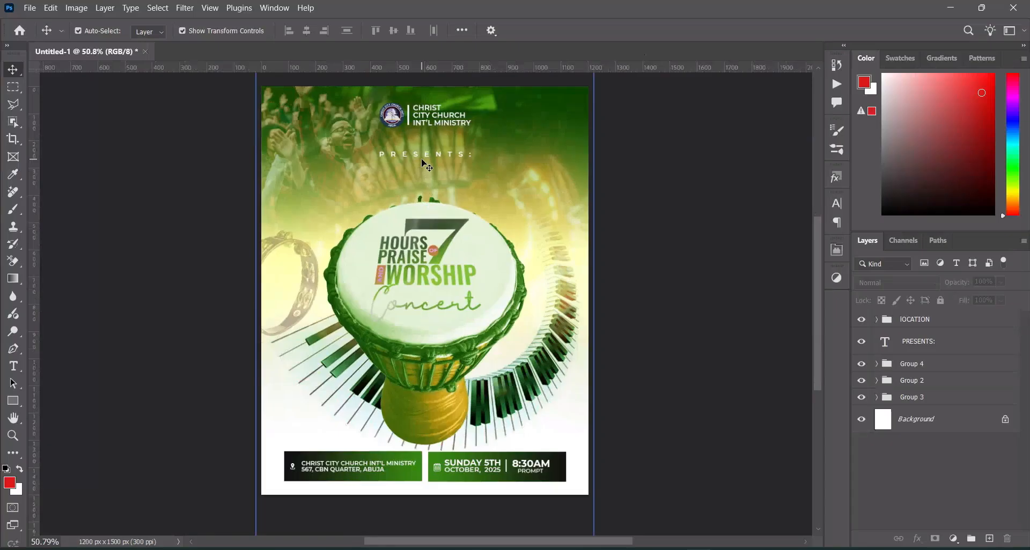
{"action": "left_click", "coordinate": [423, 155]}
{"action": "left_click", "coordinate": [470, 156]}
{"action": "left_click_drag", "start_coordinate": [470, 157], "coordinate": [463, 157]}
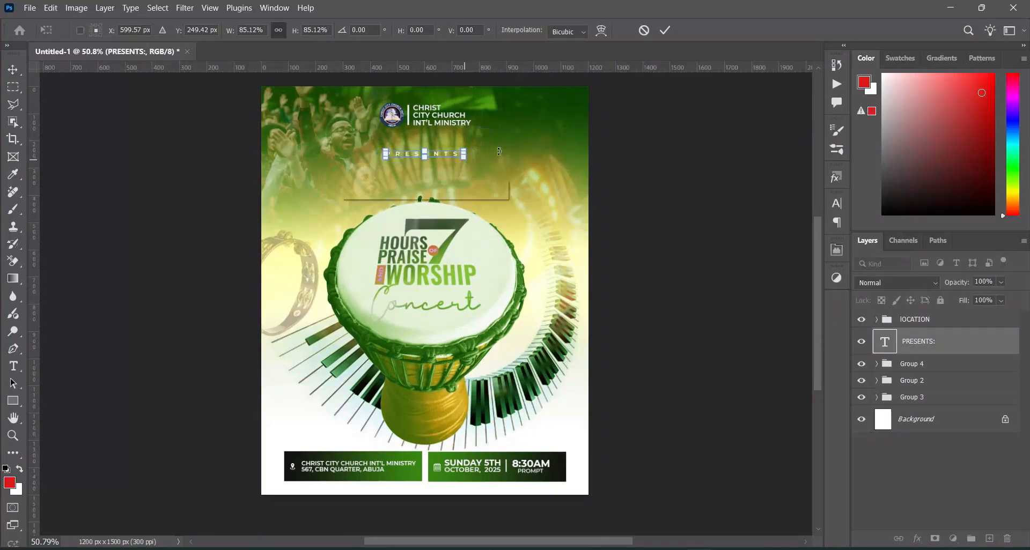
{"action": "key", "text": "Return"}
{"action": "left_click", "coordinate": [708, 225]}
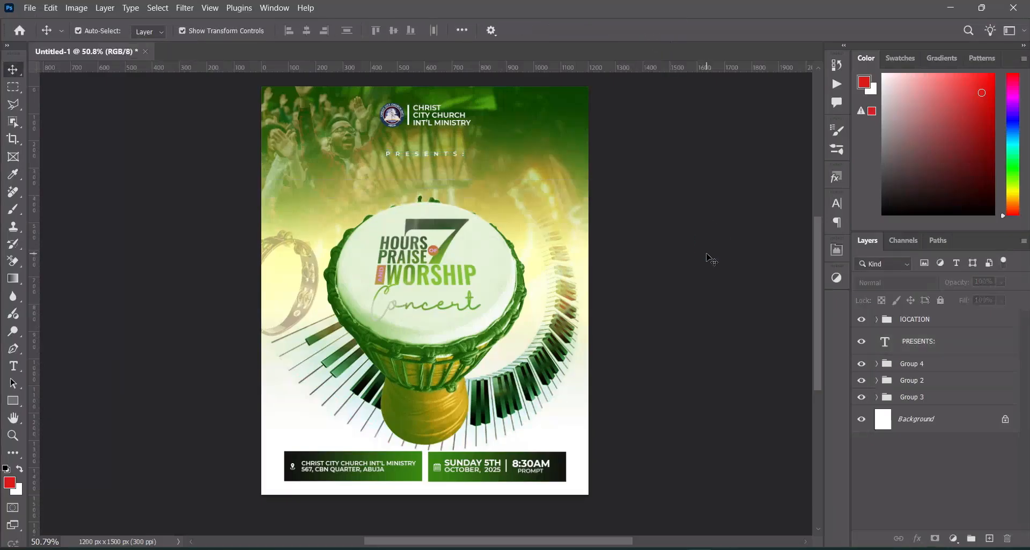
{"action": "scroll", "coordinate": [624, 235], "scroll_direction": "up", "scroll_amount": 1}
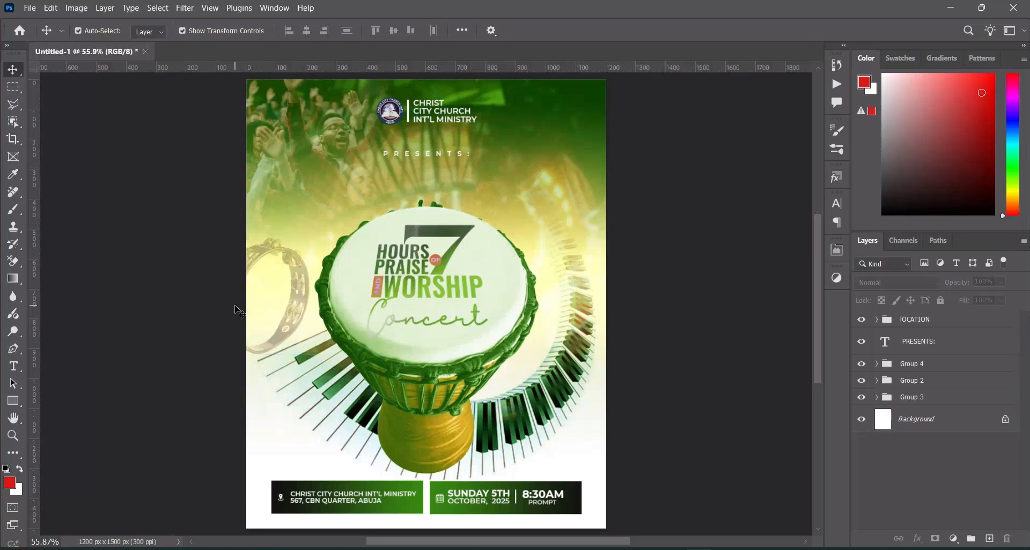
{"action": "scroll", "coordinate": [236, 310], "scroll_direction": "down", "scroll_amount": 1}
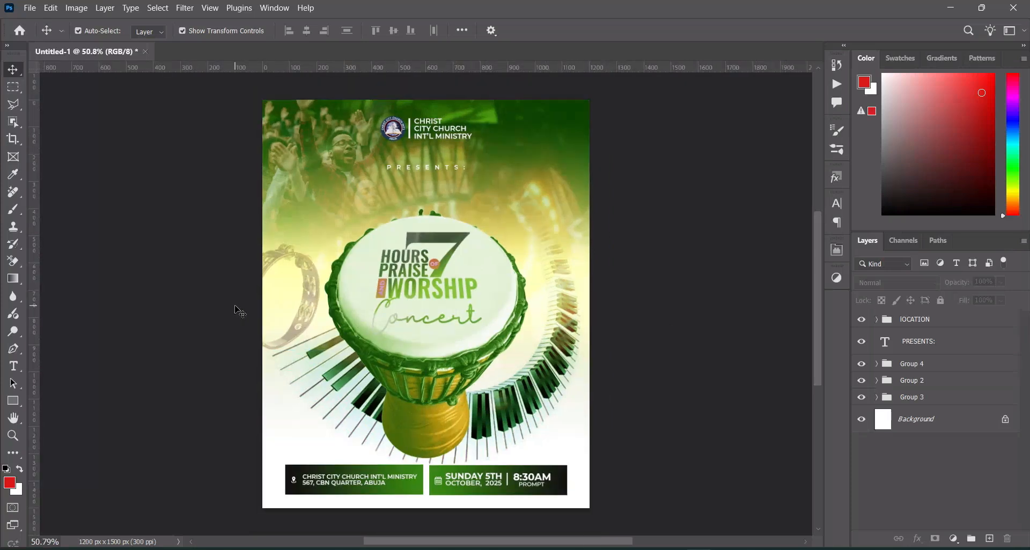